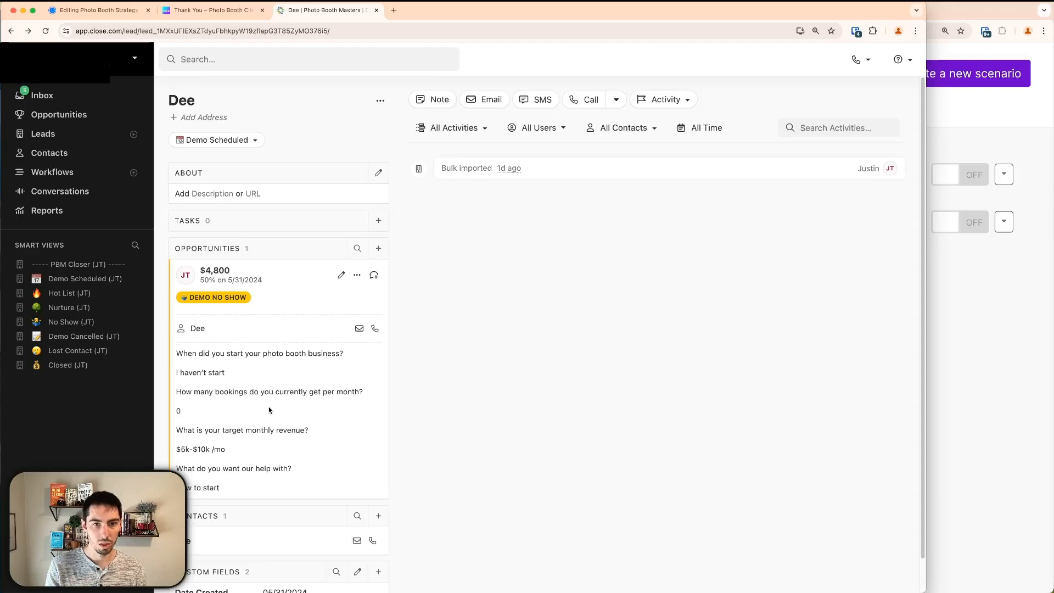
Switch to Make, create a new scenario and add the Calendly Watch Events trigger as its first module.
click(952, 392)
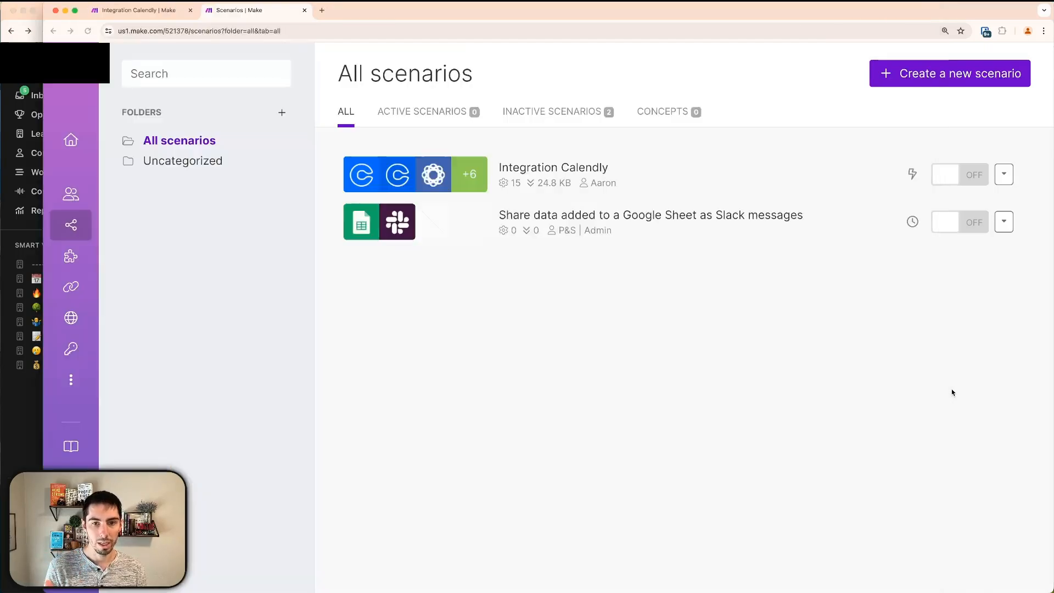
click(927, 80)
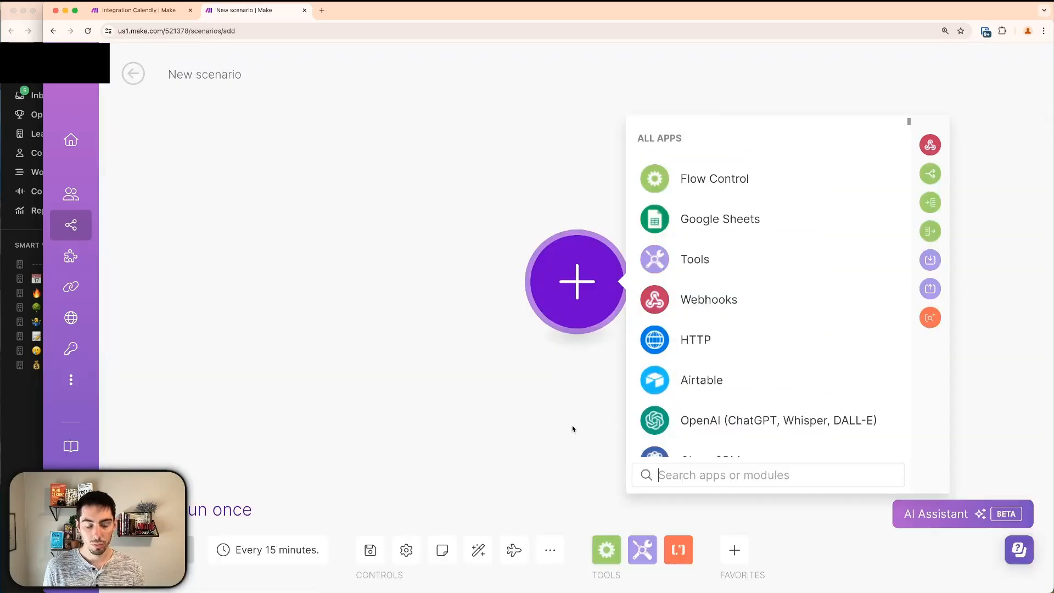
text(cal)
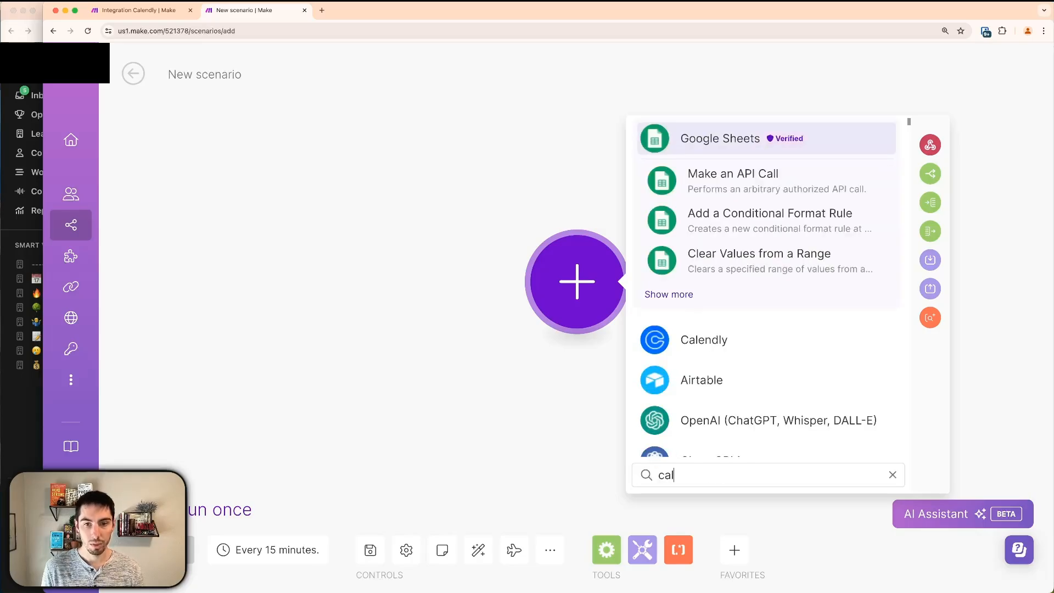
click(686, 343)
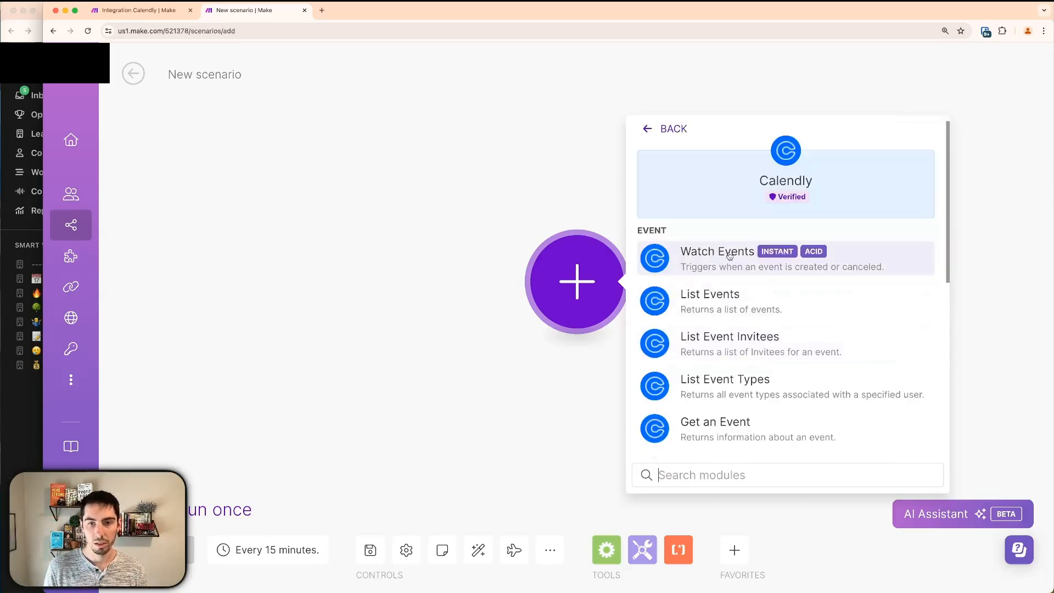
click(695, 257)
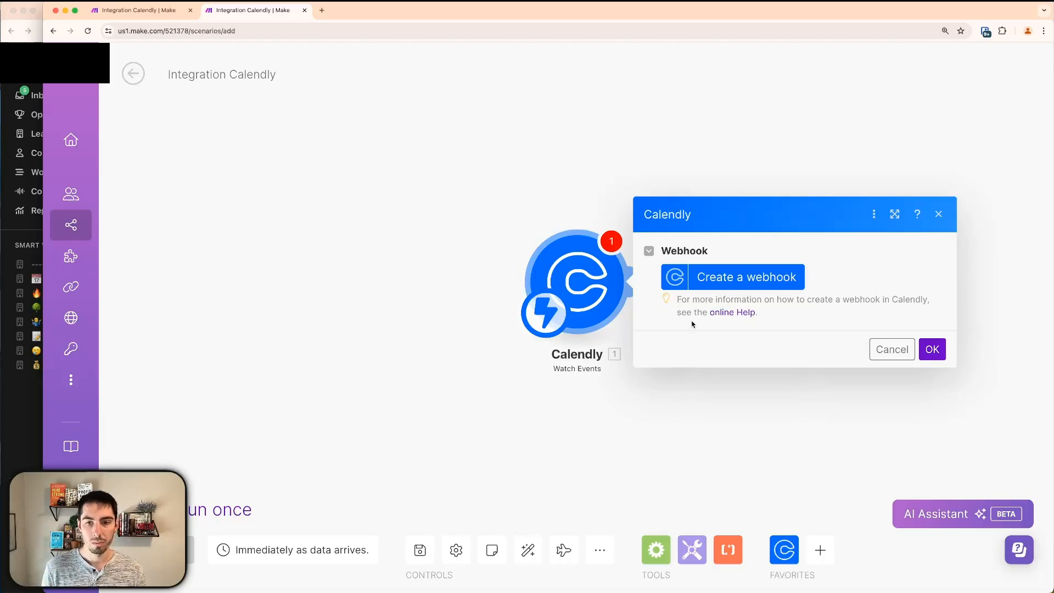
Draft a Calendly event webhook with Invitee Created and an organization URI selected, and discard it without saving.
click(739, 278)
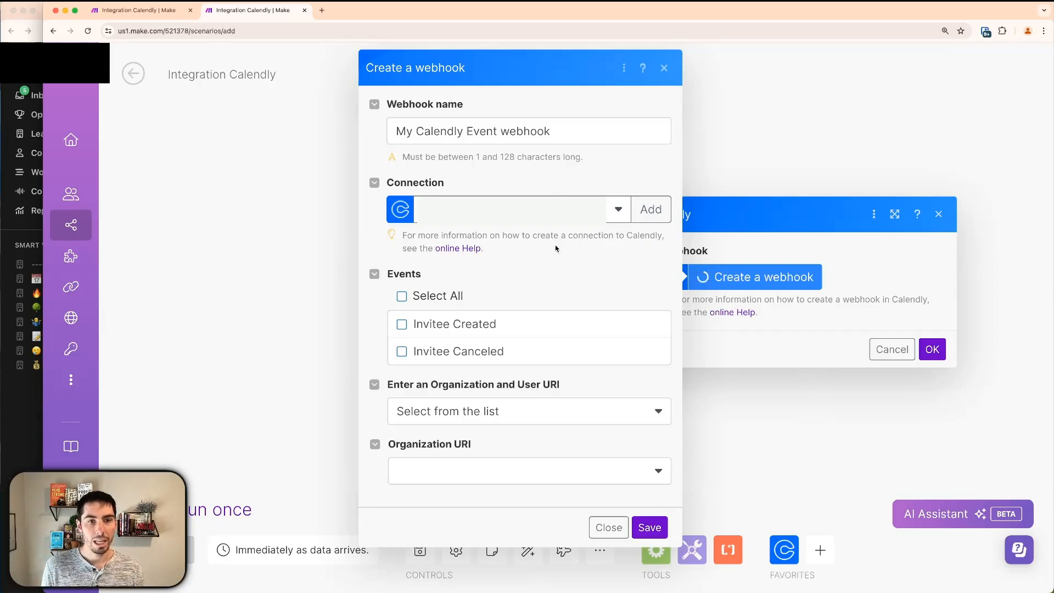
click(655, 212)
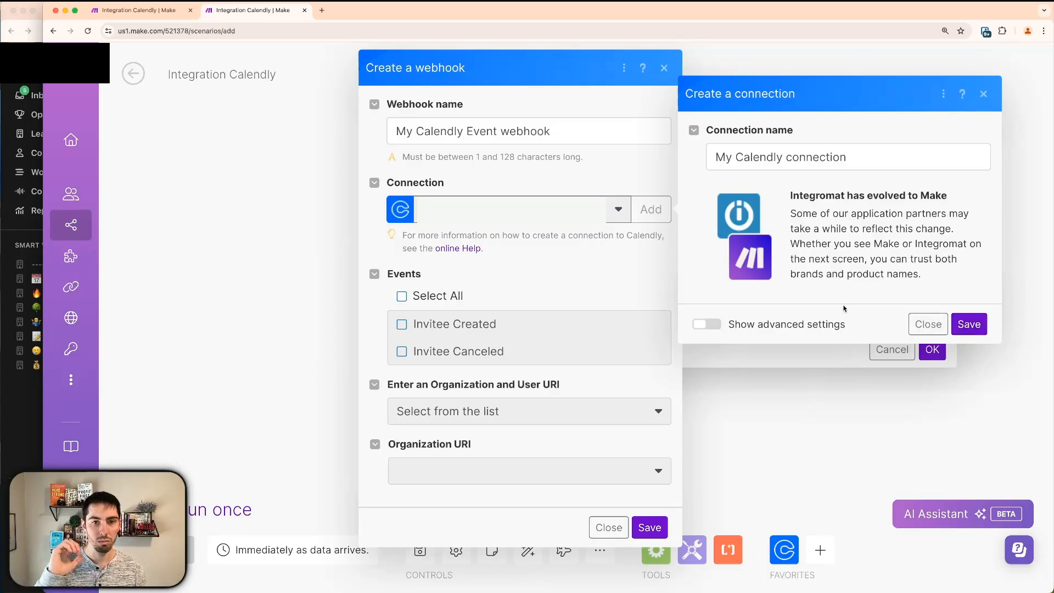
click(914, 326)
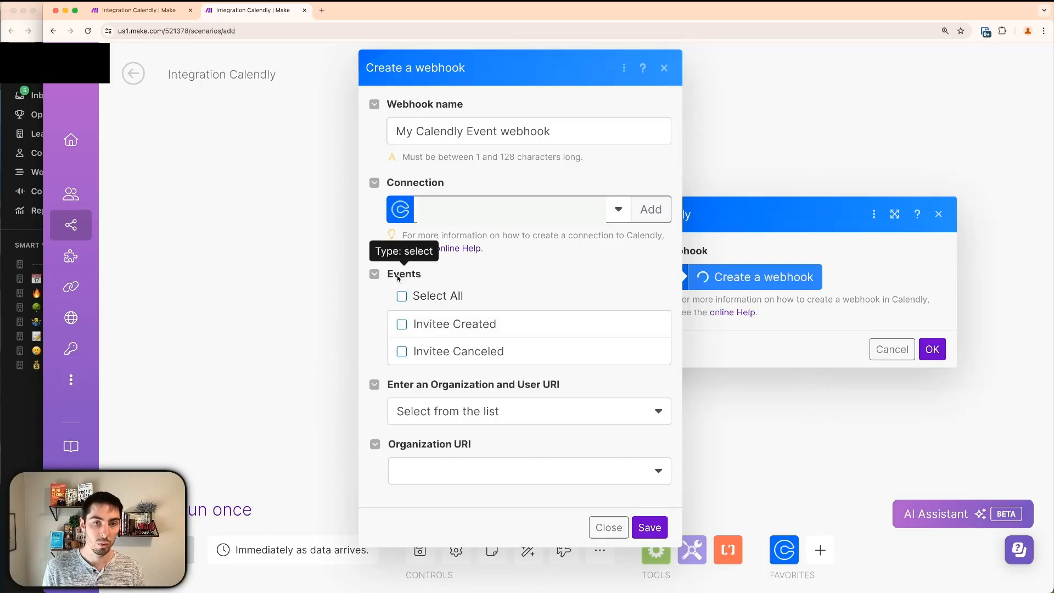
click(409, 329)
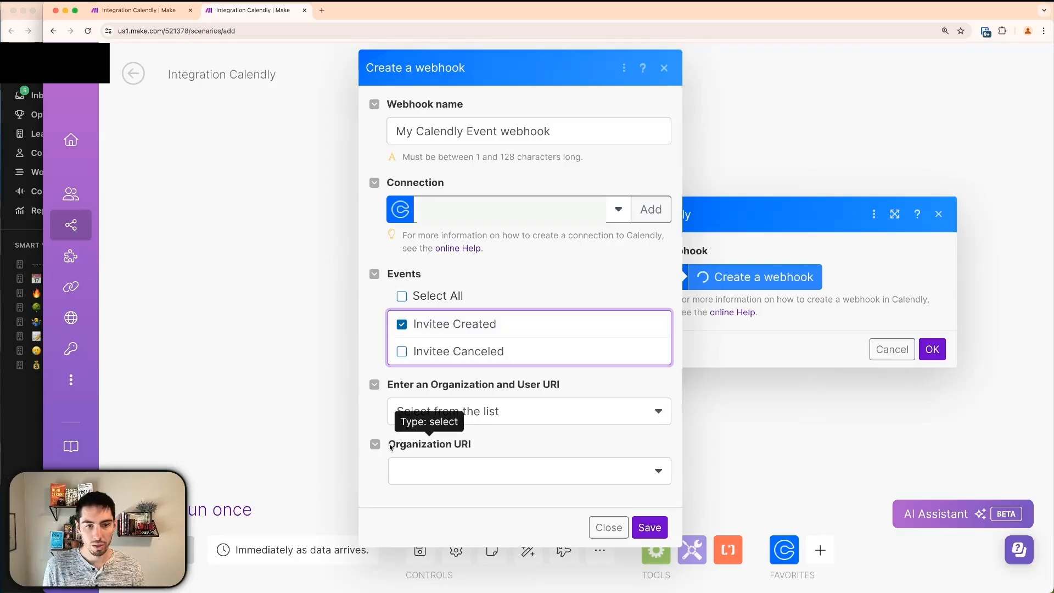
click(544, 473)
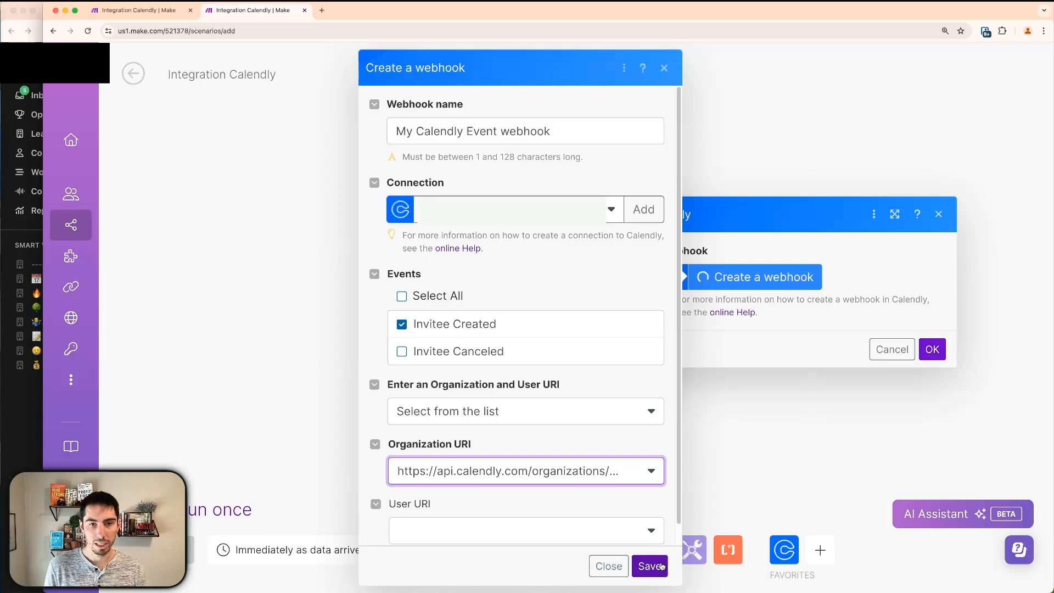
click(609, 566)
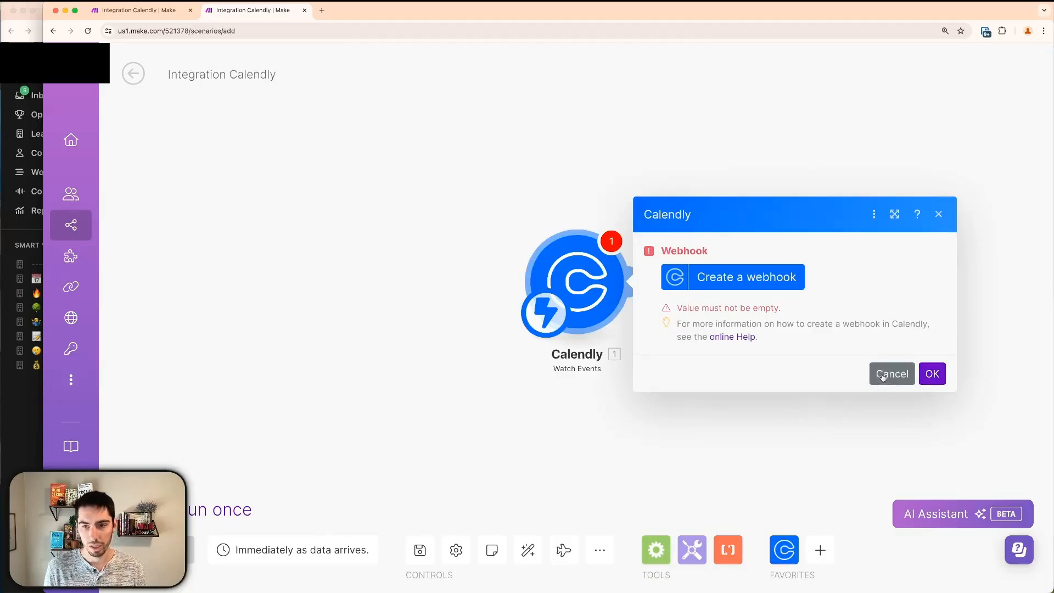
click(883, 377)
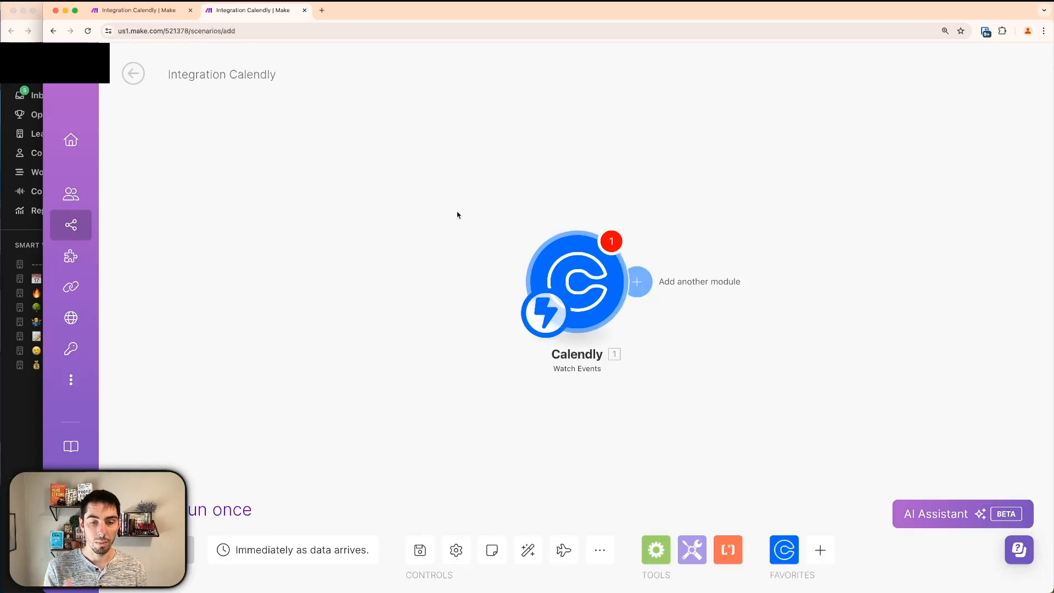
Switch to the already saved Integration Calendly scenario and add an HTTP Get a file module after the Calendly trigger.
click(156, 16)
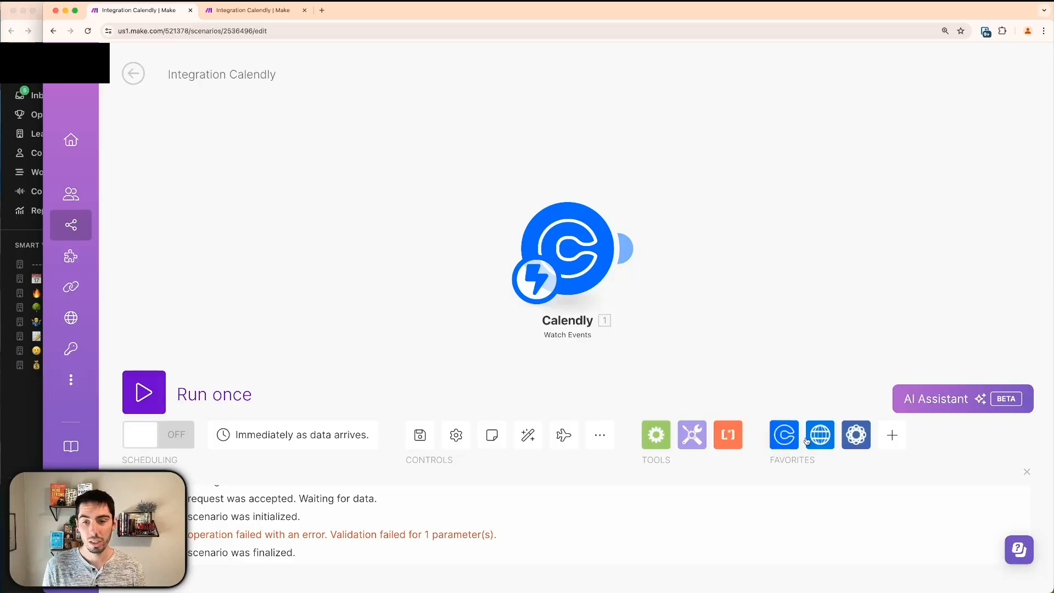
click(892, 437)
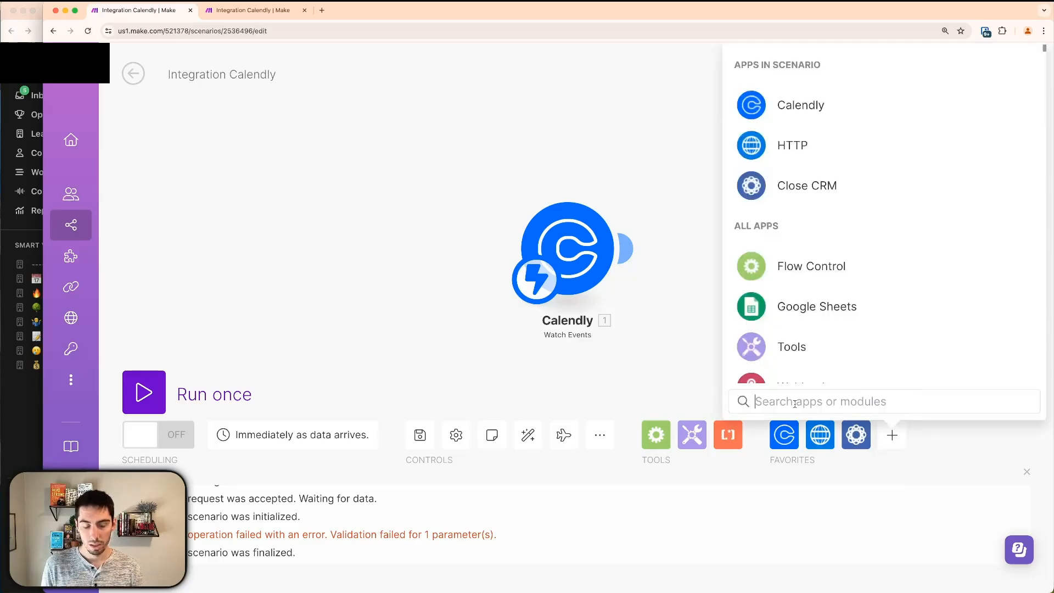
text(http)
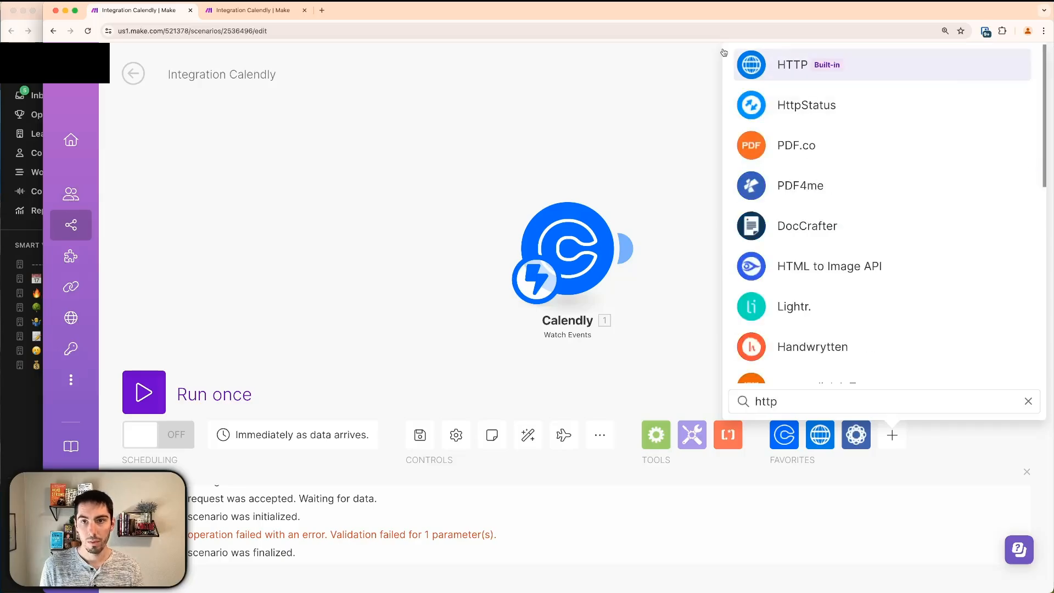
click(758, 62)
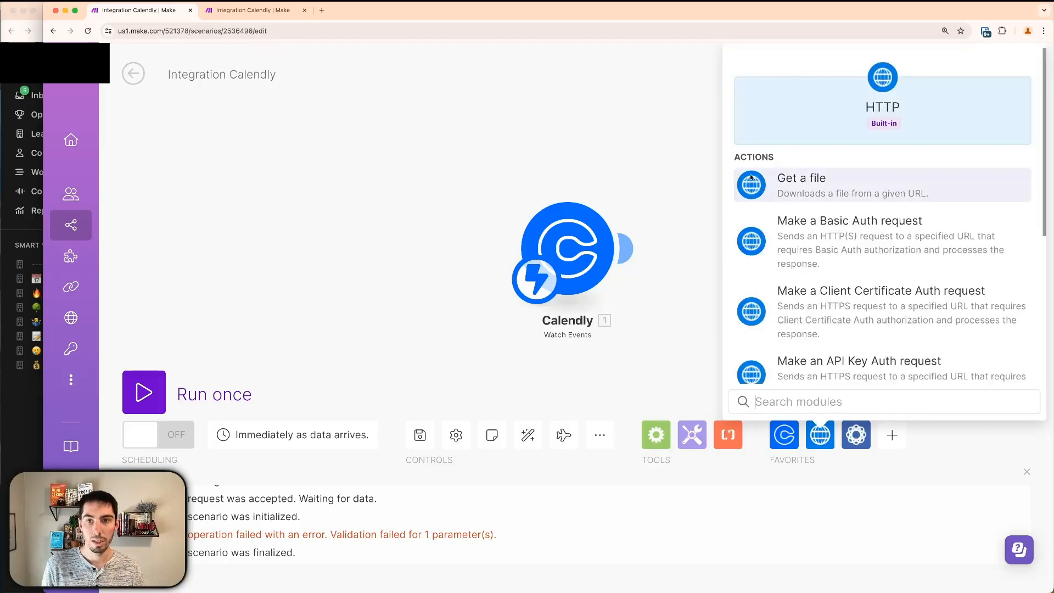
click(768, 189)
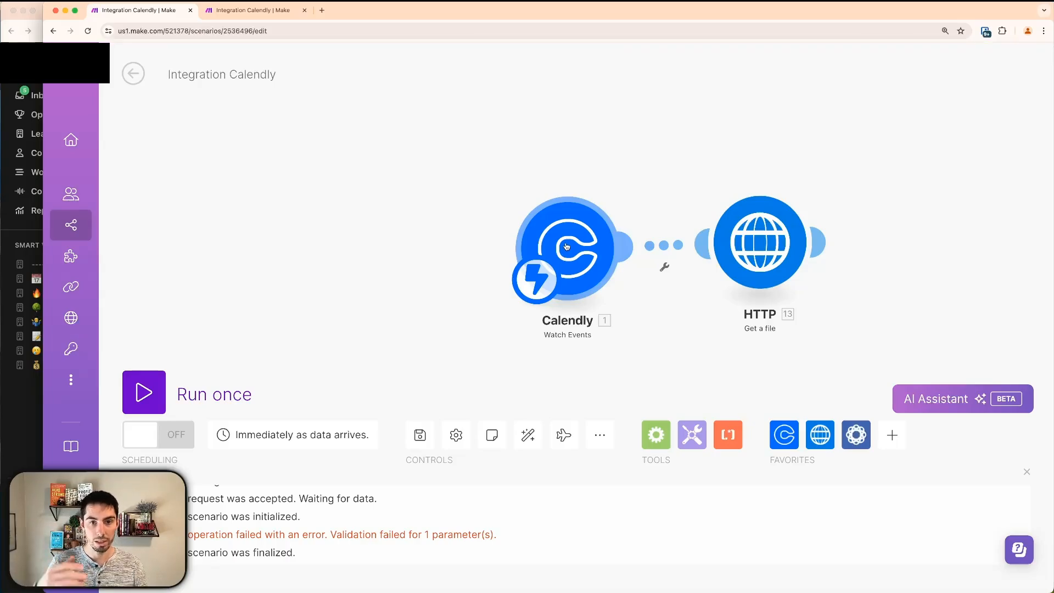
Set the HTTP module's URL to the executionId variable and confirm the module settings.
click(770, 243)
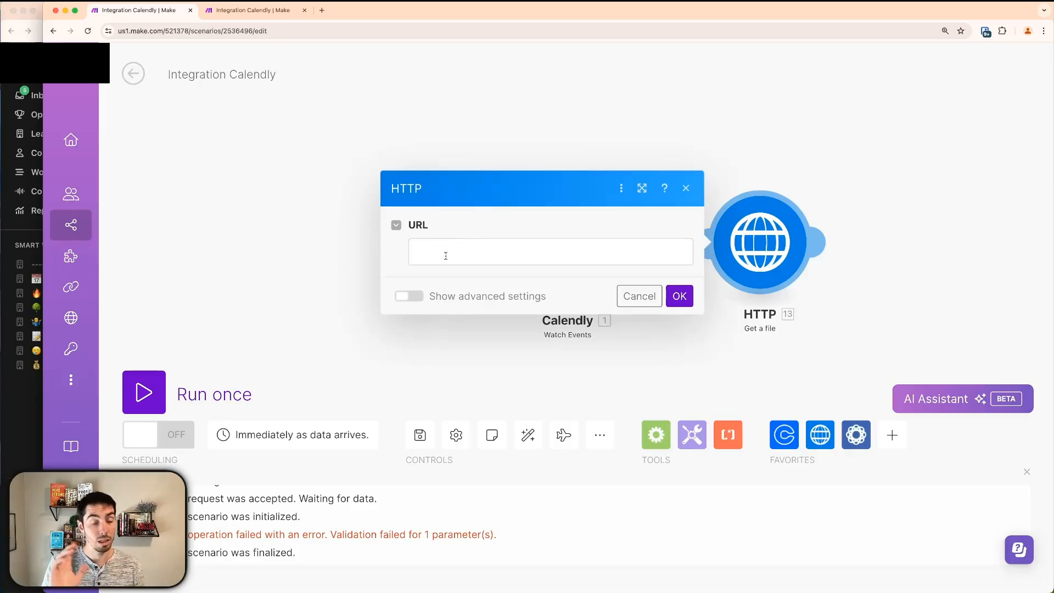
click(446, 255)
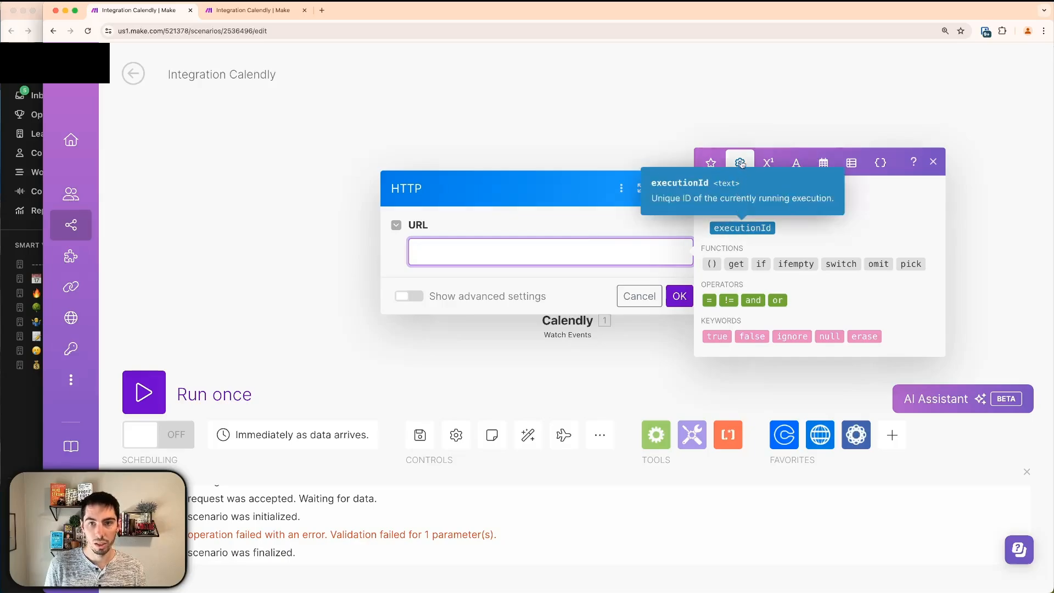
click(750, 230)
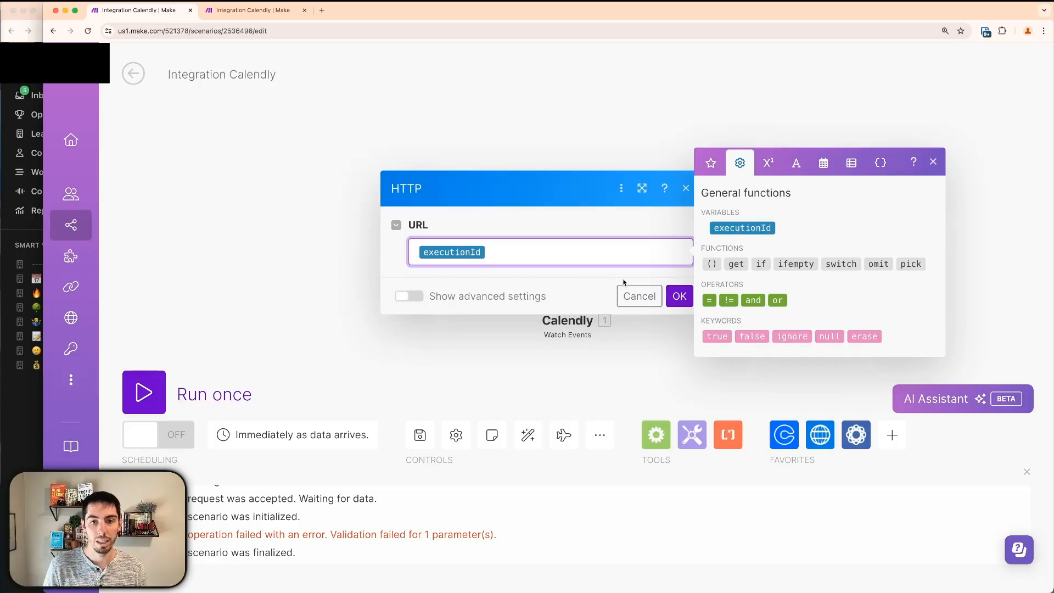
click(678, 296)
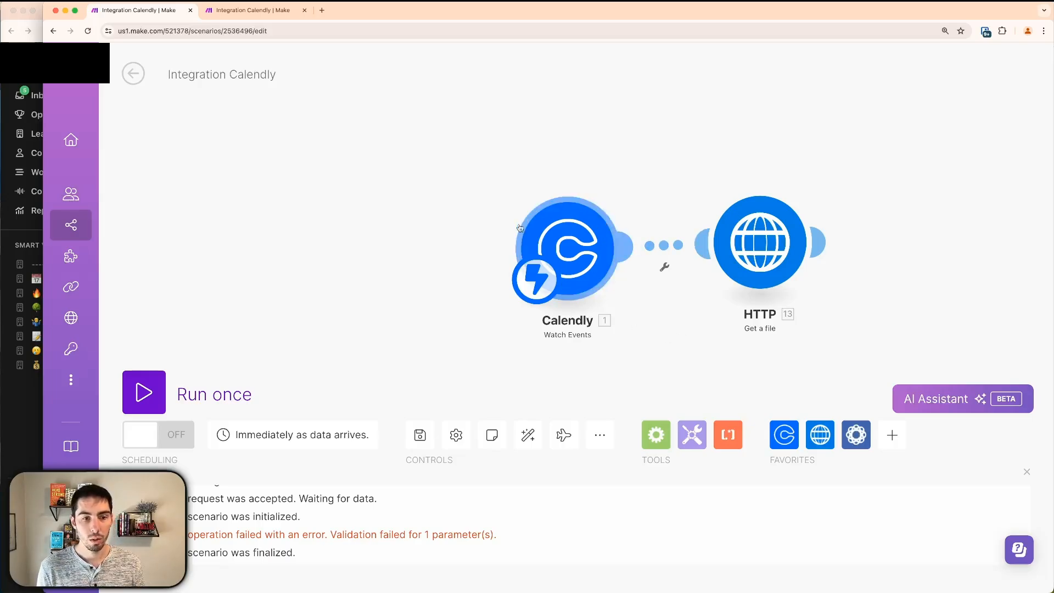
Run the scenario on the existing webhook data, examining the HTTP module's error details between runs.
click(155, 393)
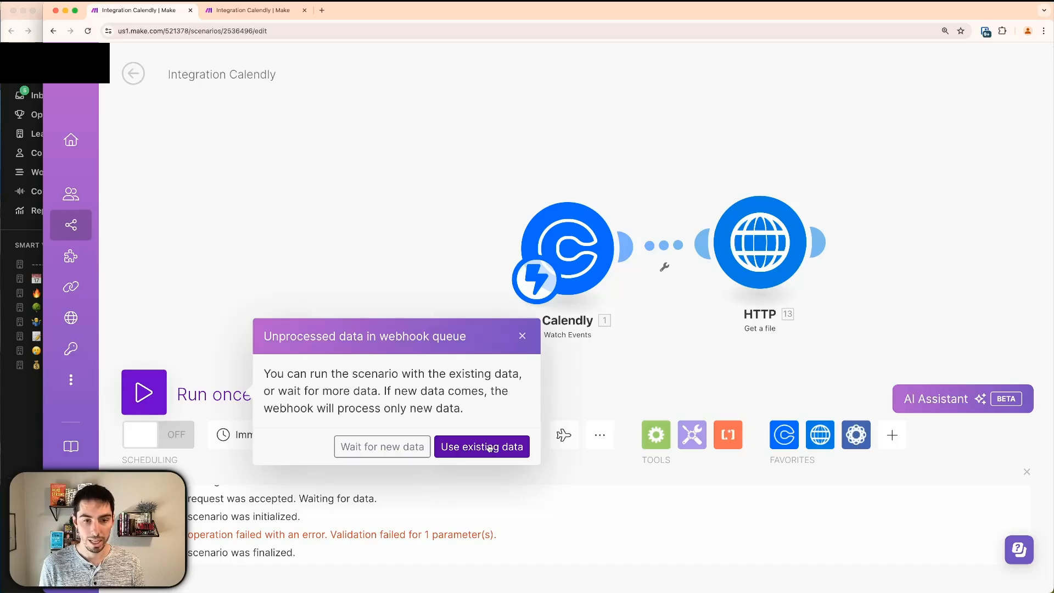
click(490, 448)
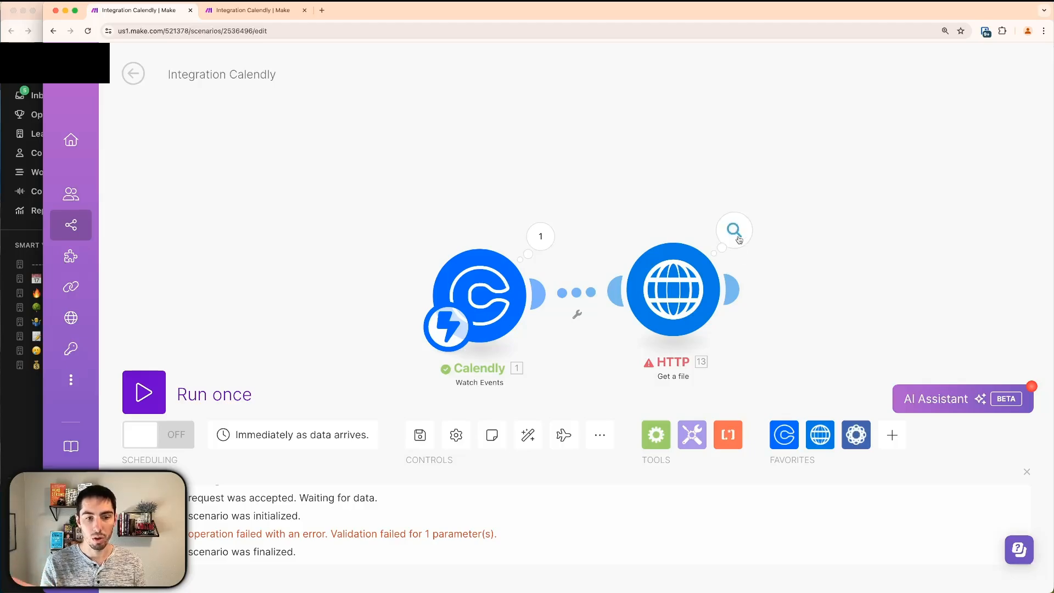
click(735, 231)
drag(780, 190, 915, 190)
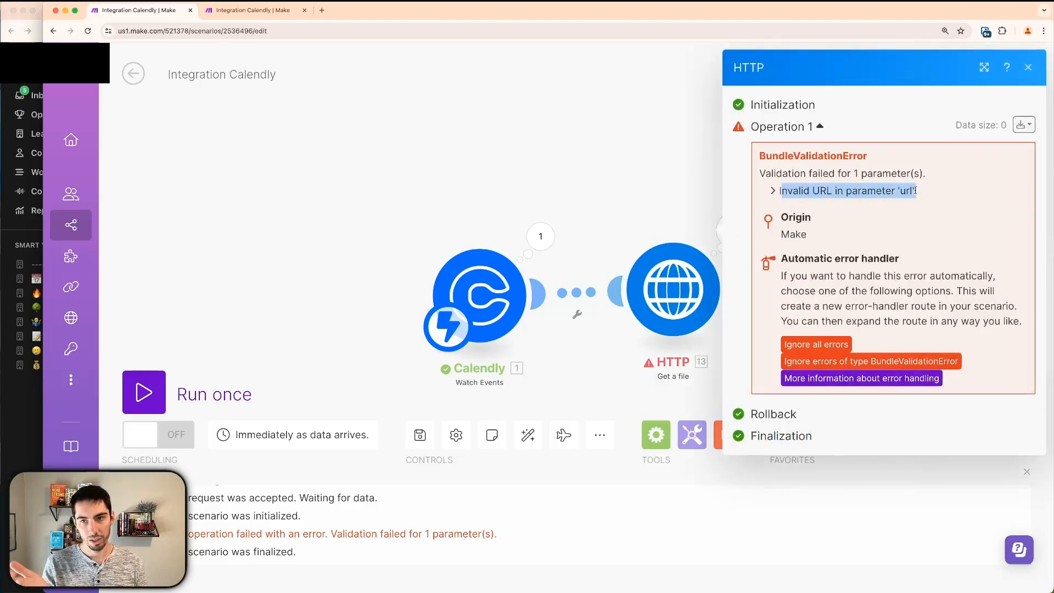
click(676, 213)
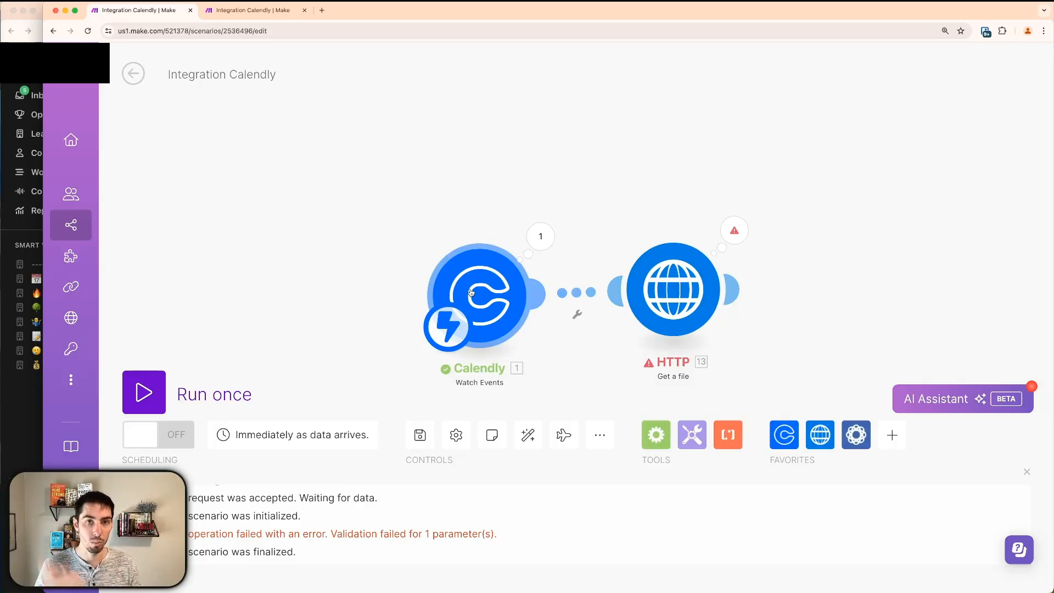
click(153, 394)
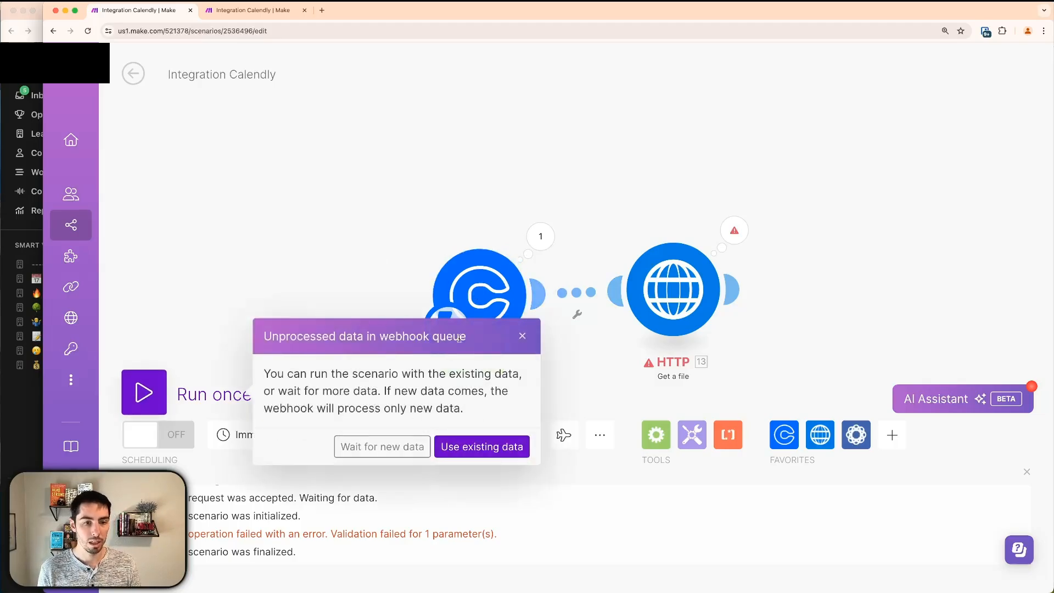
click(460, 444)
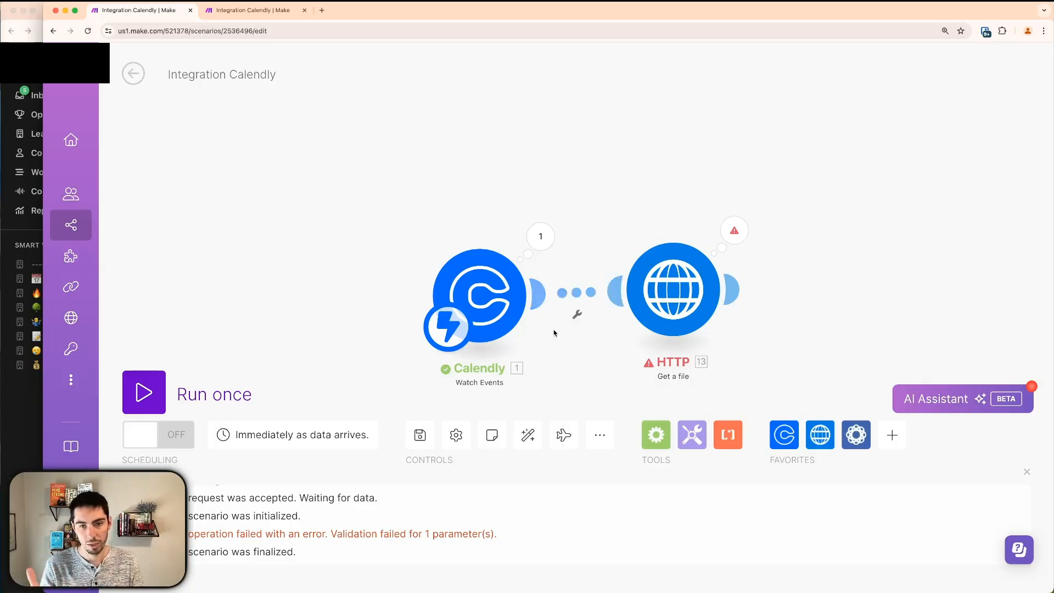
Insert a Close CRM Search Leads module between the Calendly and HTTP modules, moving the HTTP module away to make room.
drag(673, 307, 810, 399)
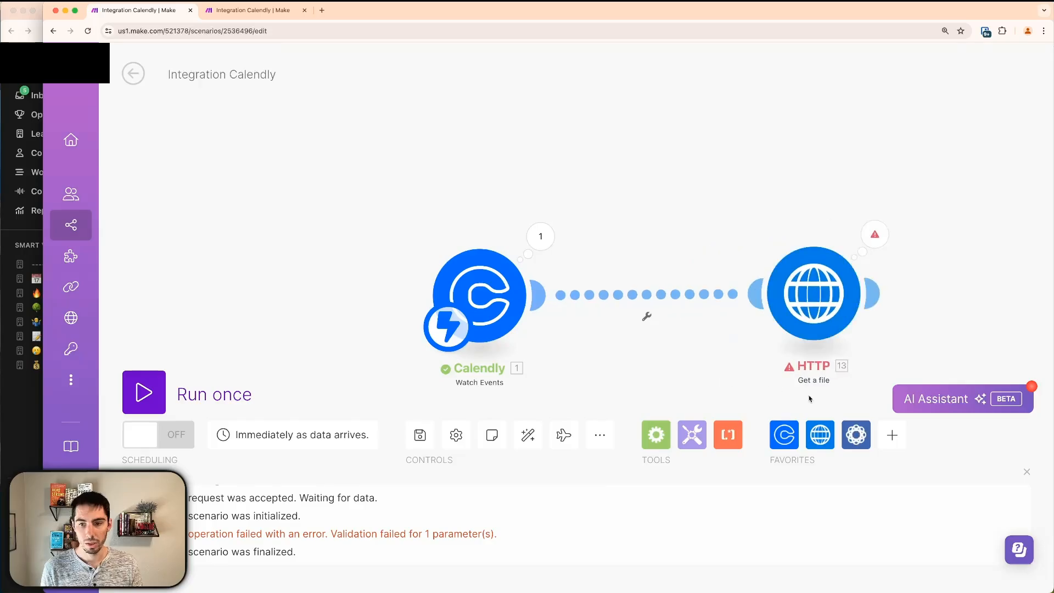
click(892, 437)
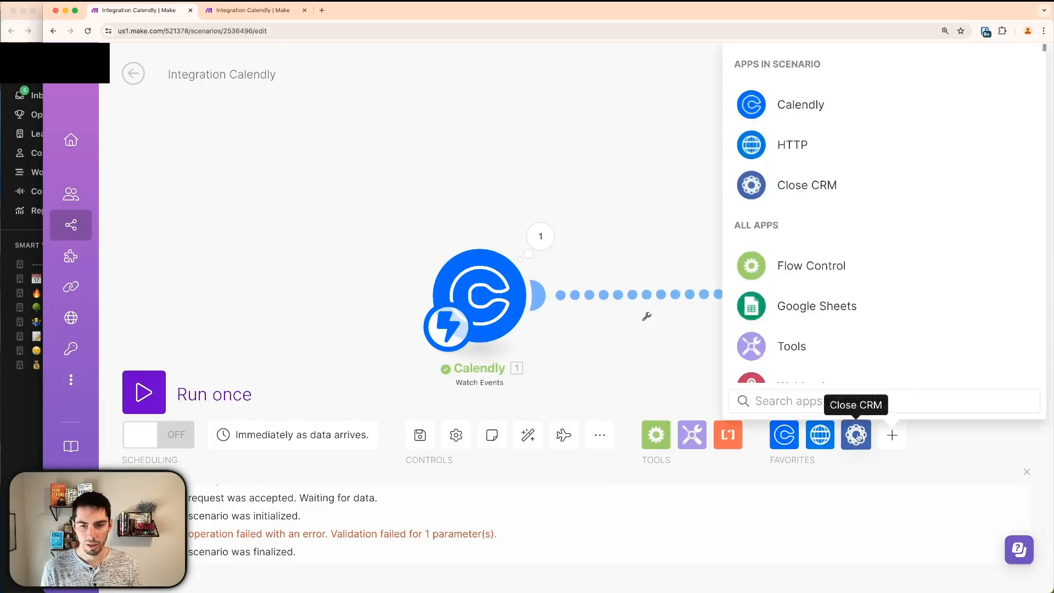
click(776, 406)
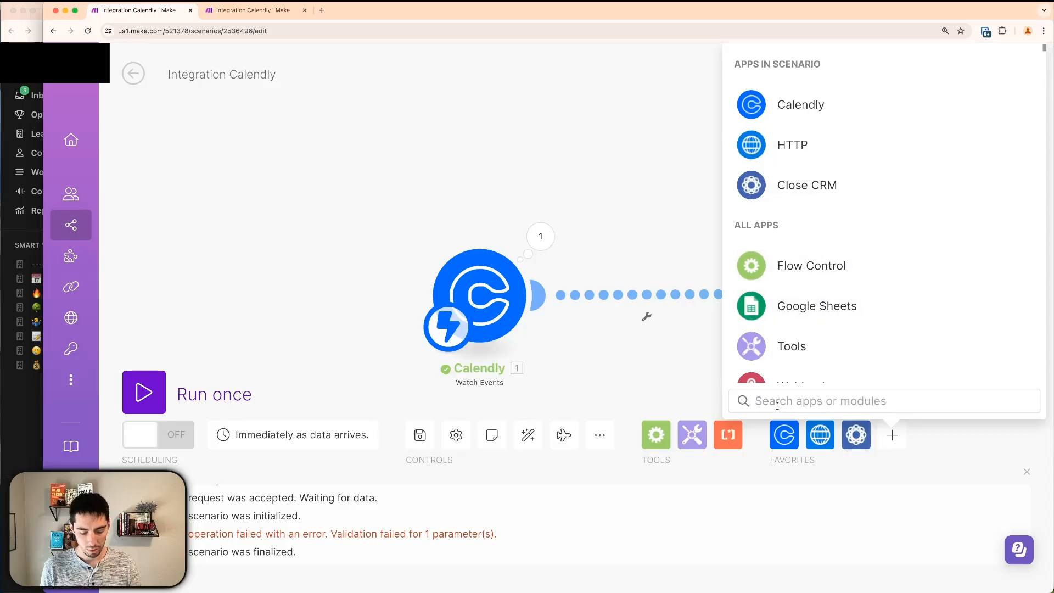
text(close)
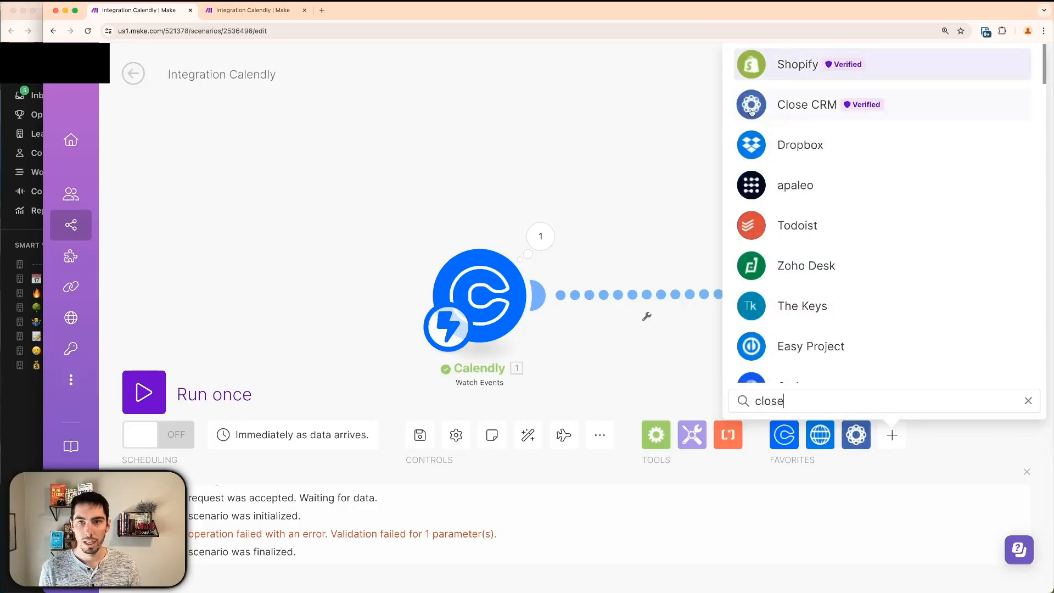
click(785, 108)
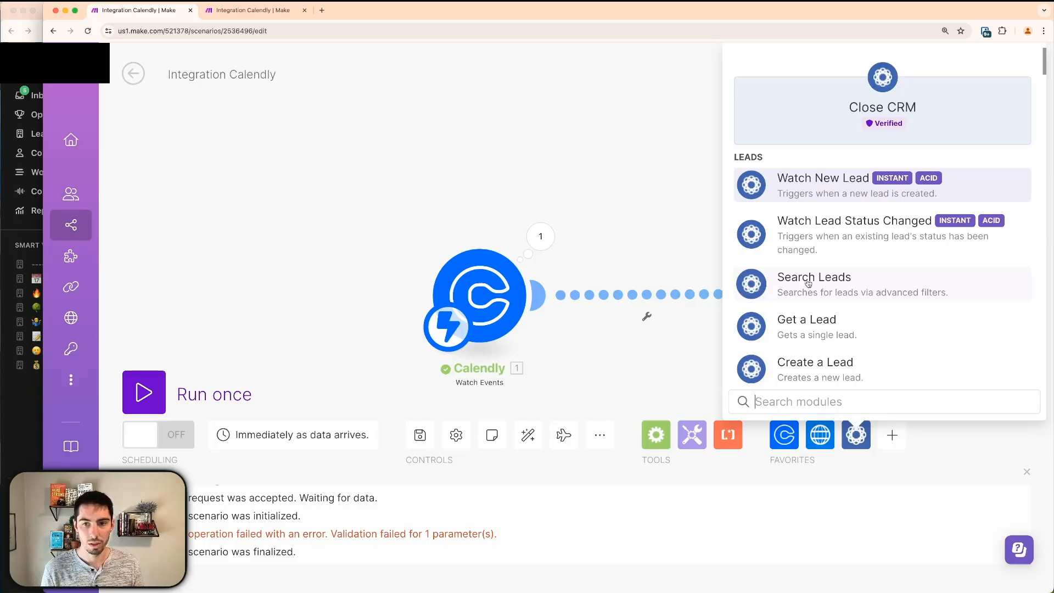
click(776, 288)
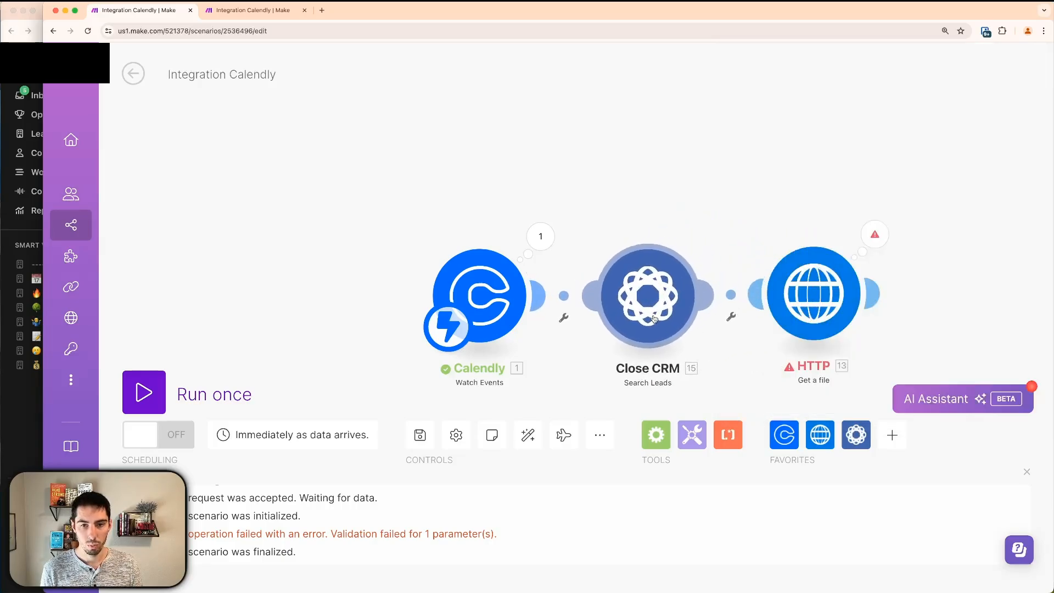
drag(910, 284, 921, 294)
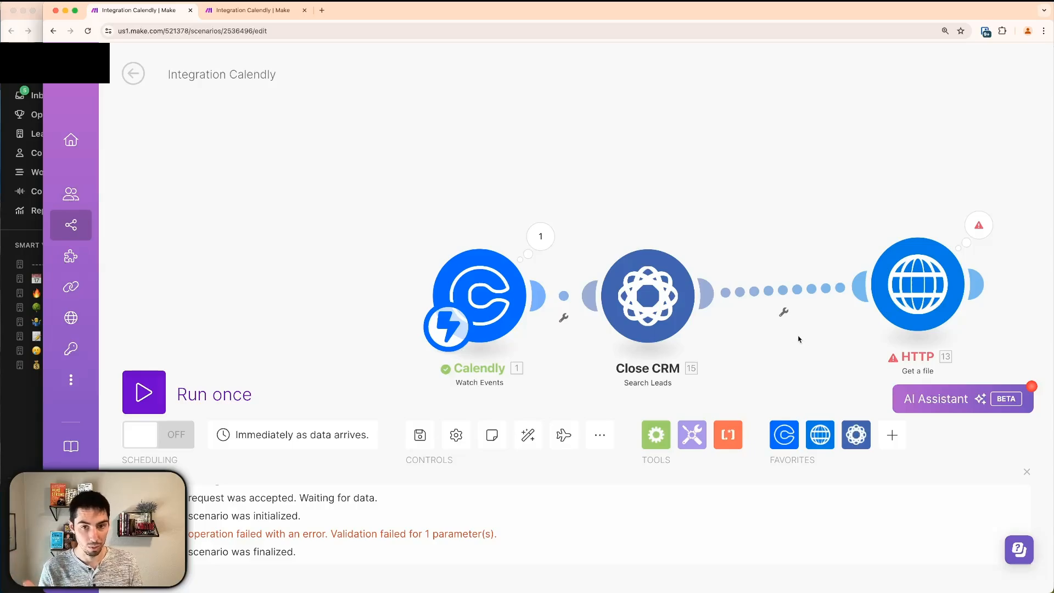
Start a new connection in the Close CRM Search Leads module and view the new API key form in Close's developer settings.
click(651, 318)
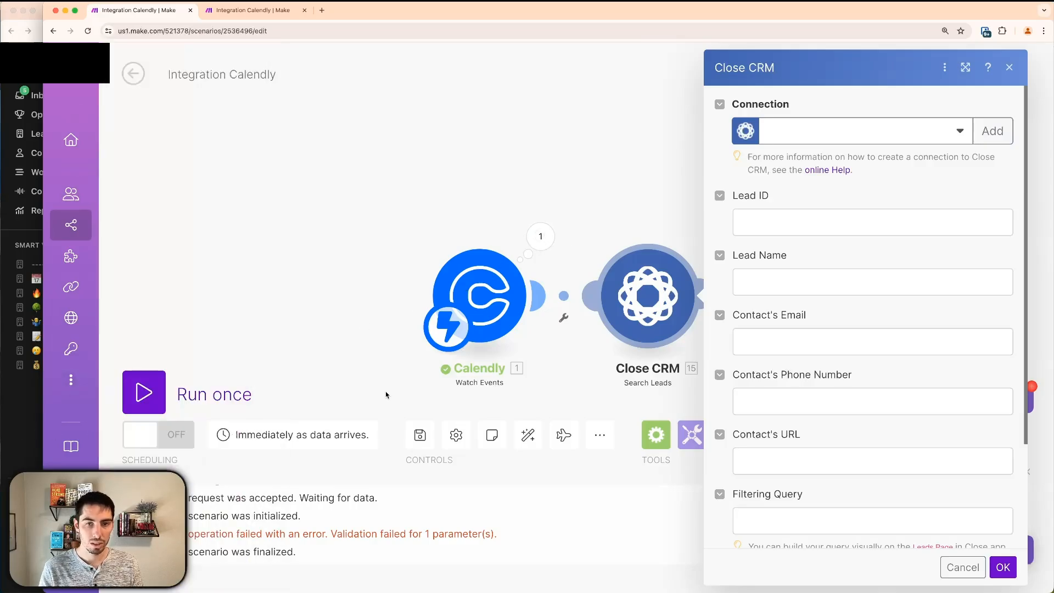
click(993, 130)
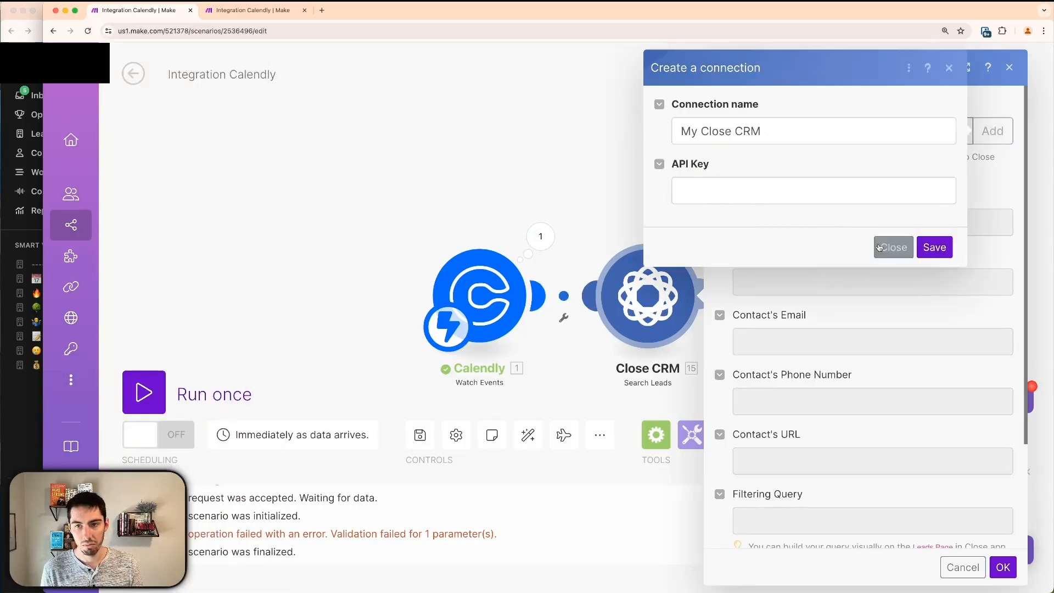
key(super+grave)
click(43, 571)
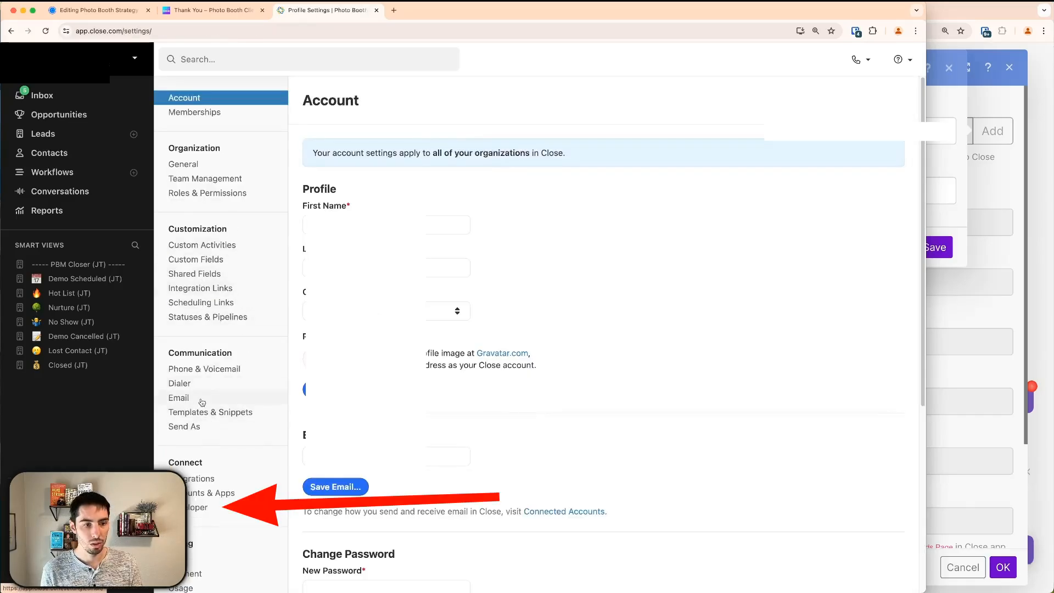
click(193, 510)
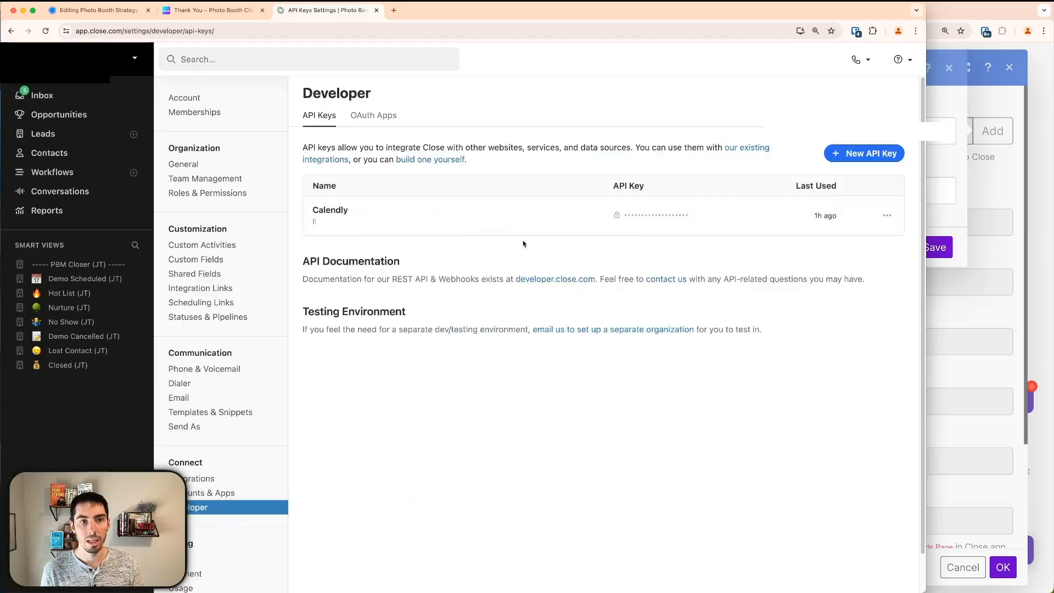
click(869, 156)
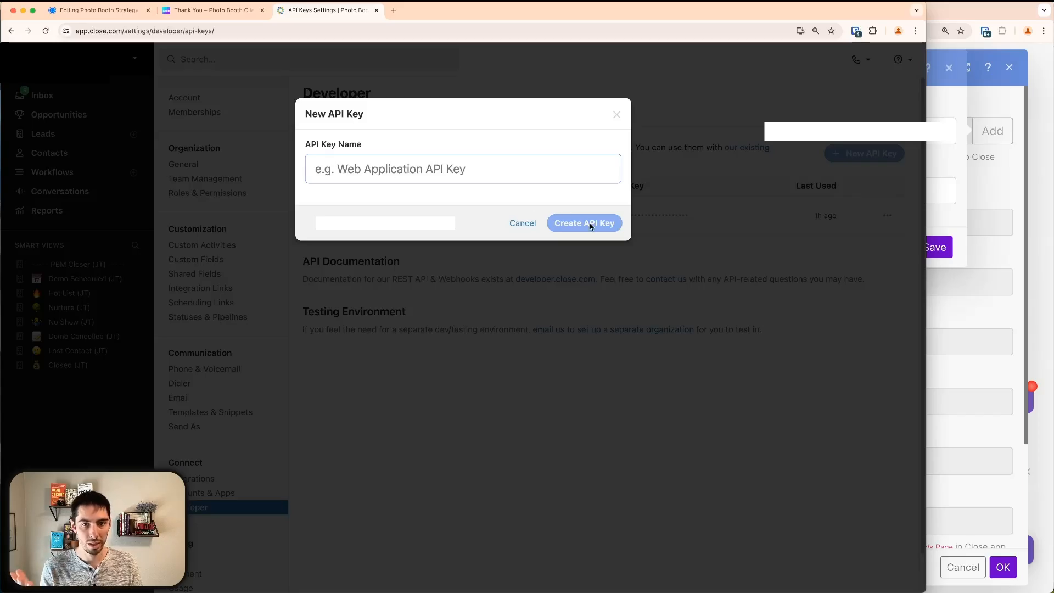
click(522, 224)
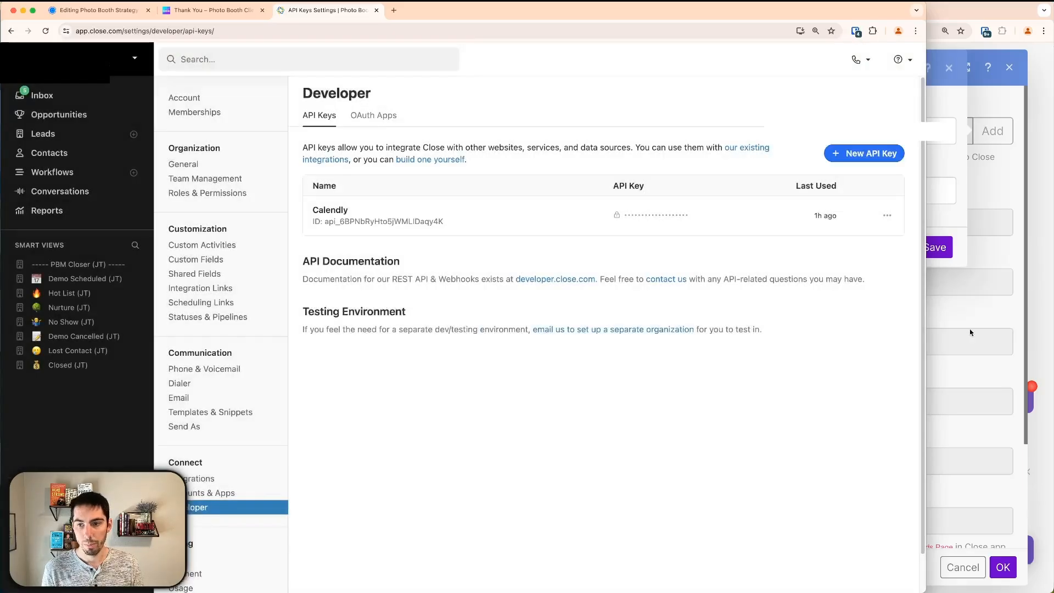
Return to the Make scenario and dismiss the Close CRM connection form without entering an API key.
click(977, 316)
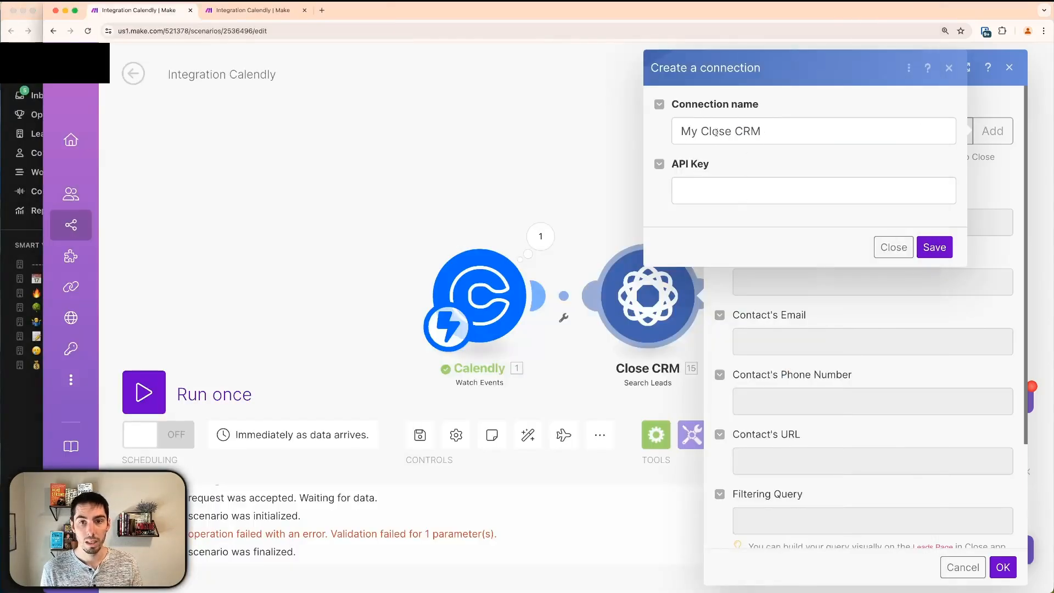
click(683, 191)
click(666, 229)
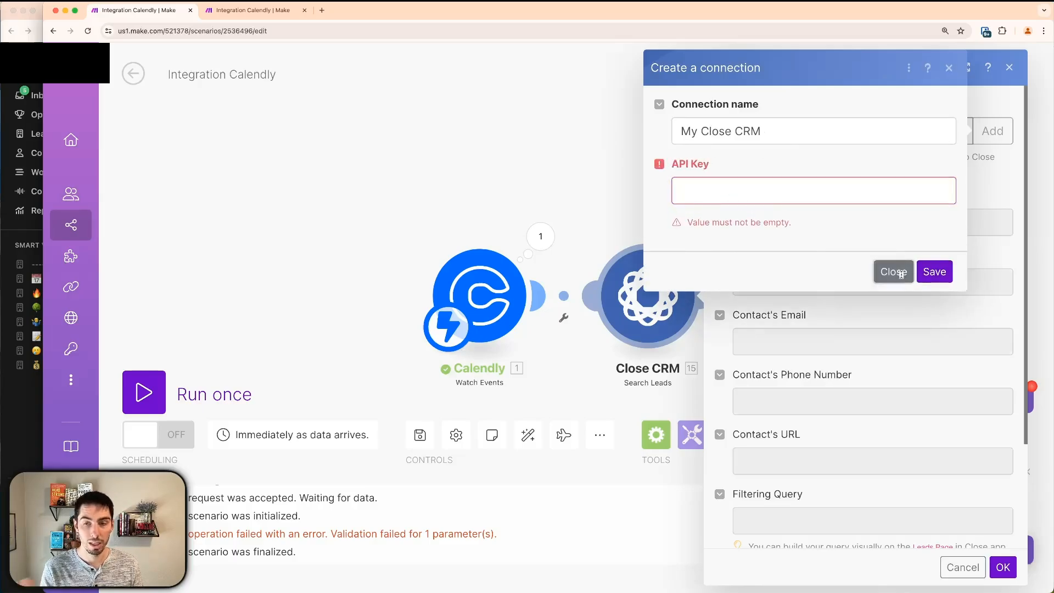
click(894, 272)
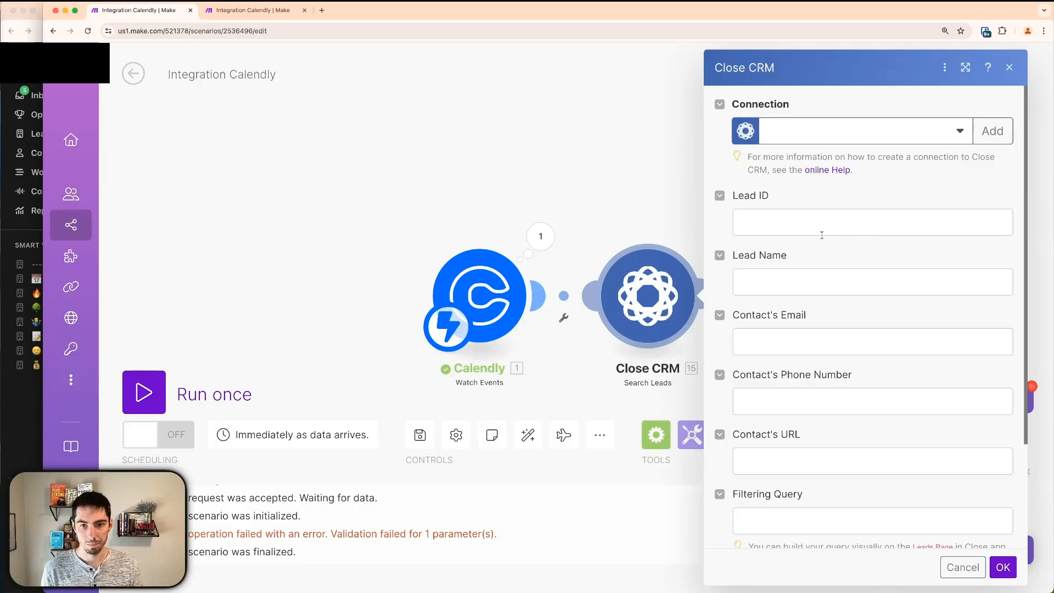
Map the Search Leads module's Contact's Email to the Calendly Email value and confirm the settings.
click(757, 342)
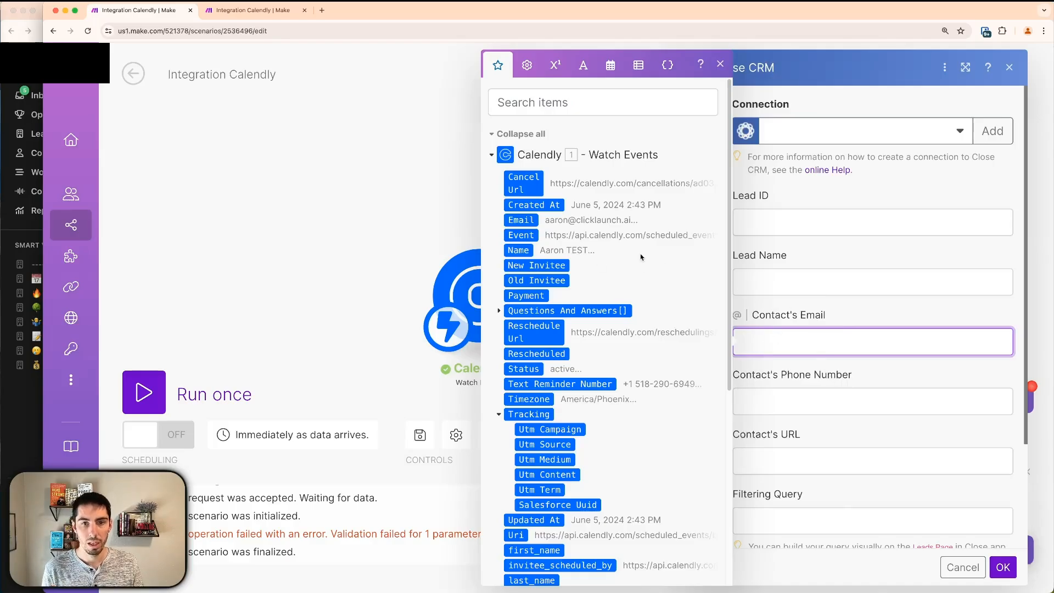
click(524, 221)
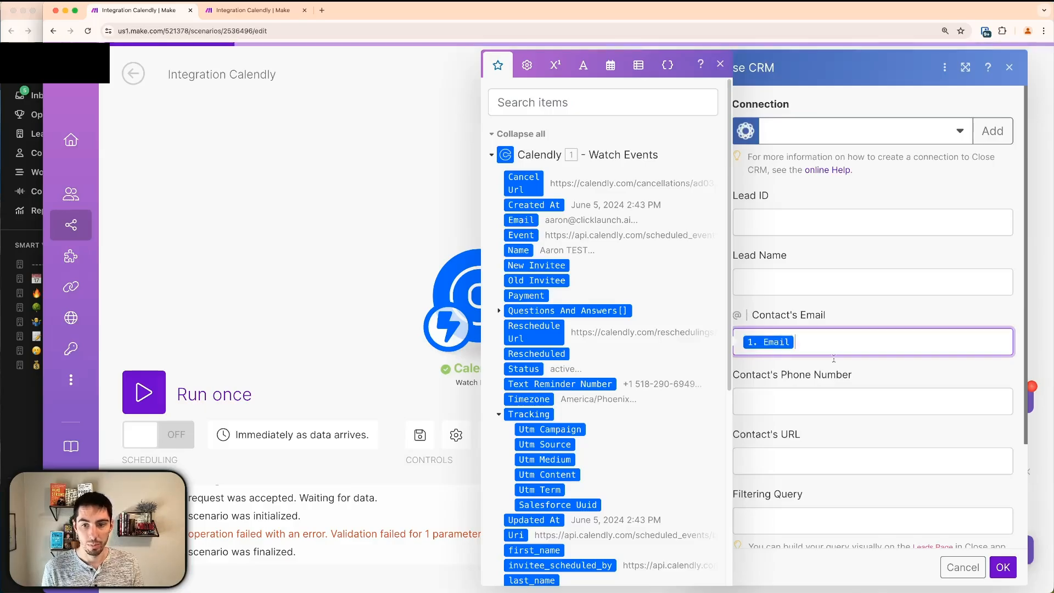
click(1002, 569)
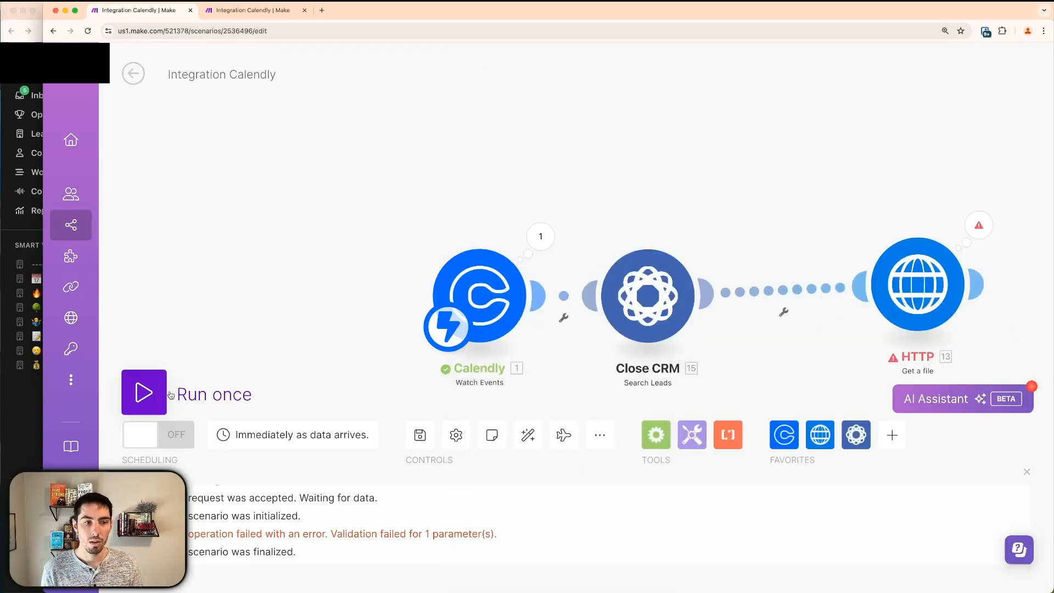
Run the scenario once with the existing webhook data and examine the Search Leads operation's input and output.
click(153, 391)
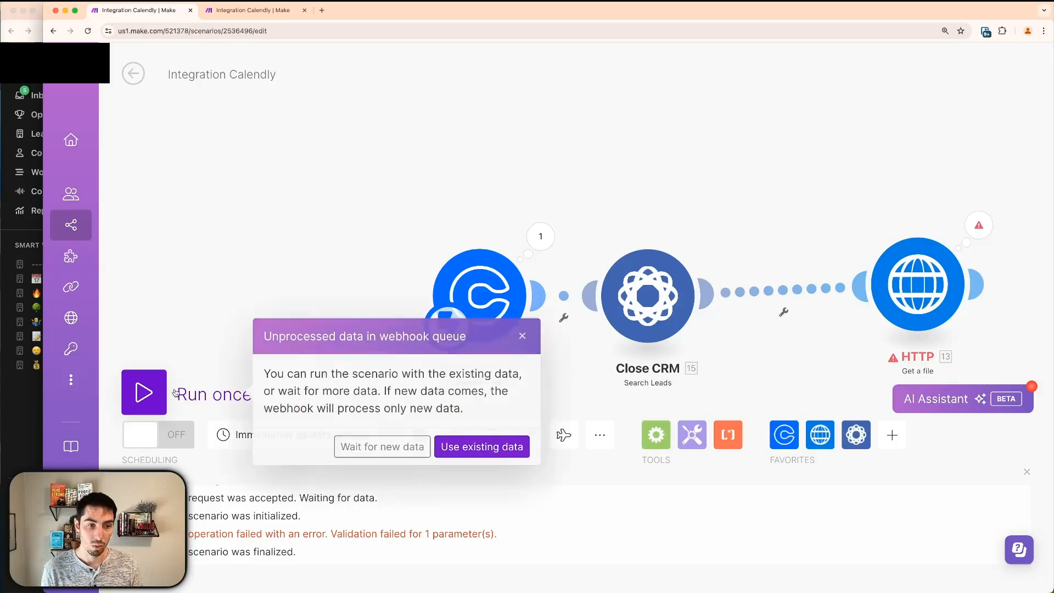
click(483, 446)
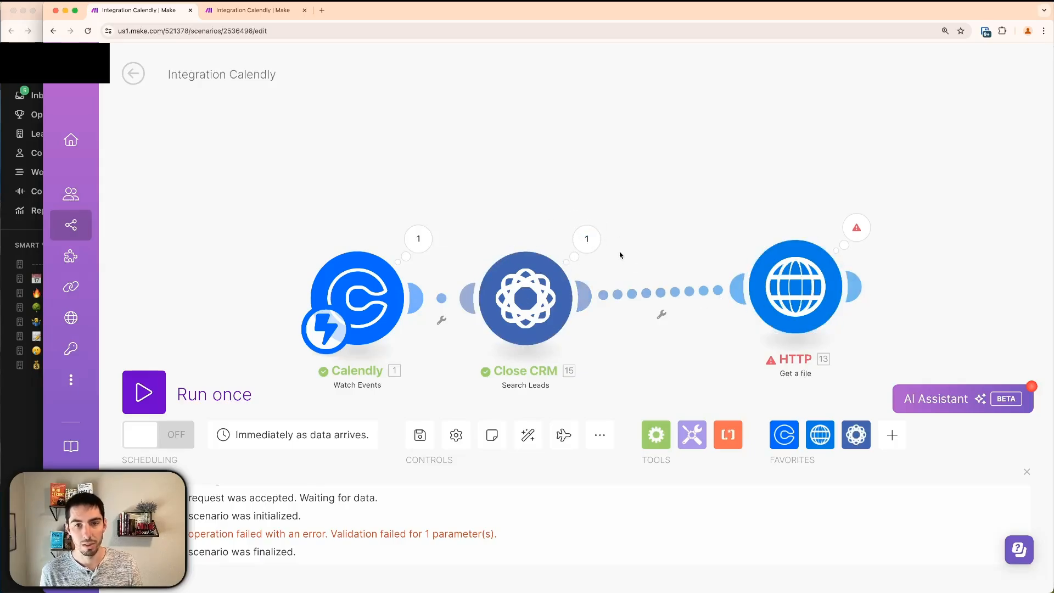
click(586, 244)
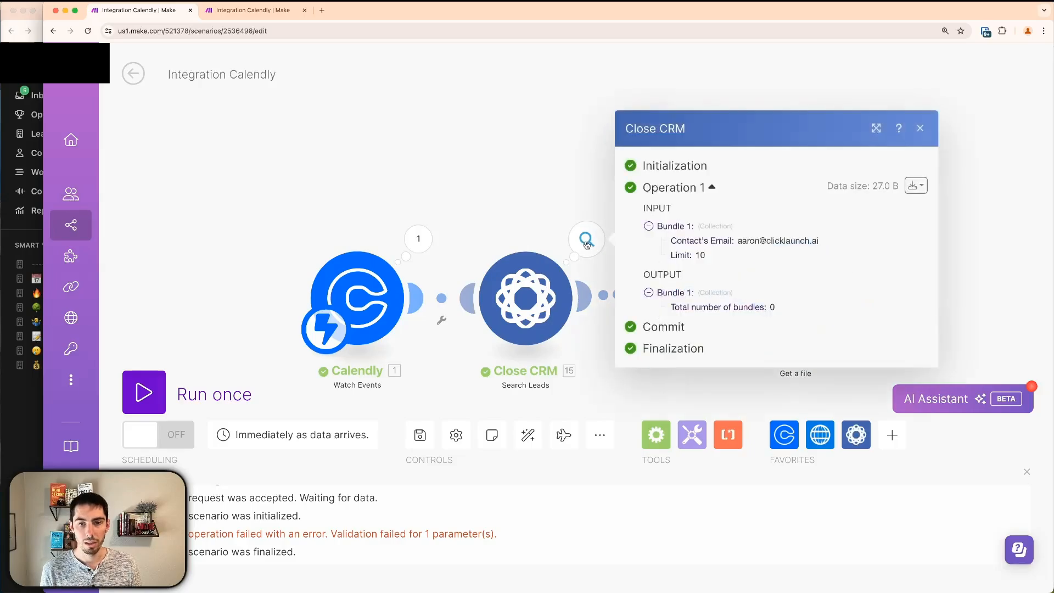
drag(686, 306, 795, 313)
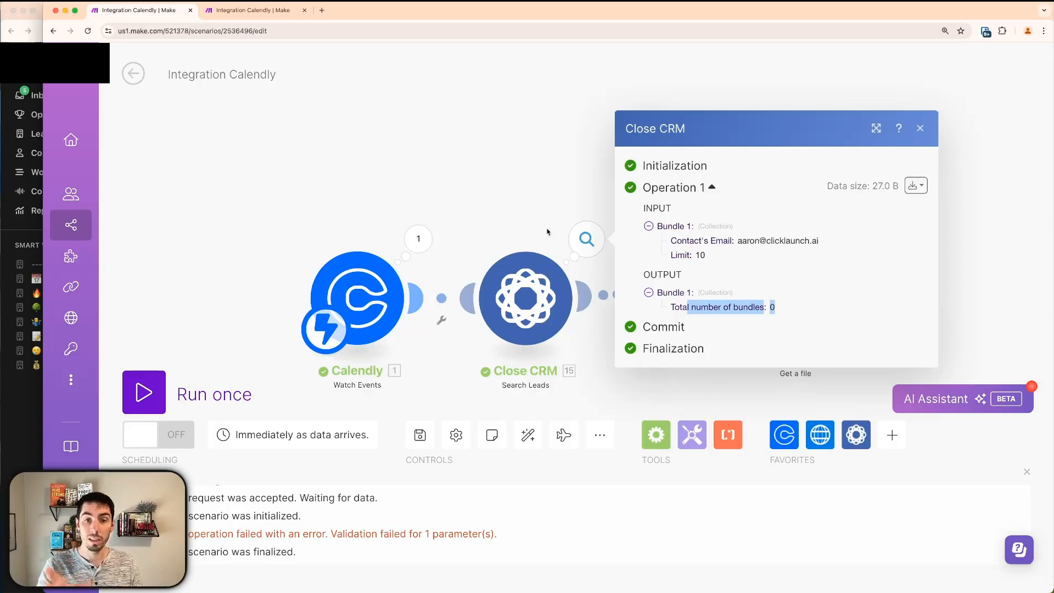
click(528, 212)
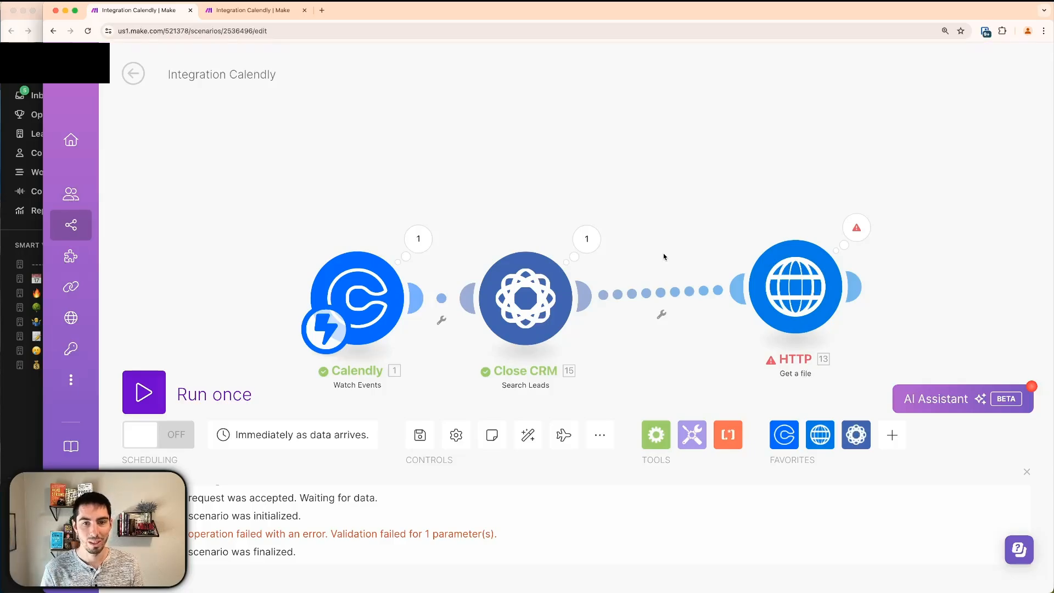
Make room before the HTTP module and add a router between Search Leads and HTTP.
drag(791, 300, 837, 303)
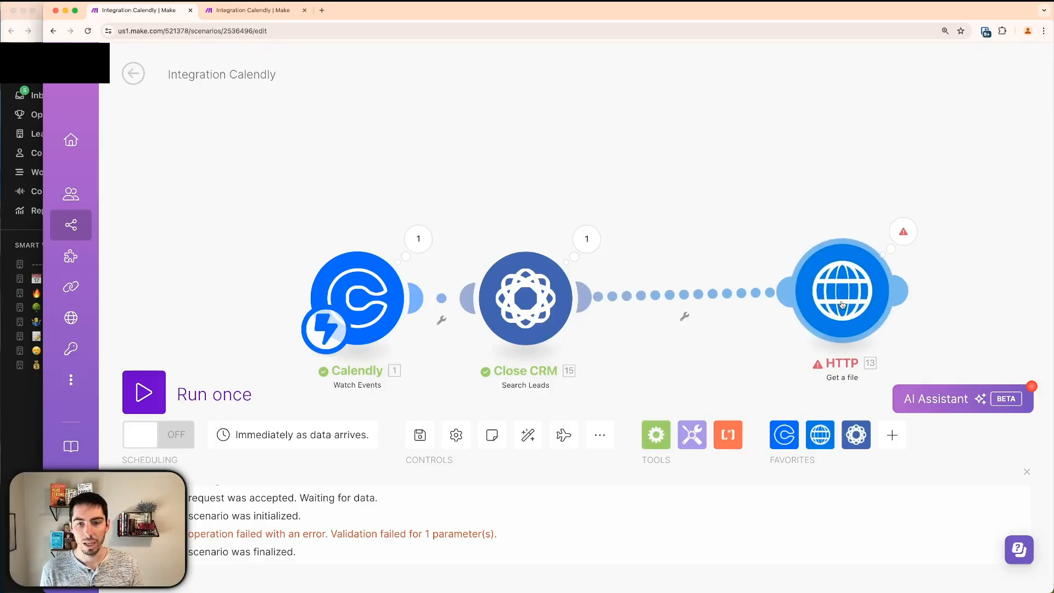
drag(629, 339, 617, 274)
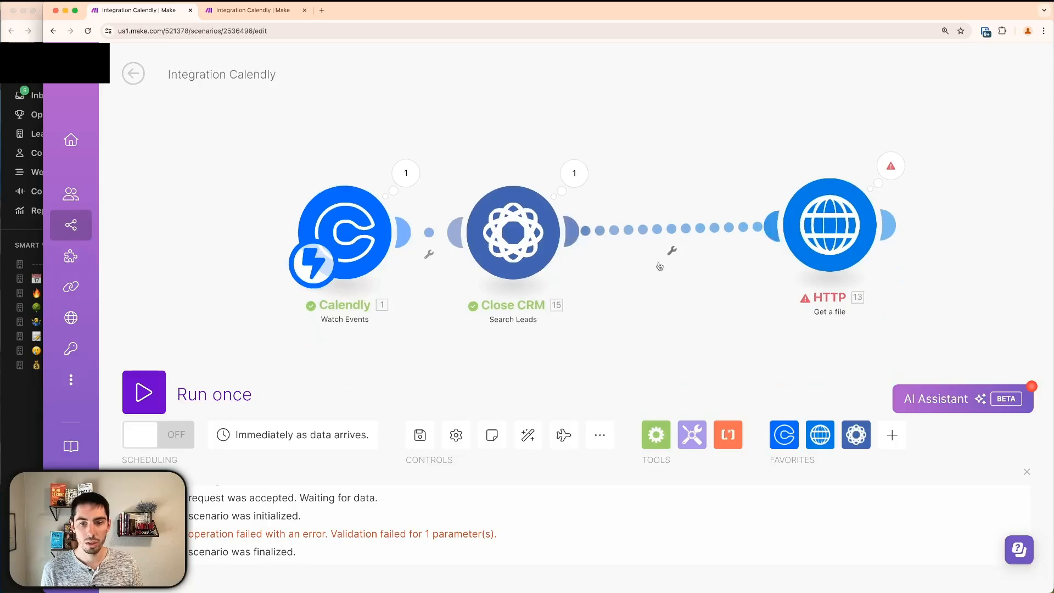
right_click(633, 234)
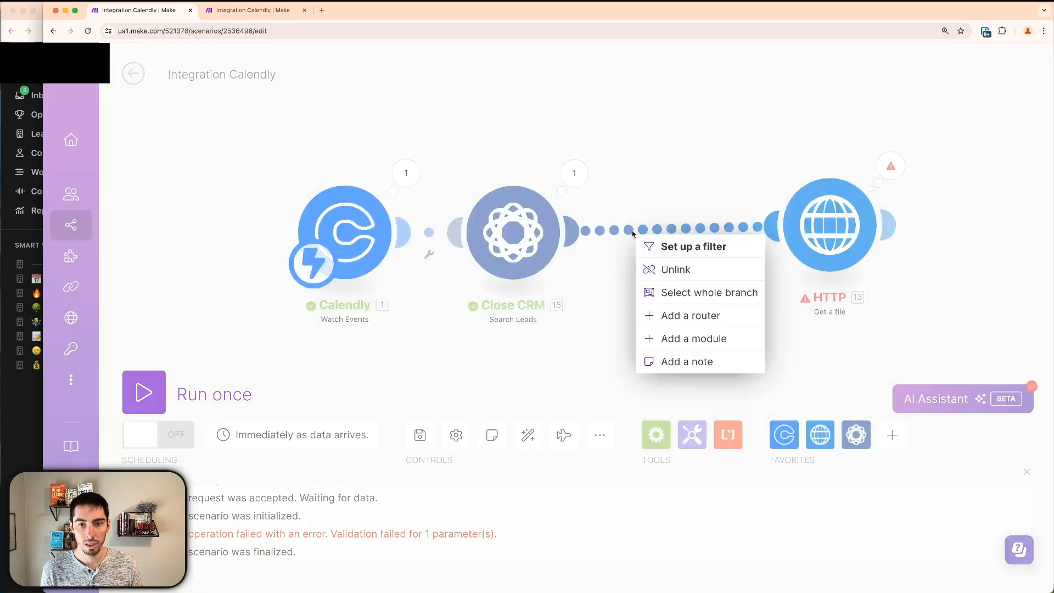
click(662, 314)
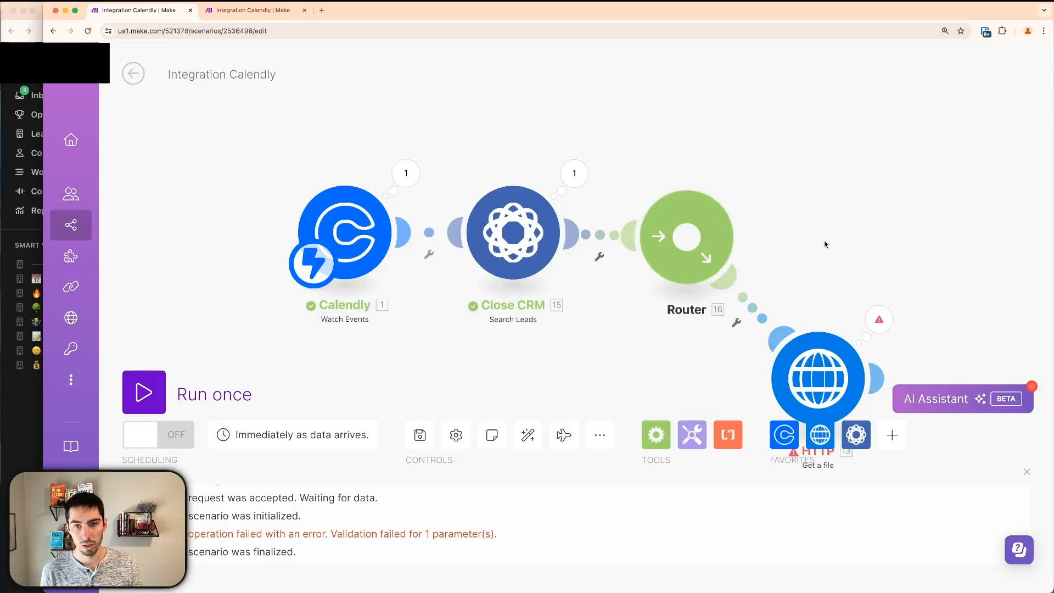
Add a Close CRM Create a Lead module and connect it to the router as a second route above HTTP.
click(854, 435)
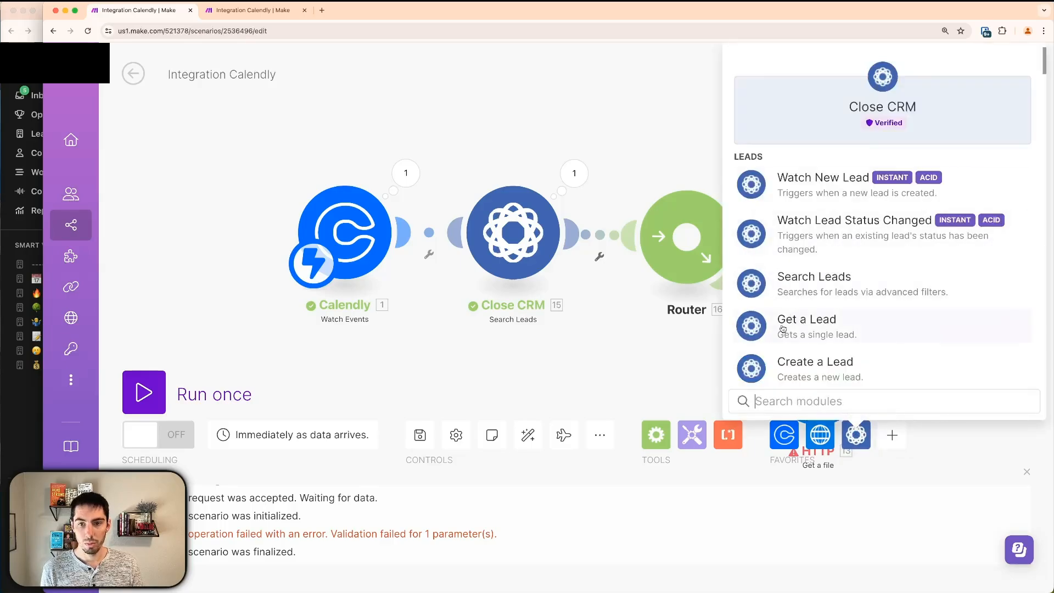
click(755, 373)
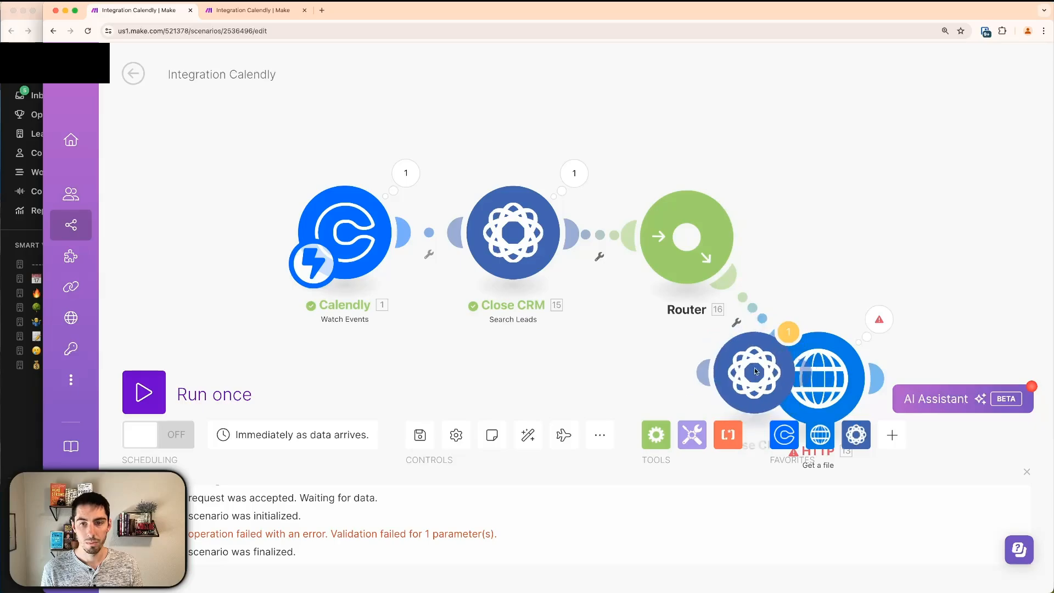
drag(755, 371, 829, 114)
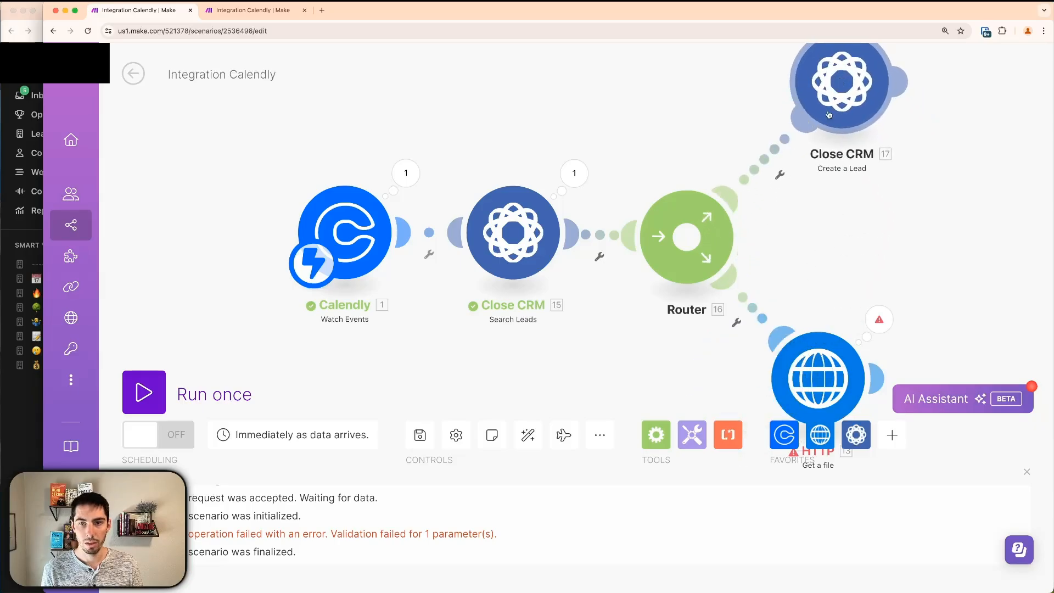
Show the route order and relink the HTTP module to the router so the Create a Lead route runs first.
right_click(605, 338)
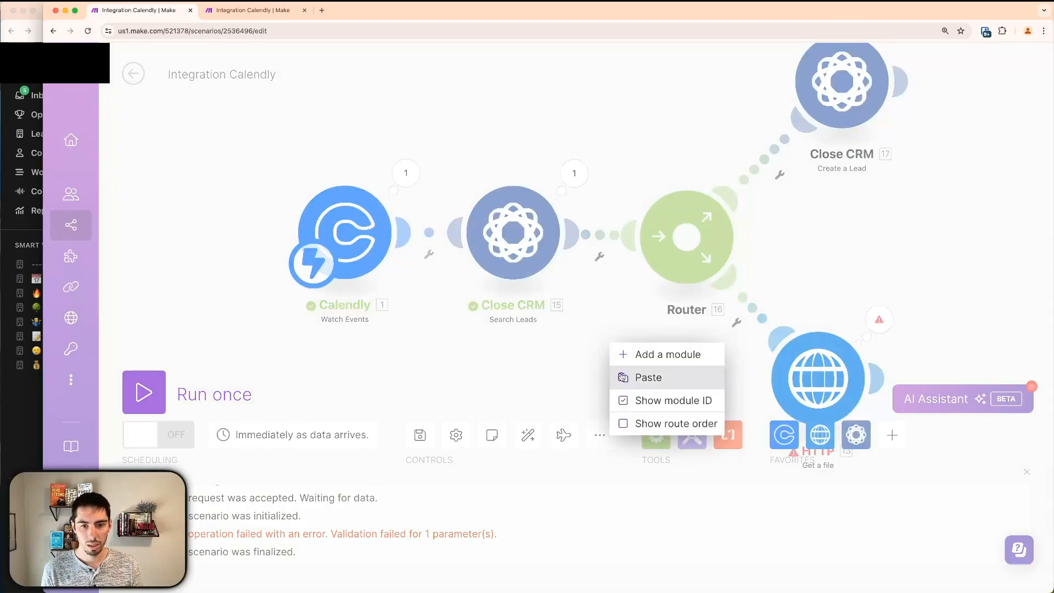
click(657, 424)
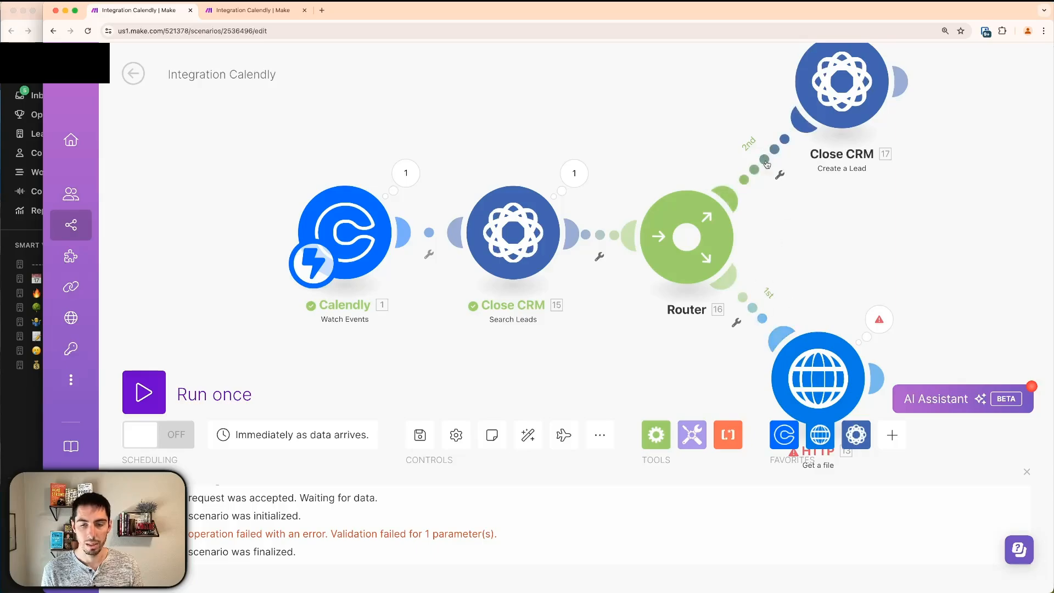
right_click(754, 311)
click(793, 344)
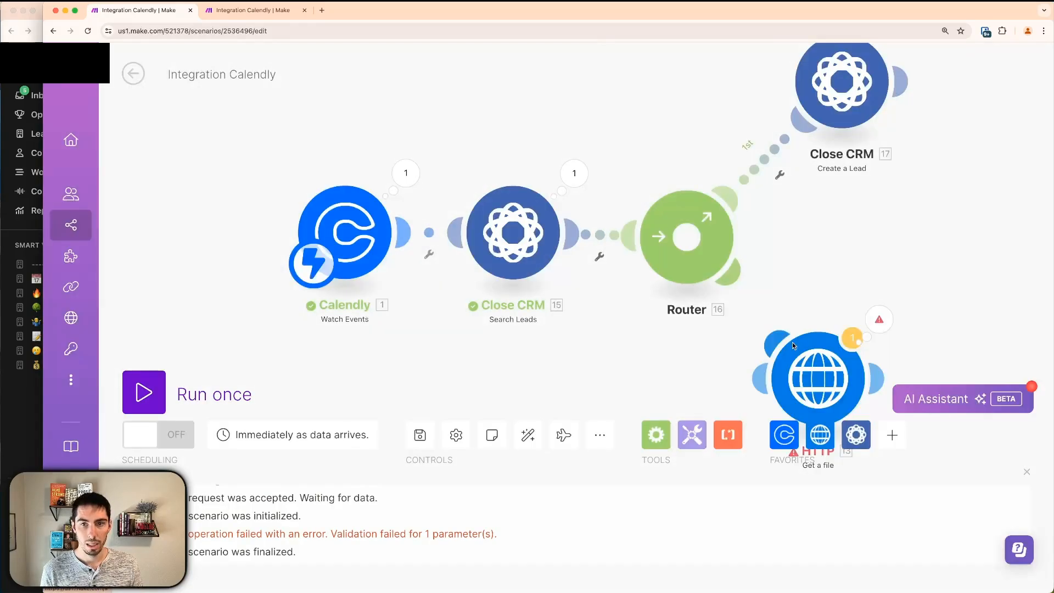
drag(760, 373, 691, 239)
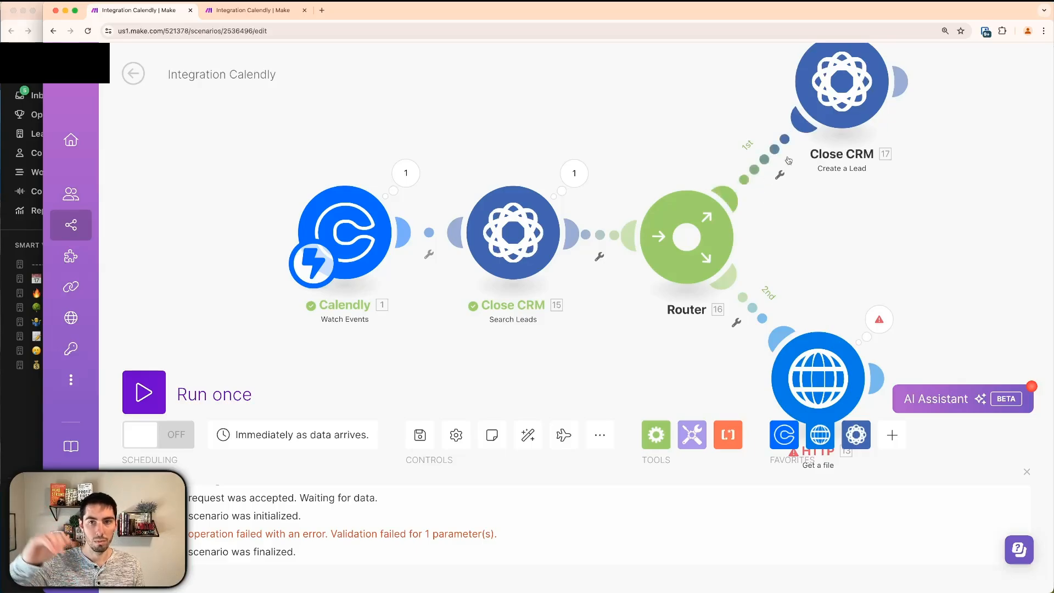
Add two empty routes to the router.
click(690, 244)
click(690, 243)
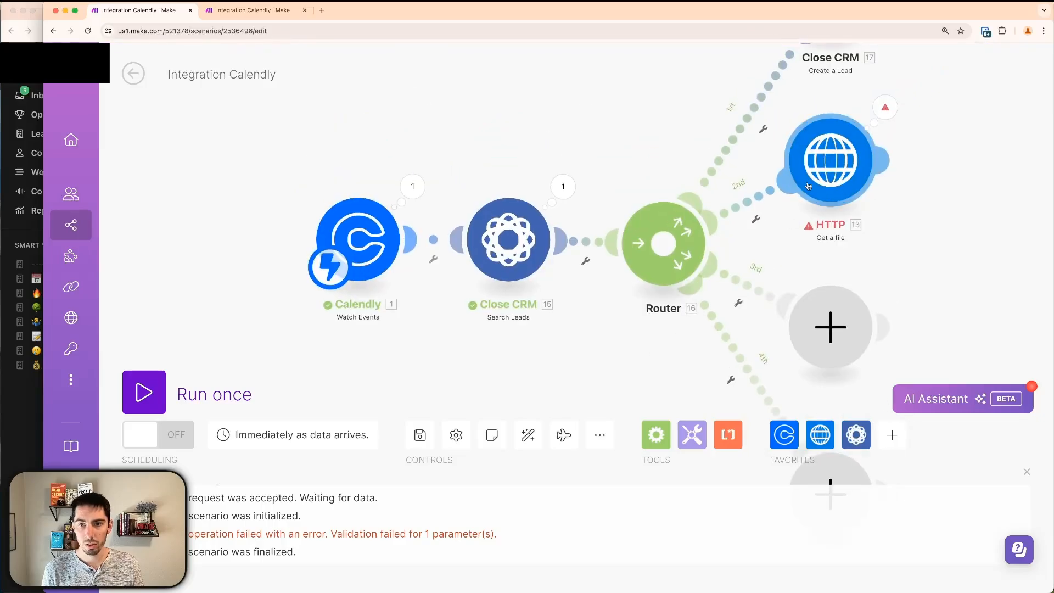
Unlink the HTTP module and both empty modules from the router, leaving only the Create a Lead route linked.
right_click(742, 205)
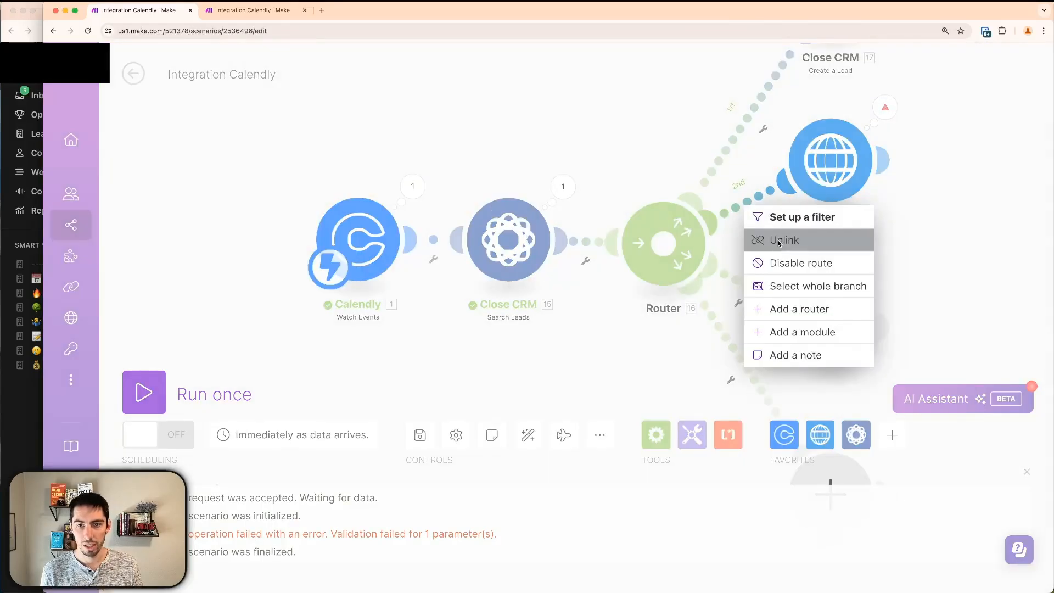
click(781, 238)
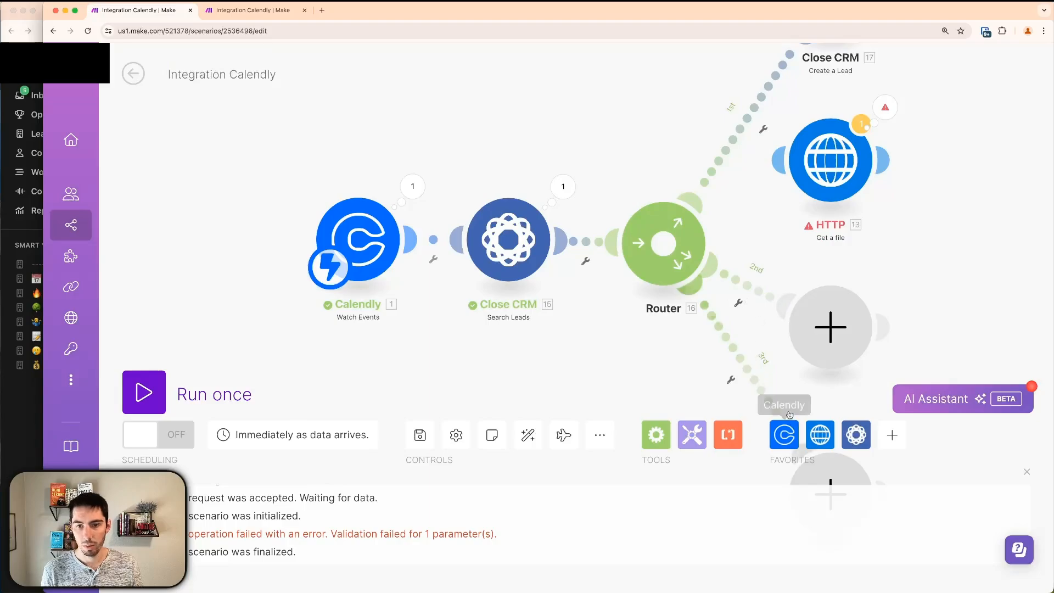
right_click(743, 362)
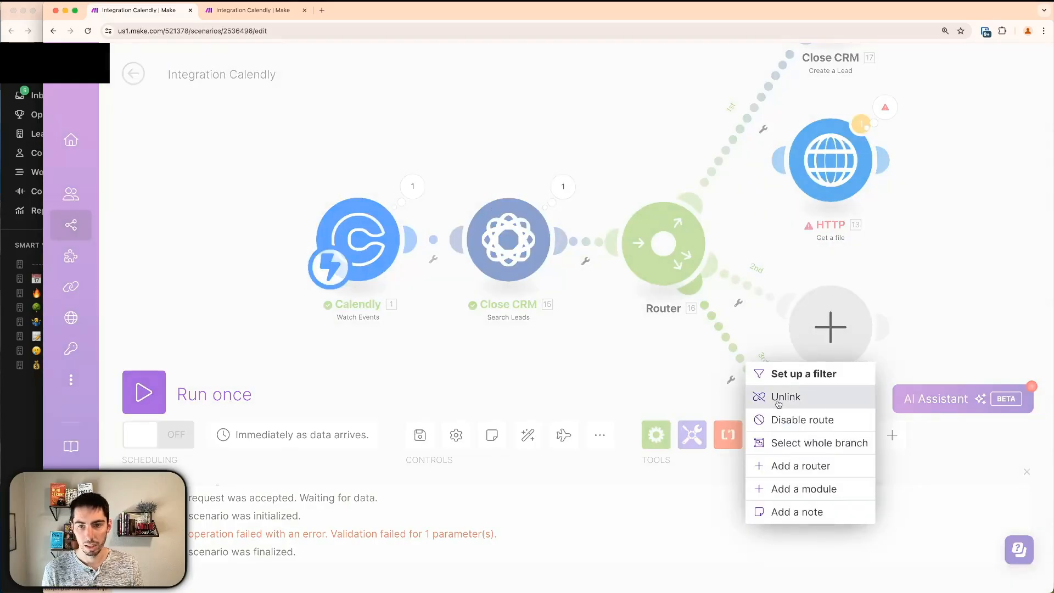
click(775, 397)
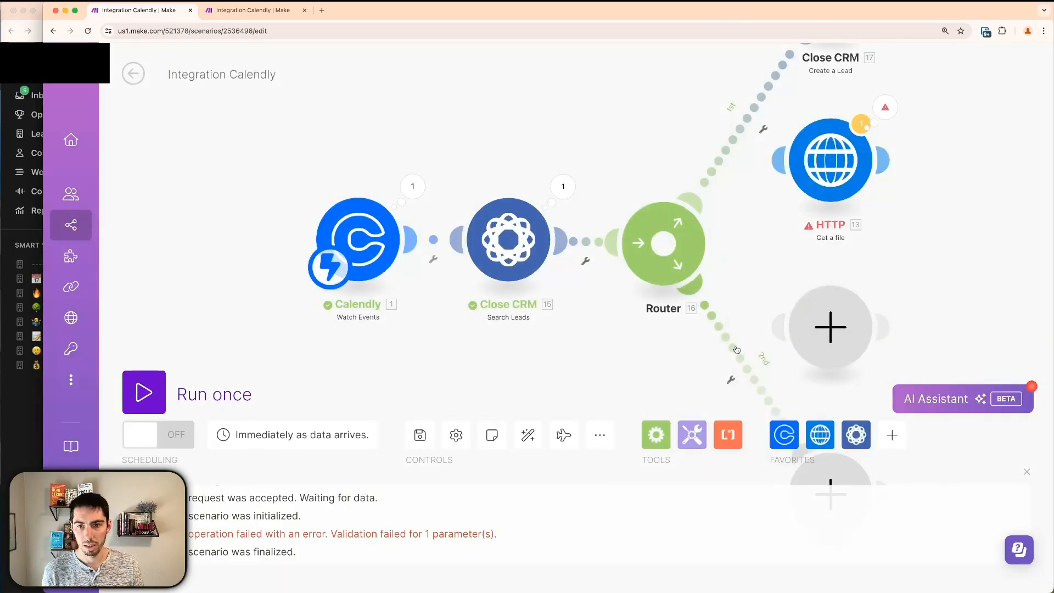
right_click(759, 380)
click(777, 385)
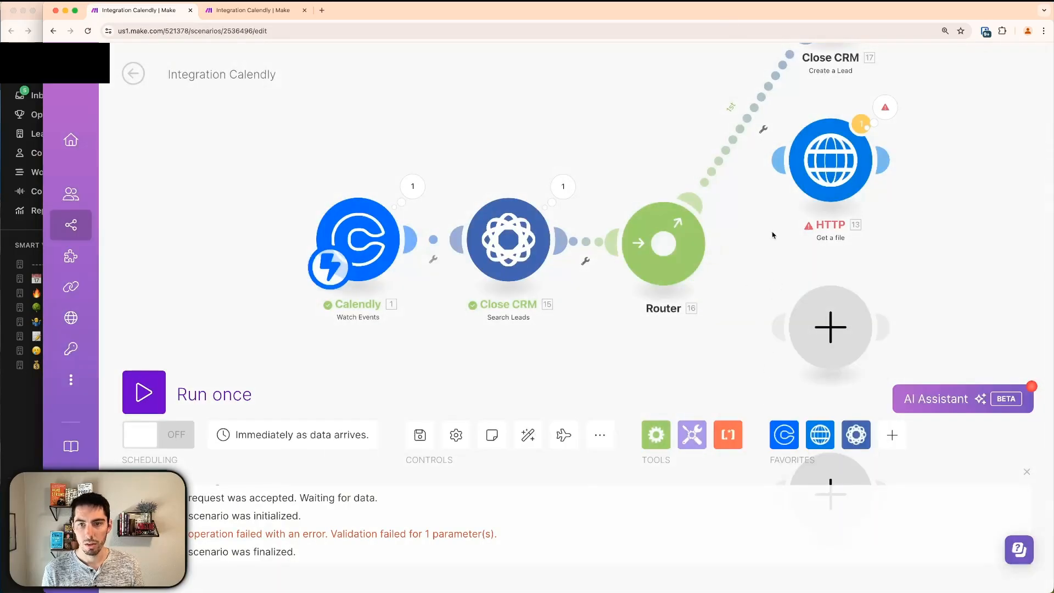
drag(760, 213, 729, 157)
scroll(730, 204, down, 1)
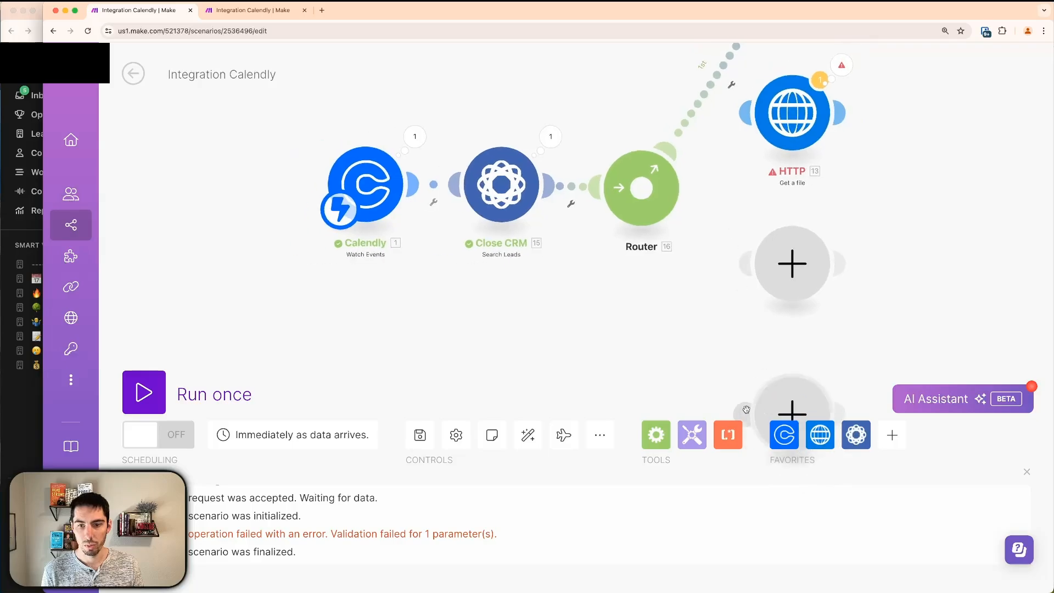
Link both empty modules and the HTTP module to the router as additional routes, and auto-align the scenario.
drag(746, 409, 663, 223)
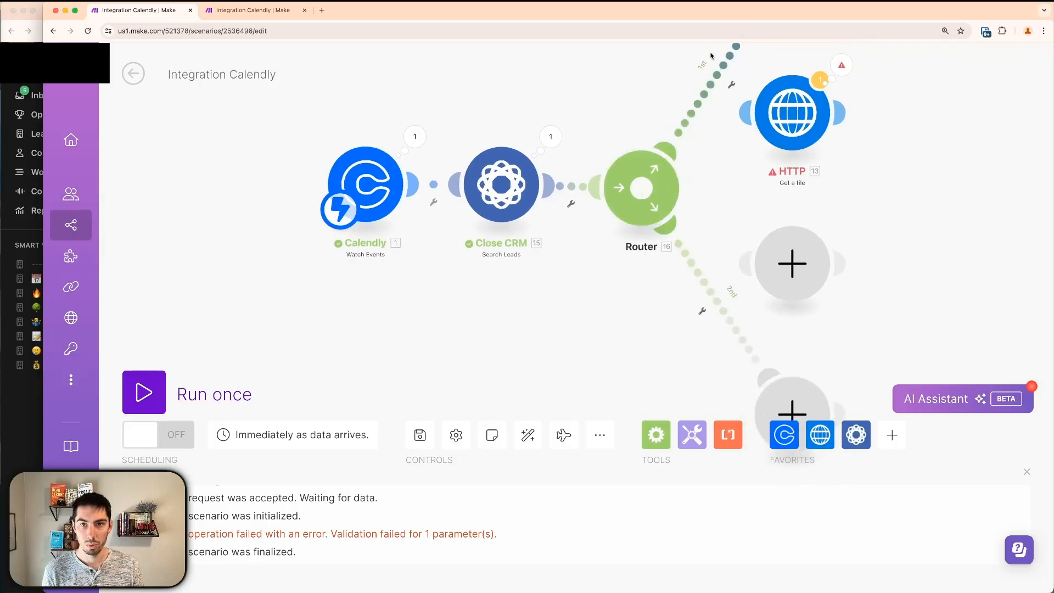
drag(744, 264, 665, 214)
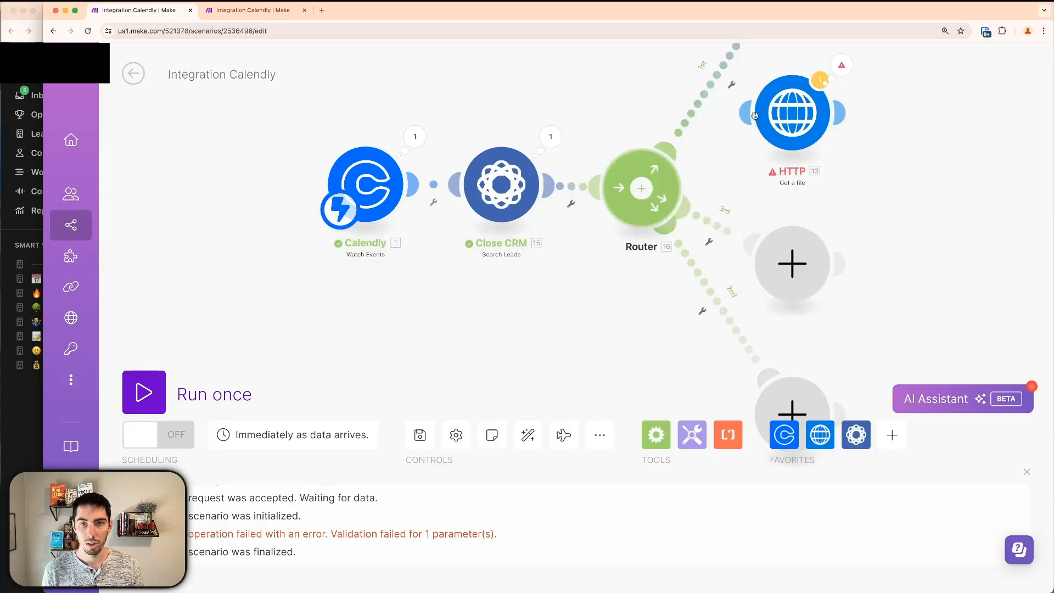
drag(755, 115, 664, 192)
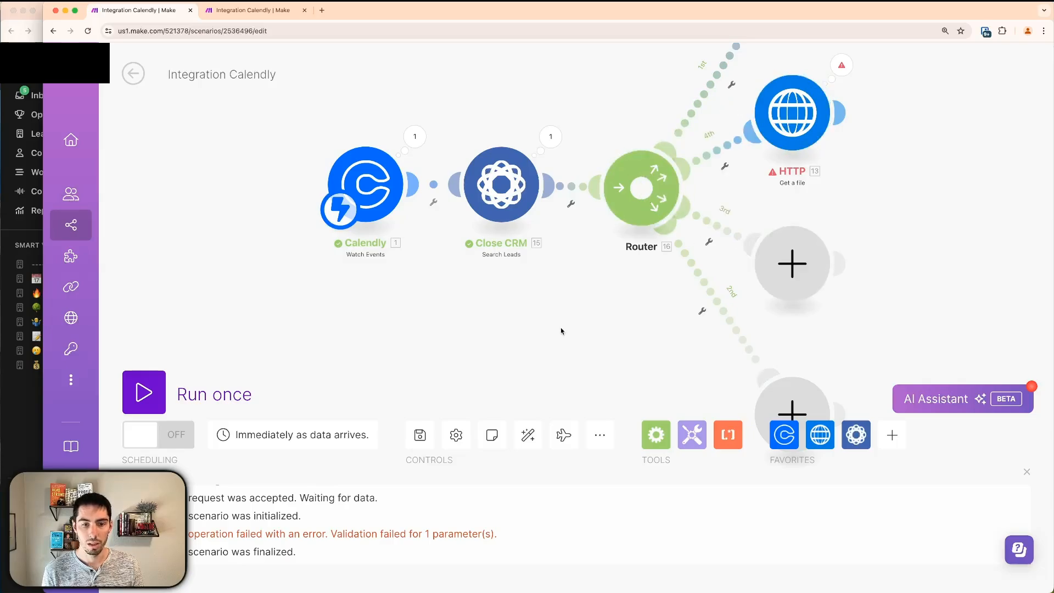
click(529, 437)
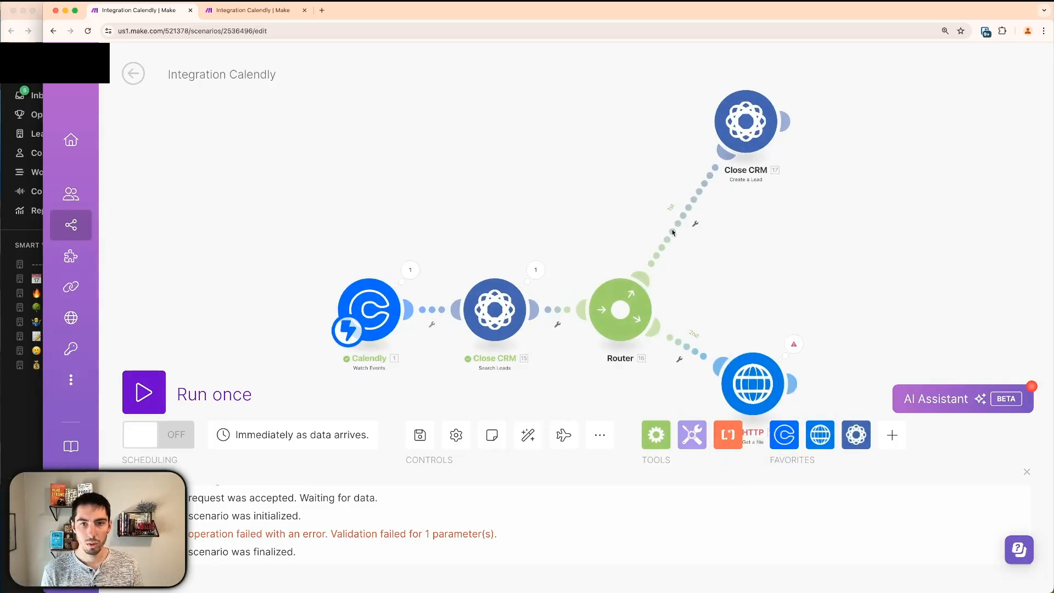
Inspect the Search Leads run output for its total number of bundles.
click(535, 270)
drag(611, 338, 724, 338)
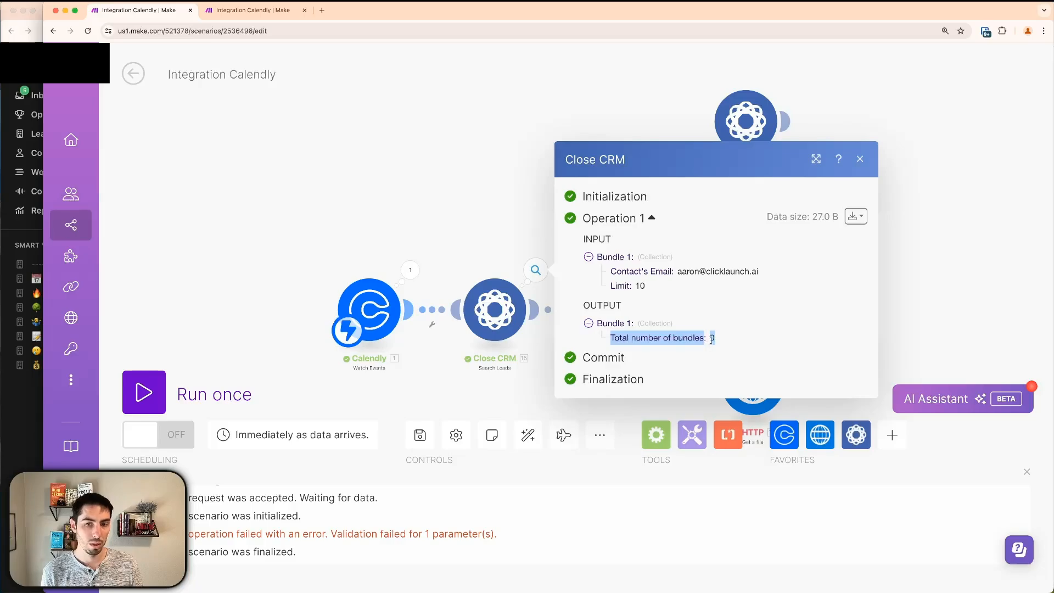
click(905, 317)
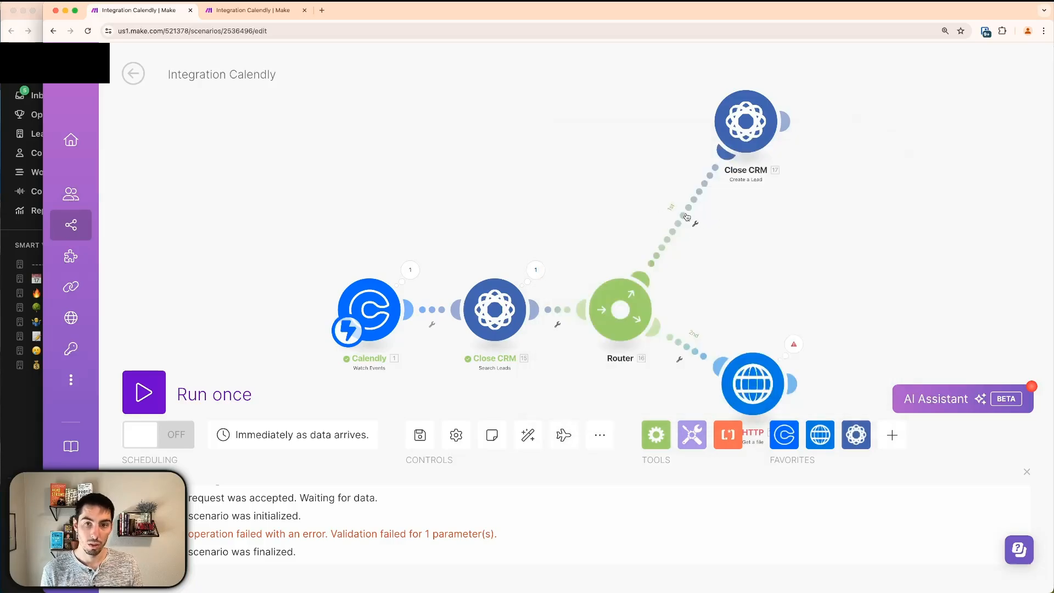
Add a filter labelled "Lead Does Not Exist" to the Create a Lead route, requiring Search Leads' Total number of bundles equal to 0.
click(691, 205)
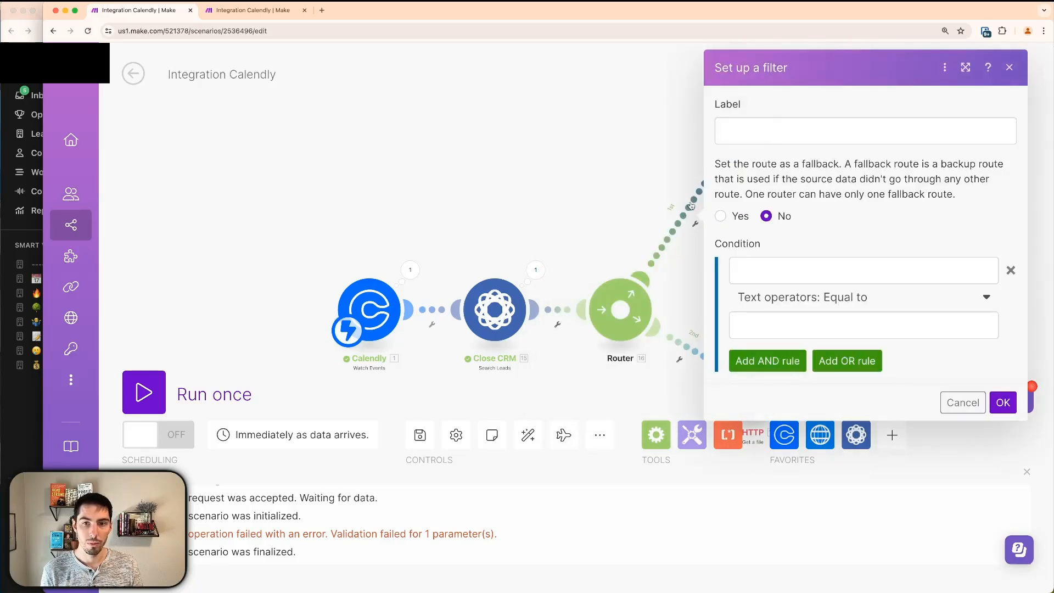
click(763, 268)
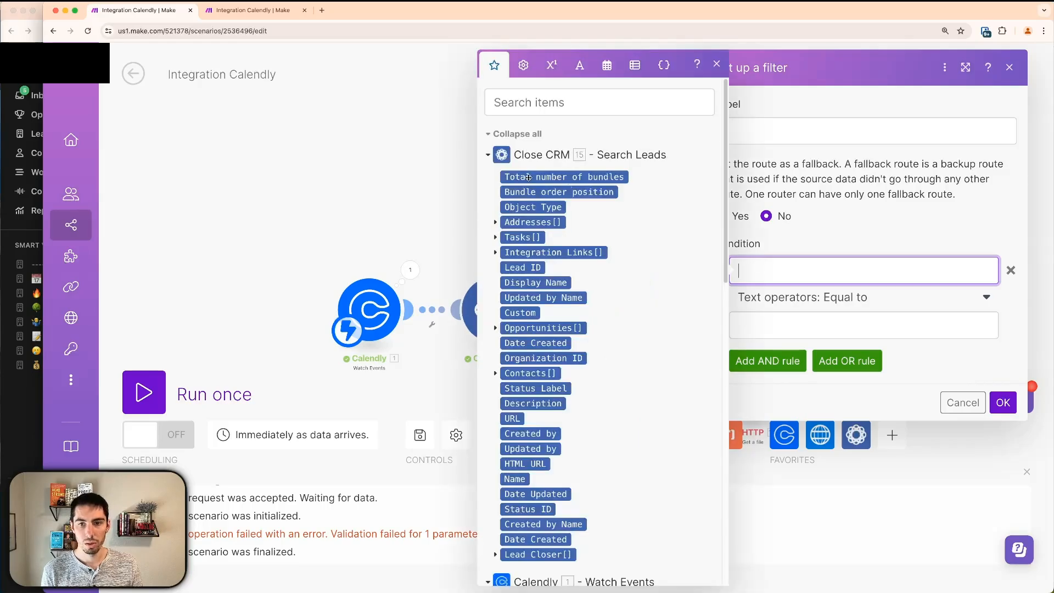
click(564, 177)
click(766, 328)
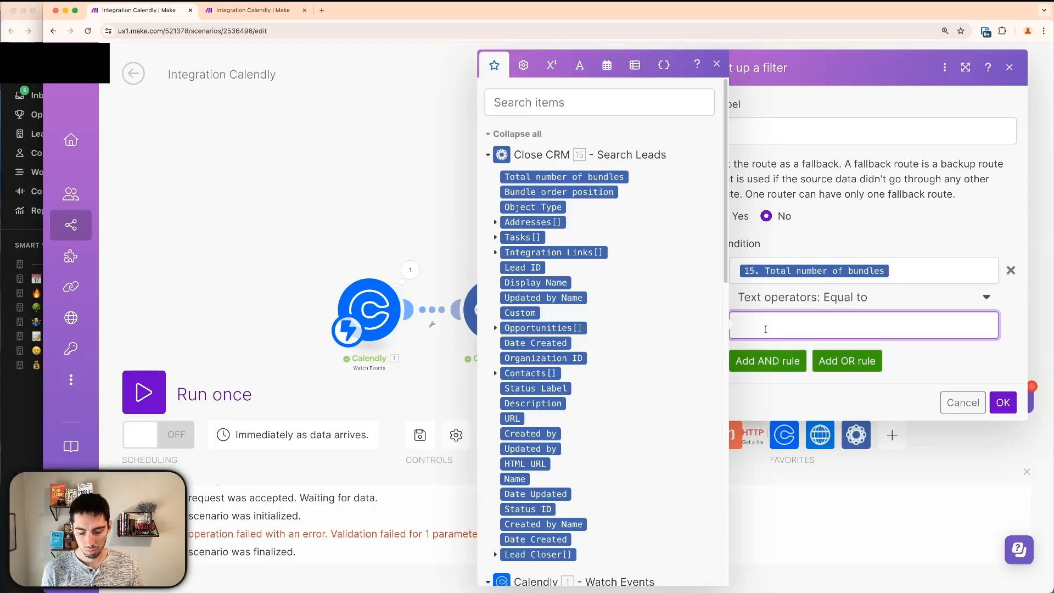
text(0)
click(768, 153)
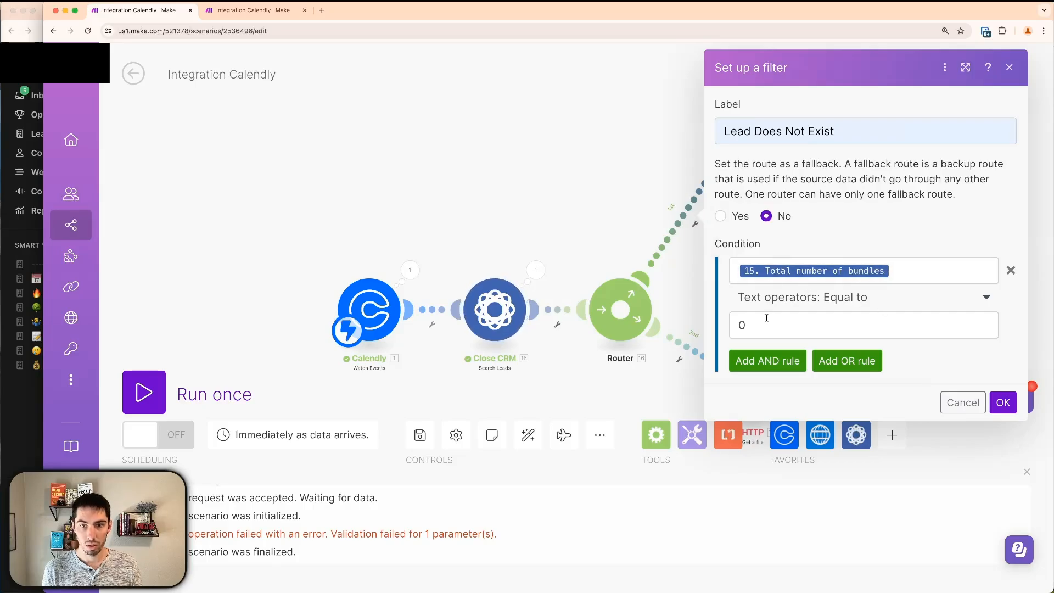
click(1003, 402)
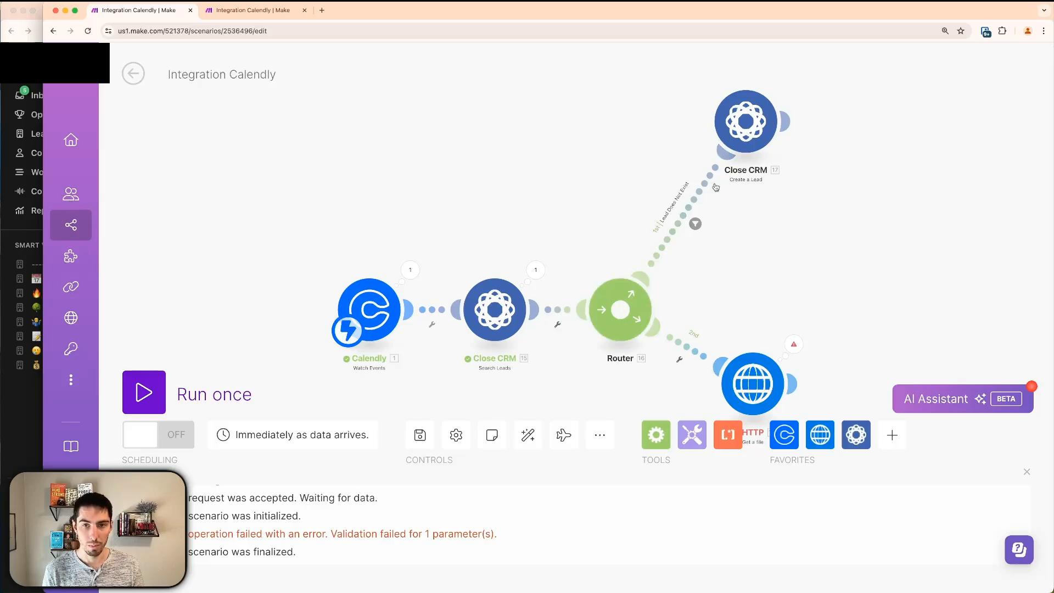
In the Create a Lead module, map the lead's Name to Calendly's Name and set Status ID to Demo Scheduled.
click(749, 131)
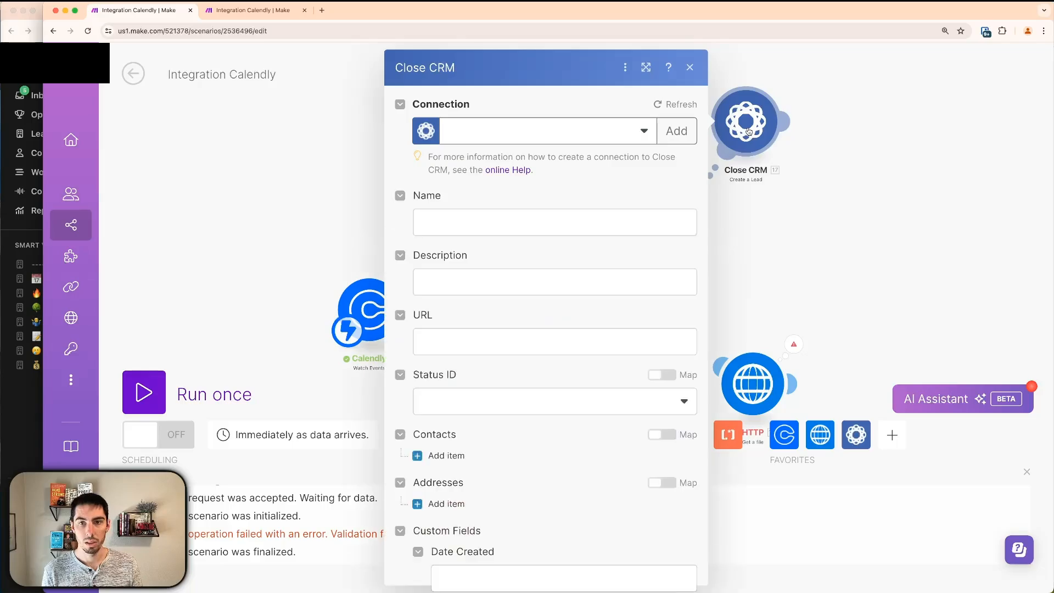
click(449, 225)
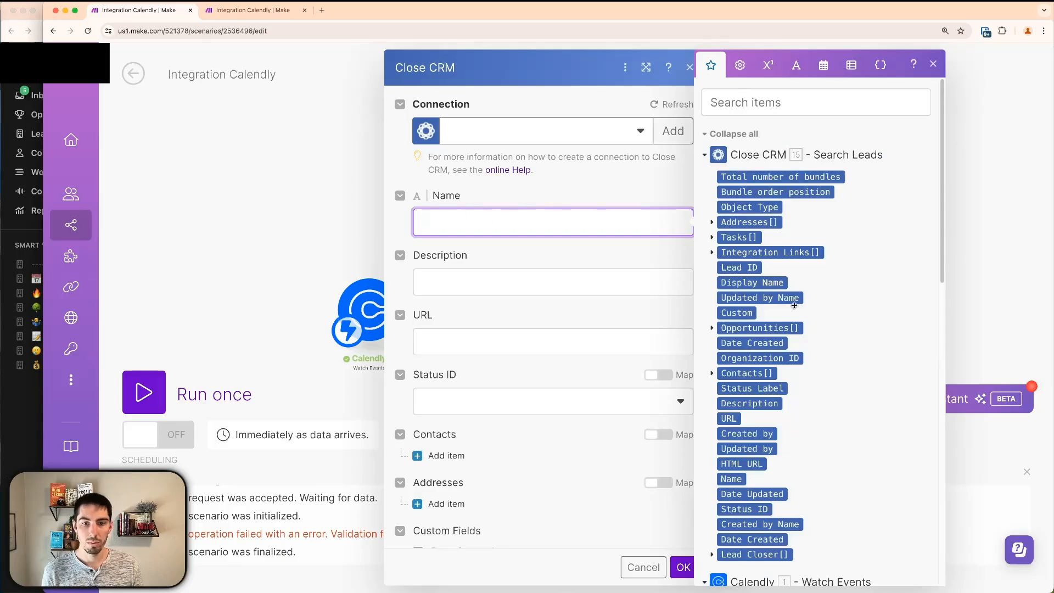
scroll(730, 267, down, 7)
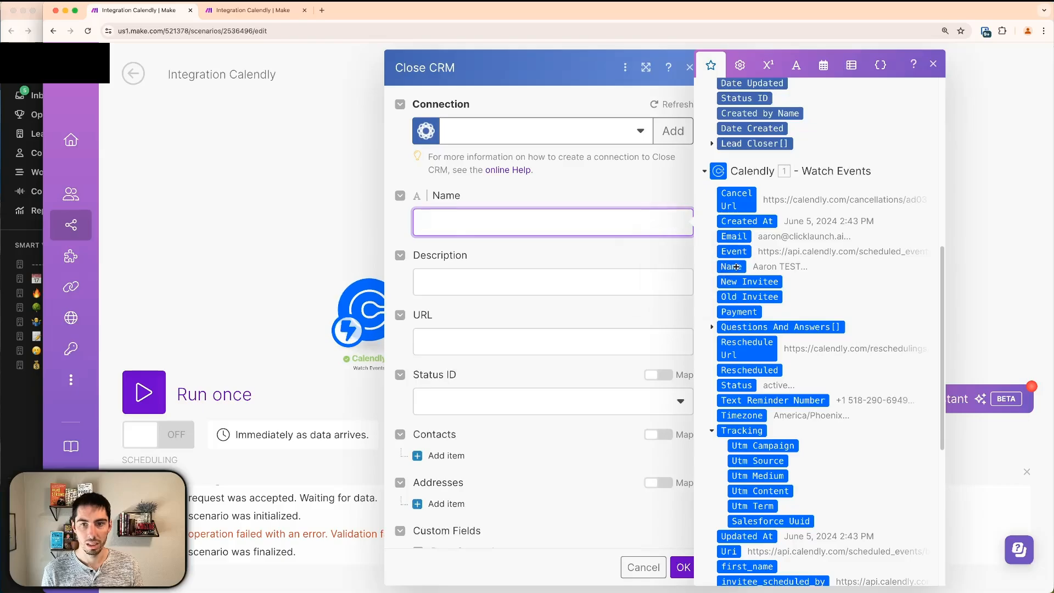
click(737, 266)
scroll(464, 310, down, 3)
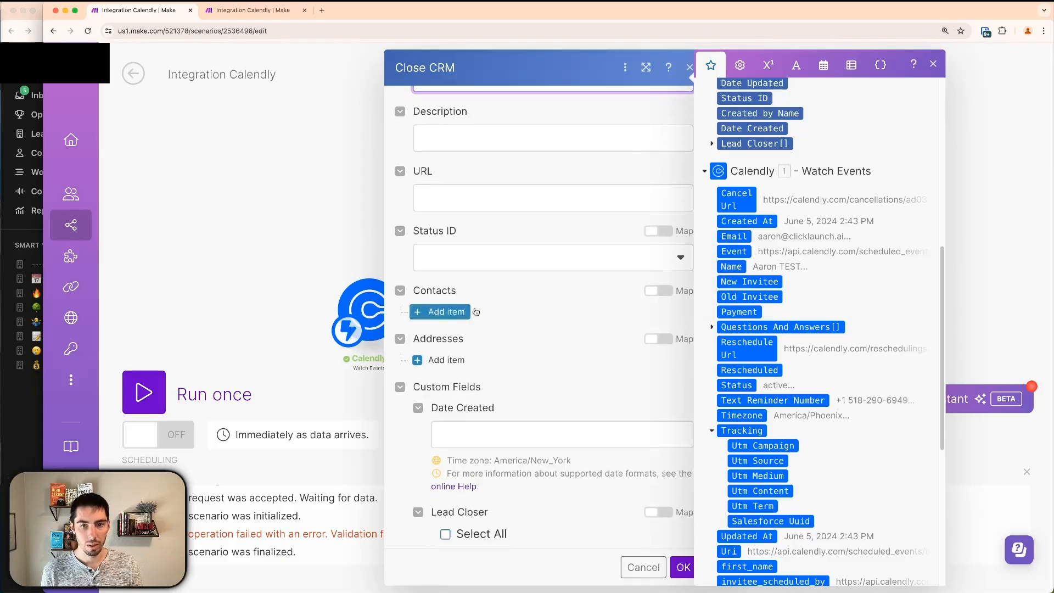
click(505, 258)
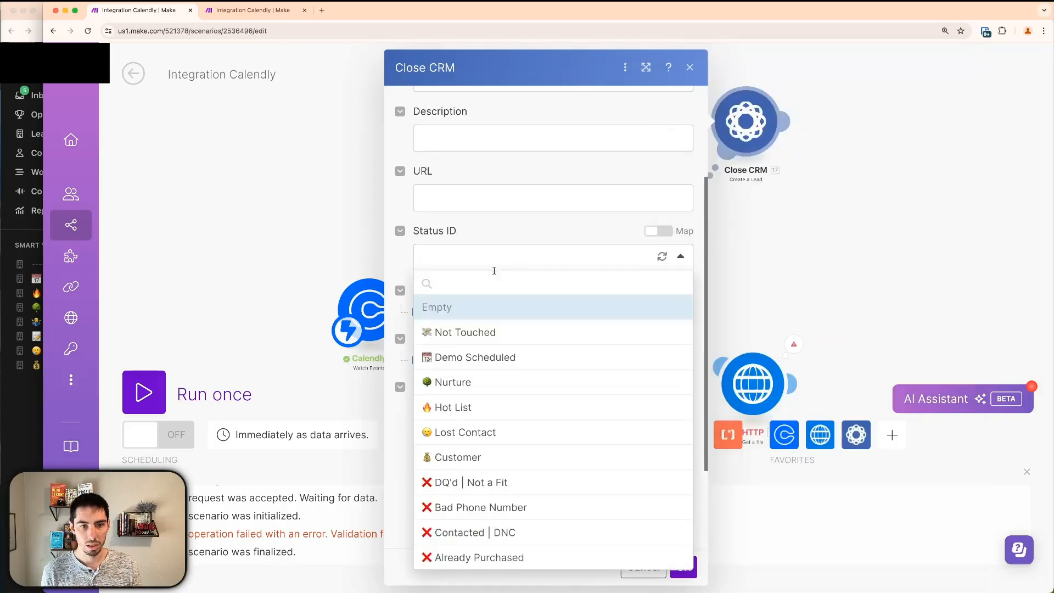
click(459, 359)
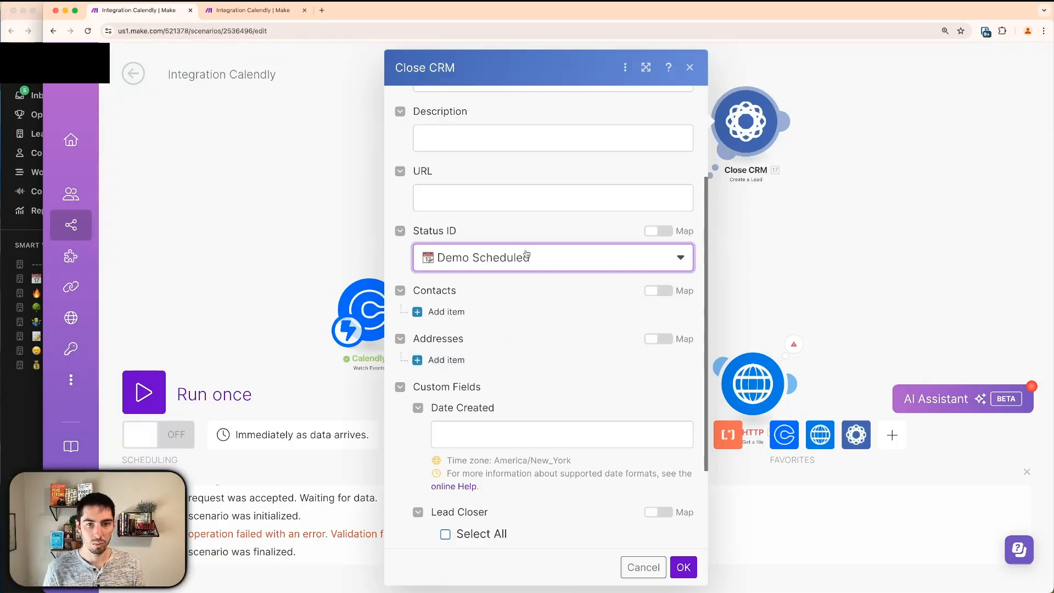
Add a contact to the new lead and map the contact's Name to Calendly's Name.
click(440, 313)
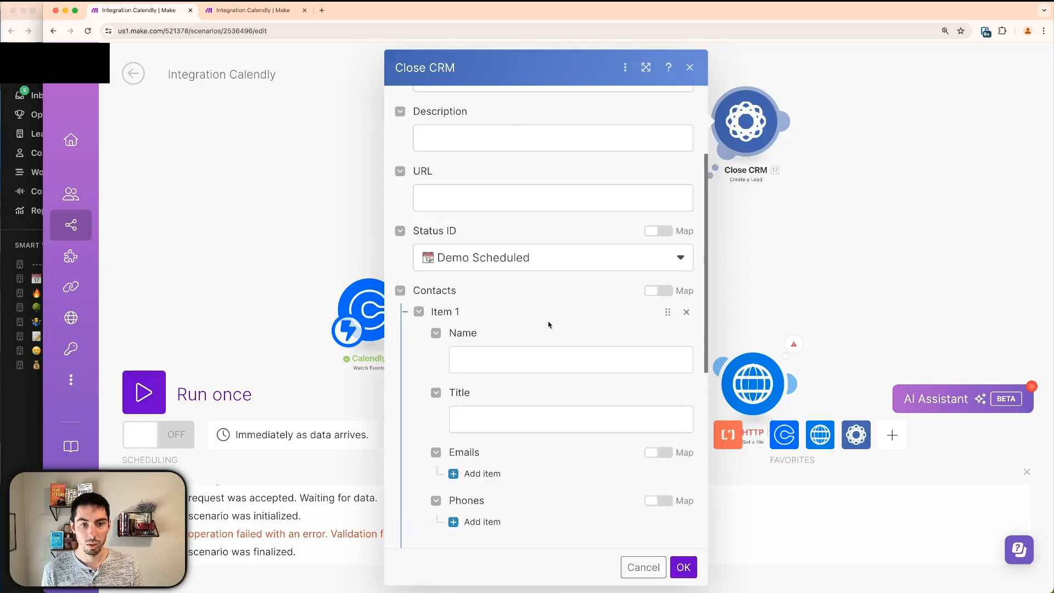
scroll(496, 312, down, 2)
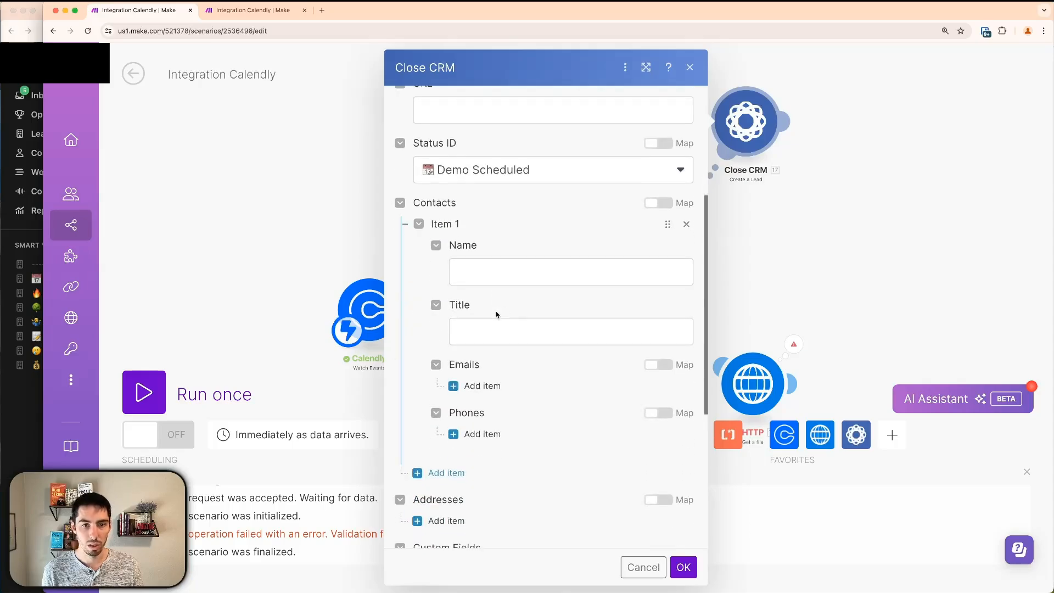
click(492, 269)
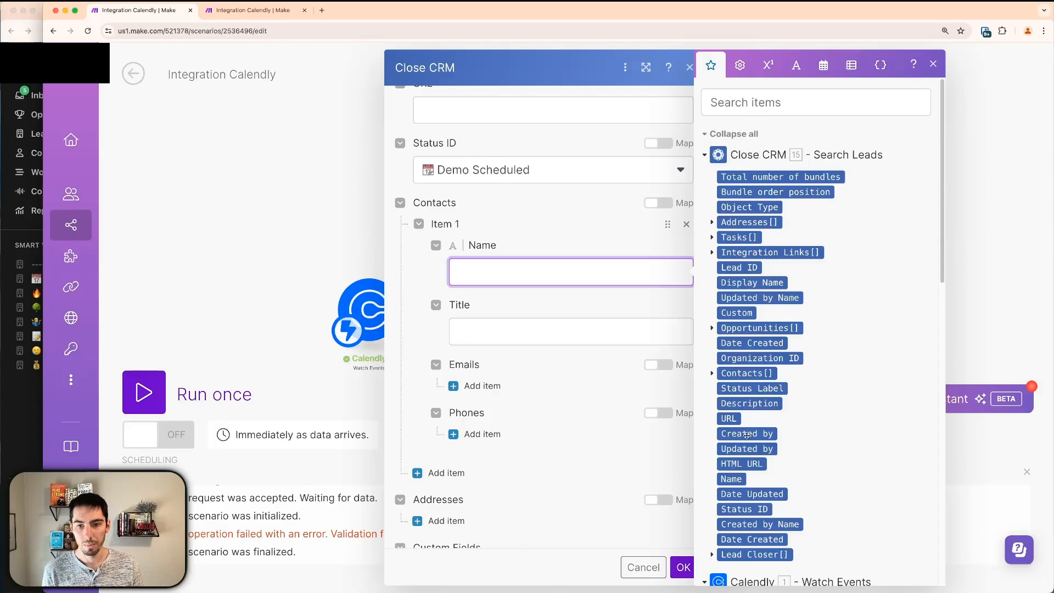
scroll(746, 312, down, 7)
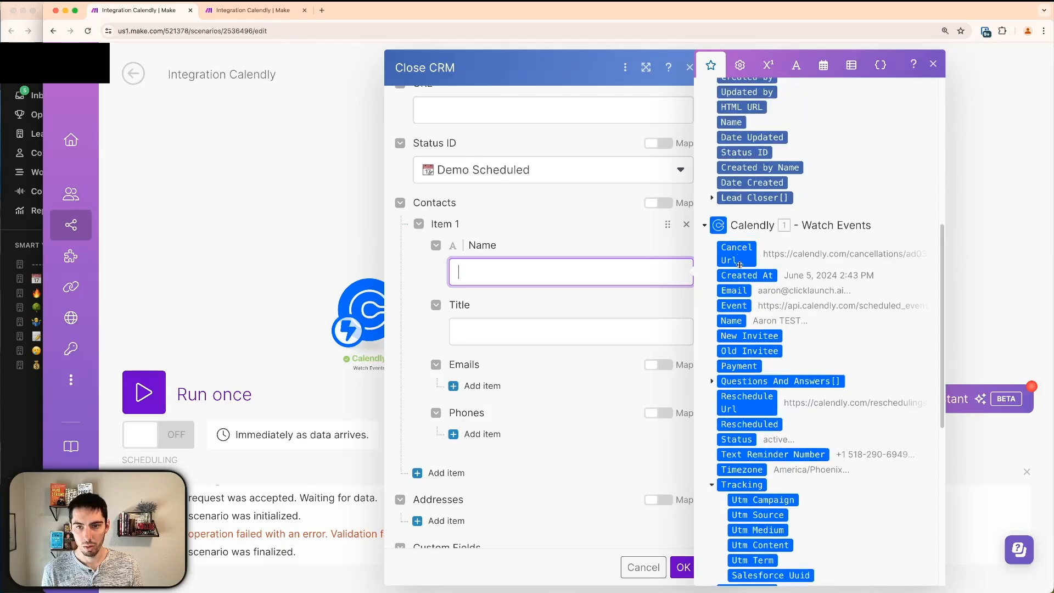
click(731, 321)
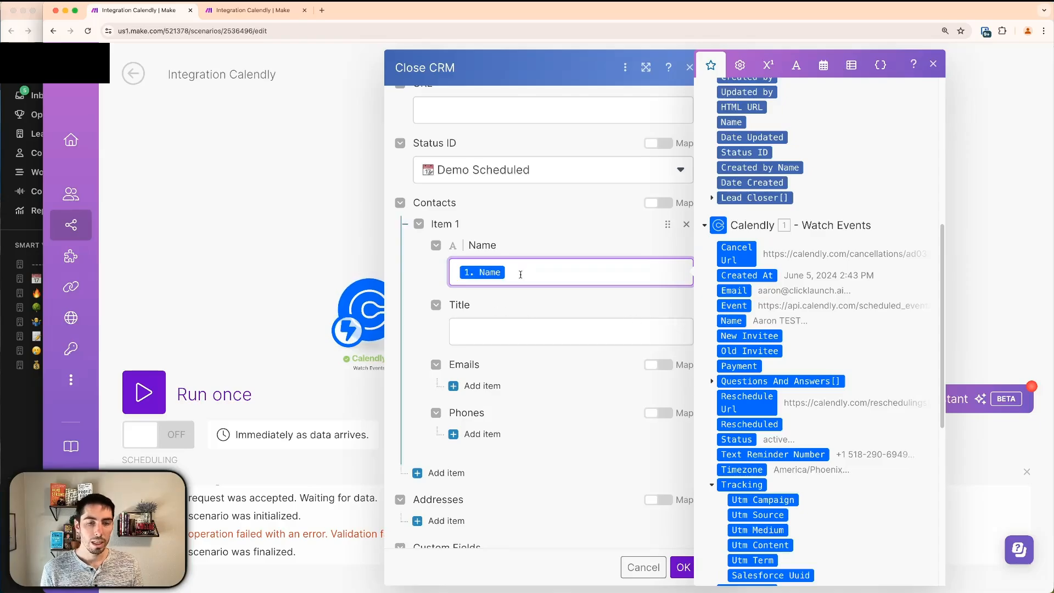
scroll(518, 275, up, 5)
scroll(519, 275, up, 1)
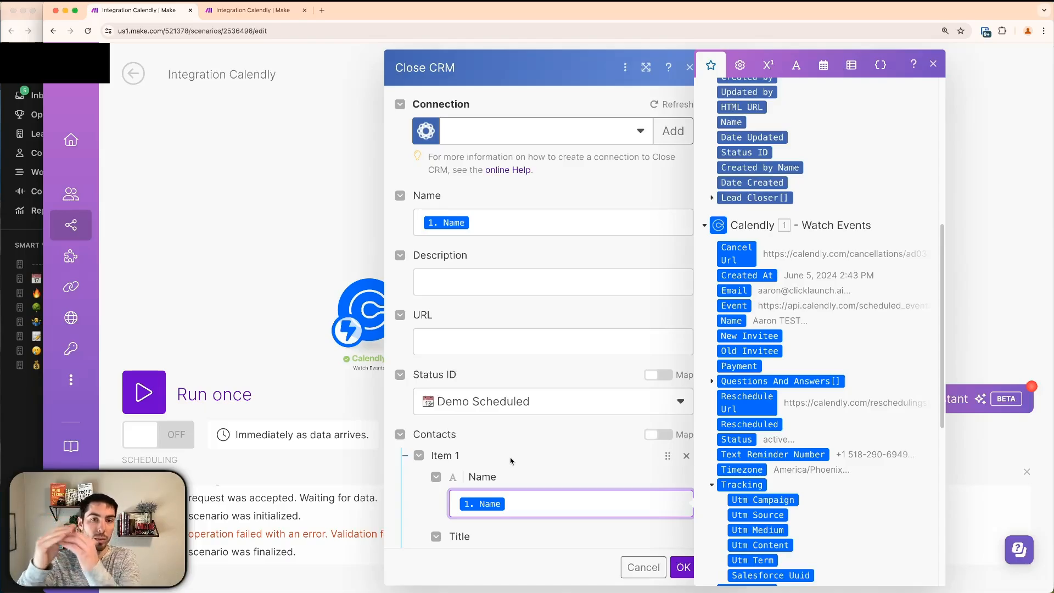
Add an email item to the contact with type Direct and map its Email to Calendly's Email.
scroll(563, 428, down, 5)
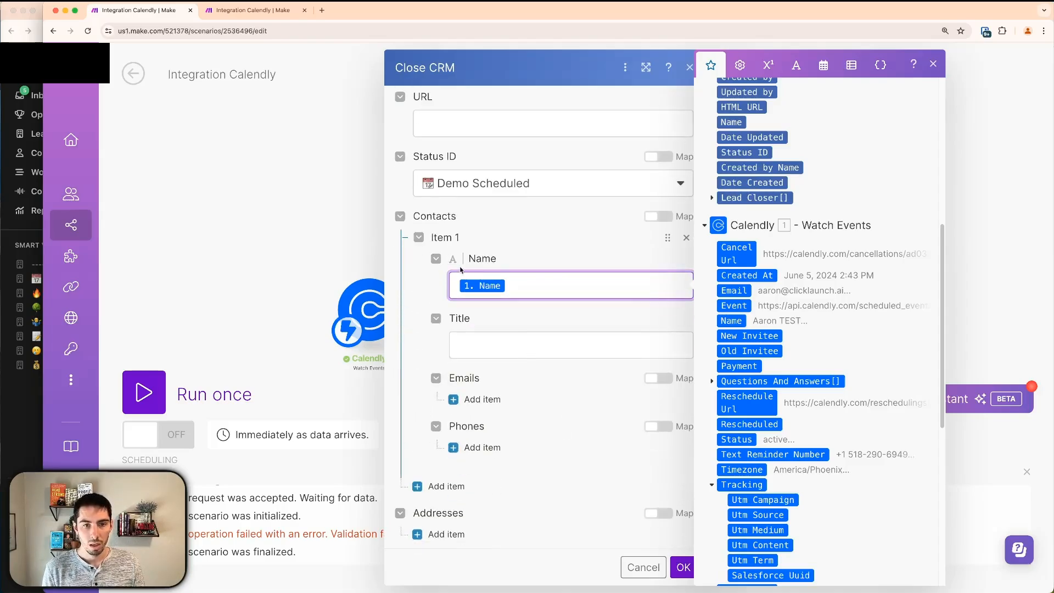
click(476, 399)
click(528, 446)
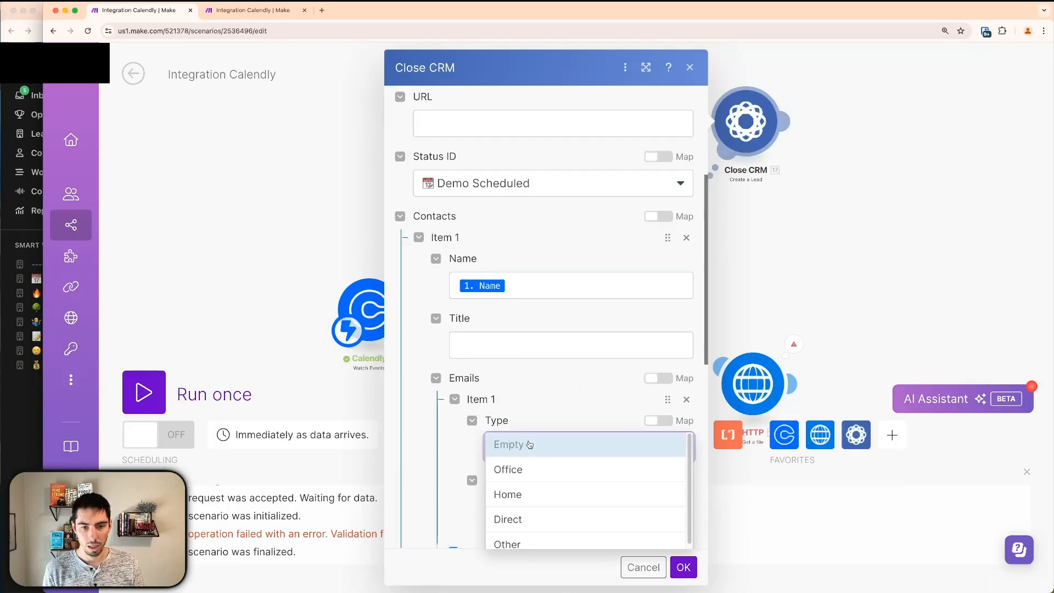
click(515, 528)
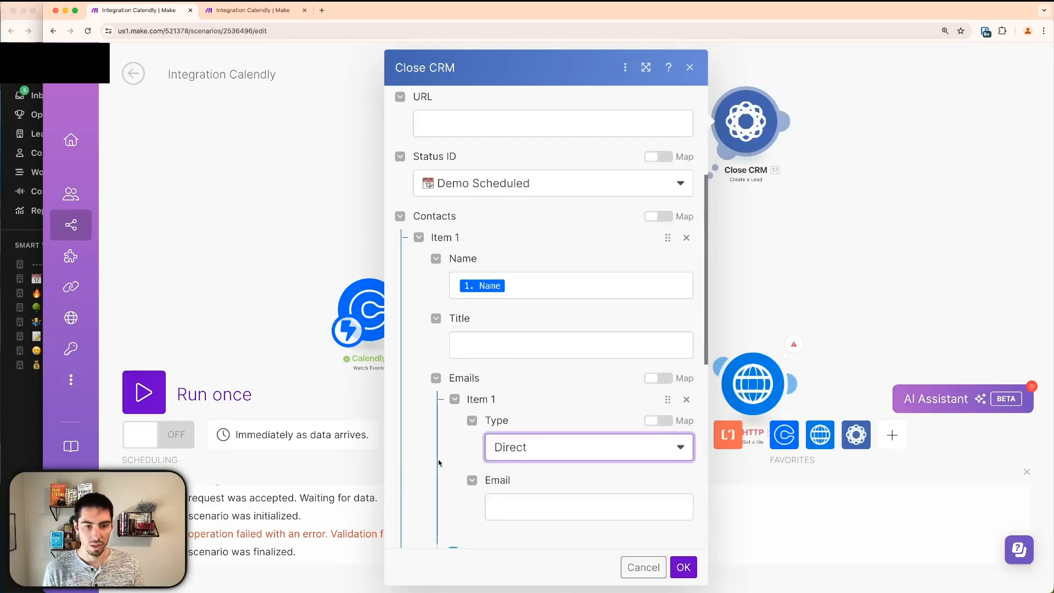
scroll(511, 407, down, 2)
click(511, 406)
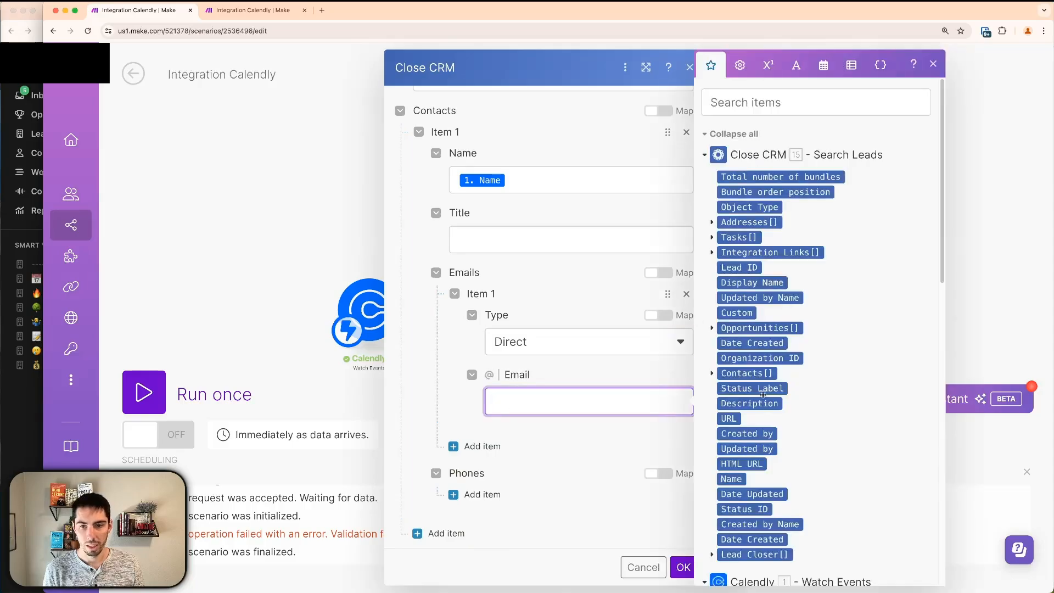
scroll(760, 409, down, 6)
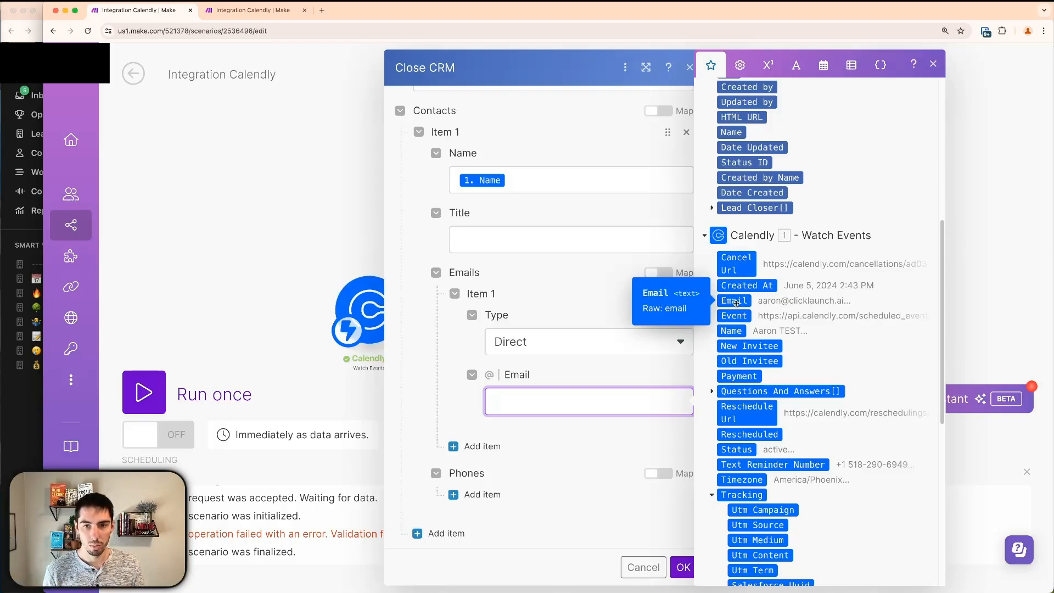
click(733, 300)
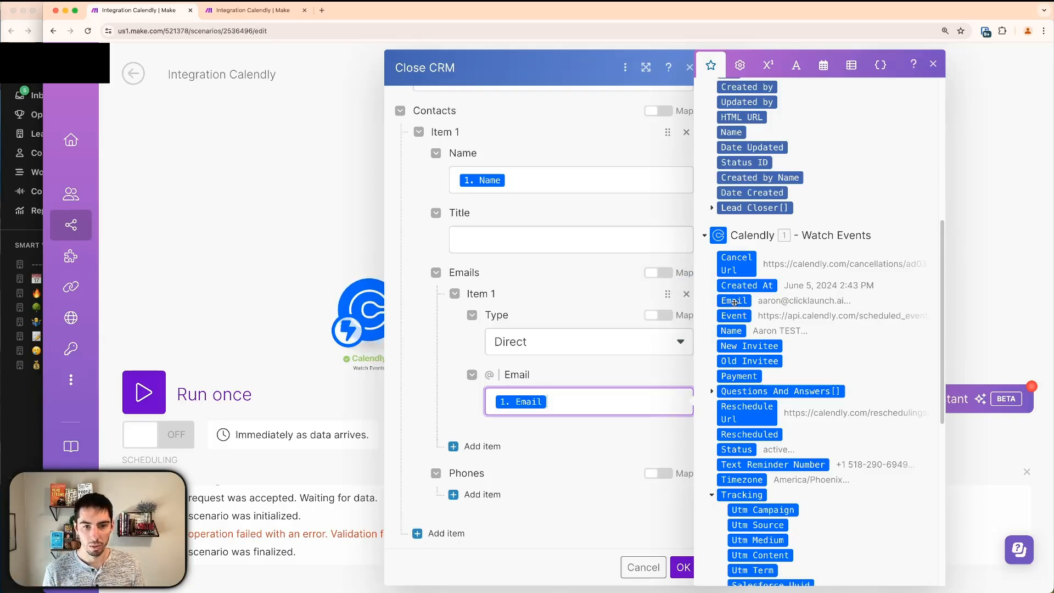
Add a Direct phone item to the contact and map Phone Number to Answer from item 1 of Calendly's Questions And Answers.
click(478, 494)
scroll(488, 448, down, 5)
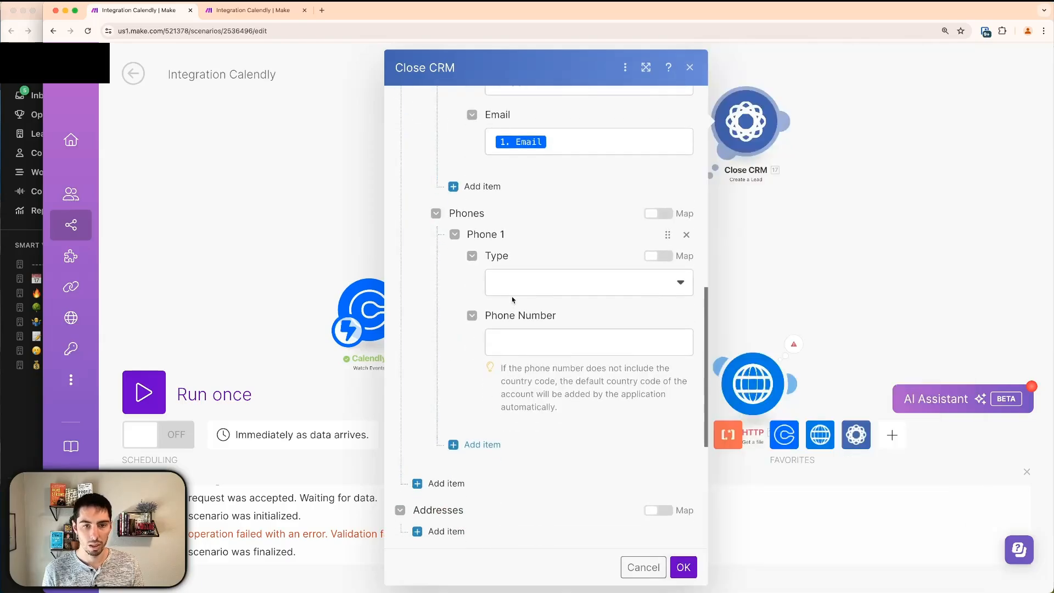
click(512, 283)
click(519, 407)
click(531, 342)
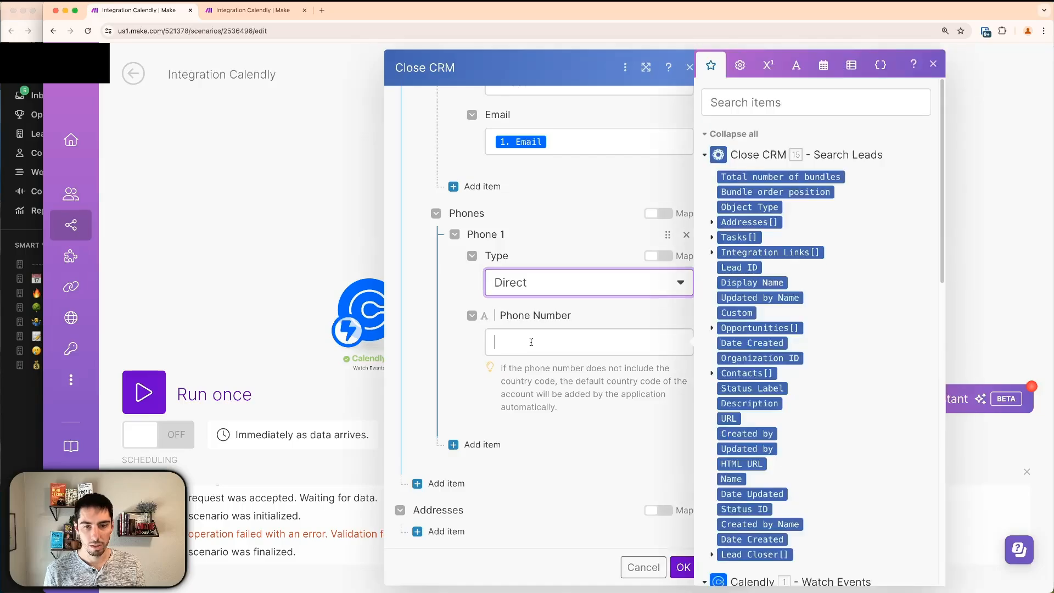
scroll(832, 404, down, 4)
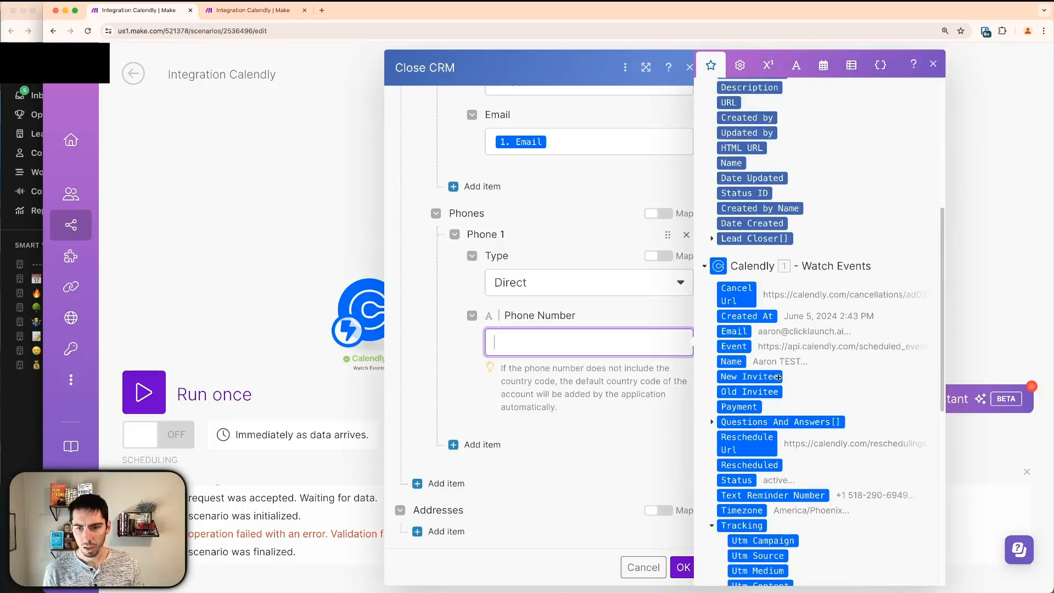
scroll(779, 378, down, 5)
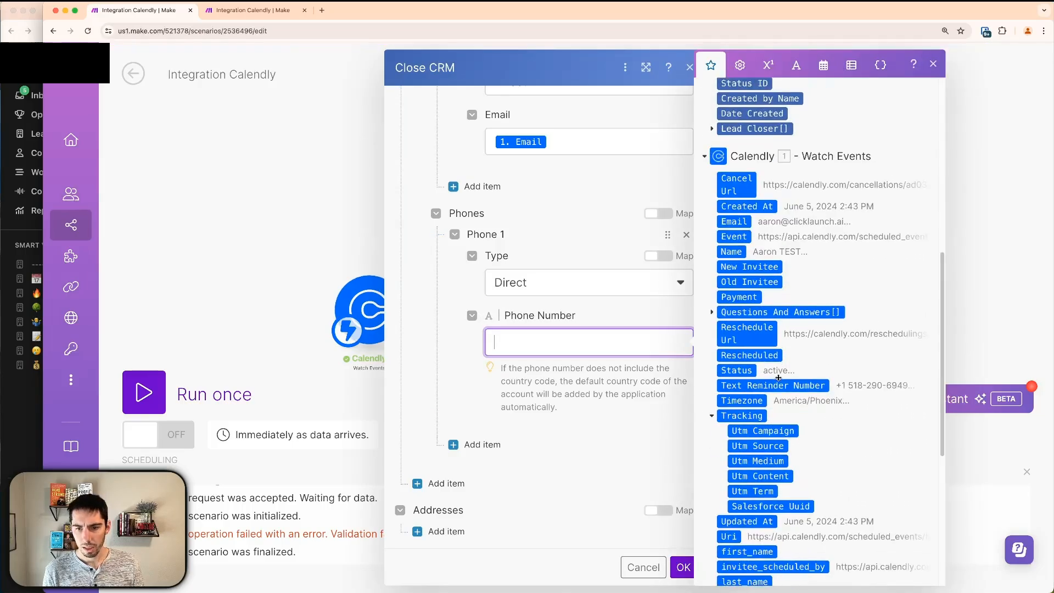
click(713, 308)
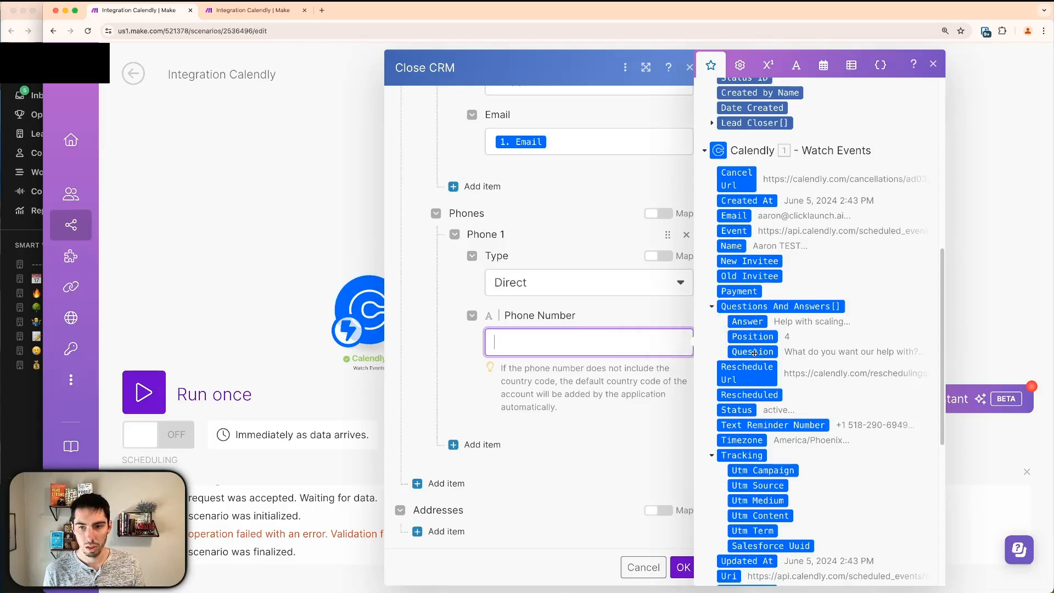
click(743, 321)
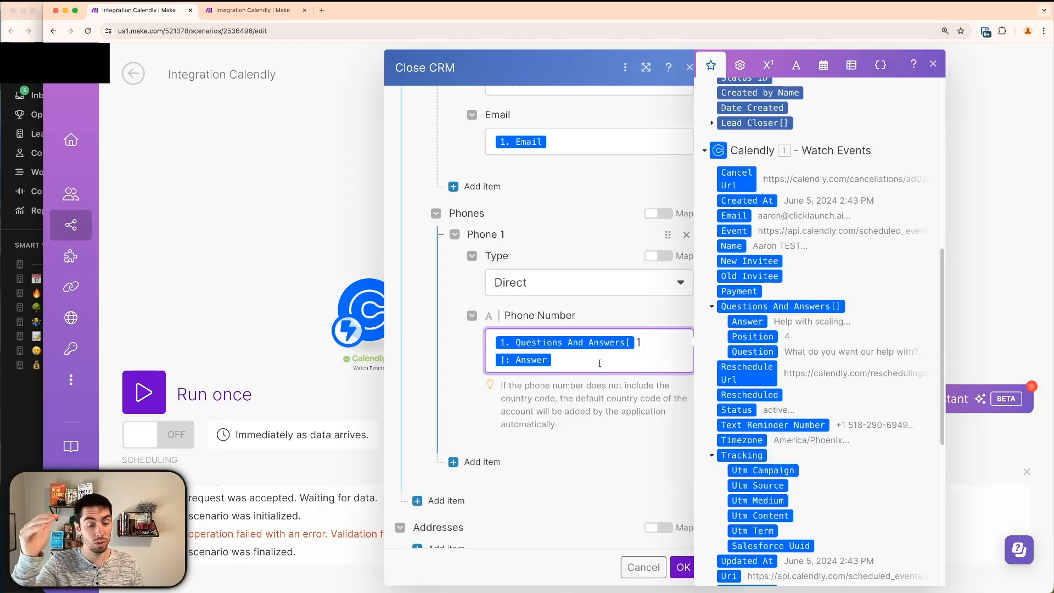
Start an if function before the contact's Phone Number mapping, testing whether Question from item 1 of Calendly's Questions And Answers equals Phone.
triple_click(591, 350)
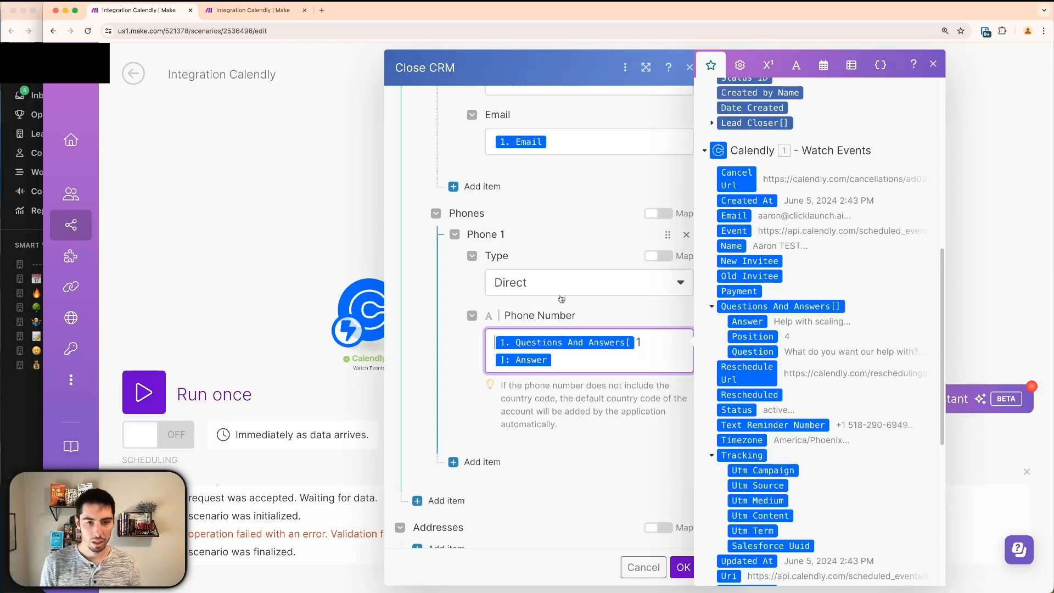
click(494, 354)
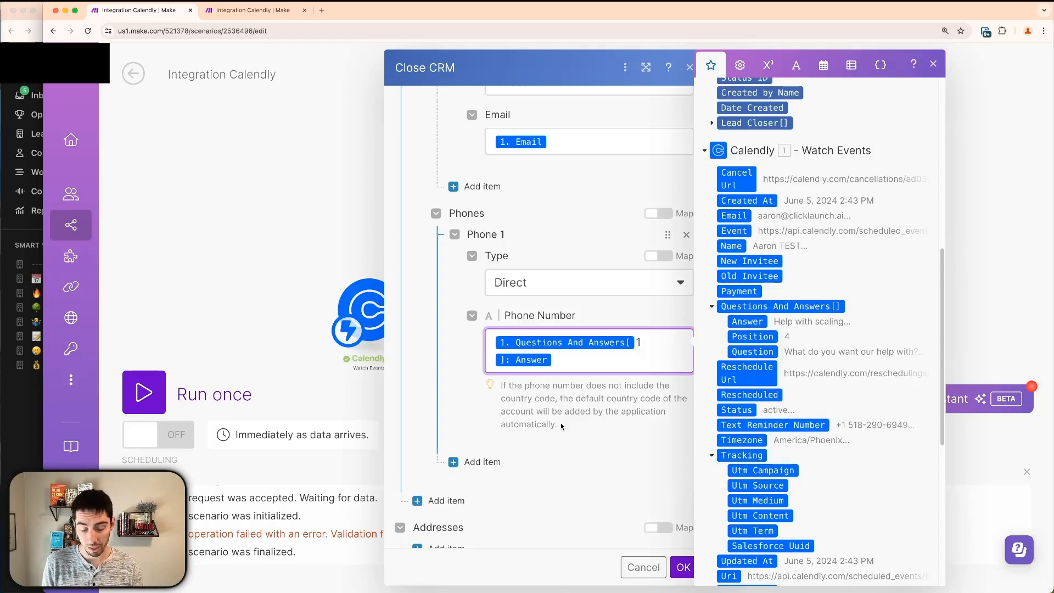
text(if()
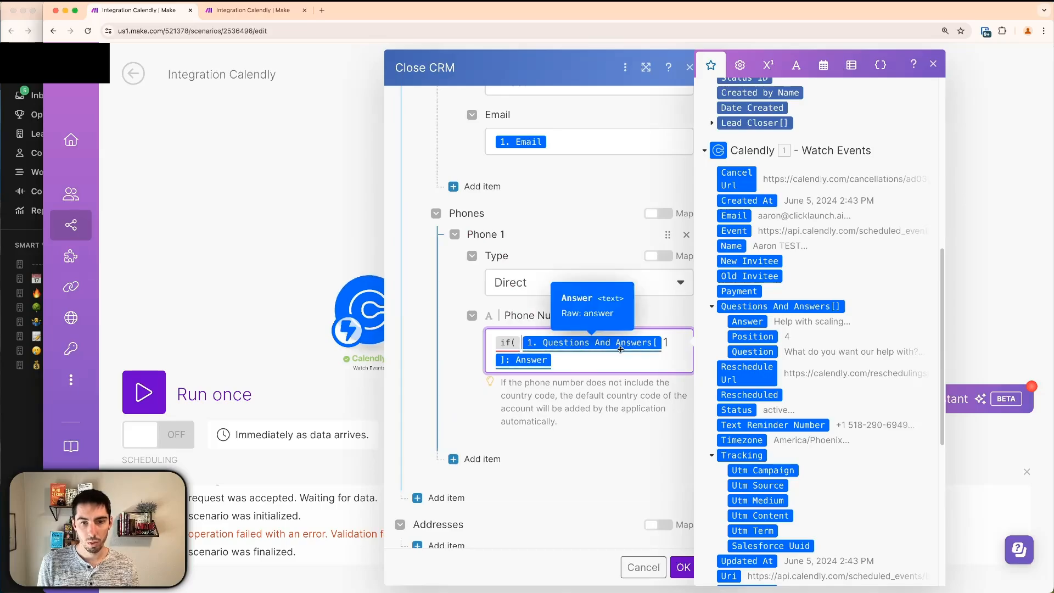
click(750, 352)
text(1)
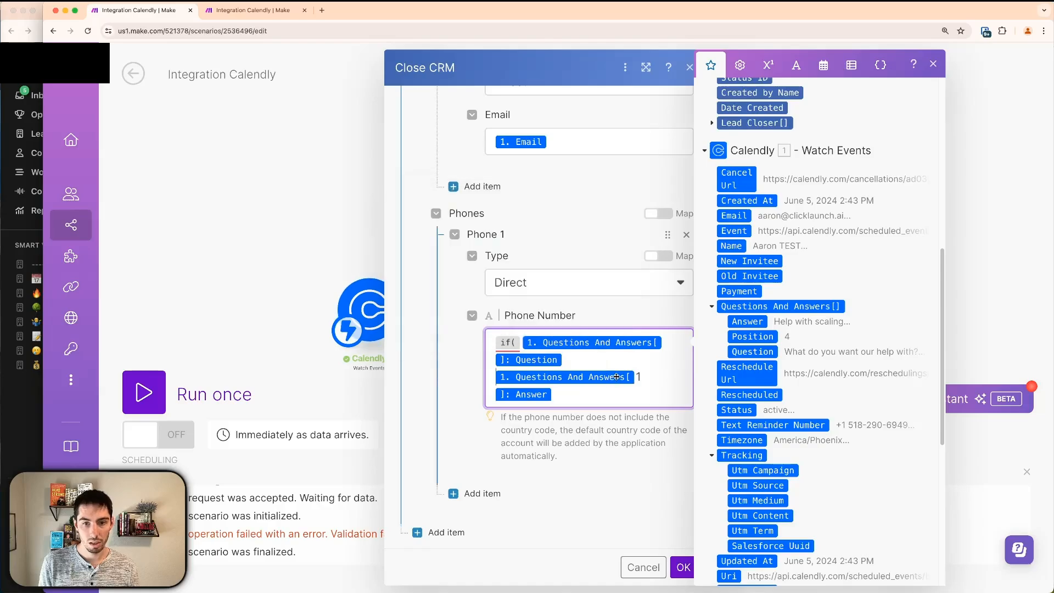
click(740, 65)
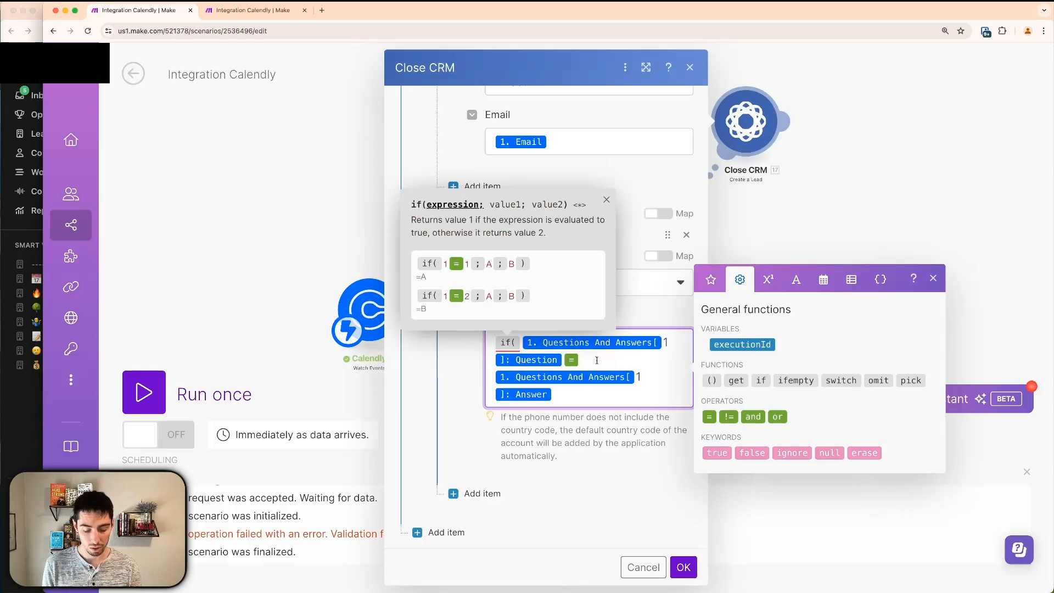
text(hone)
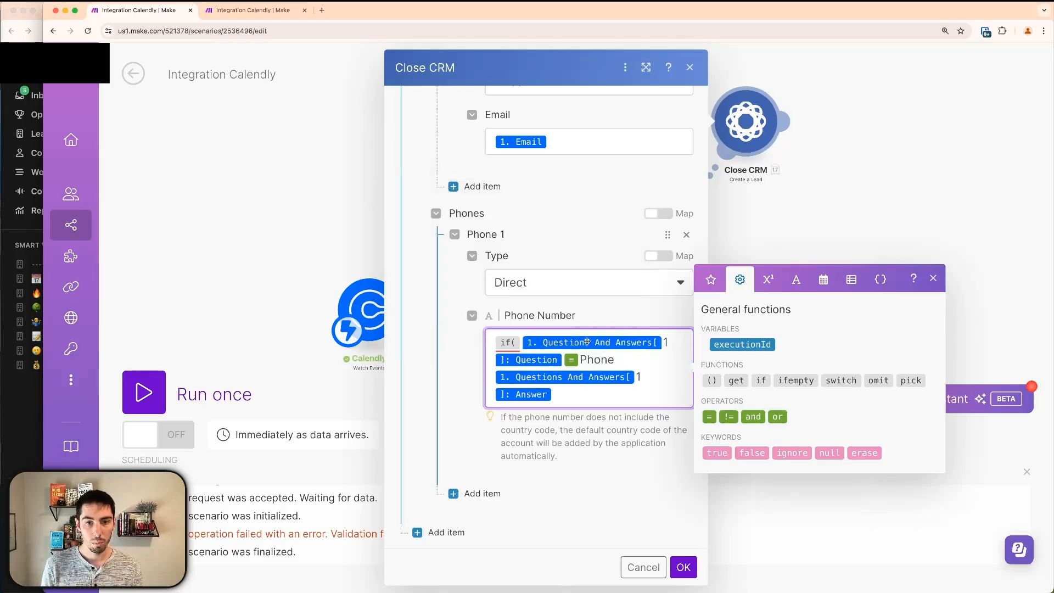
Complete the Phone Number if function so it returns item 1's Answer when true and ignore otherwise.
text(;)
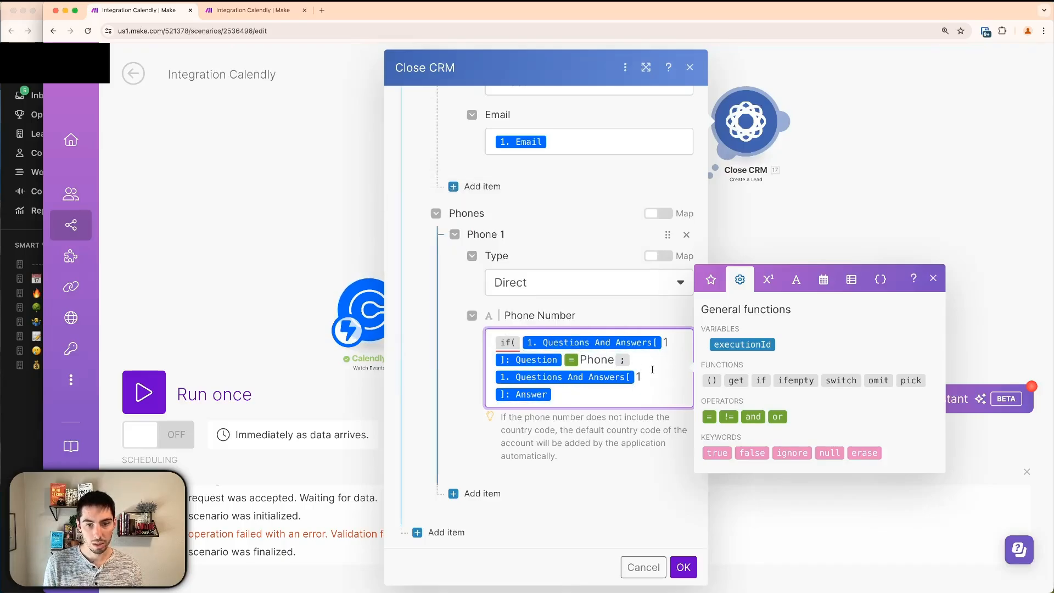
click(579, 394)
text(;)
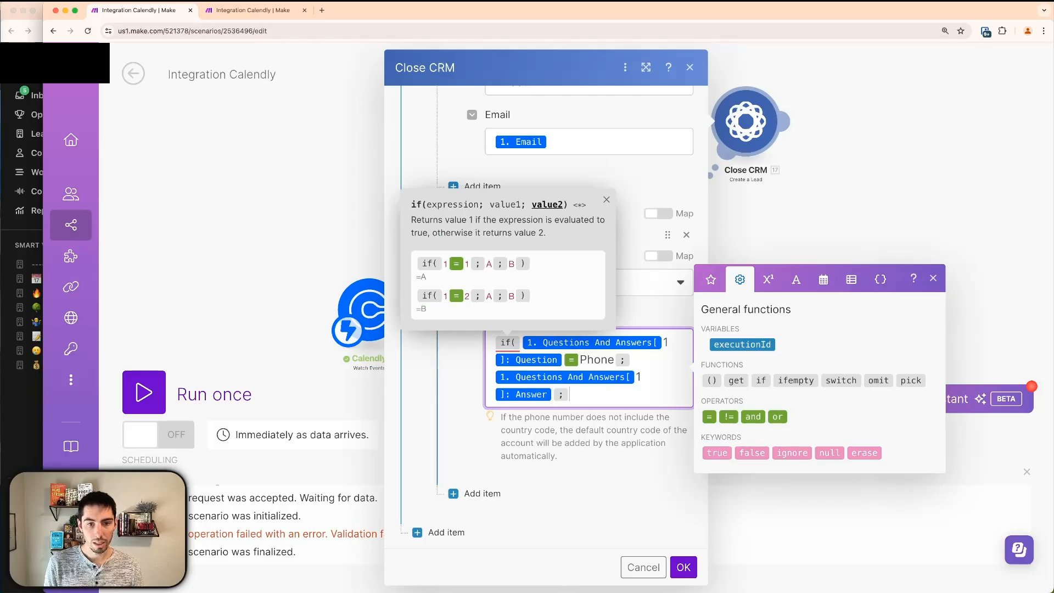
click(790, 453)
text())
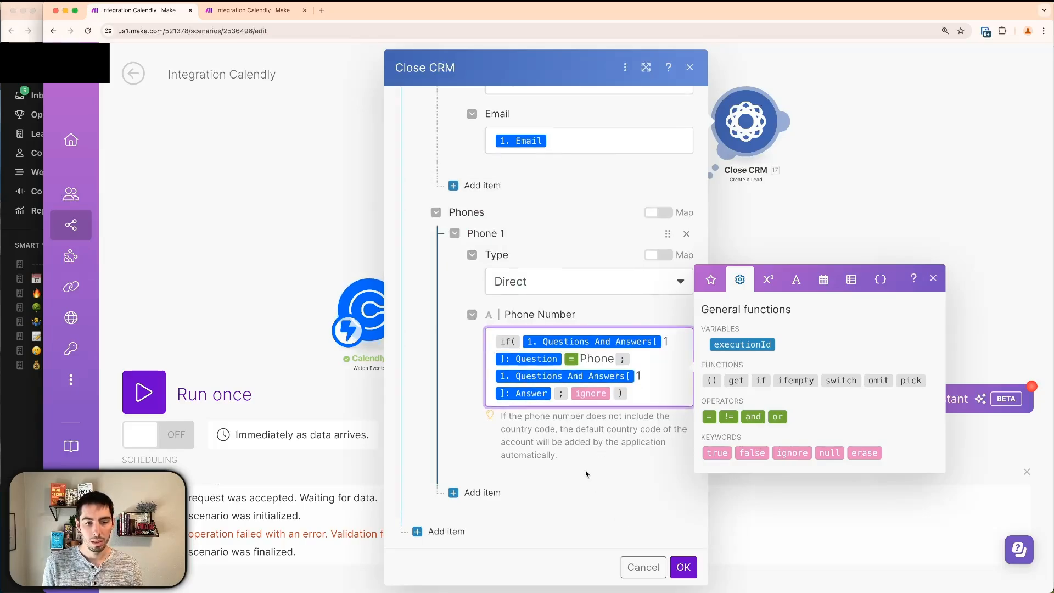
Map the lead's Date Created custom field to Calendly's Created At.
scroll(585, 473, down, 3)
scroll(572, 363, down, 4)
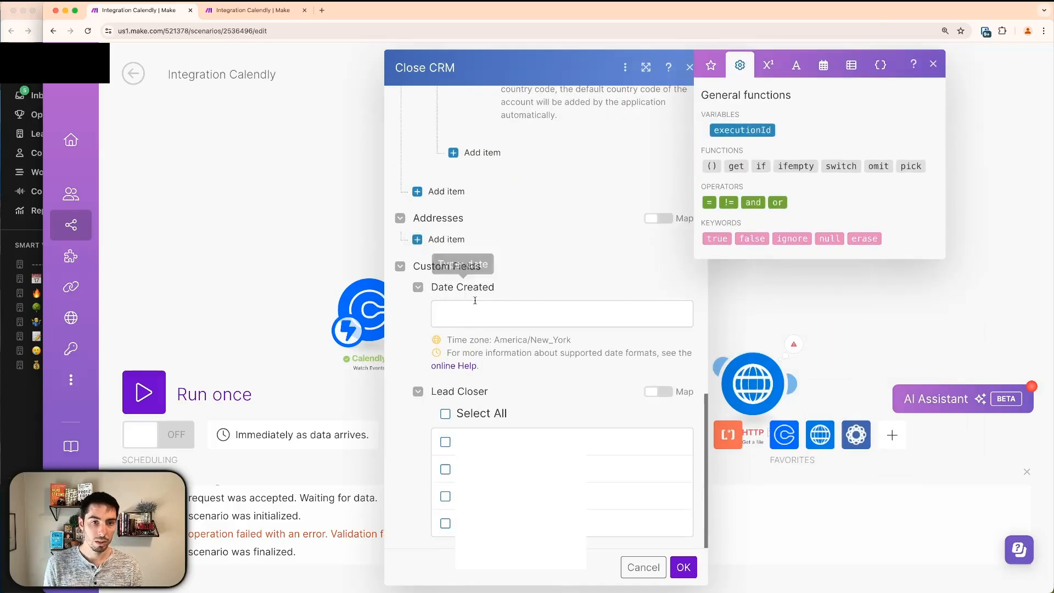
click(466, 312)
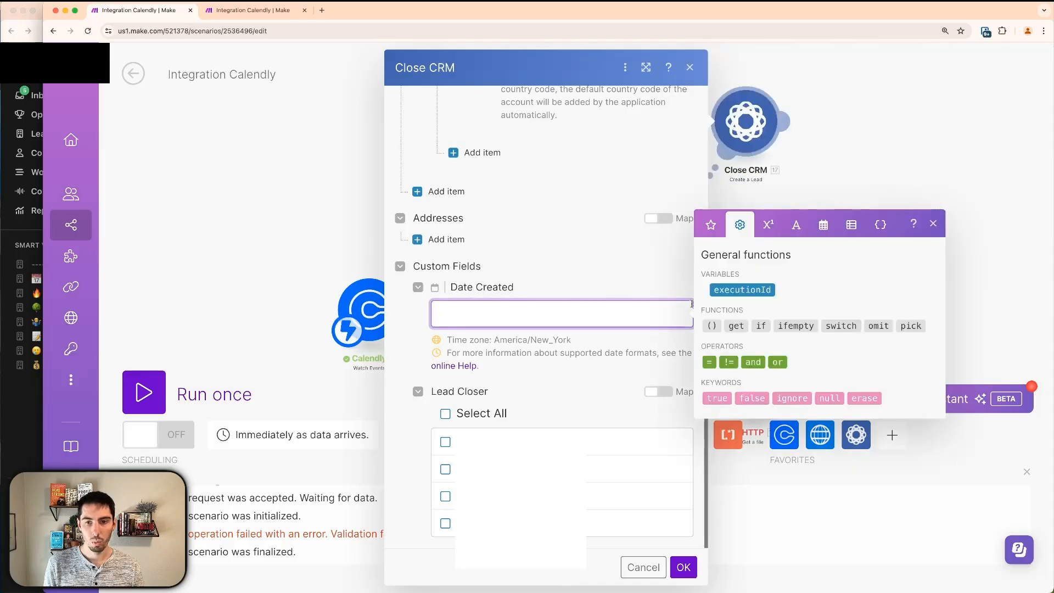
click(711, 226)
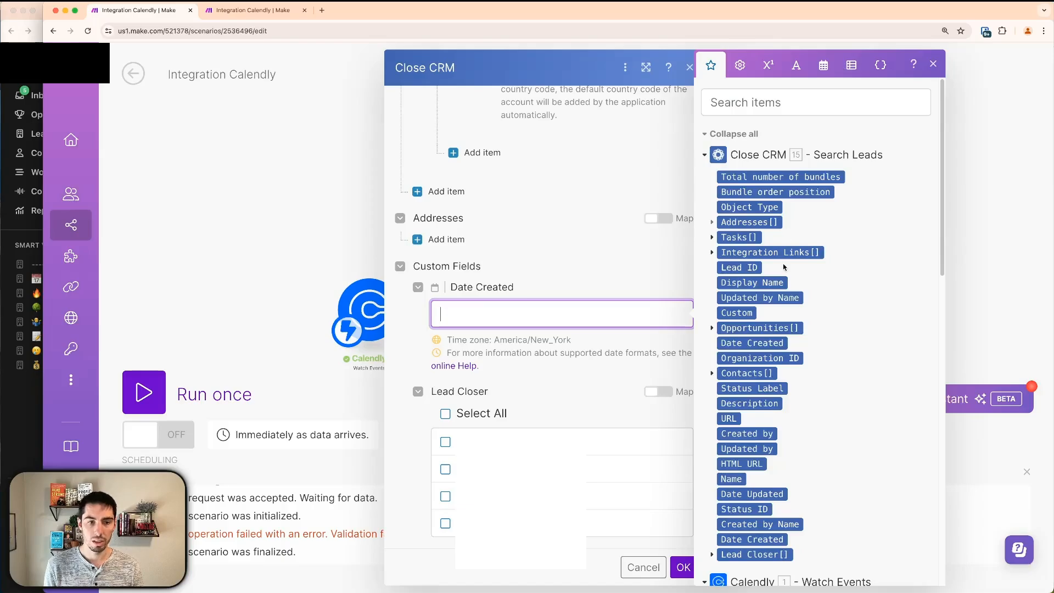
scroll(763, 392, down, 6)
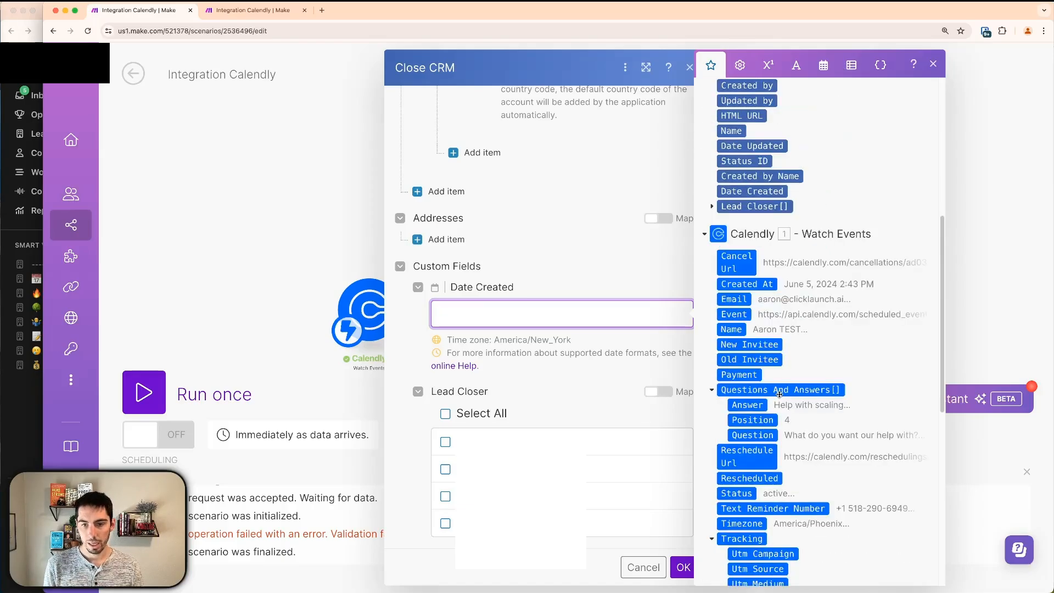
scroll(780, 397, down, 1)
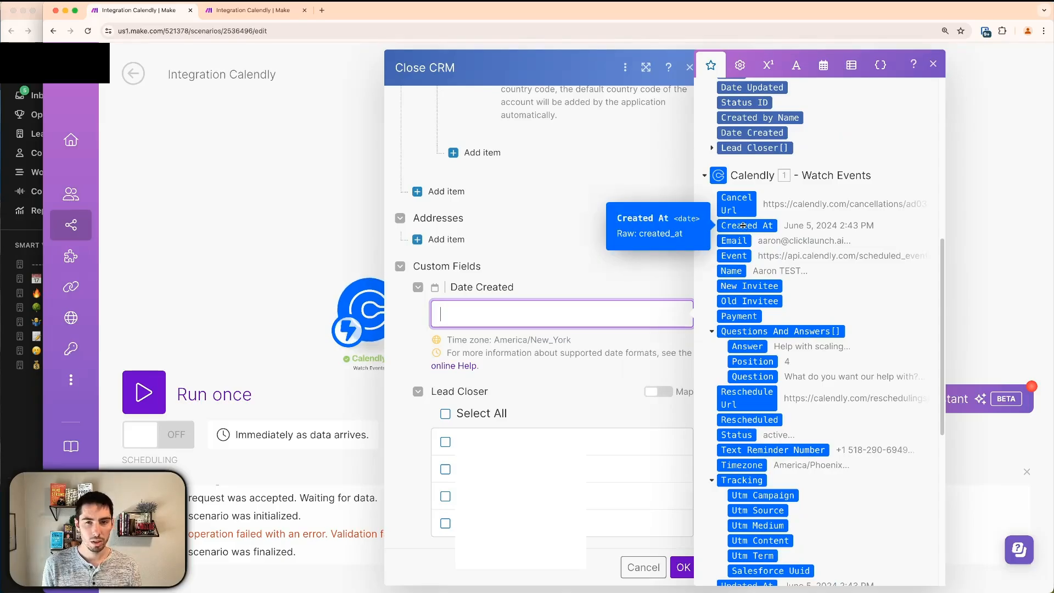
click(748, 225)
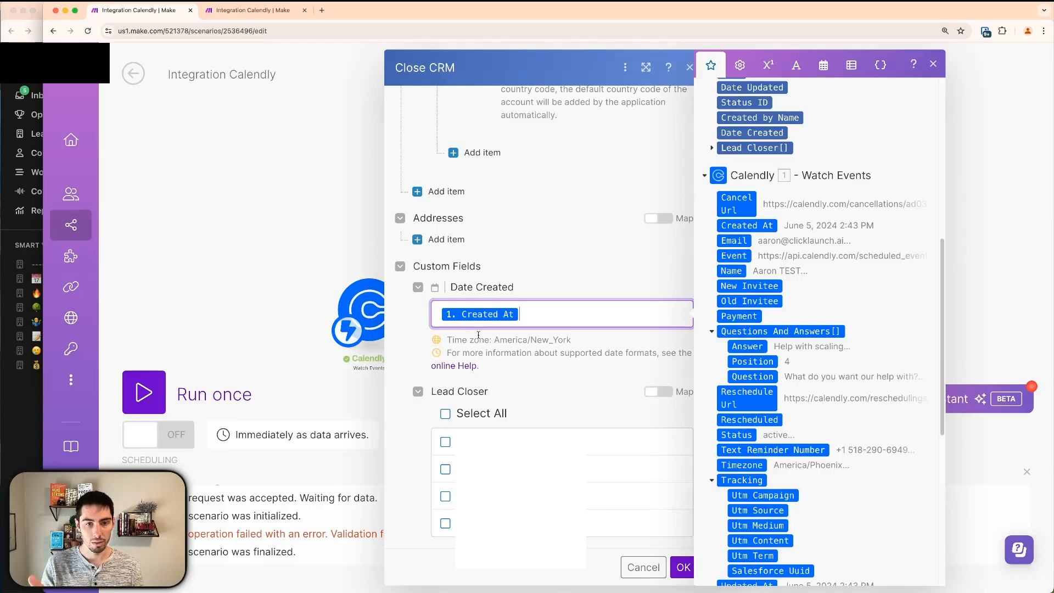
click(409, 327)
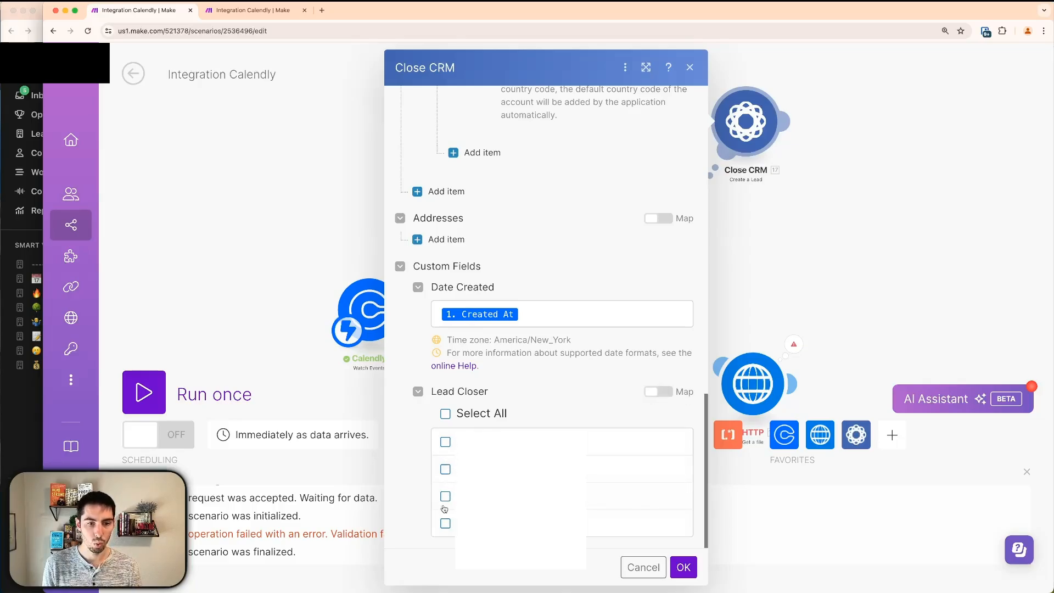
Try mapping the Lead Closer custom field to user_name from the scheduled event's event_memberships.
click(663, 391)
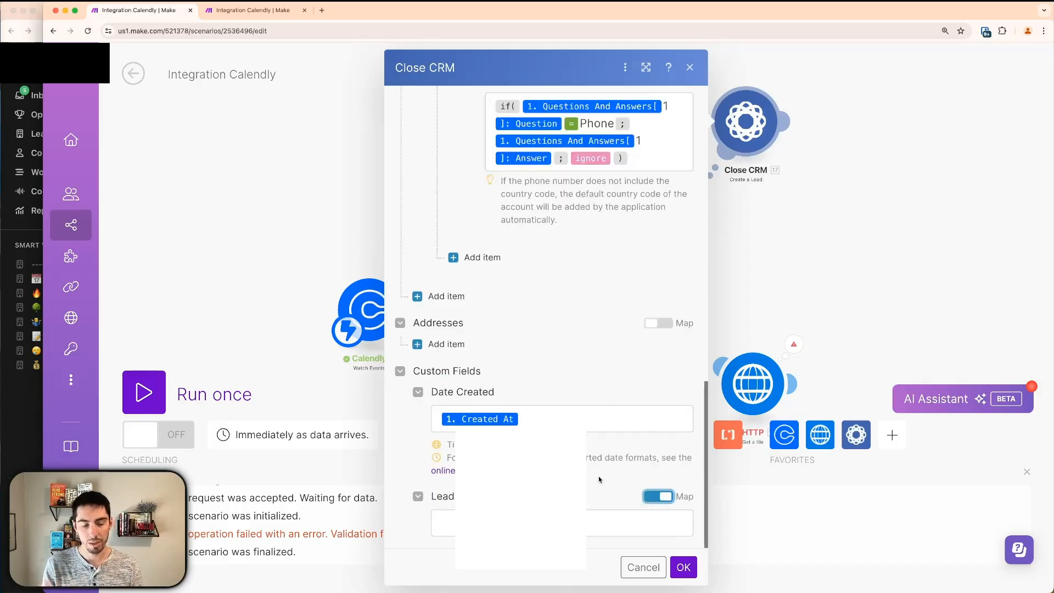
click(481, 522)
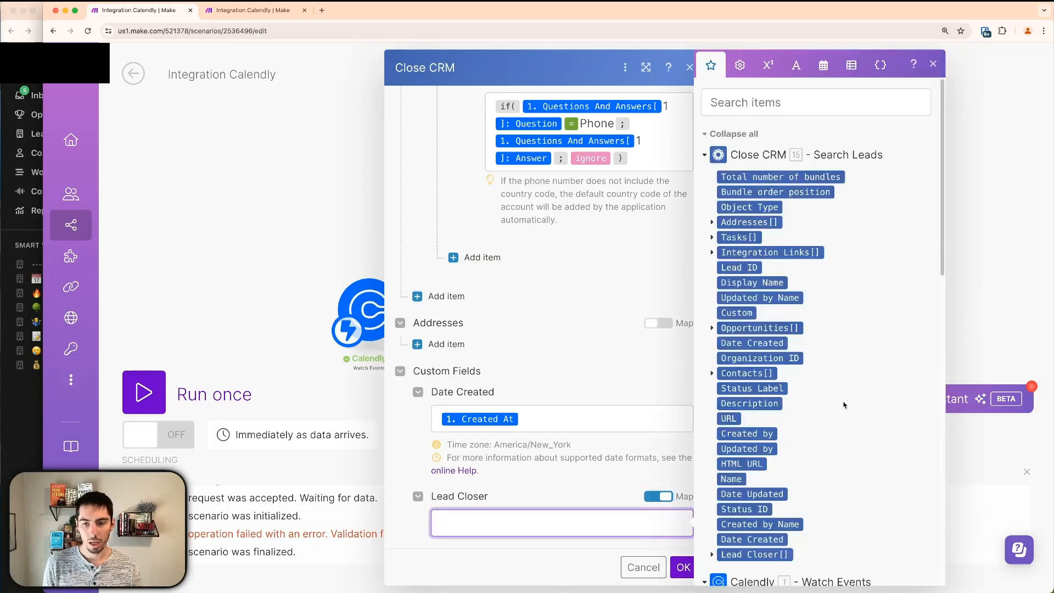
scroll(844, 404, down, 20)
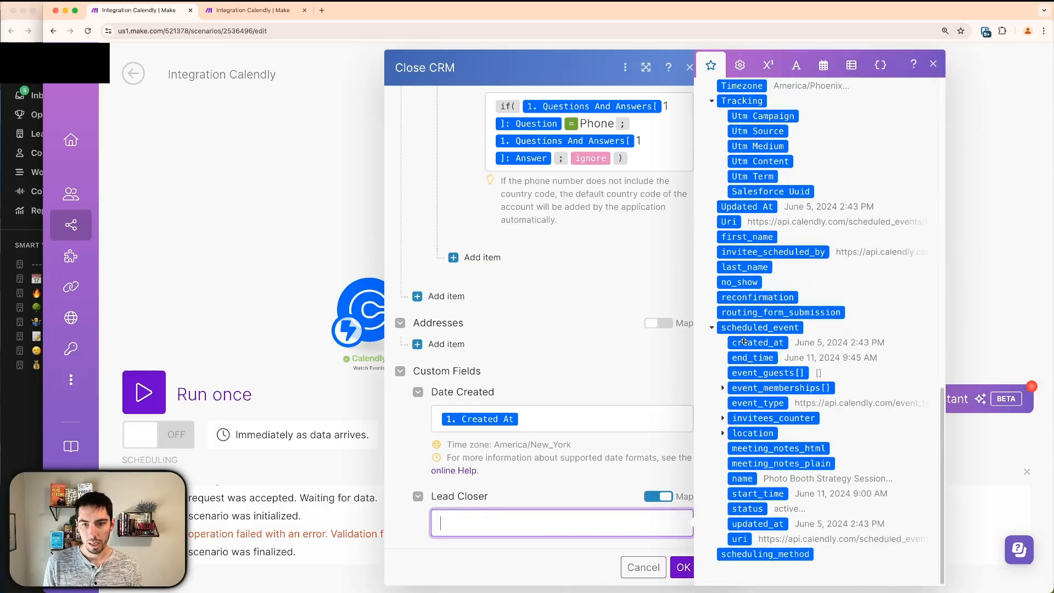
click(723, 389)
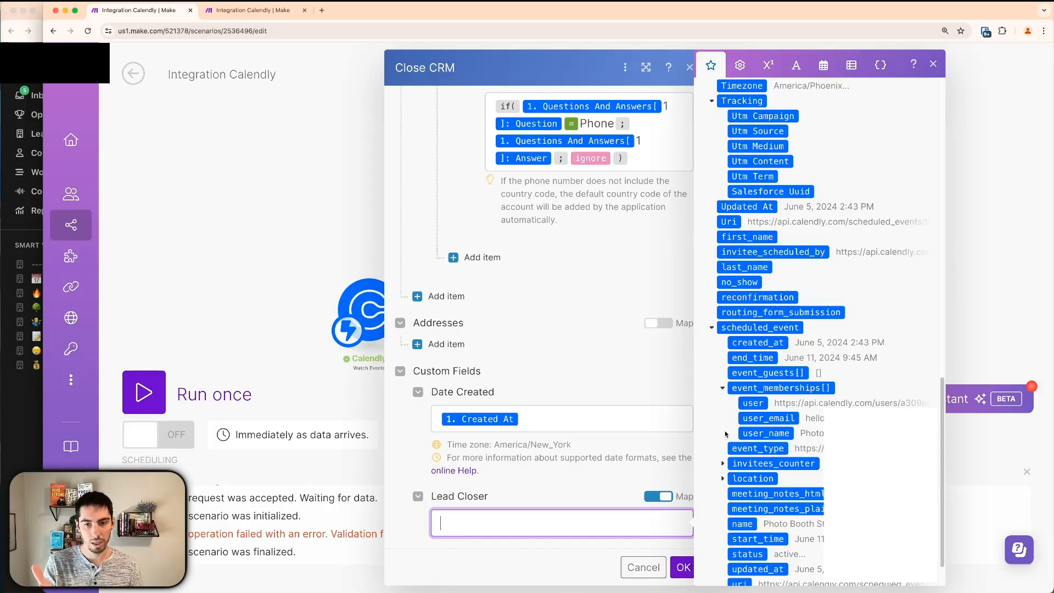
click(764, 434)
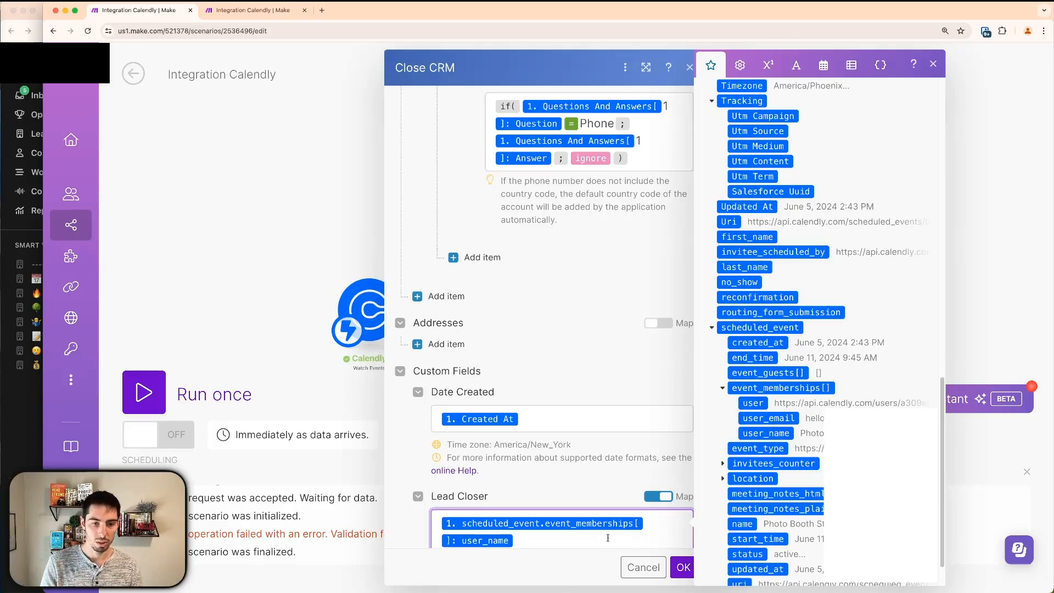
scroll(673, 526, down, 1)
click(655, 479)
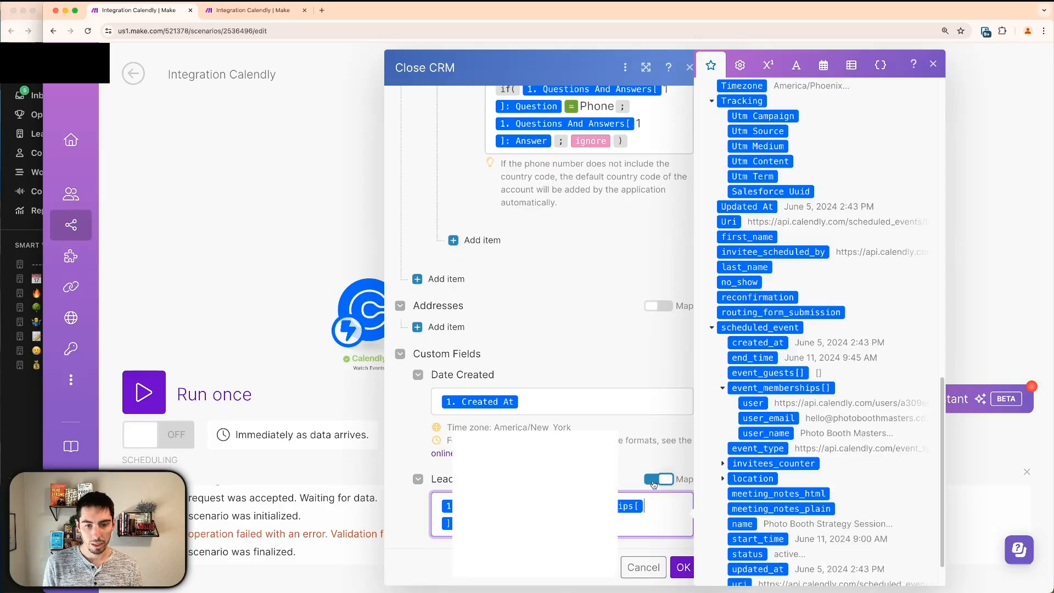
scroll(514, 391, down, 3)
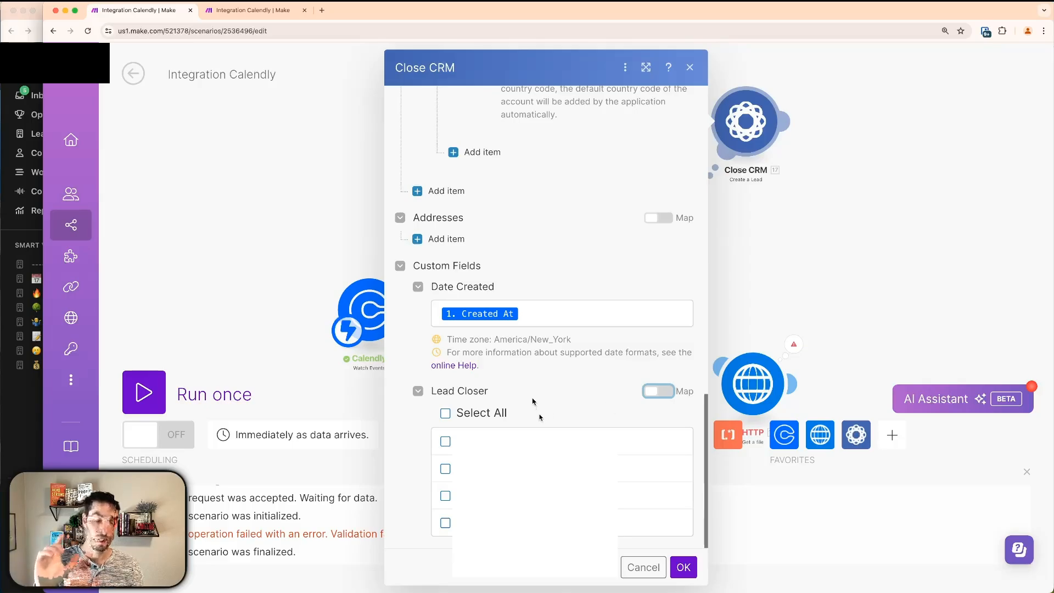
Map the Lead Closer custom field to user_email from the scheduled event's event_memberships and save the Create a Lead module.
click(664, 391)
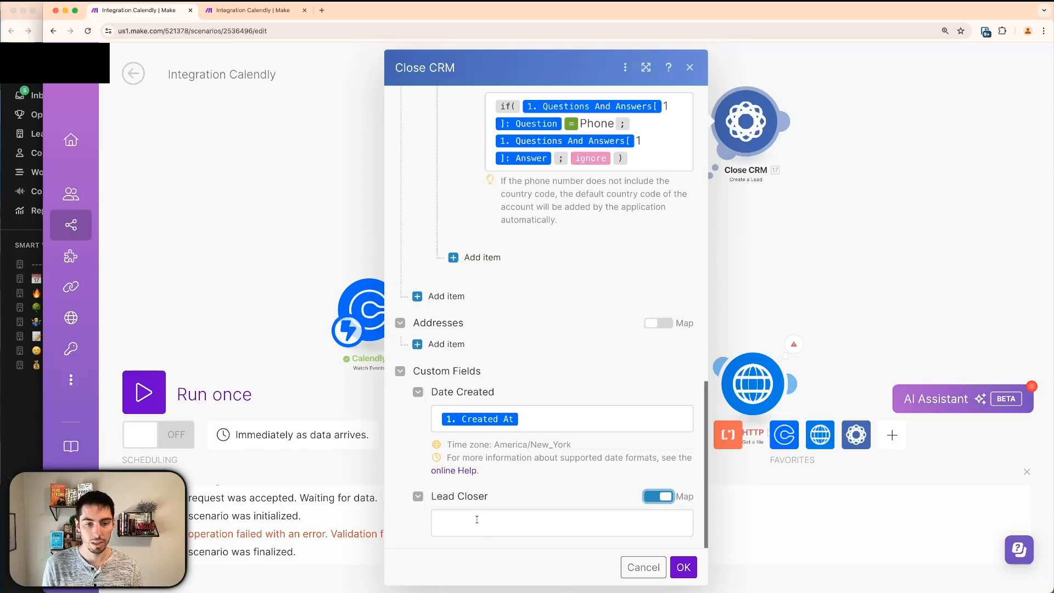
click(477, 519)
click(766, 419)
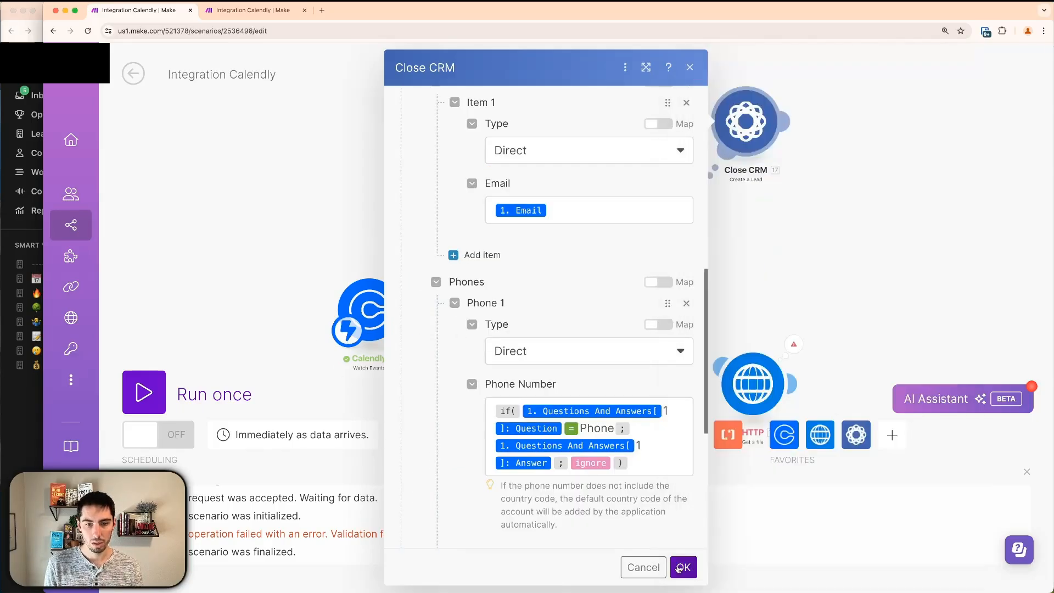
click(684, 567)
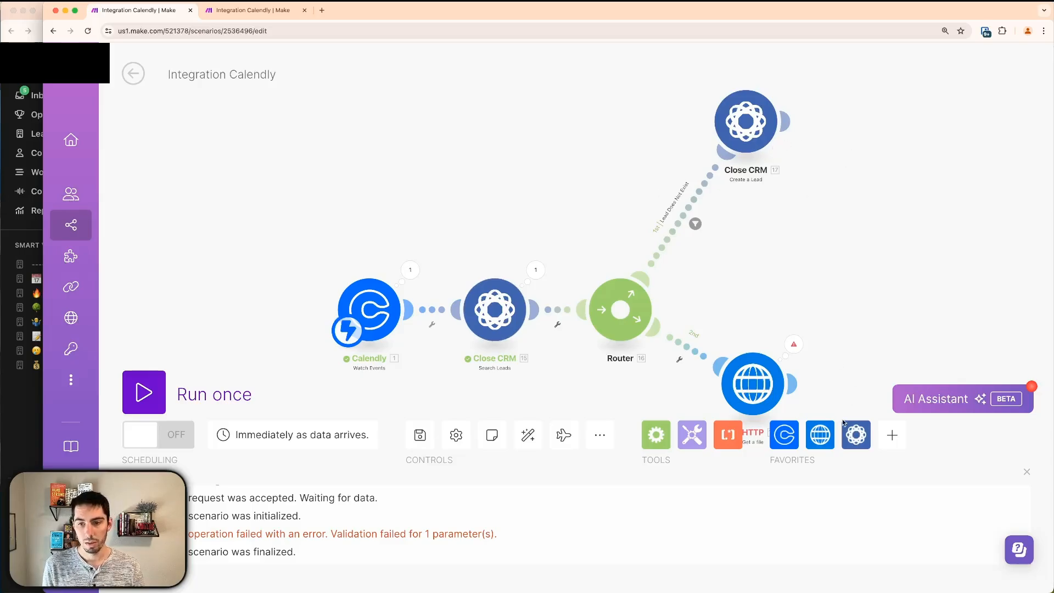
Add a Close CRM Create an Opportunity module, attach it after Create a Lead, and open its settings.
click(856, 435)
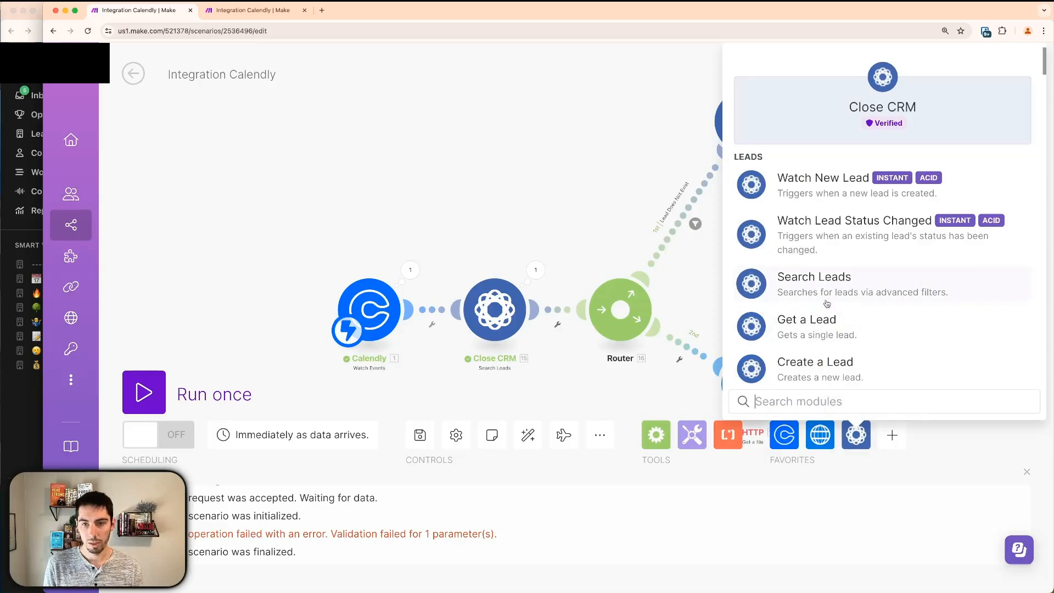
scroll(823, 299, down, 6)
scroll(835, 302, down, 7)
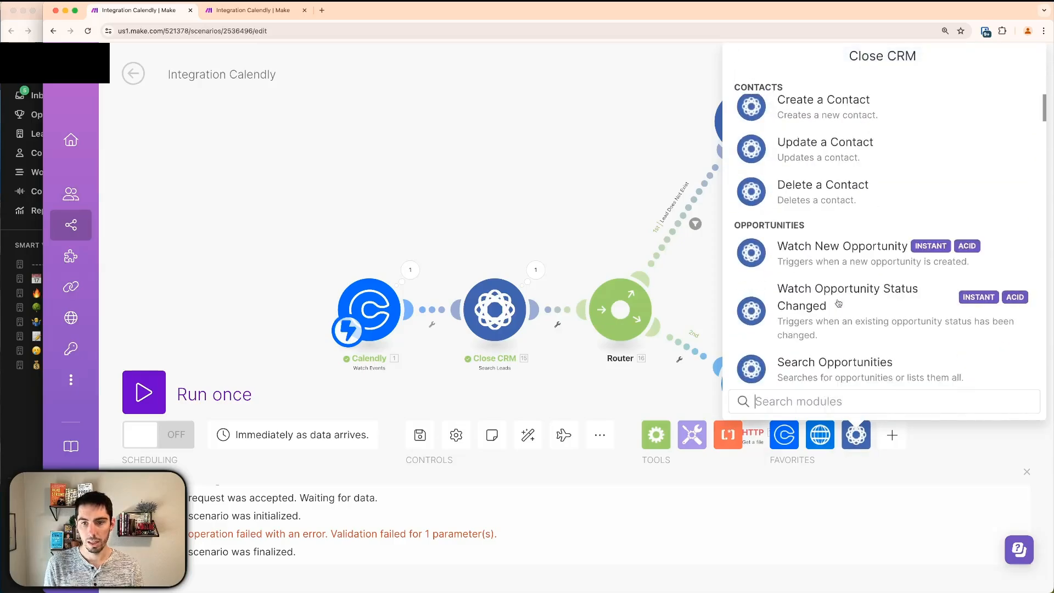
scroll(814, 299, down, 3)
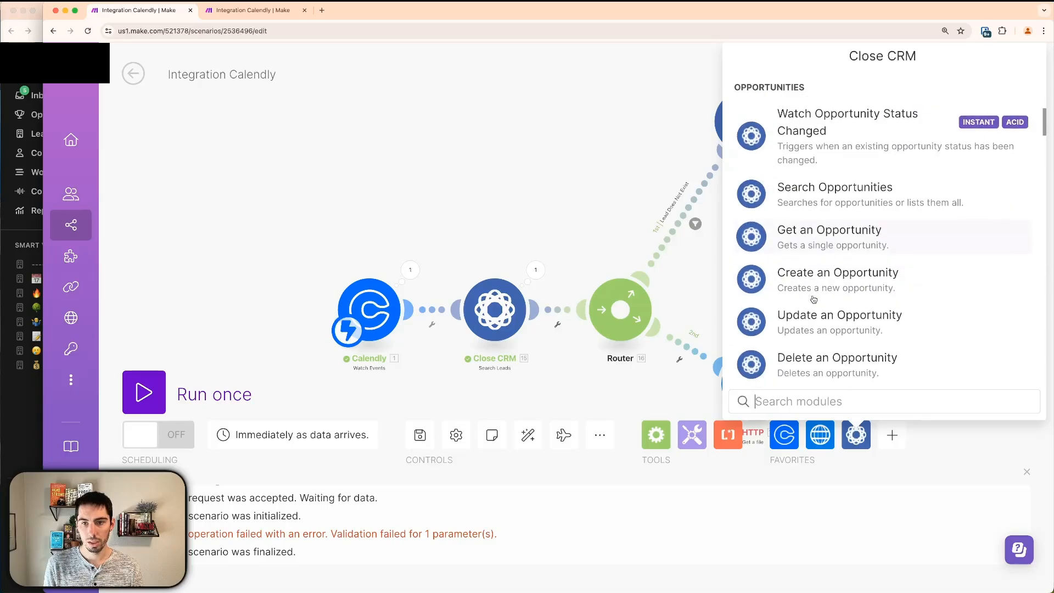
click(797, 249)
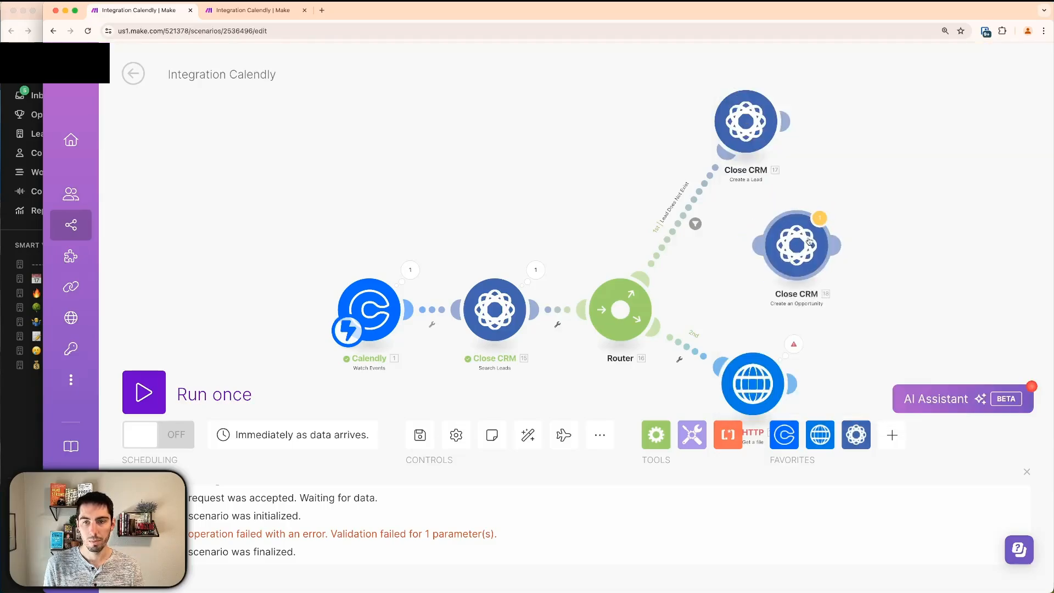
drag(795, 247, 877, 138)
click(878, 129)
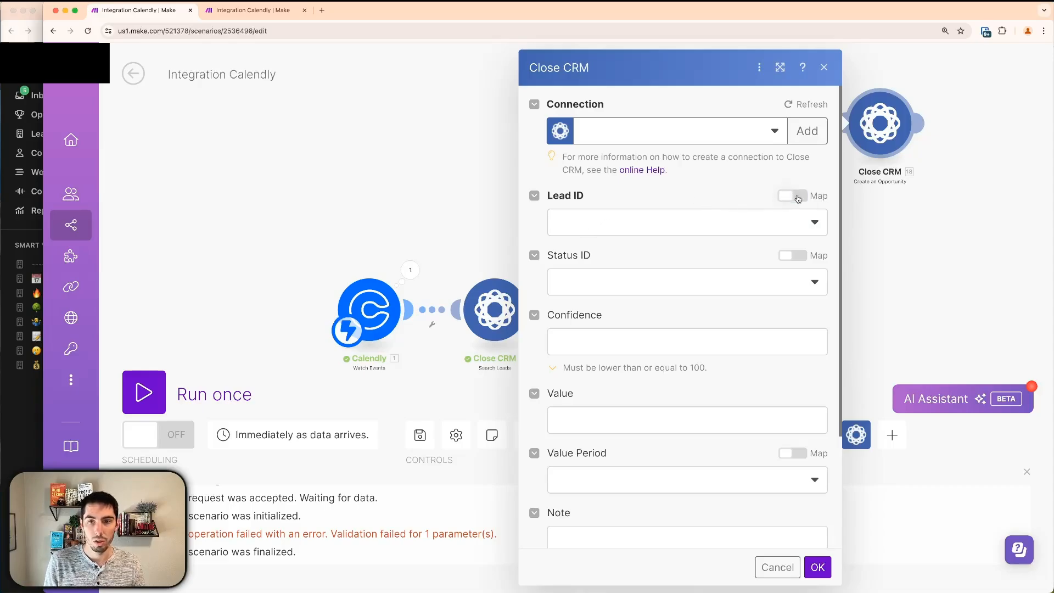
Map the opportunity's Lead ID to the Lead ID from Create a Lead and set Status ID to Demo Scheduled.
click(797, 197)
click(571, 225)
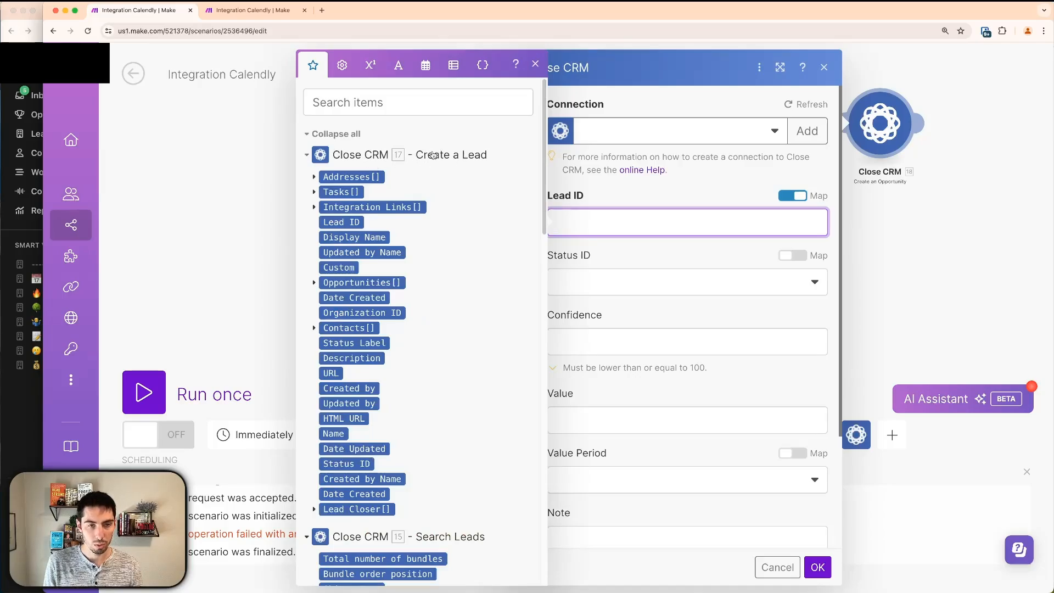
drag(341, 222, 595, 222)
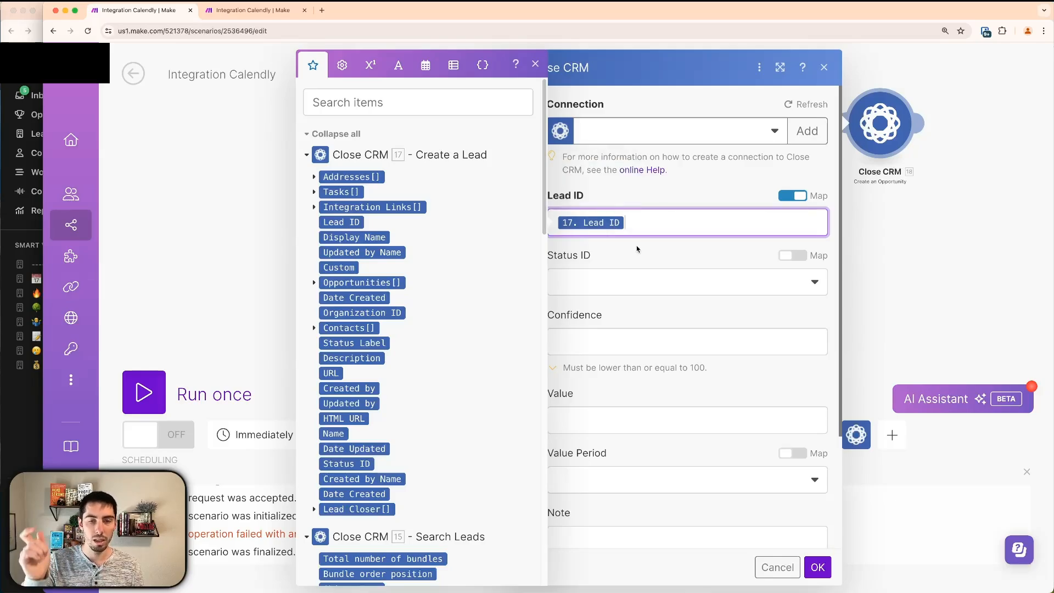
click(660, 284)
click(587, 358)
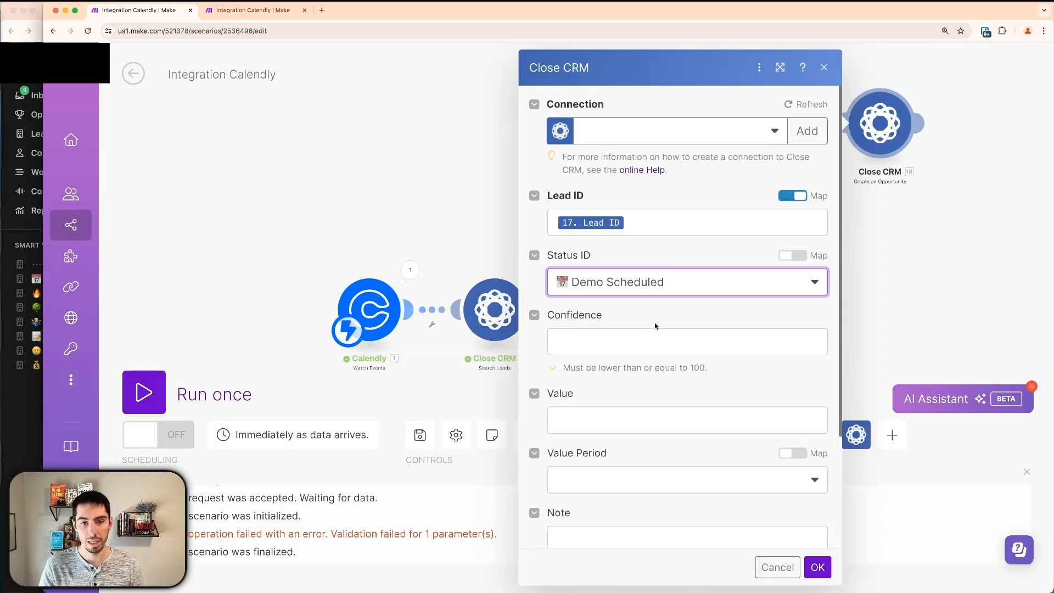
Switch to Close CRM and open the lead's existing opportunity for editing to check which fields and values it uses.
click(24, 387)
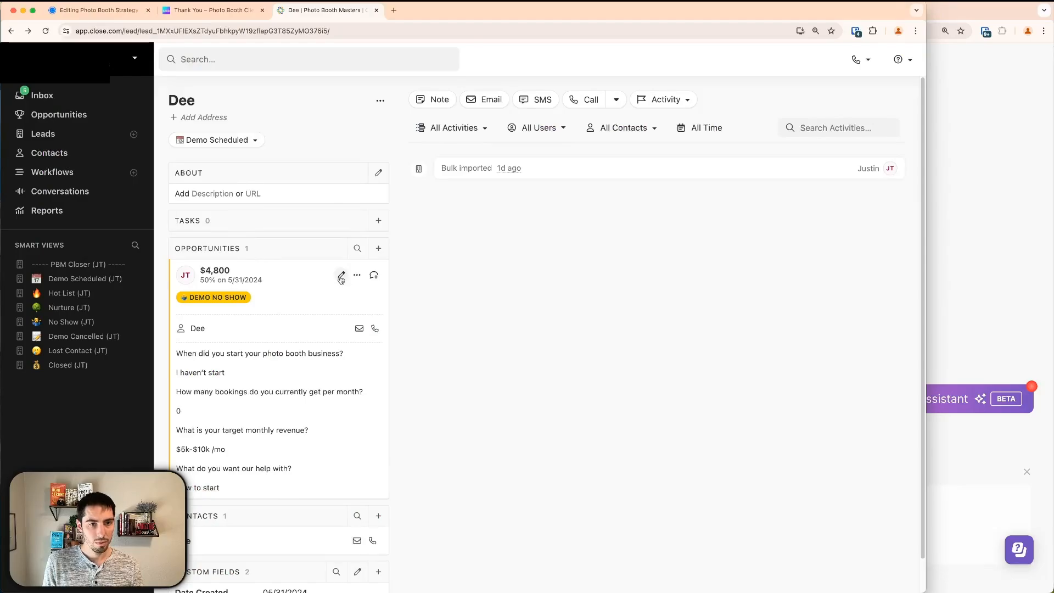
click(341, 275)
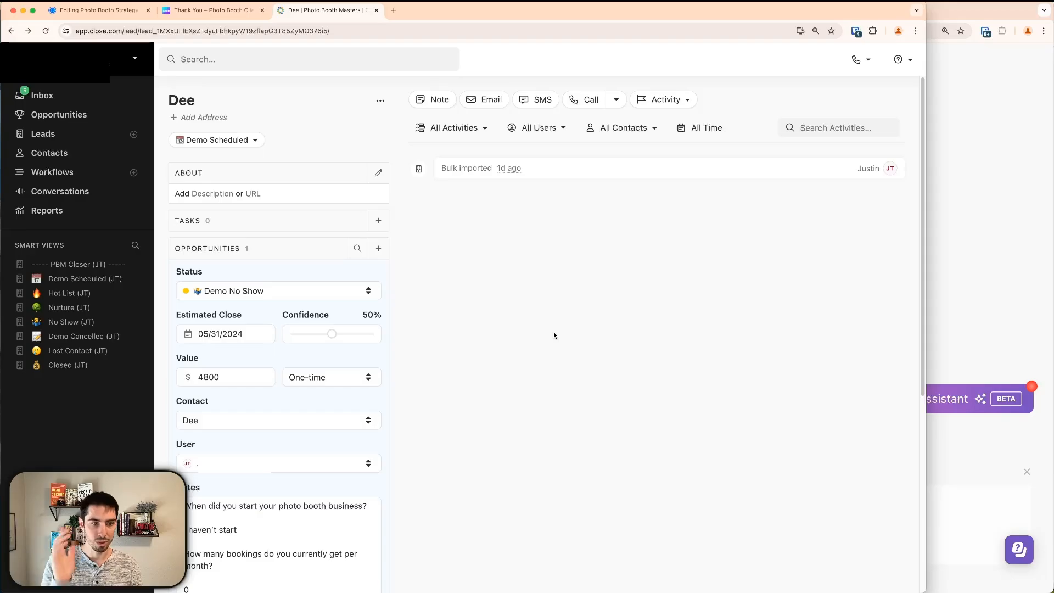
key(super+grave)
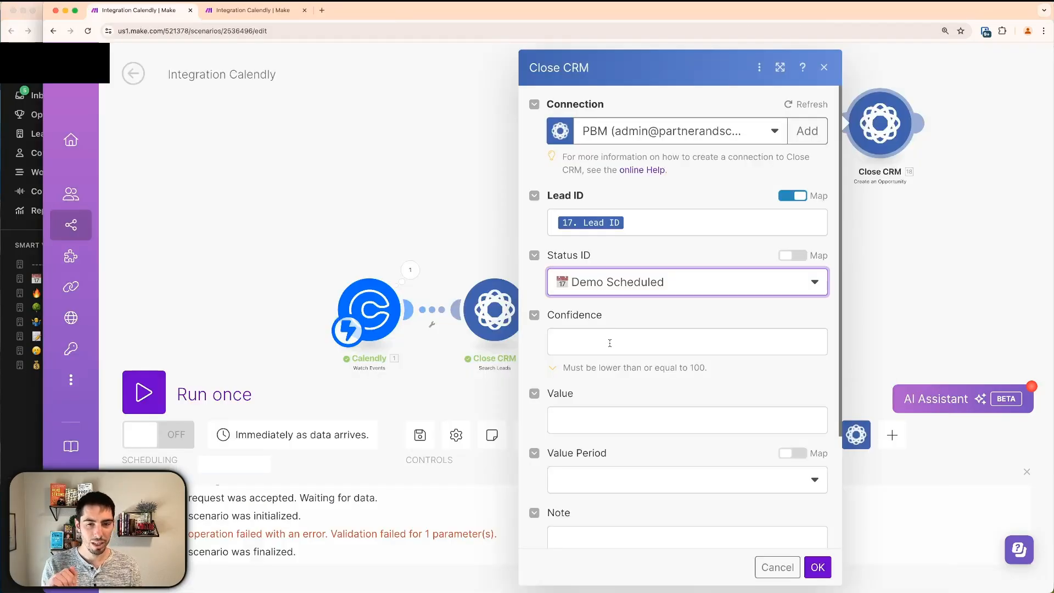
key(super+grave)
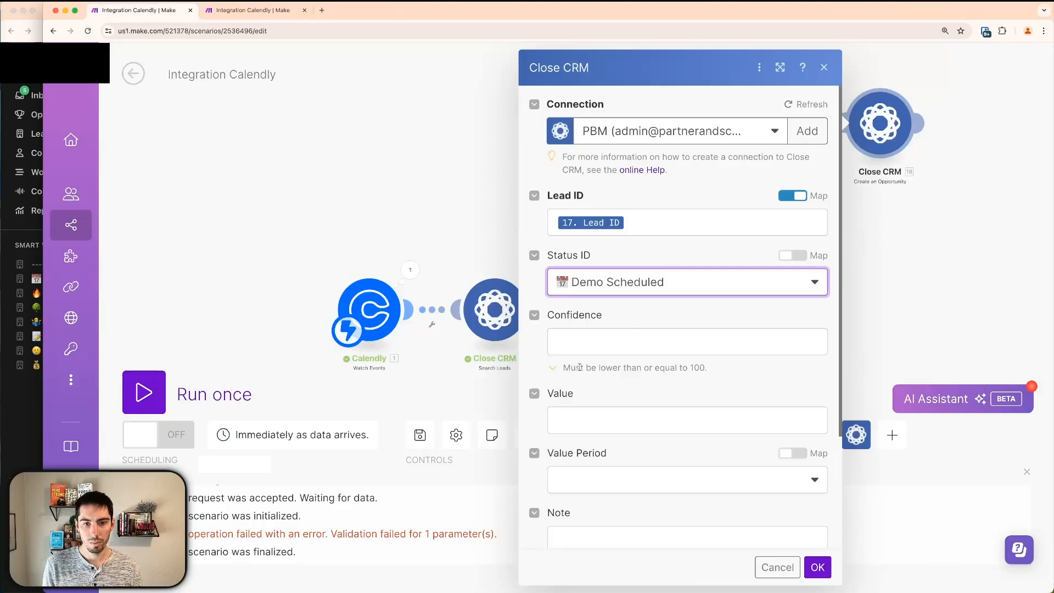
Set the new opportunity's Value to 4800 and its Value Period to One Time, checking the period against the existing opportunity in Close CRM.
scroll(595, 377, down, 3)
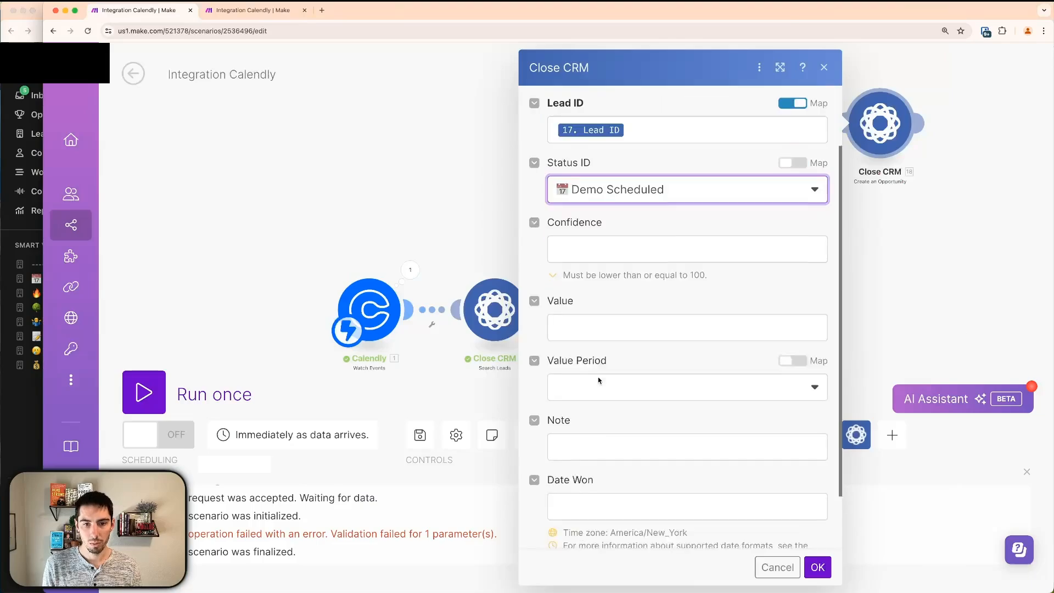
click(582, 322)
text(4)
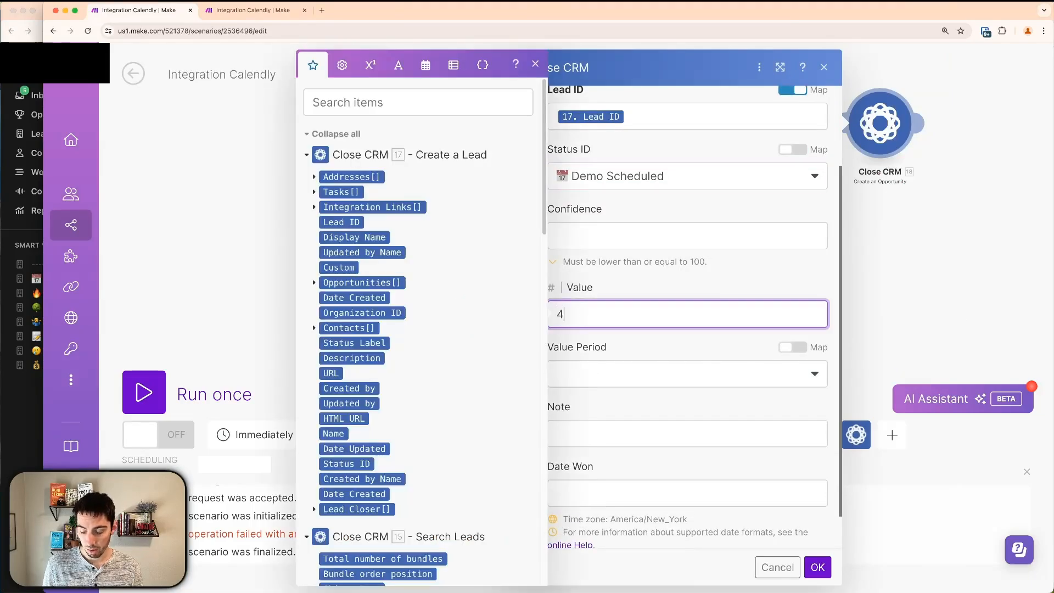
text(800)
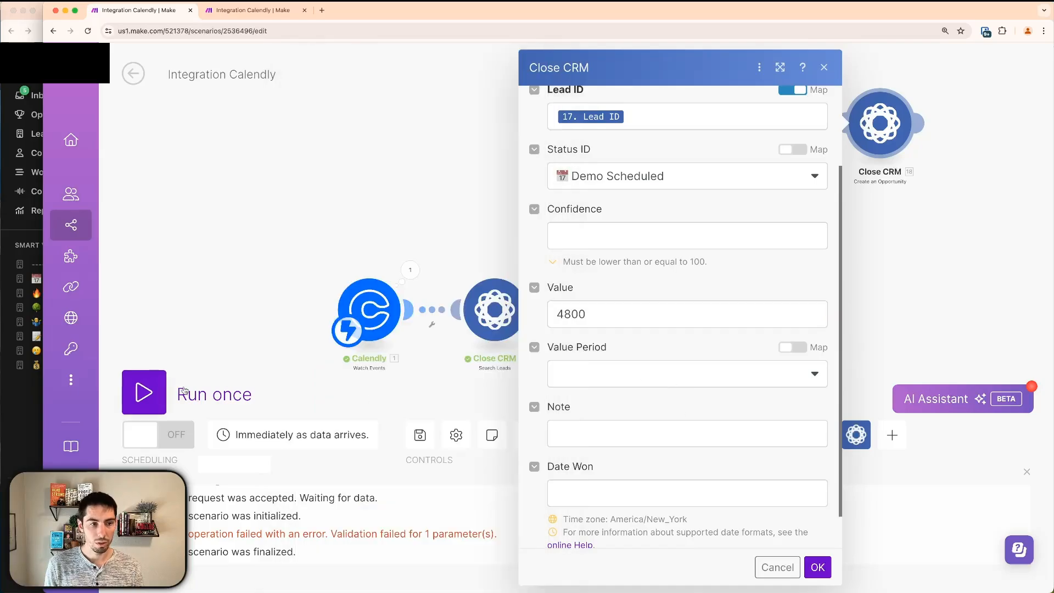
click(32, 402)
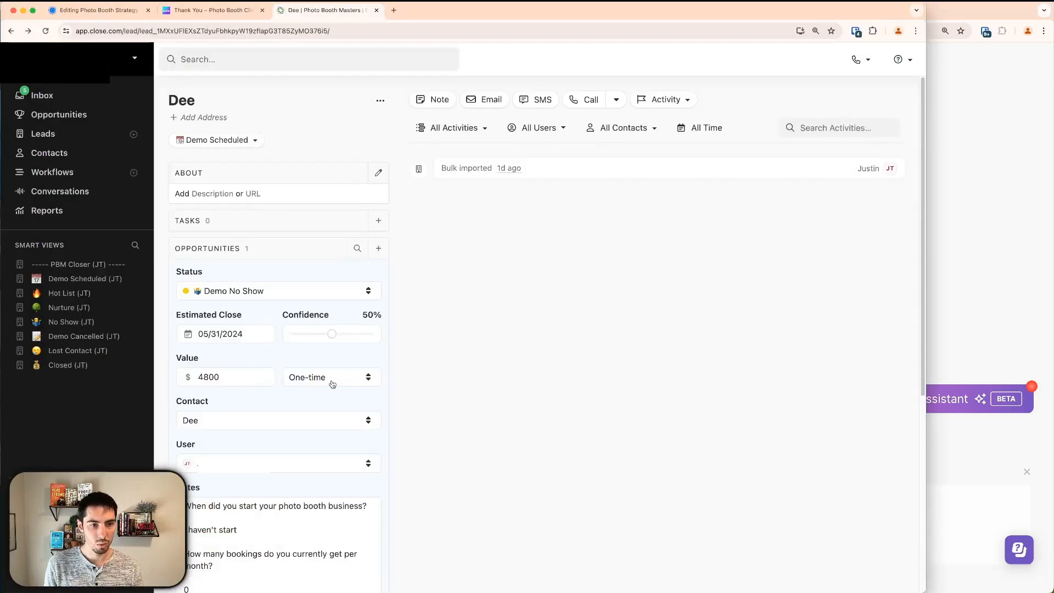
click(942, 335)
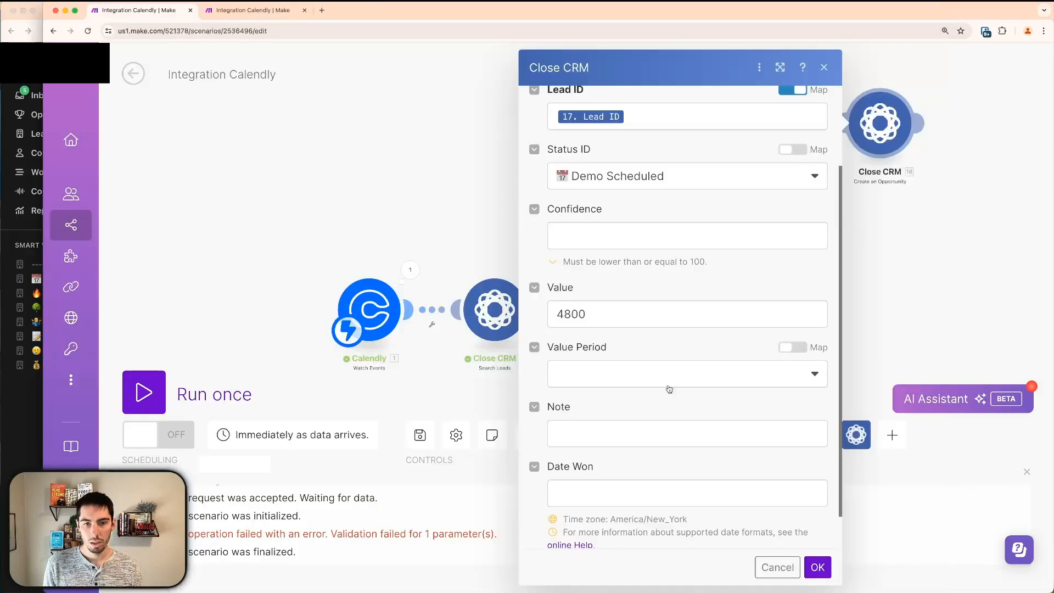
click(660, 380)
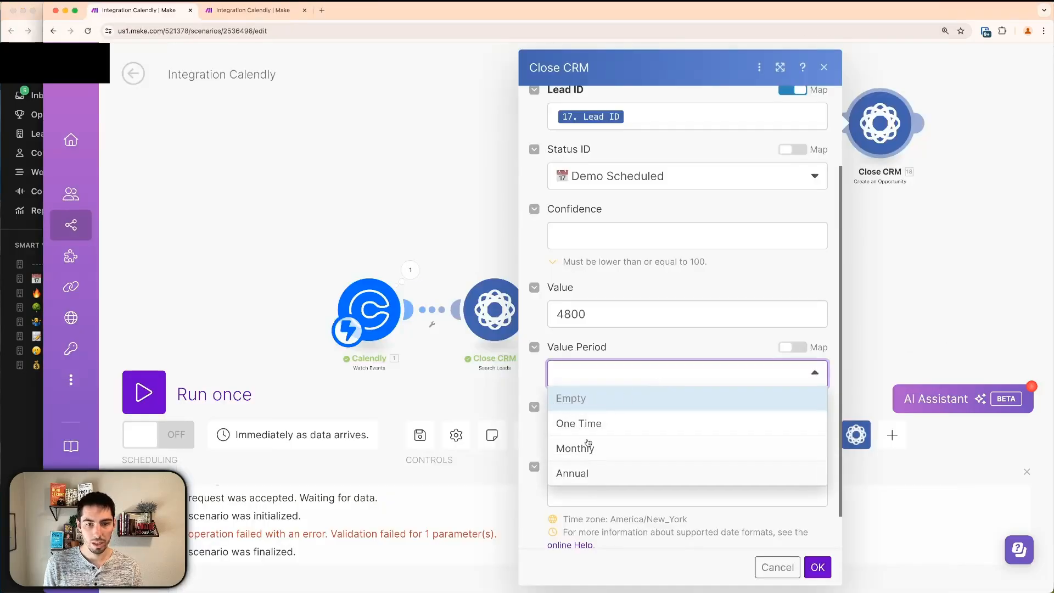
click(582, 427)
Map Question and Answer from Calendly's Questions And Answers into the opportunity's Note, each on its own line.
click(582, 393)
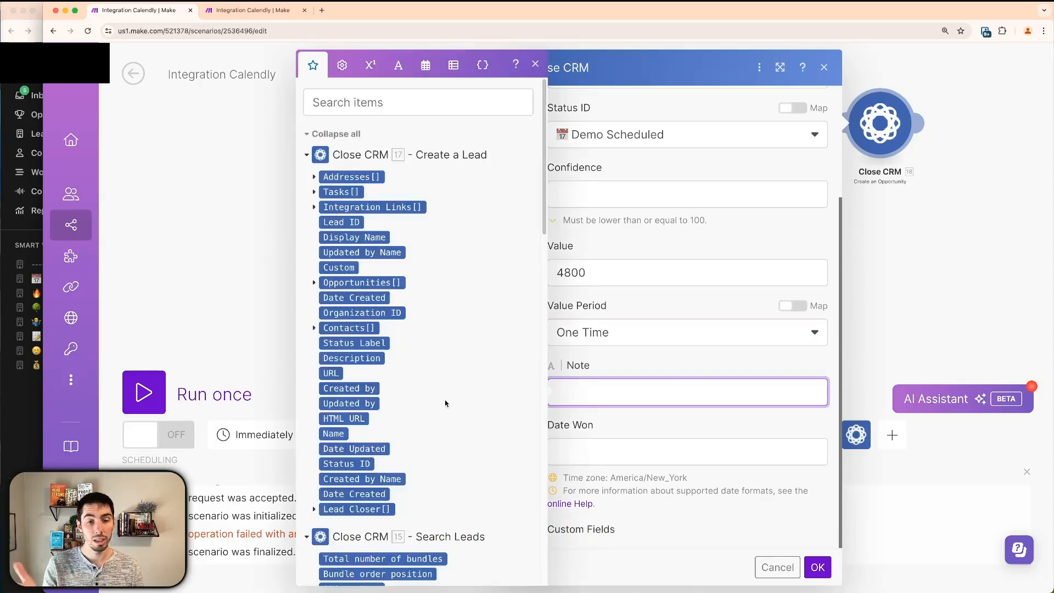
scroll(441, 409, down, 15)
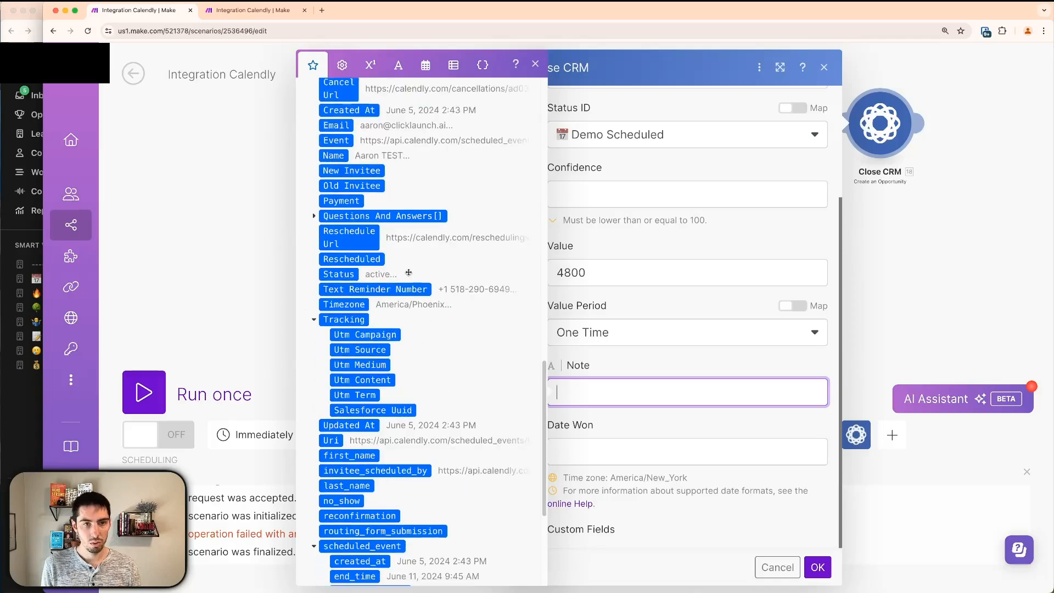
scroll(409, 274, up, 1)
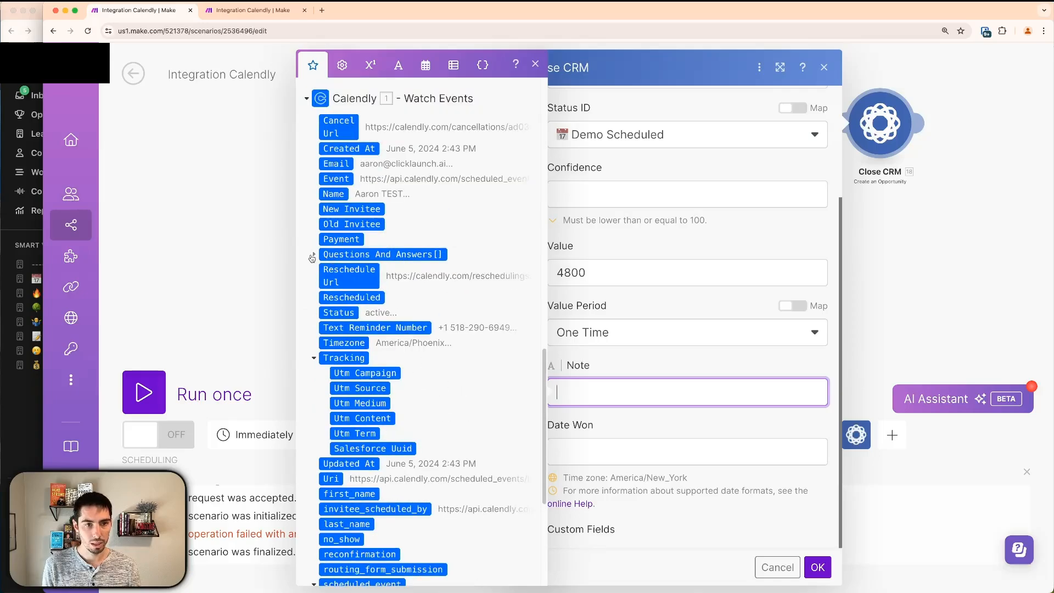
click(314, 256)
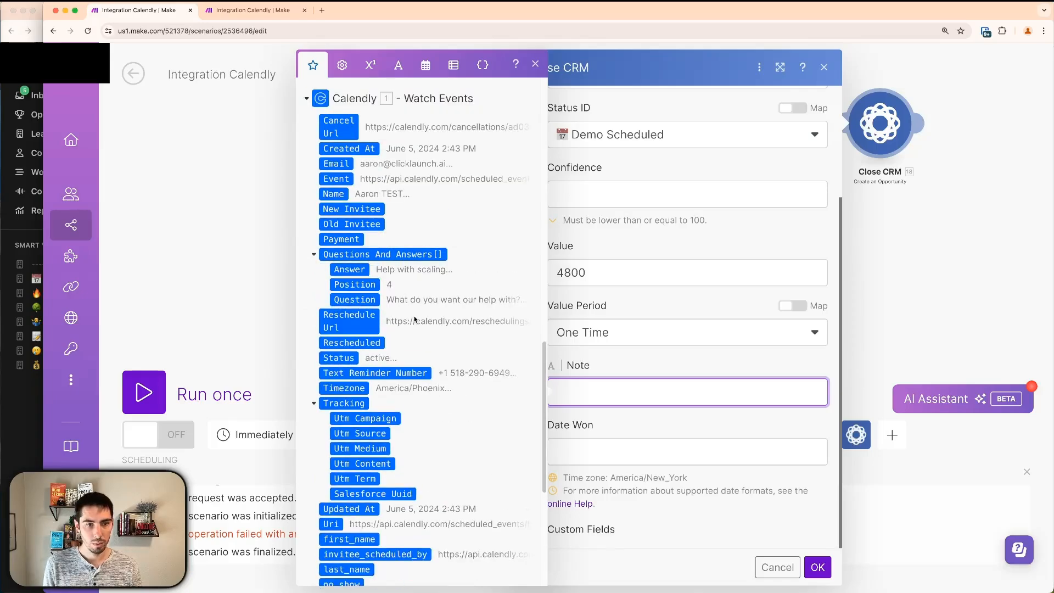
click(360, 301)
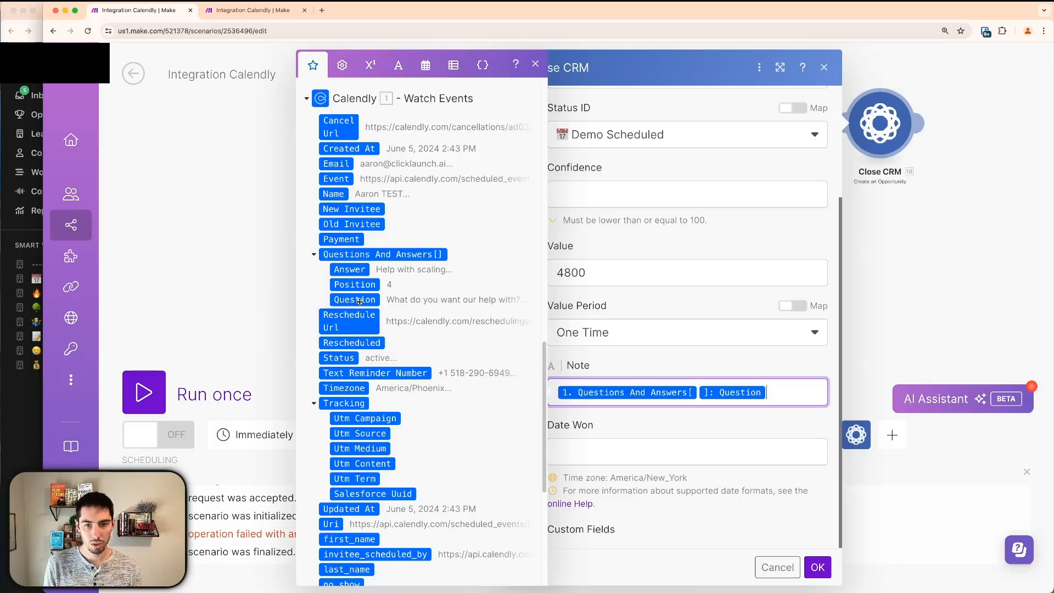
key(Return)
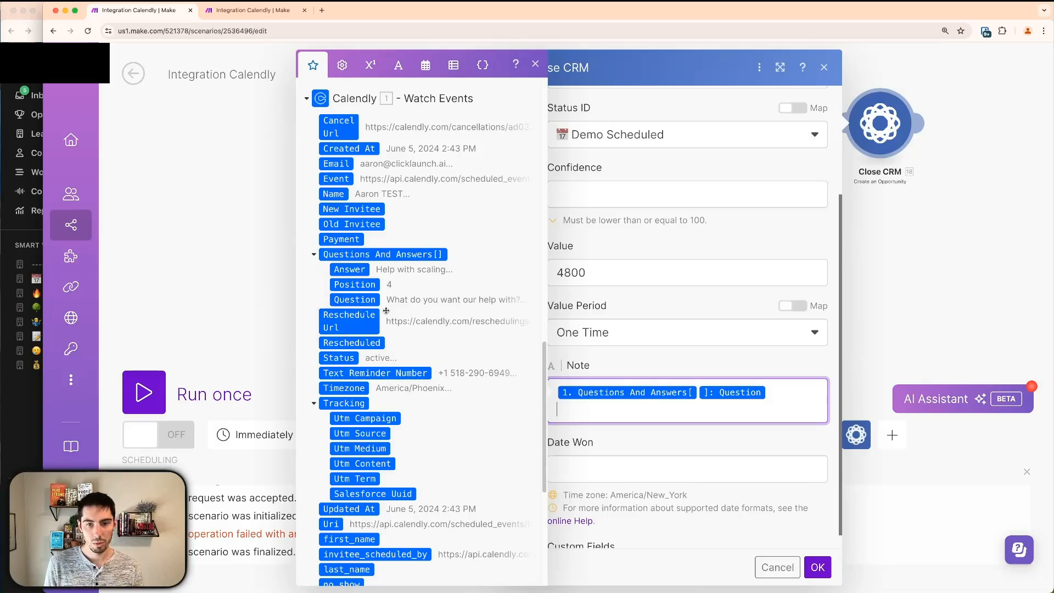
click(347, 270)
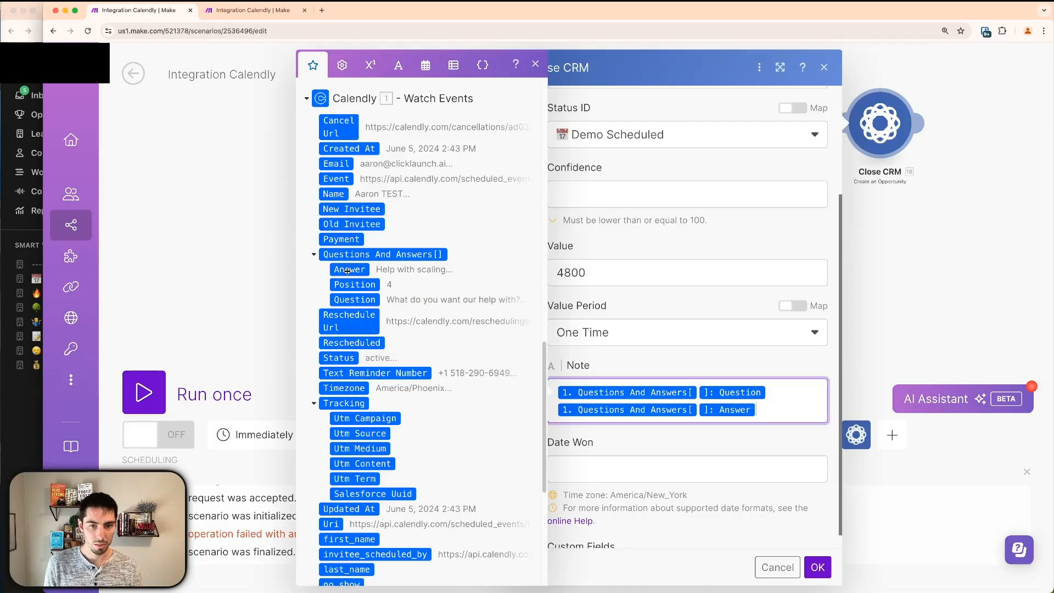
Set the array index to 2 for both the Question and the Answer in the Note.
click(700, 392)
text(2)
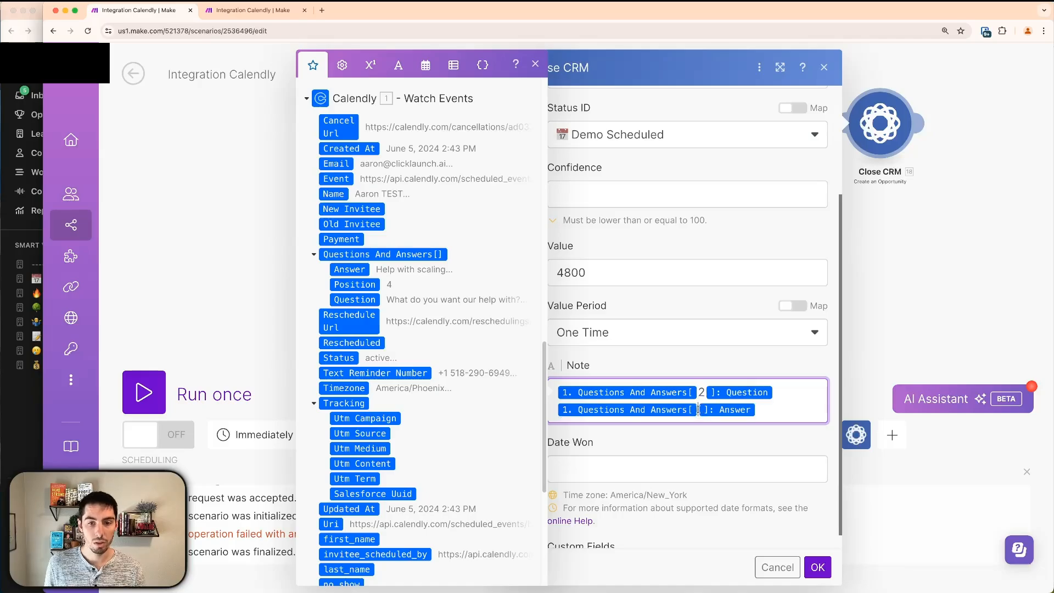
click(698, 409)
text(2)
Append three more Question and Answer pairs from Calendly's Questions And Answers to the Note, separated by blank lines.
key(Return)
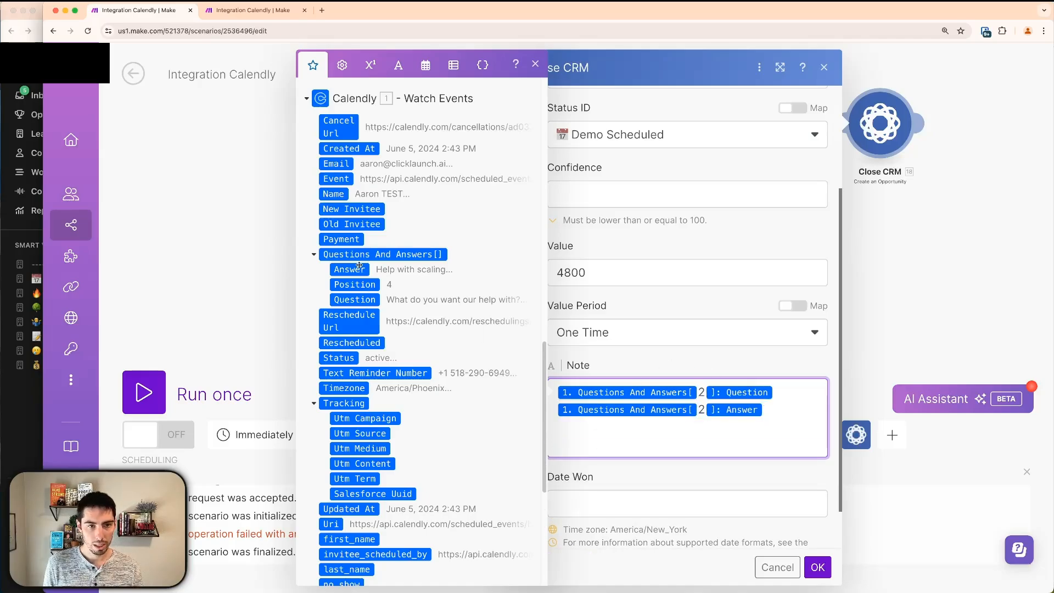
click(353, 300)
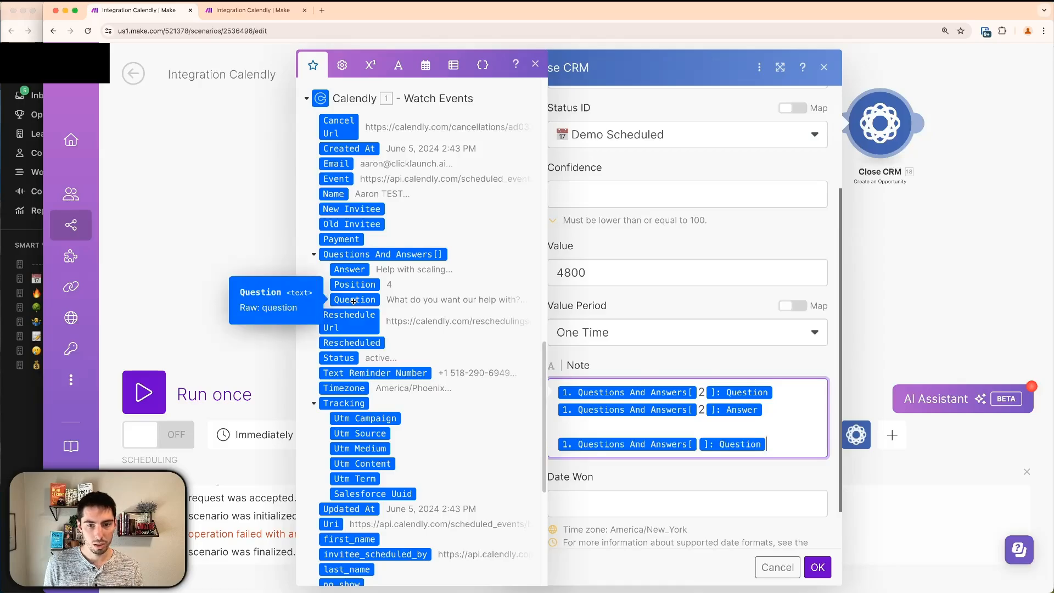
key(Return)
click(350, 268)
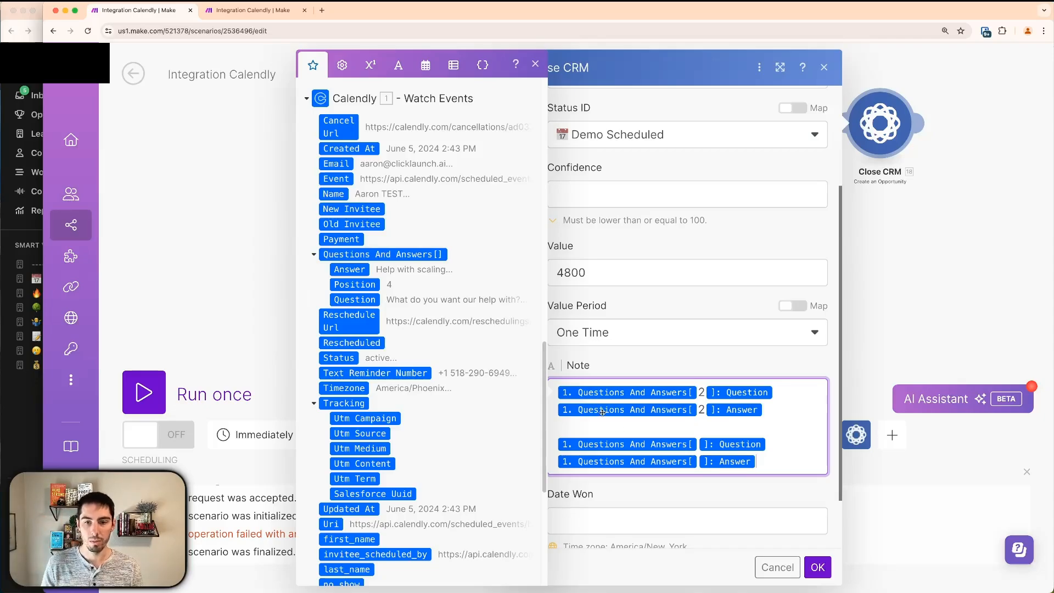
key(Return)
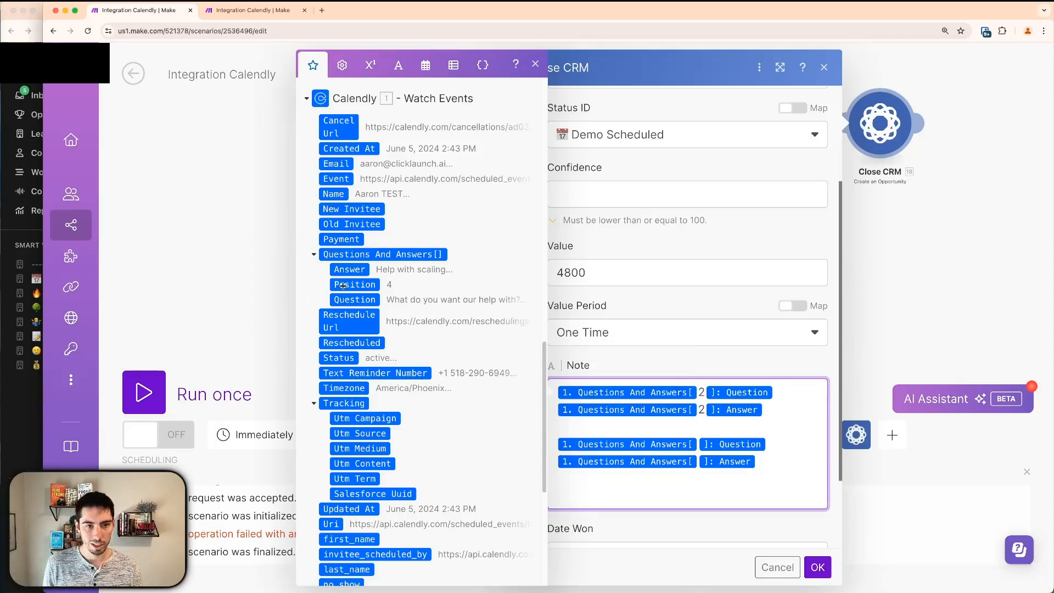
click(351, 299)
key(Return)
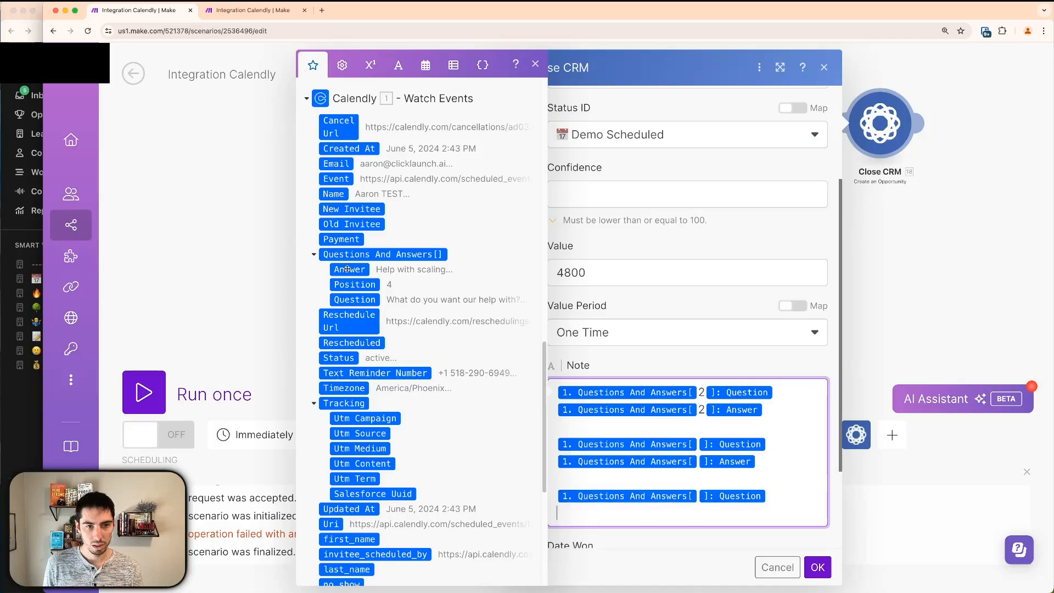
click(350, 269)
key(Return)
key(Return)
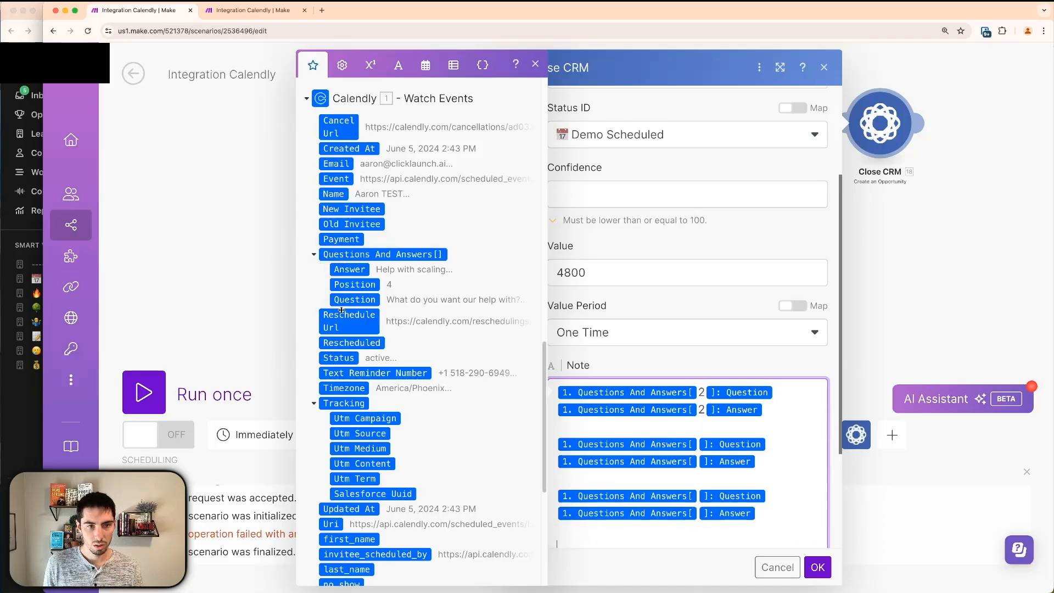
click(345, 300)
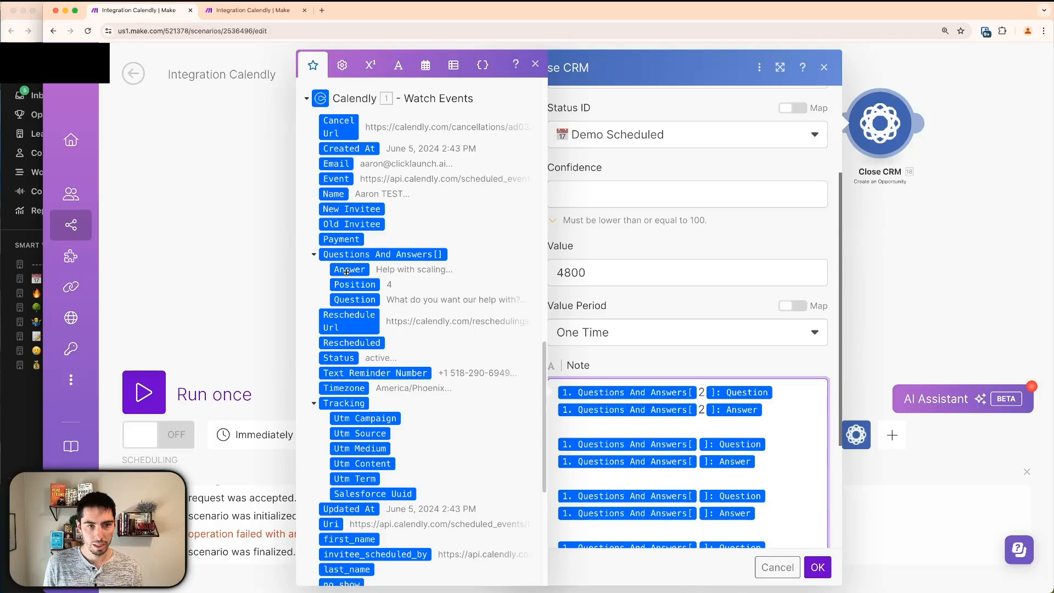
click(346, 272)
scroll(726, 374, down, 3)
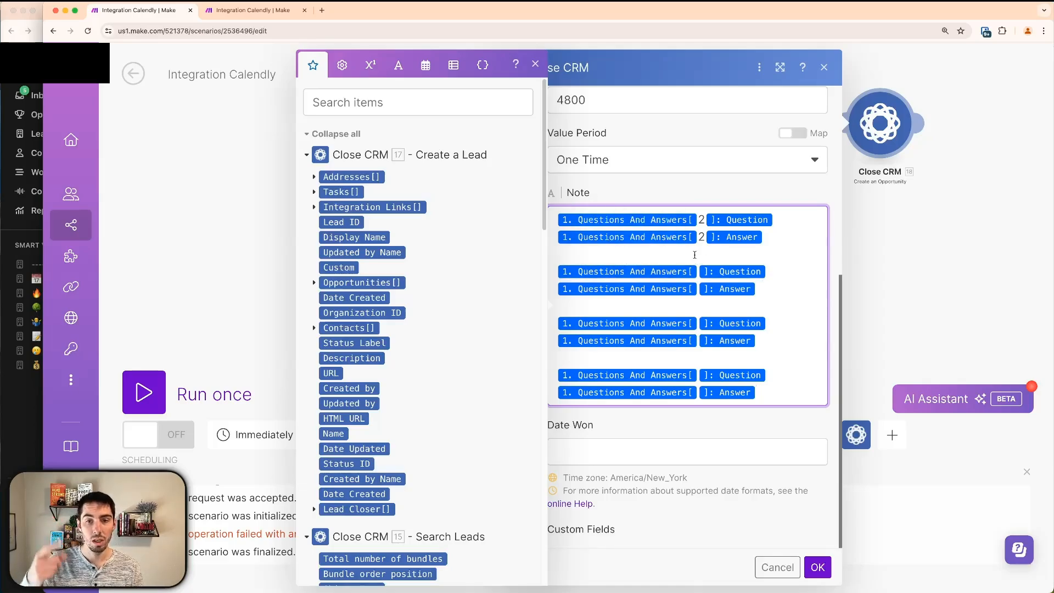
Index the second, third and fourth Question and Answer pairs in the Note as 3, 4 and 5, and save the module.
click(699, 271)
text(3)
click(699, 289)
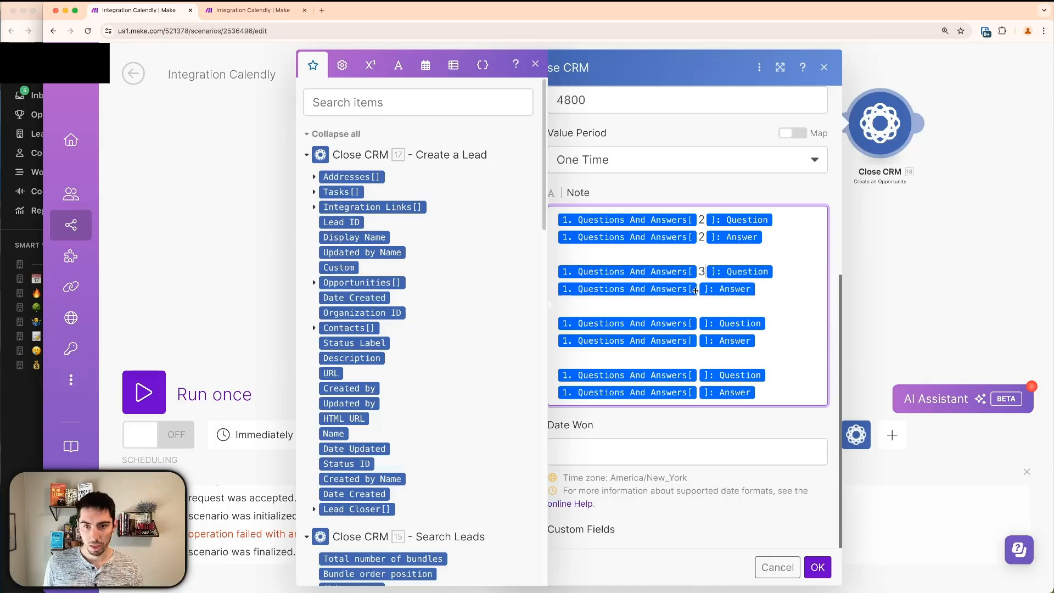
text(3)
click(700, 323)
text(44)
click(700, 376)
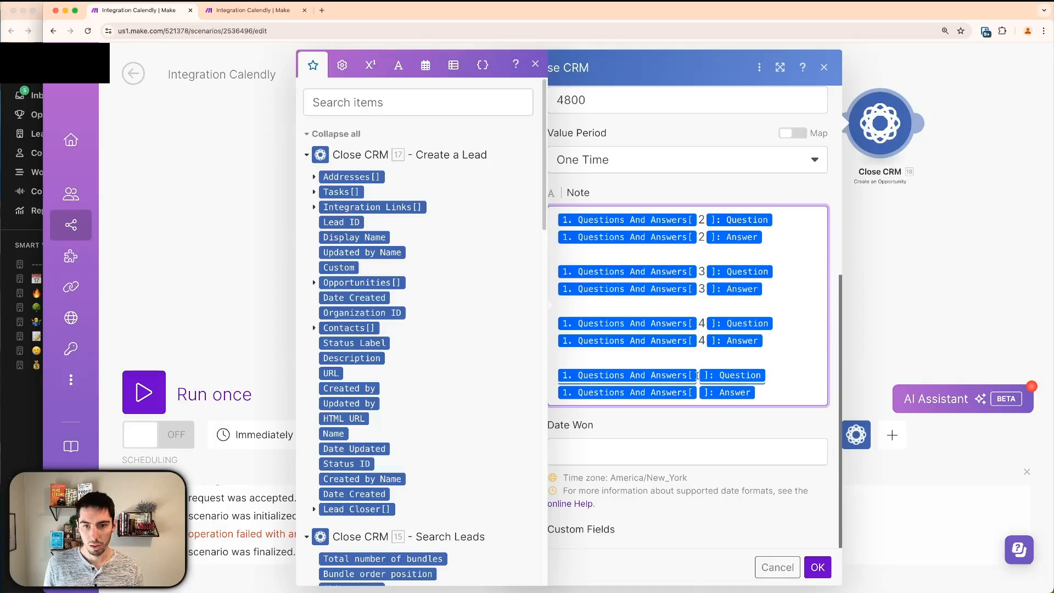
text(5)
click(698, 391)
text(5)
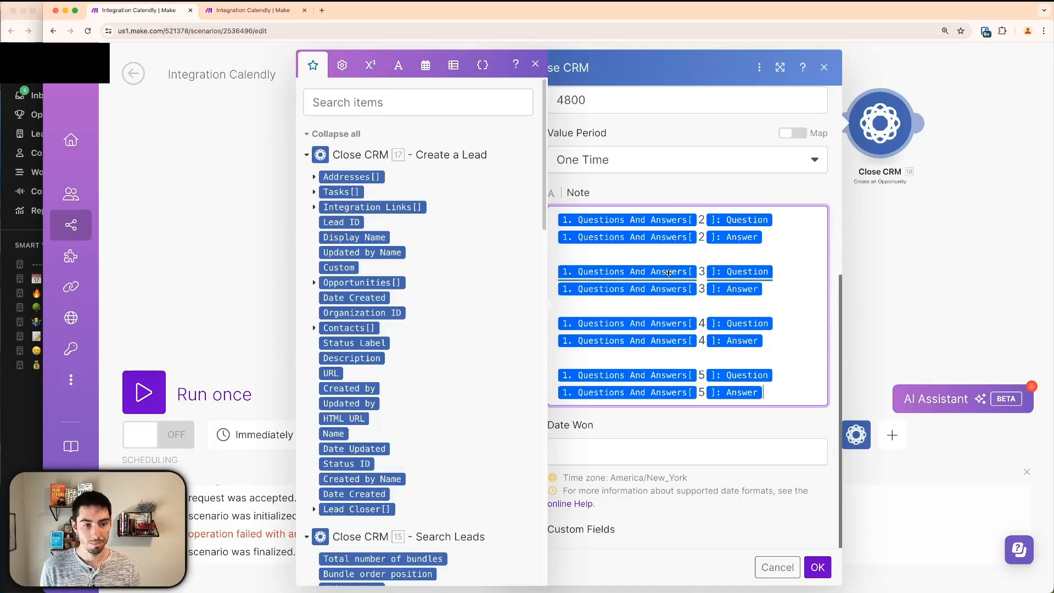
click(620, 509)
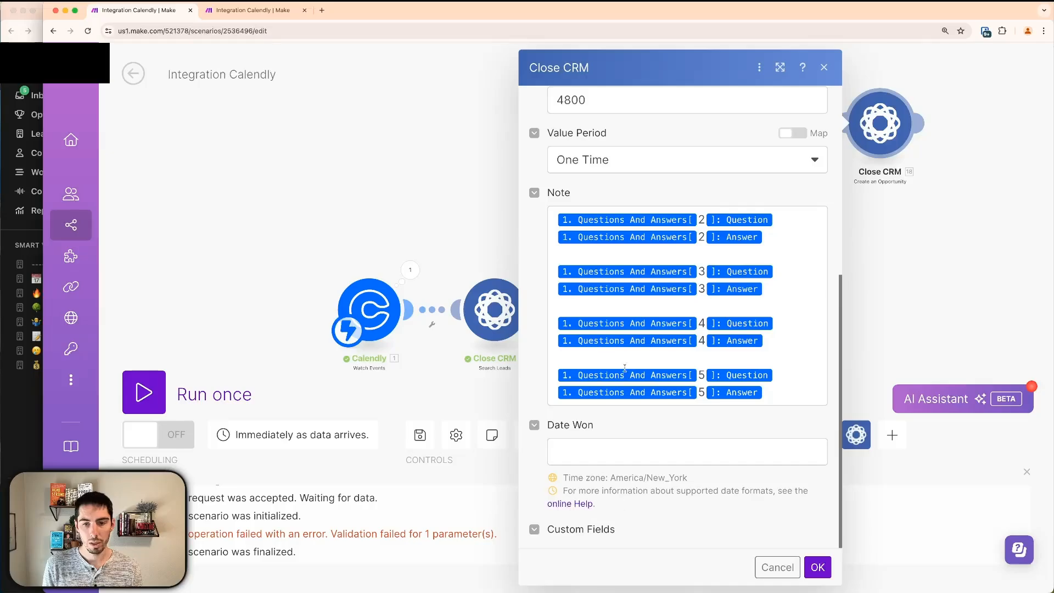
click(818, 569)
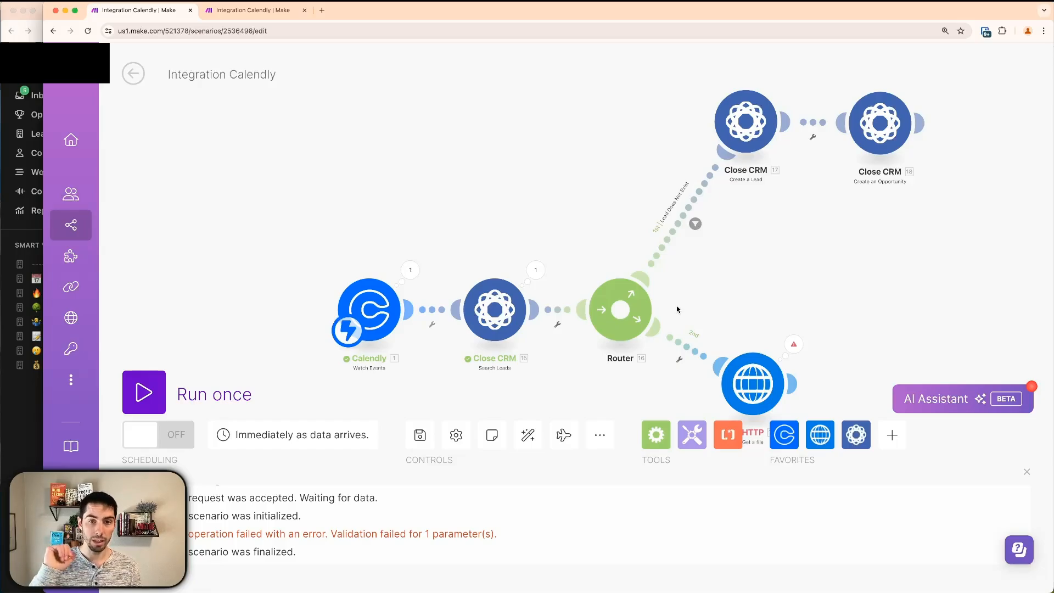
Add a Close CRM Update a Lead module on a new router branch and order its route second, ahead of the HTTP route.
click(856, 434)
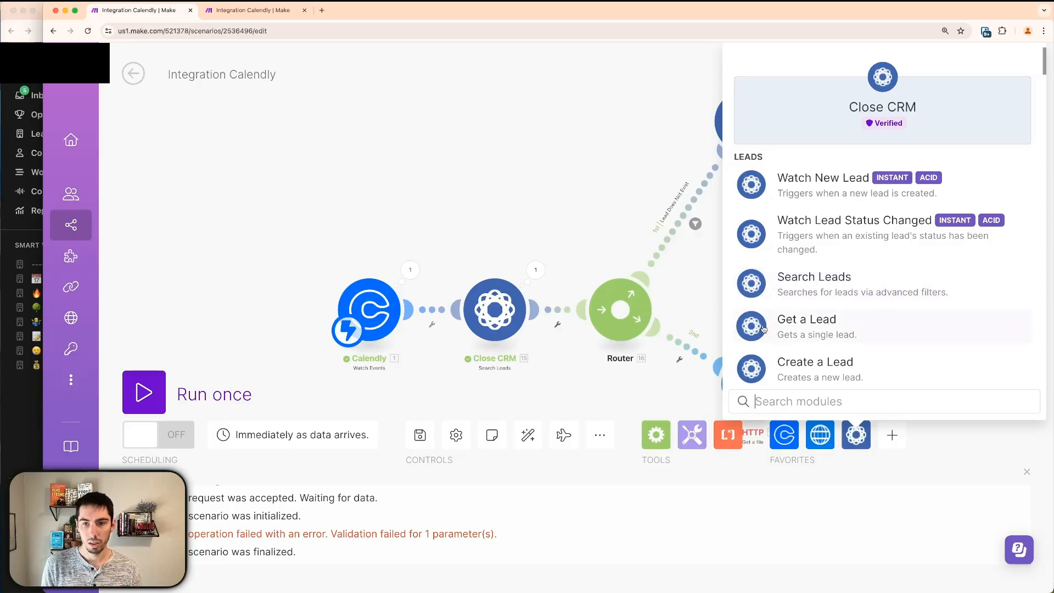
scroll(780, 339, down, 3)
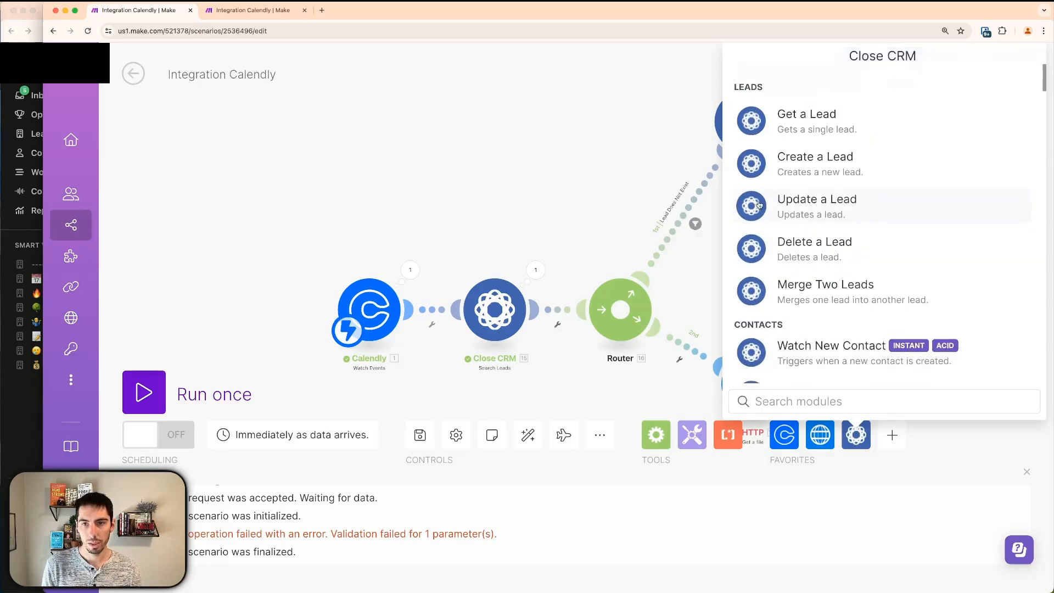
click(779, 199)
drag(760, 207, 771, 277)
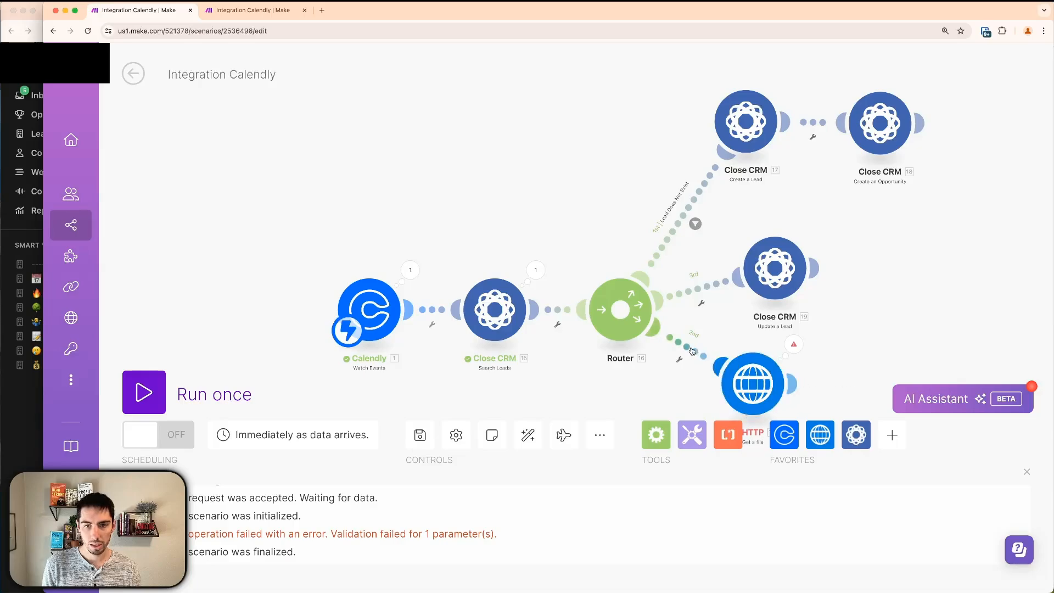
right_click(695, 350)
click(716, 386)
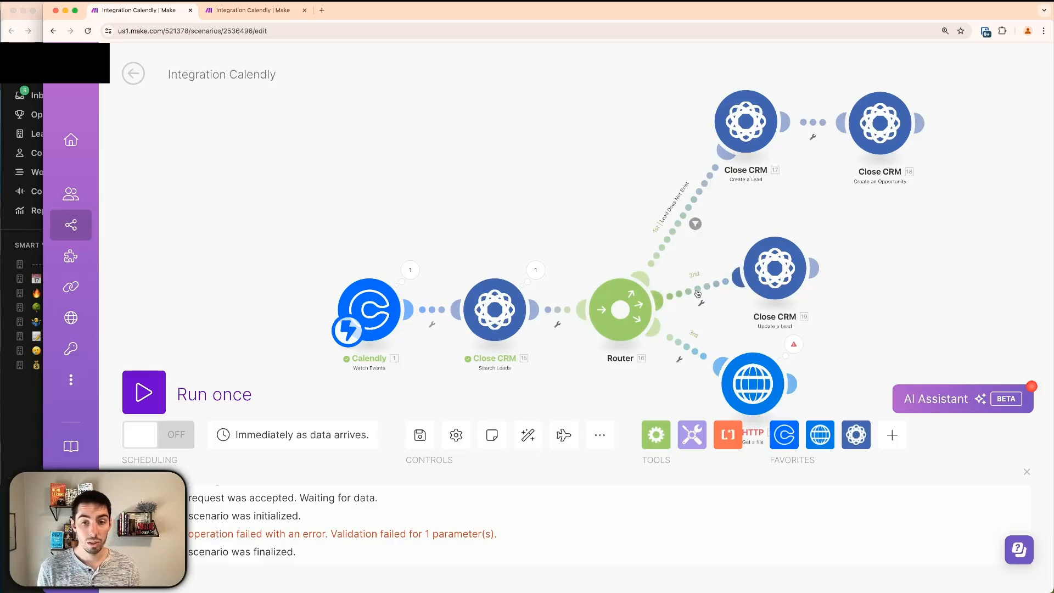
Label the filter on the router's second route, leading to Update a Lead, as "Lead Does Exist".
click(675, 228)
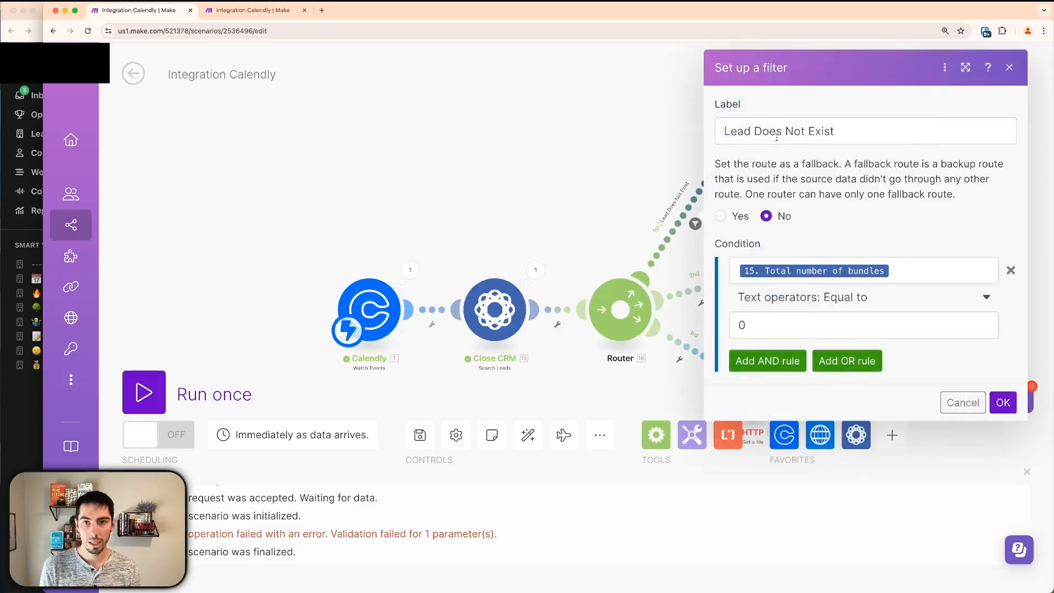
drag(838, 131, 663, 157)
key(ctrl+c)
click(553, 211)
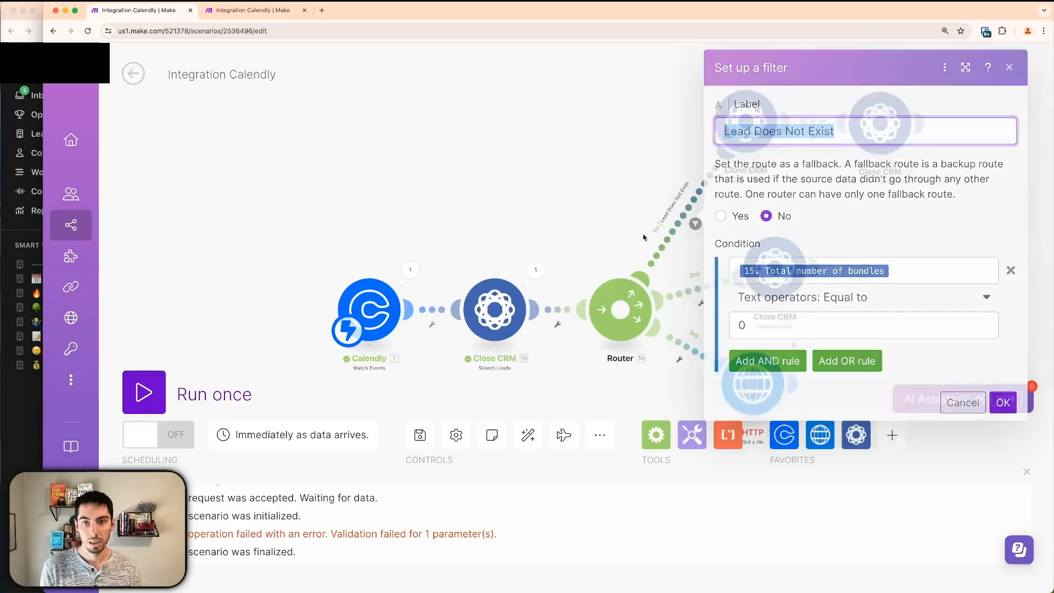
click(701, 287)
click(753, 182)
key(ctrl+v)
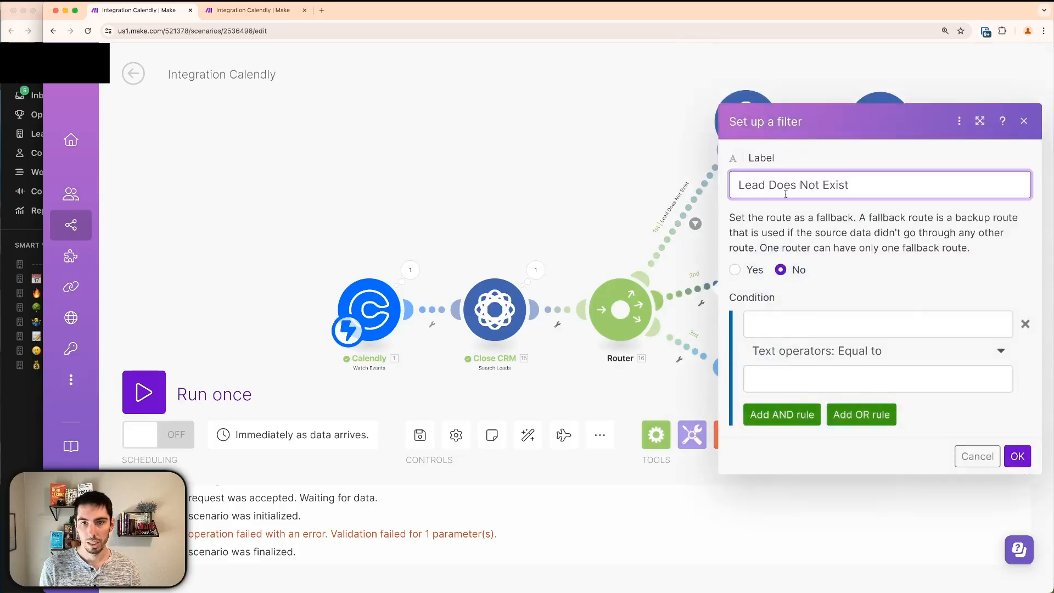
double_click(810, 185)
key(BackSpace)
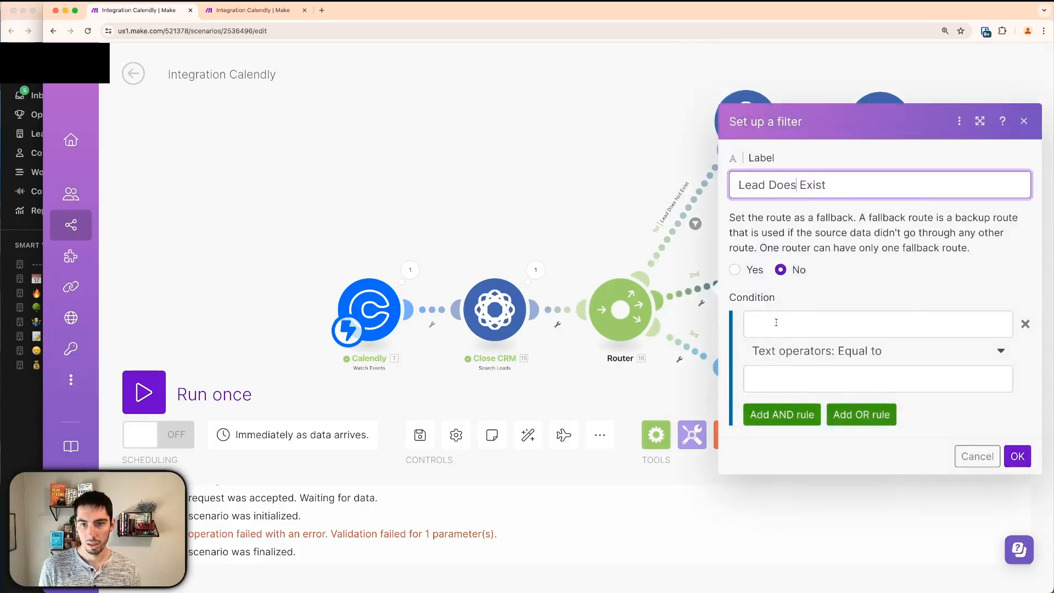
Set the Lead Does Exist condition to Search Leads' Total number of bundles, text Not equal to 0, and save the filter.
click(776, 323)
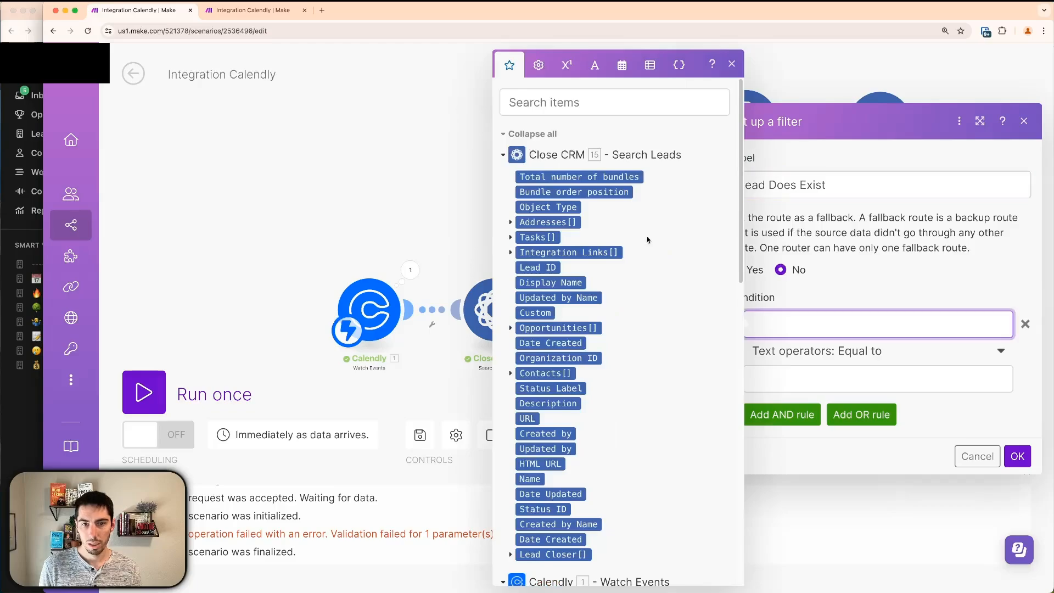
click(560, 176)
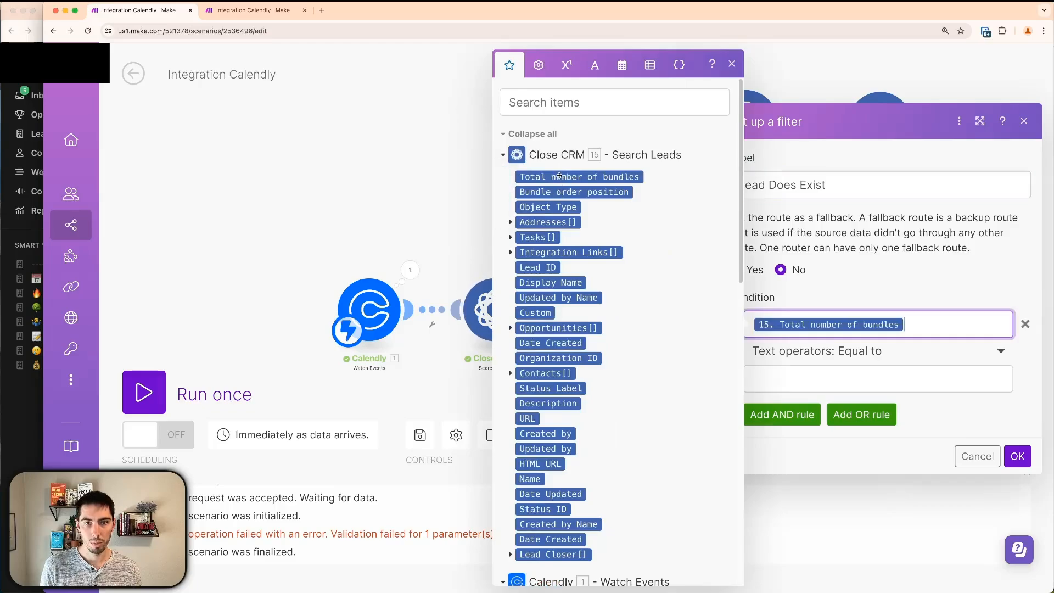
click(776, 383)
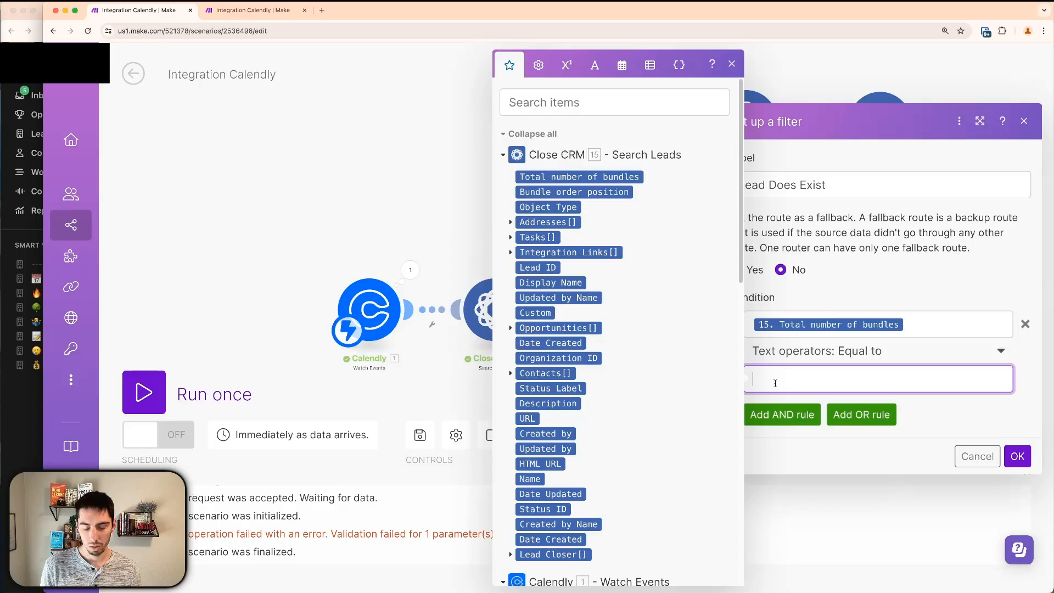
click(853, 350)
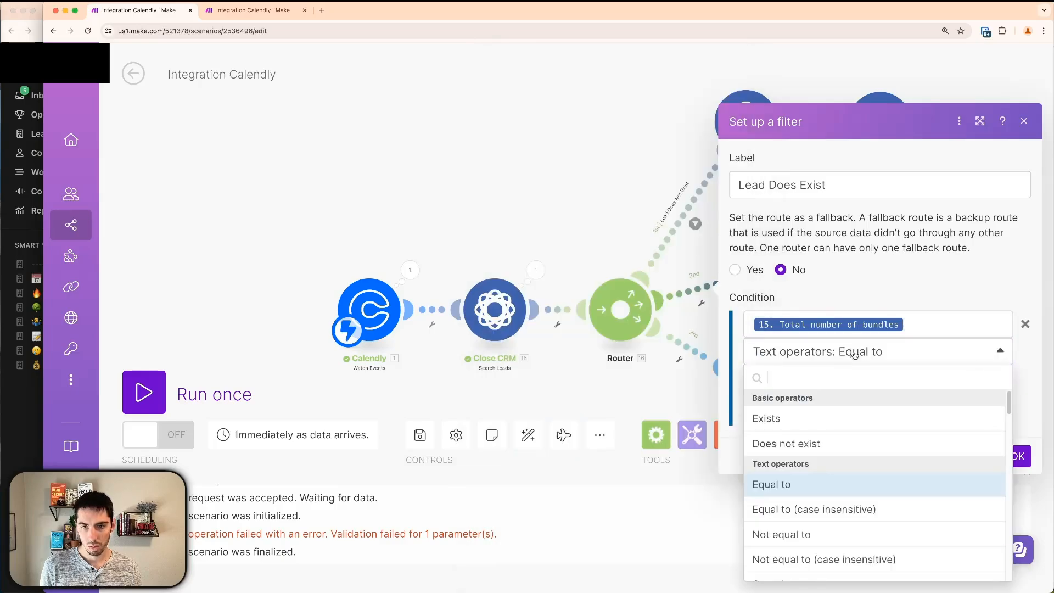
click(785, 537)
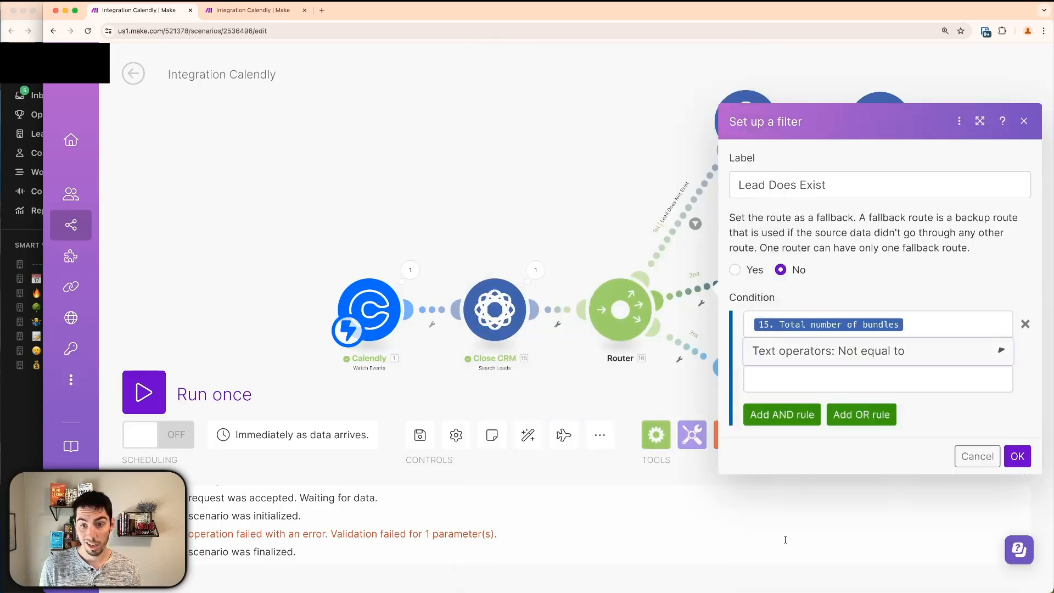
click(785, 377)
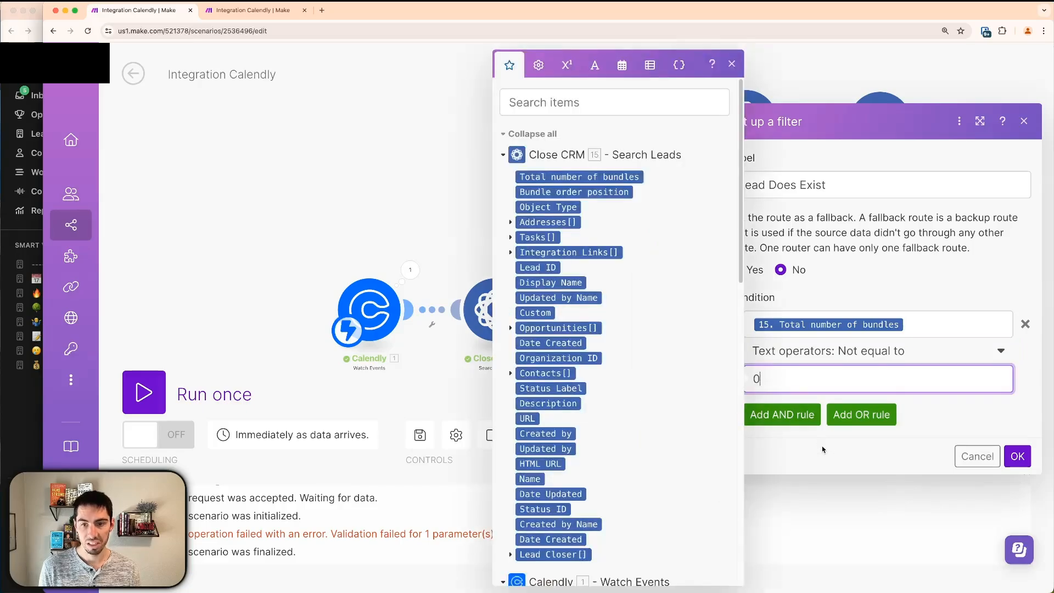
click(814, 408)
click(1017, 456)
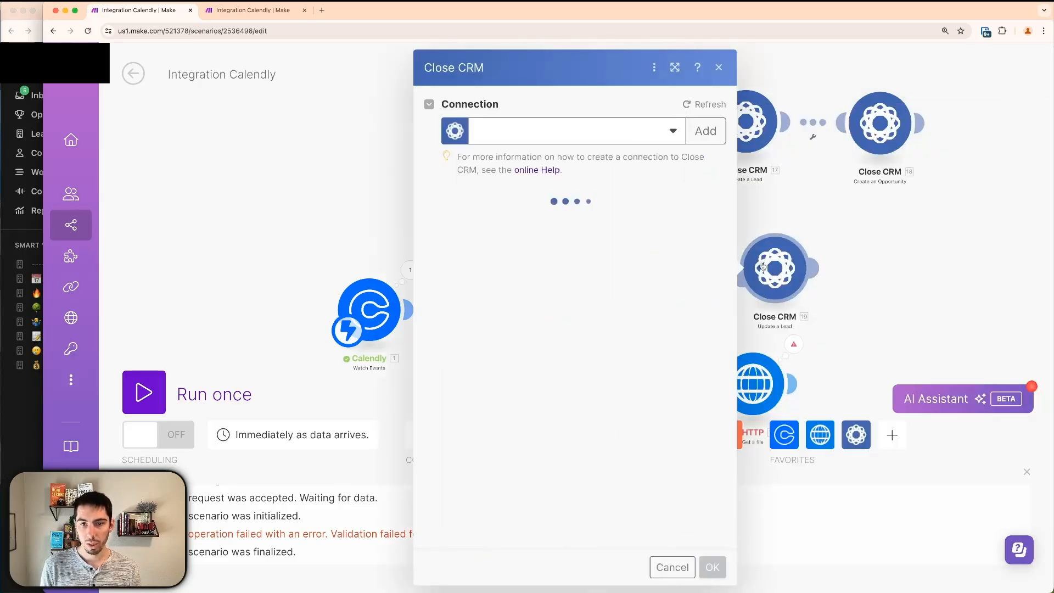
In Update a Lead, map Lead ID from Search Leads and Lead Closer from Calendly's scheduled_event event_memberships user_name, and save the module.
click(498, 226)
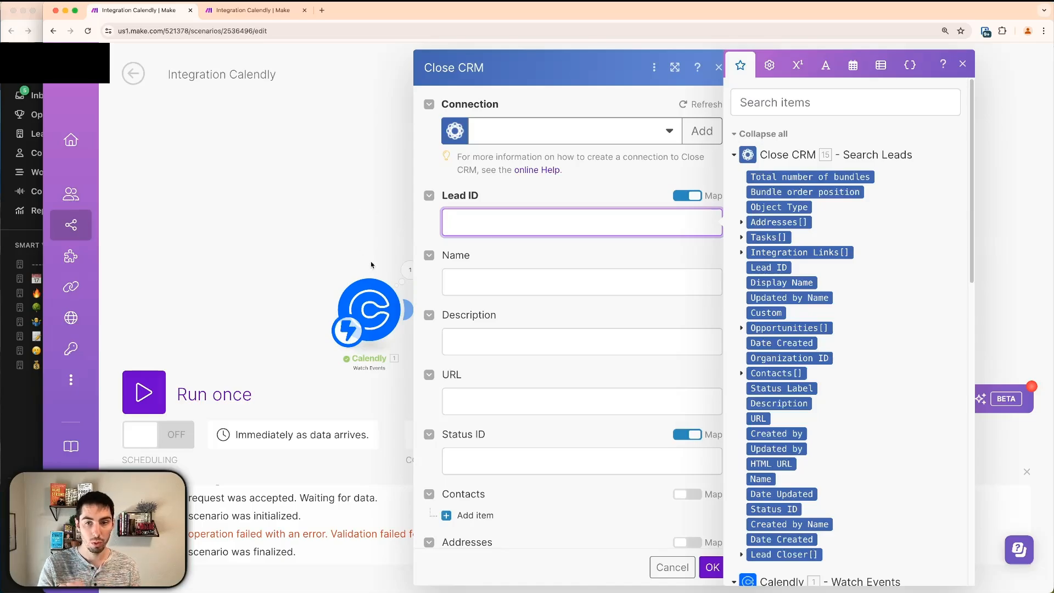
click(769, 267)
scroll(547, 311, down, 2)
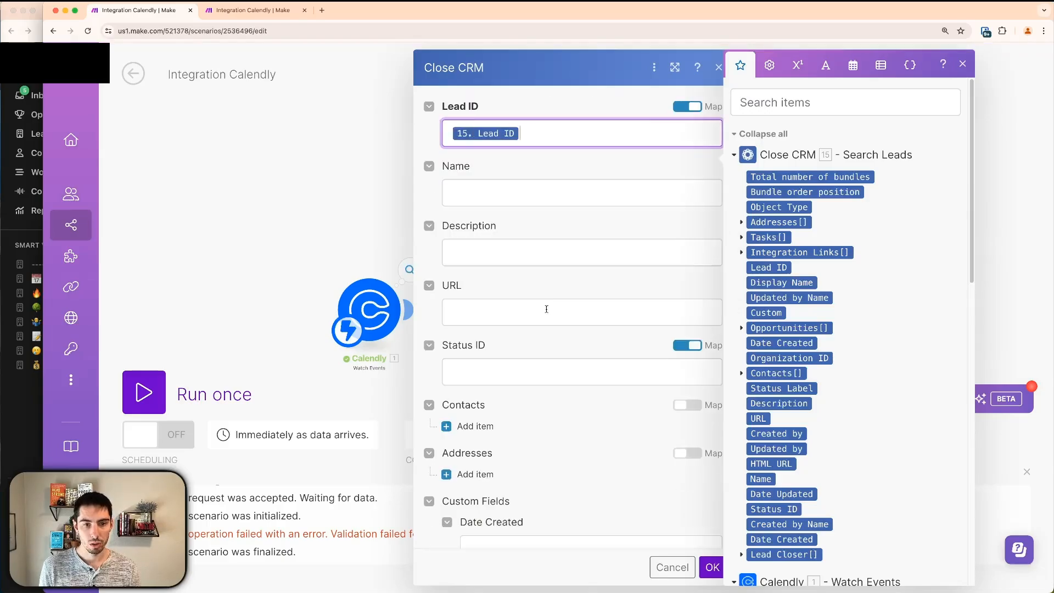
scroll(547, 309, down, 5)
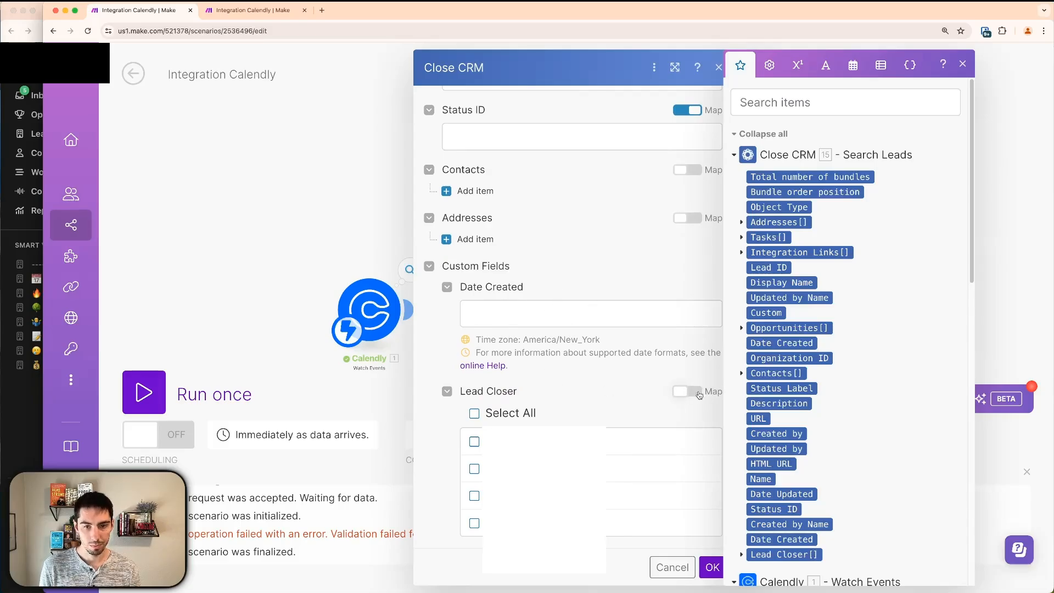
click(699, 395)
click(465, 523)
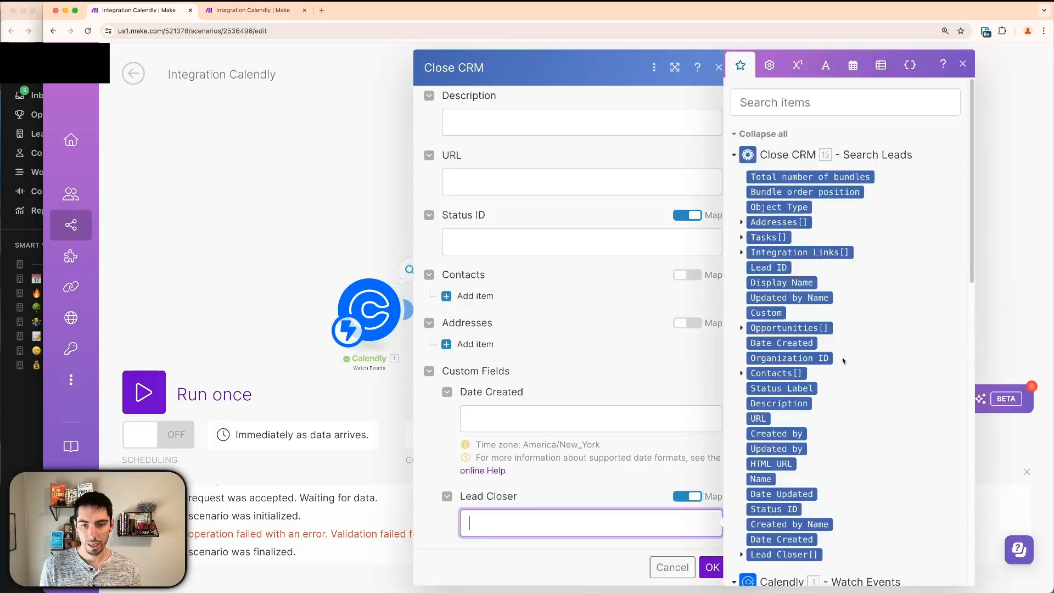
scroll(841, 357, down, 8)
scroll(841, 358, down, 5)
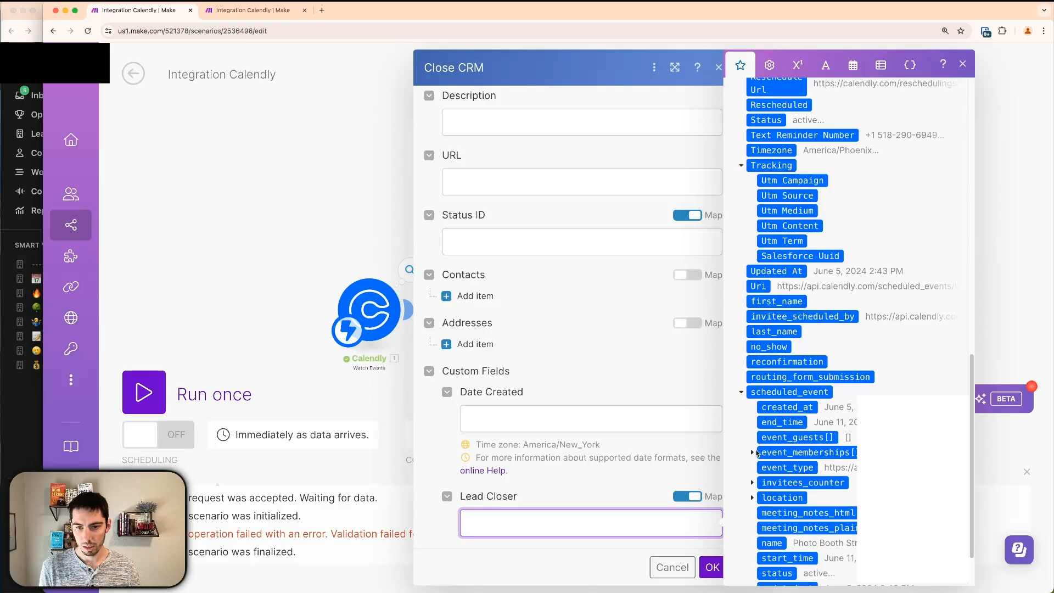
scroll(757, 453, down, 1)
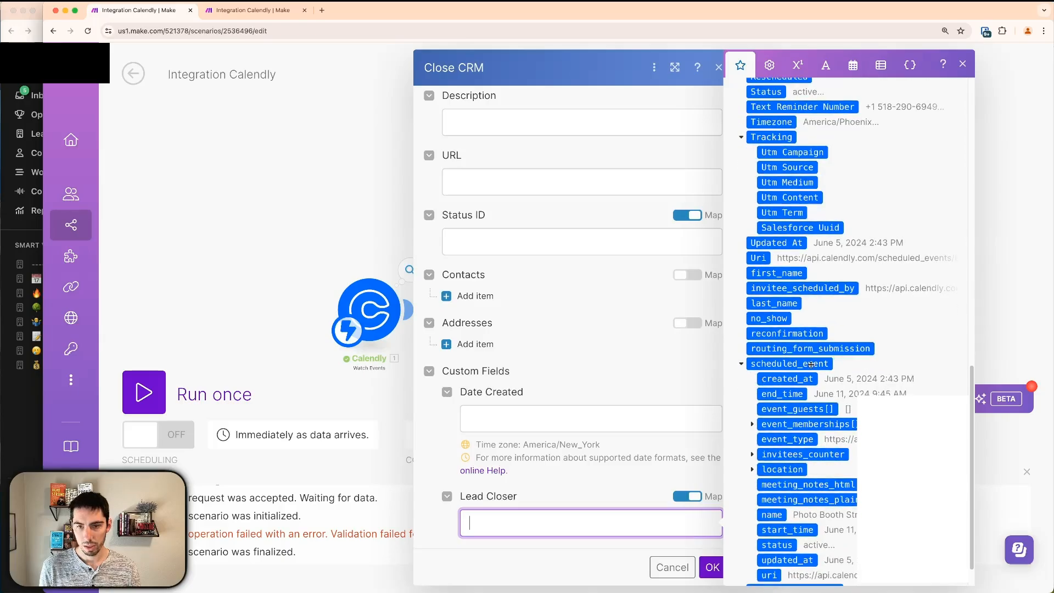
click(753, 424)
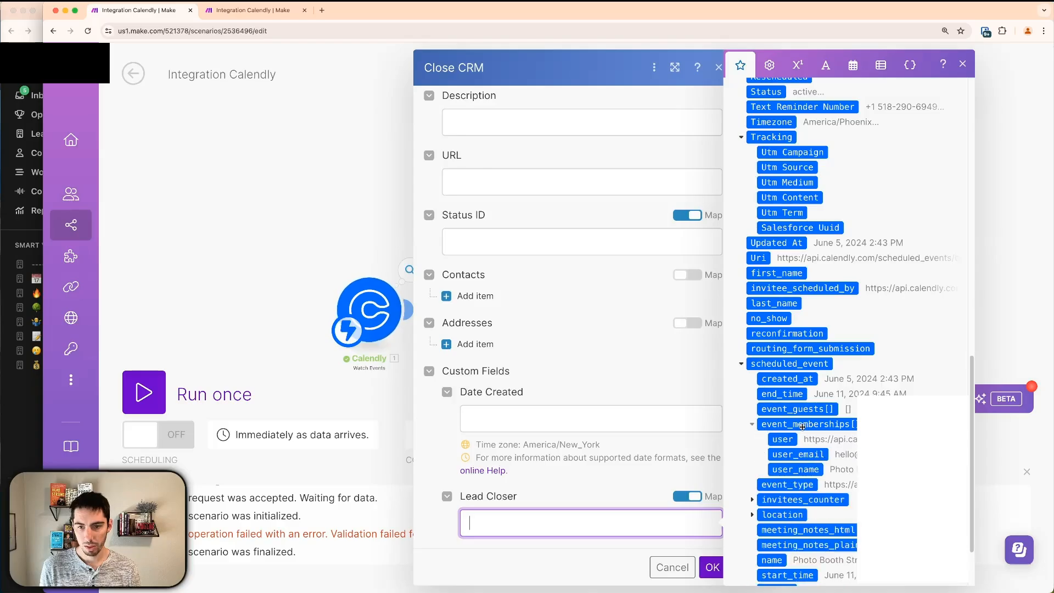
scroll(803, 427, down, 2)
click(795, 421)
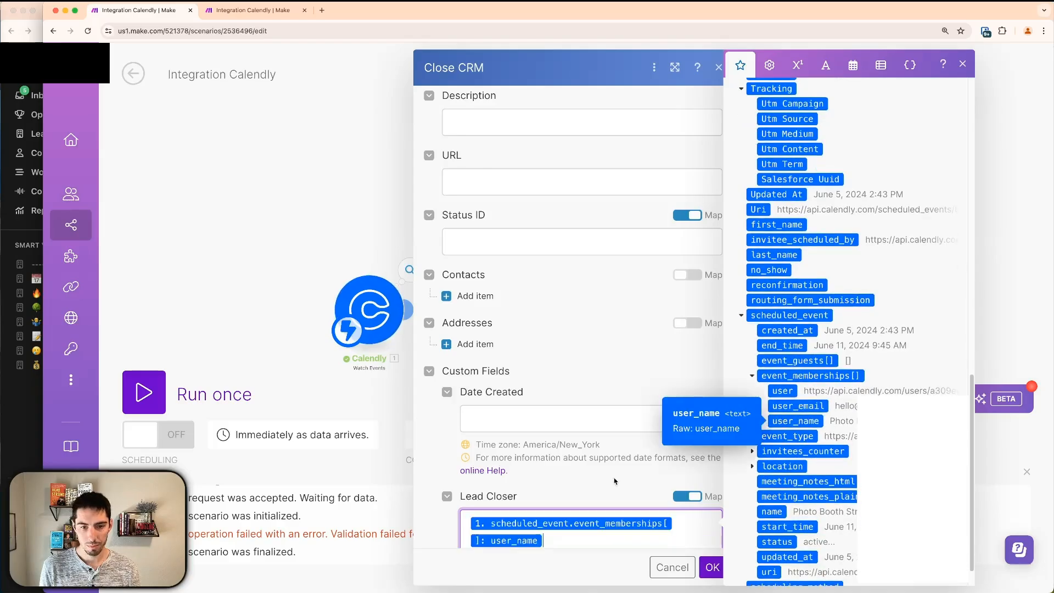
scroll(598, 475, down, 1)
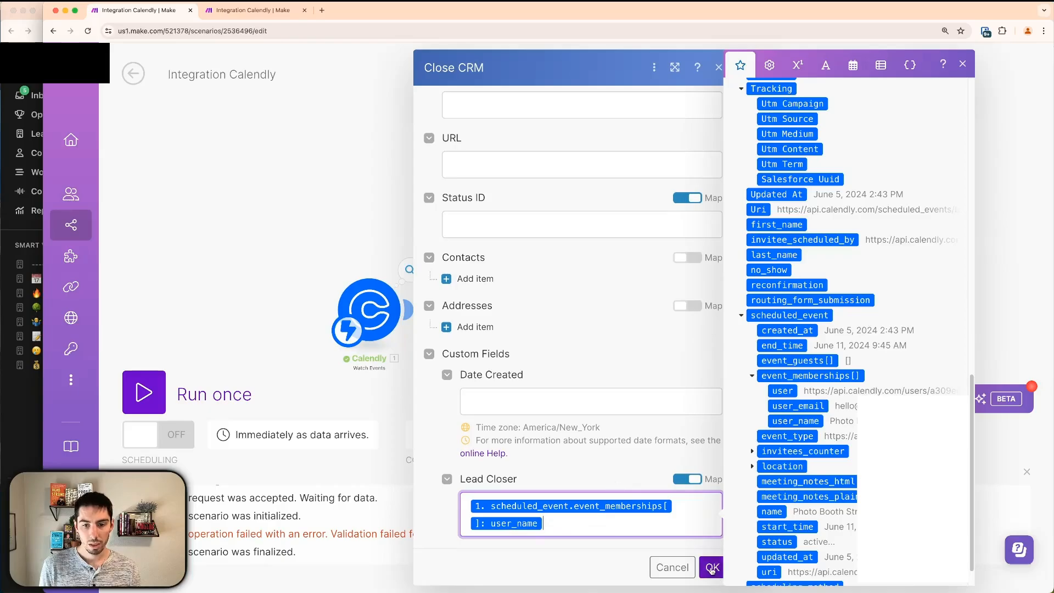
click(712, 567)
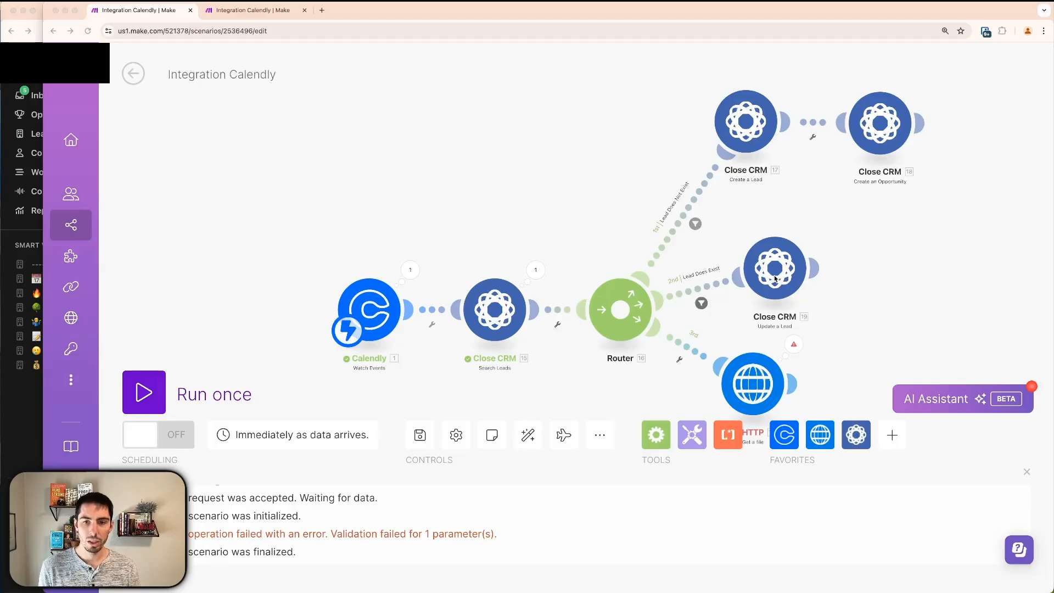
Clone the Create an Opportunity module and connect the copy after Update a Lead on the second route.
drag(775, 266, 770, 247)
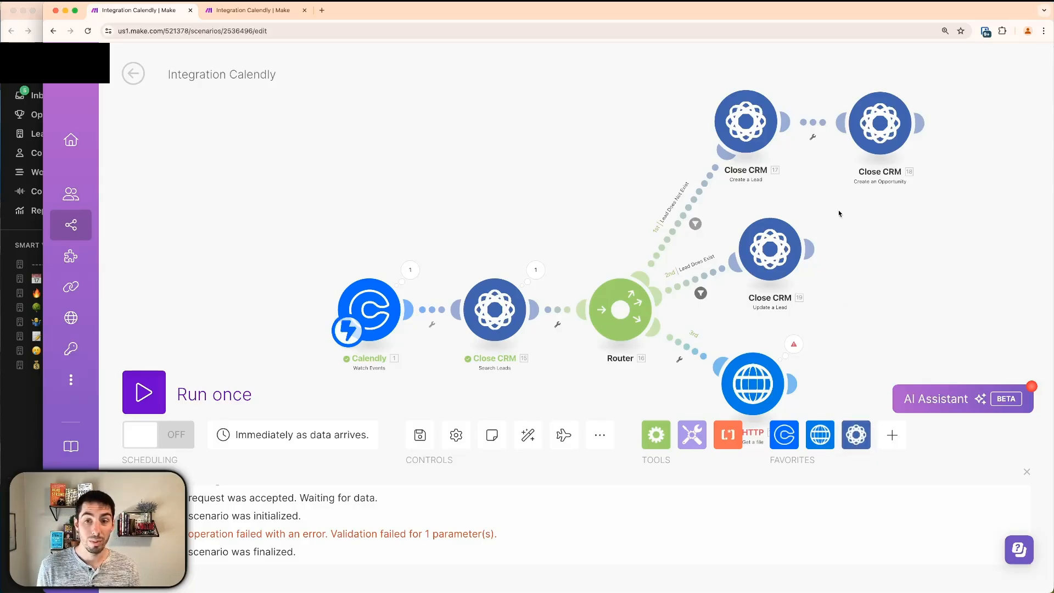
right_click(880, 132)
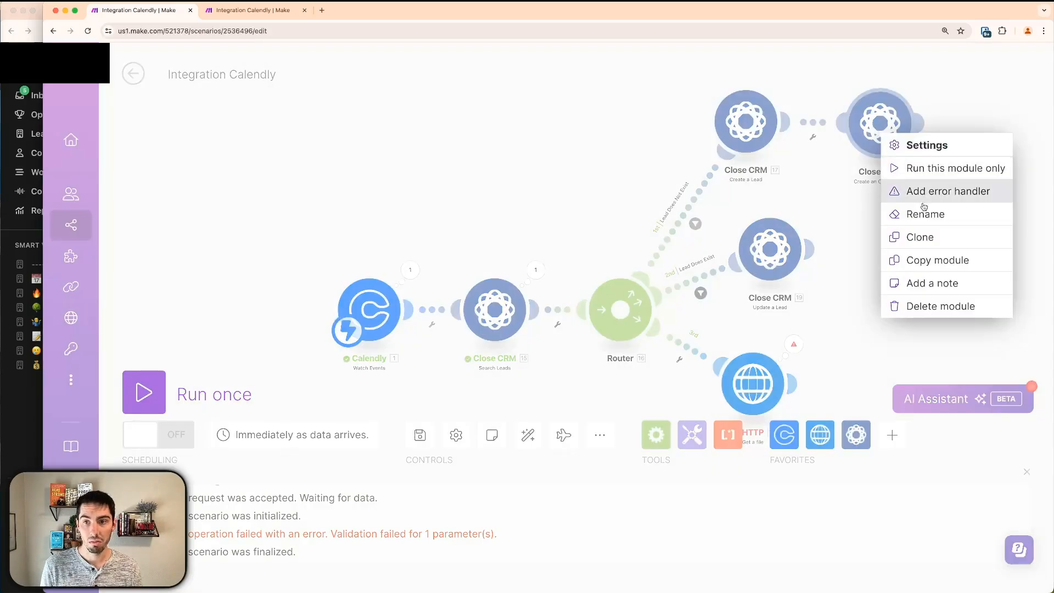
click(922, 240)
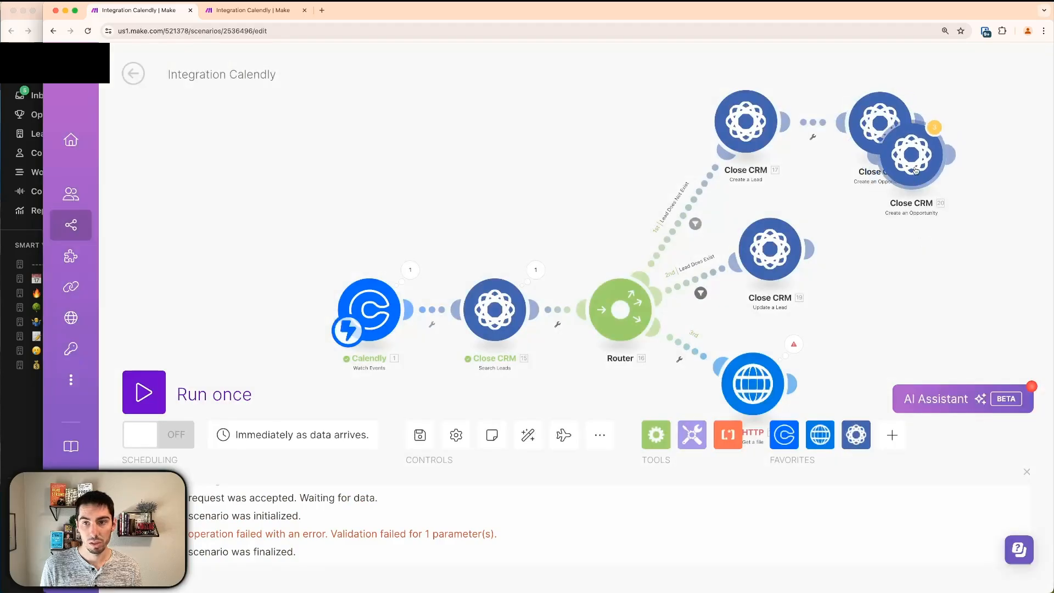
mouse_move(919, 204)
mouse_down()
mouse_move(918, 242)
mouse_move(899, 261)
mouse_up()
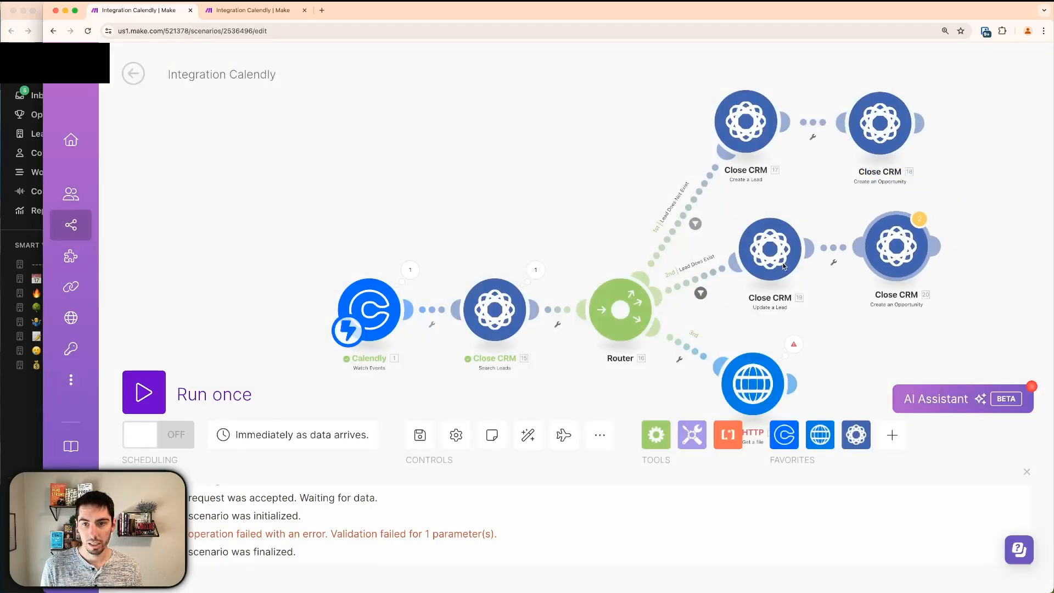
In the cloned Create an Opportunity module after Update a Lead, replace the Lead ID mapping with Update a Lead's Lead ID and save the module.
click(896, 244)
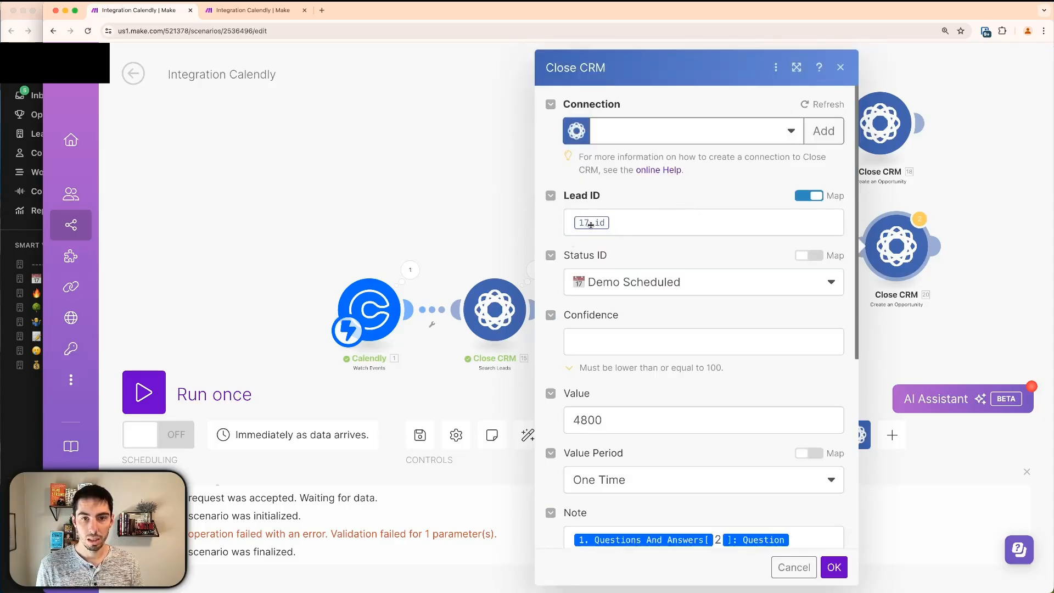
click(473, 217)
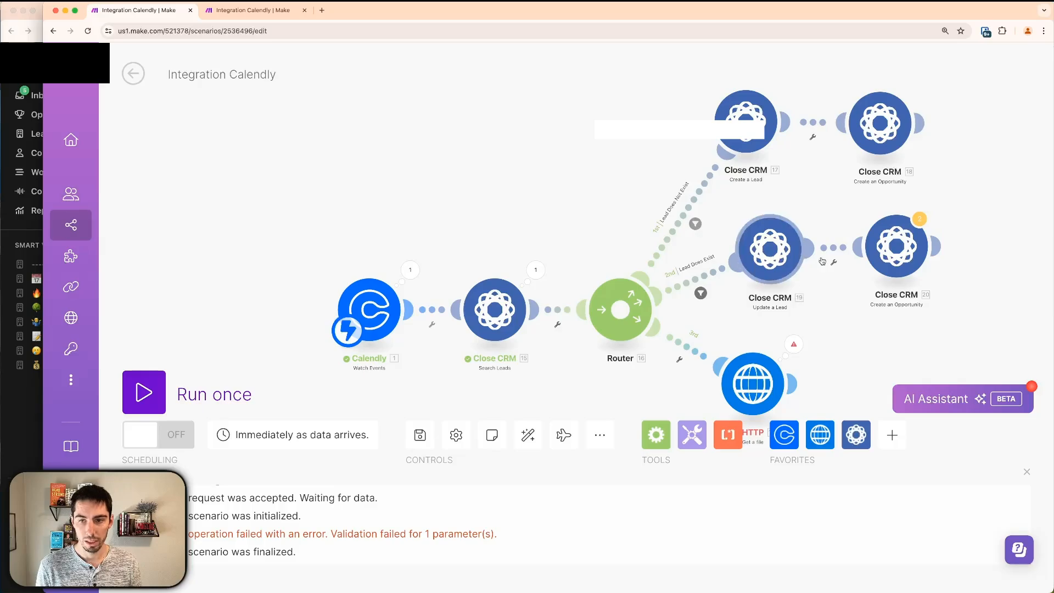
click(891, 251)
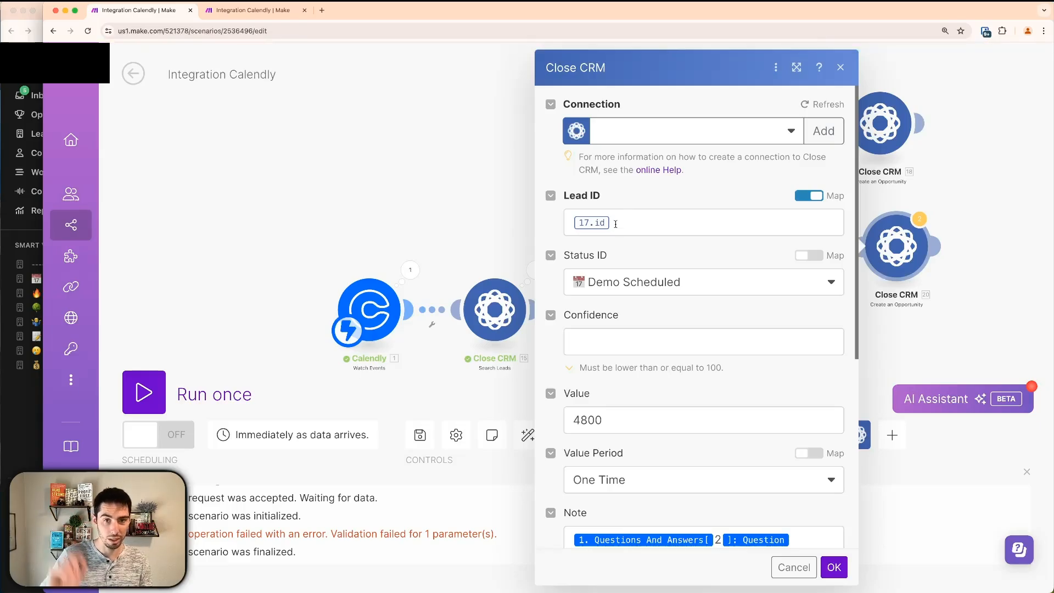
click(616, 224)
key(BackSpace)
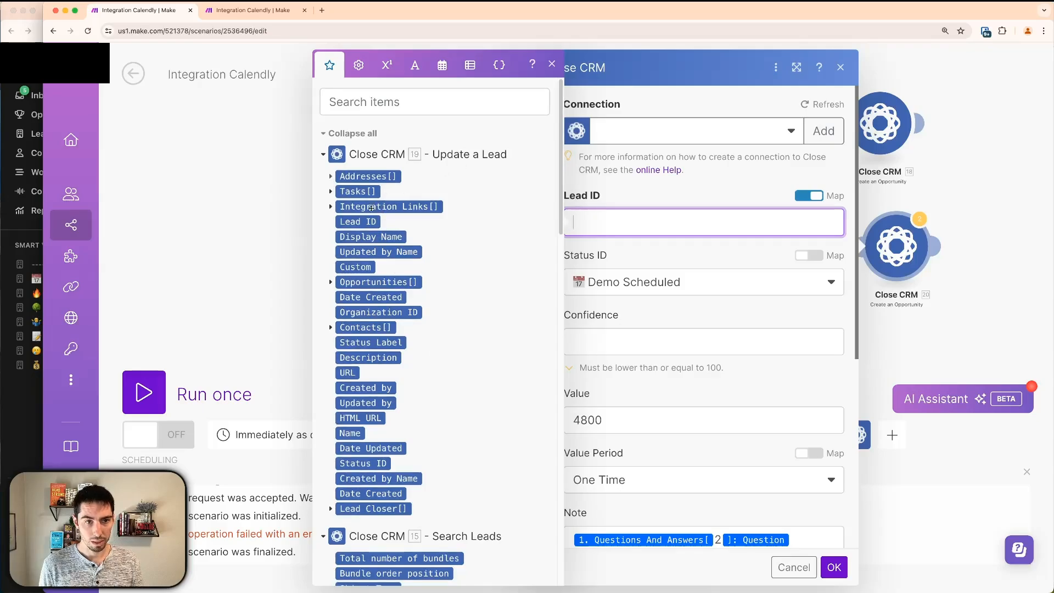
scroll(373, 387, down, 3)
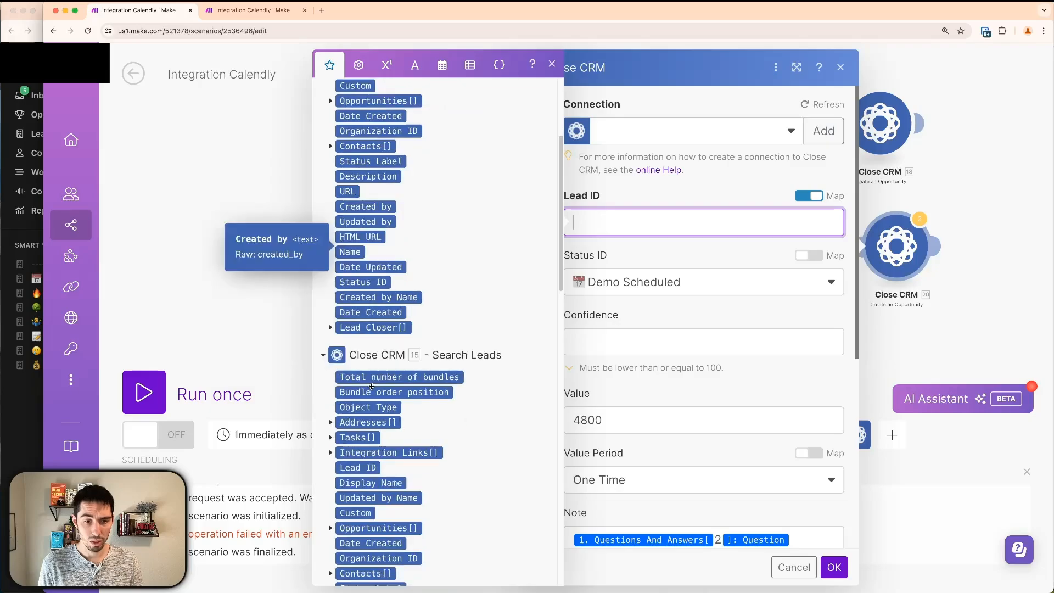
scroll(383, 446, up, 3)
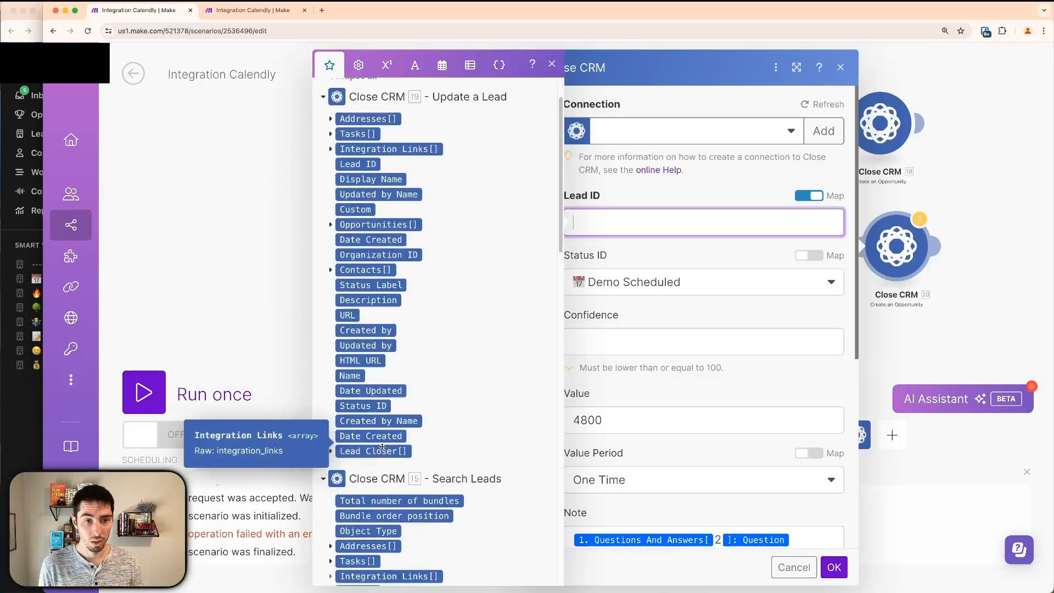
click(358, 213)
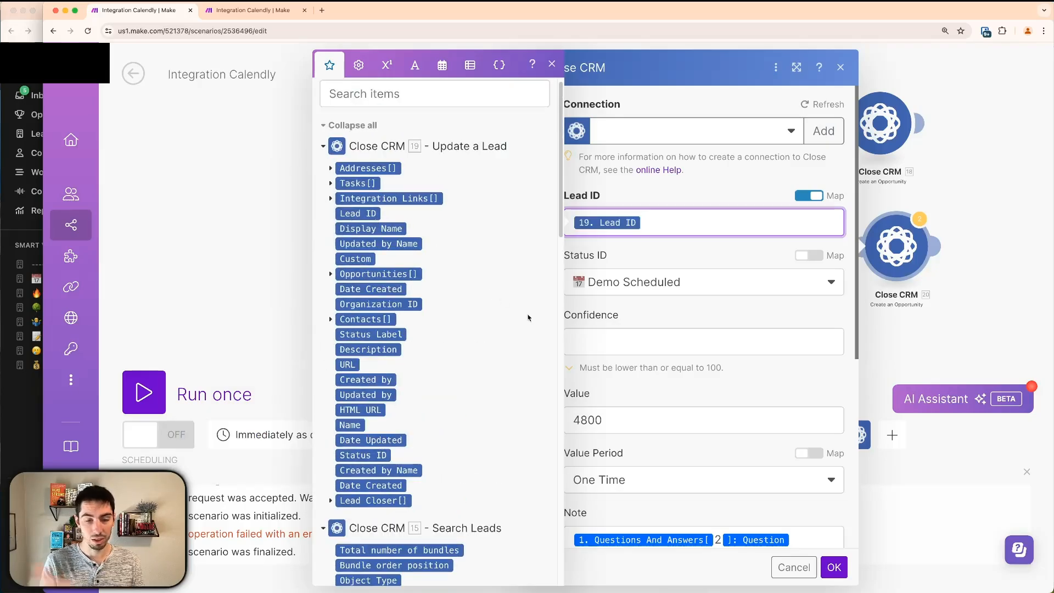
click(643, 317)
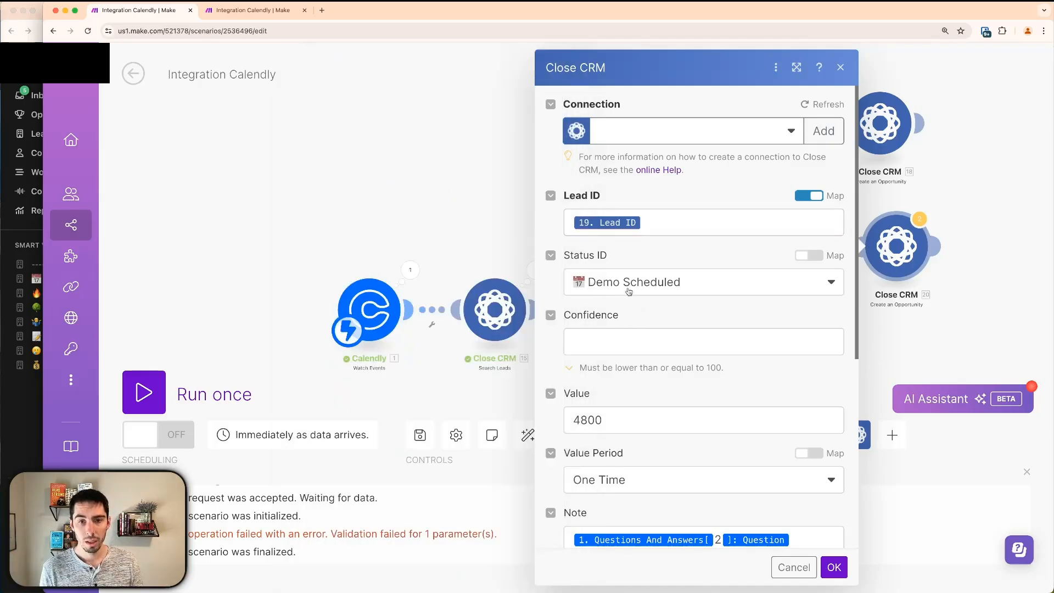
scroll(639, 367, down, 4)
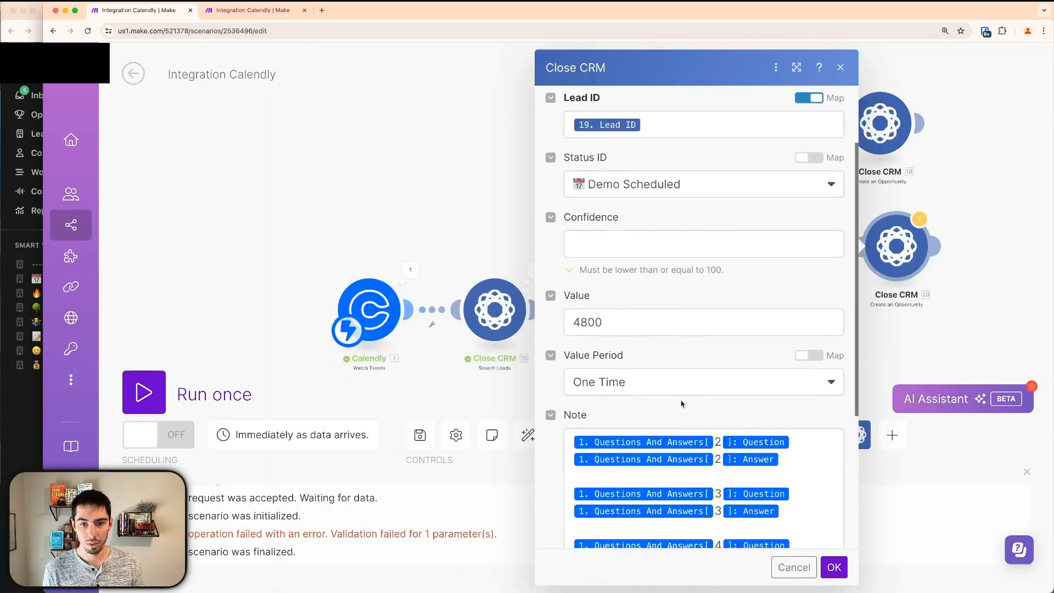
scroll(743, 438, down, 3)
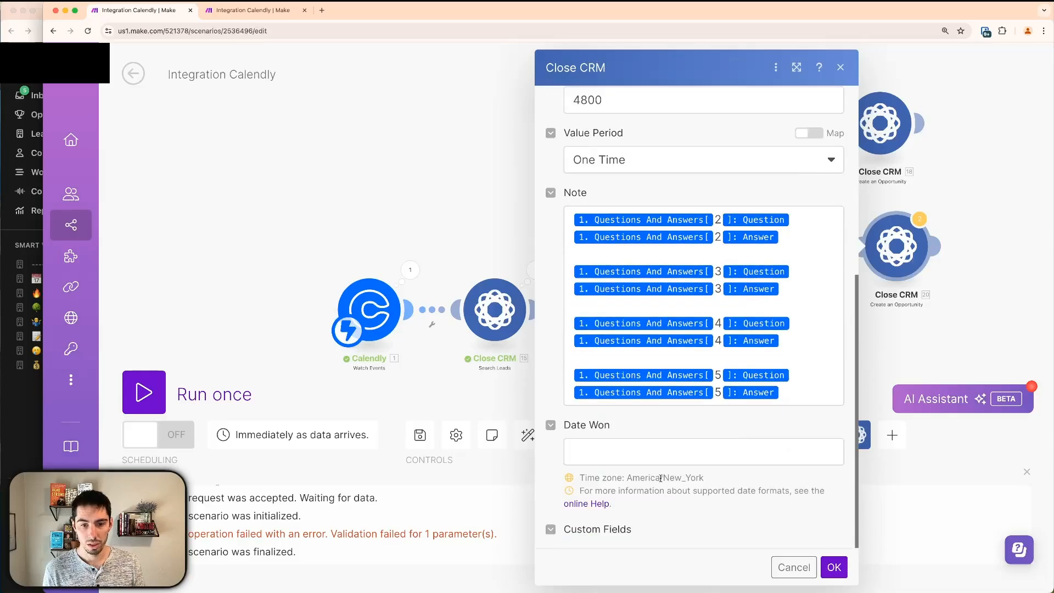
click(834, 568)
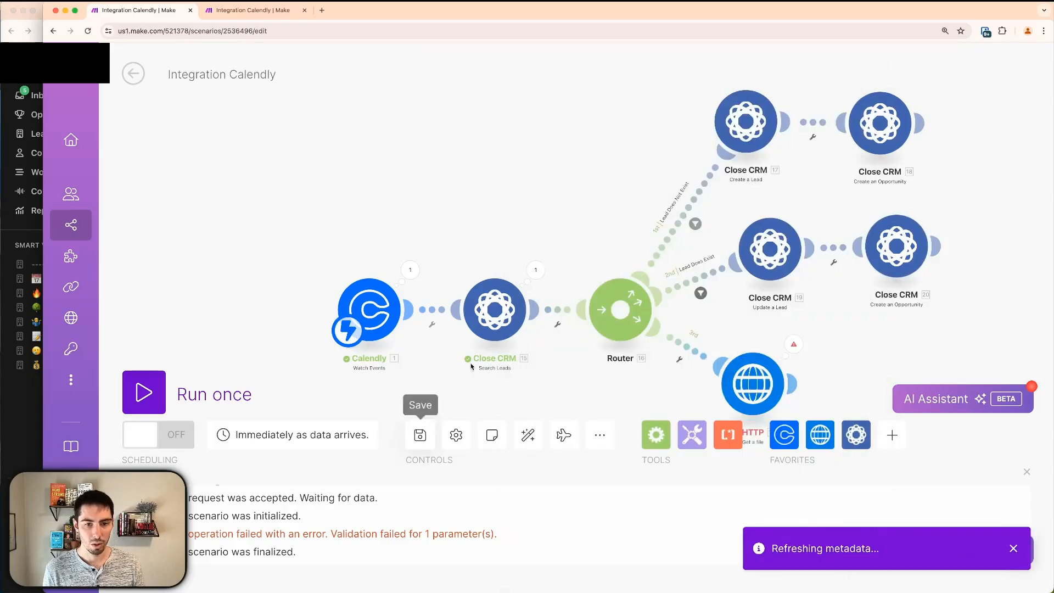
Run the scenario once with the existing webhook data to test the Lead Does Not Exist route.
drag(588, 252, 570, 219)
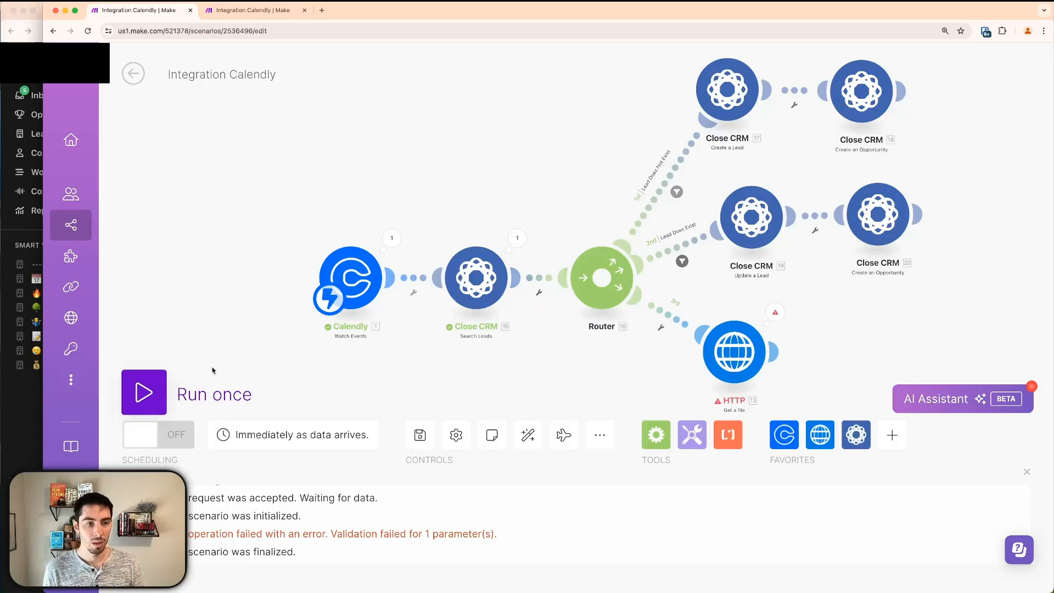
click(154, 397)
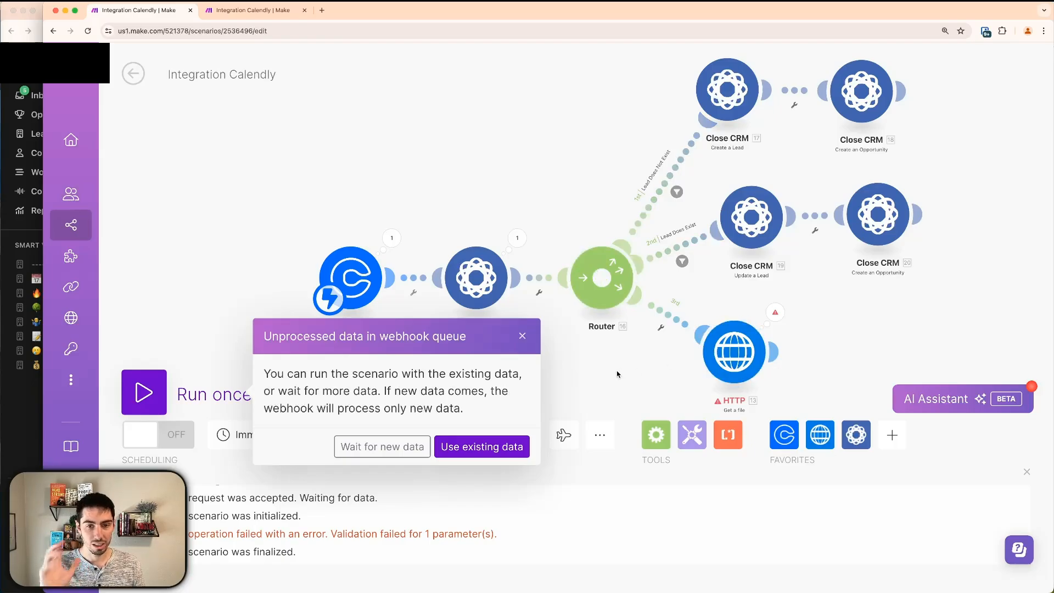
click(485, 447)
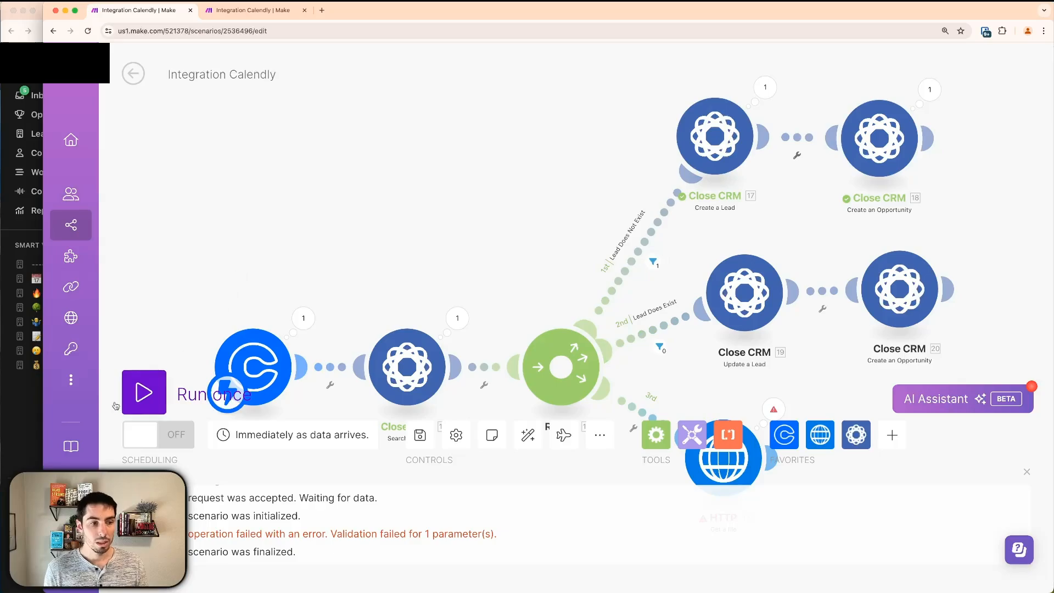
Switch to Close, open the newest test lead, and examine its contact details and the fields of its Demo Scheduled opportunity.
click(28, 417)
click(59, 134)
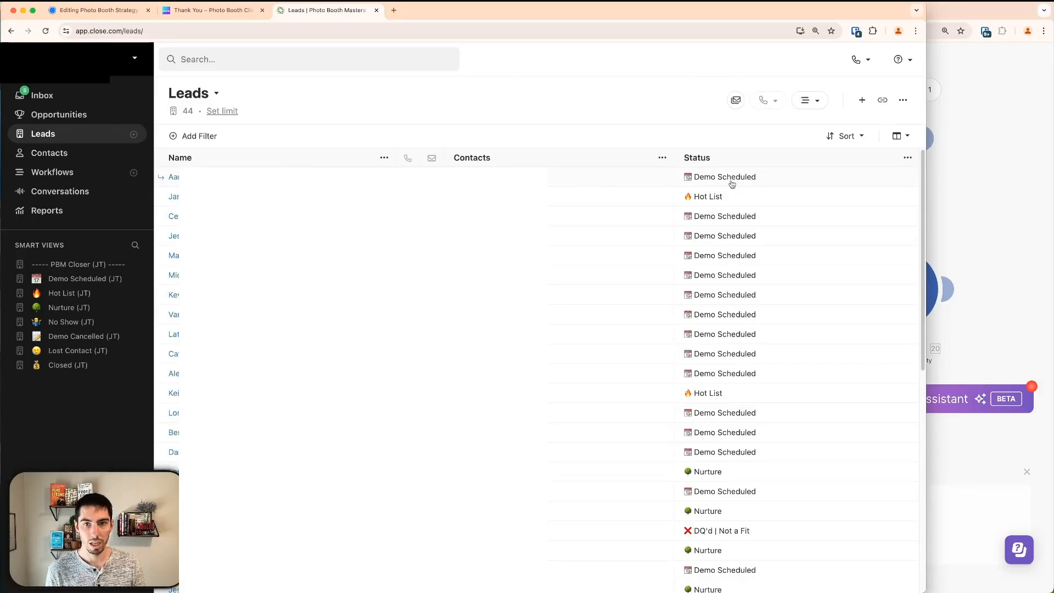
click(174, 177)
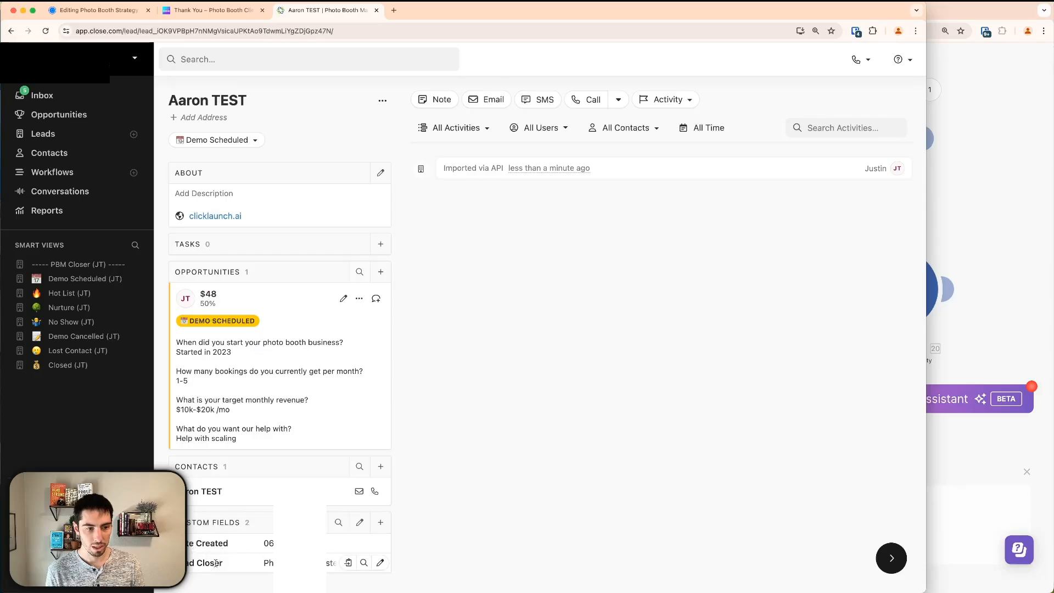
click(262, 494)
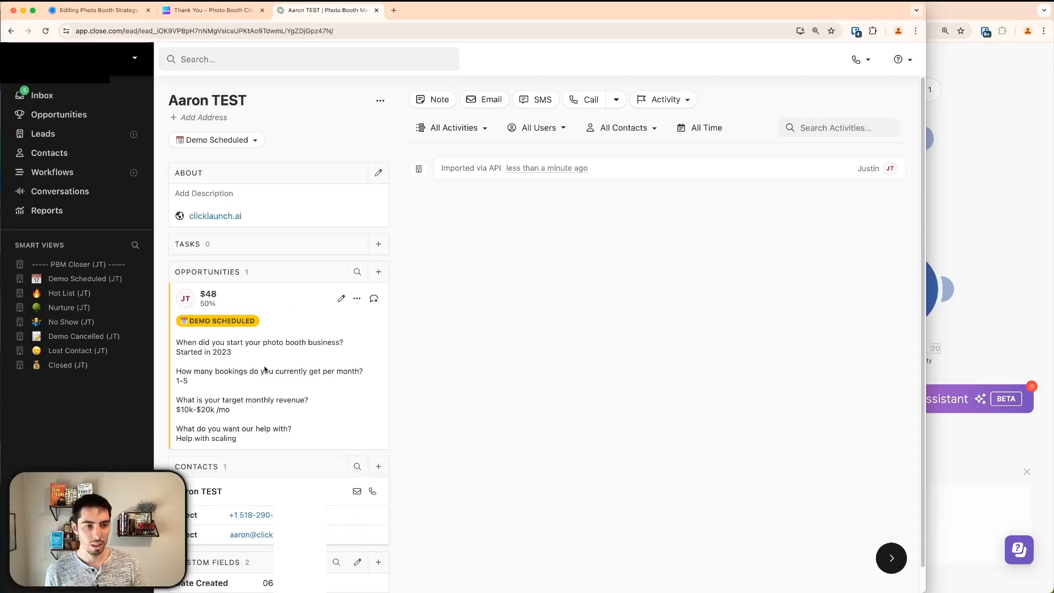
click(341, 299)
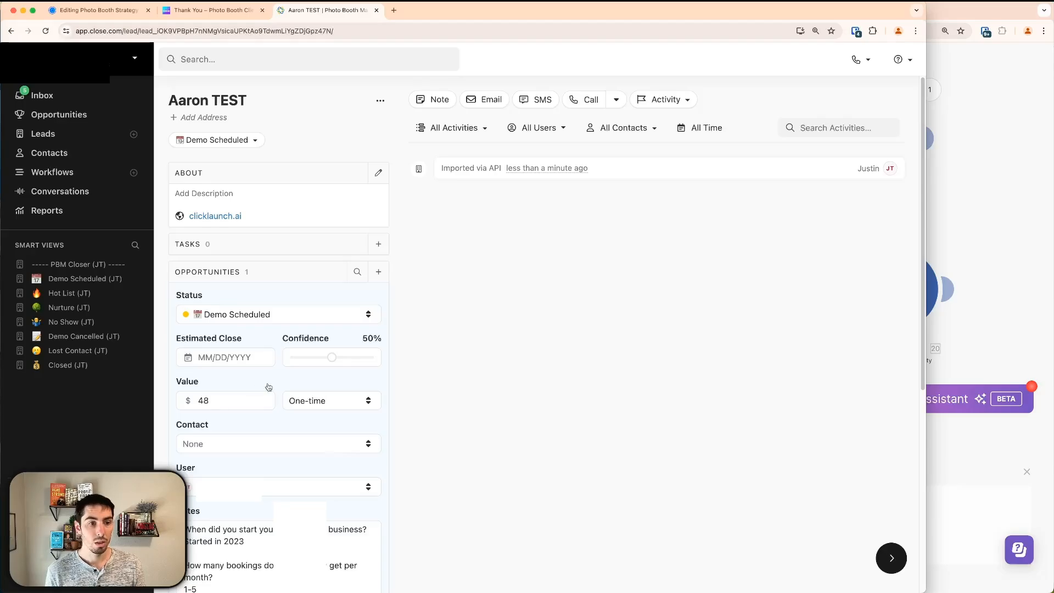
Return to Make and set Value to 4800000 in the Create an Opportunity module on the Lead Does Not Exist route.
click(936, 258)
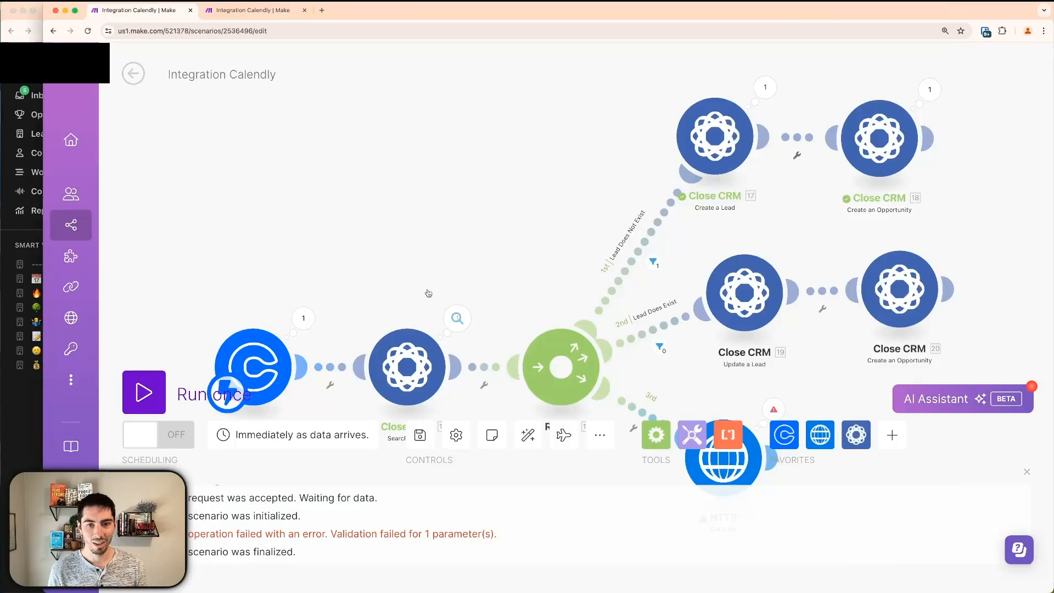
click(381, 342)
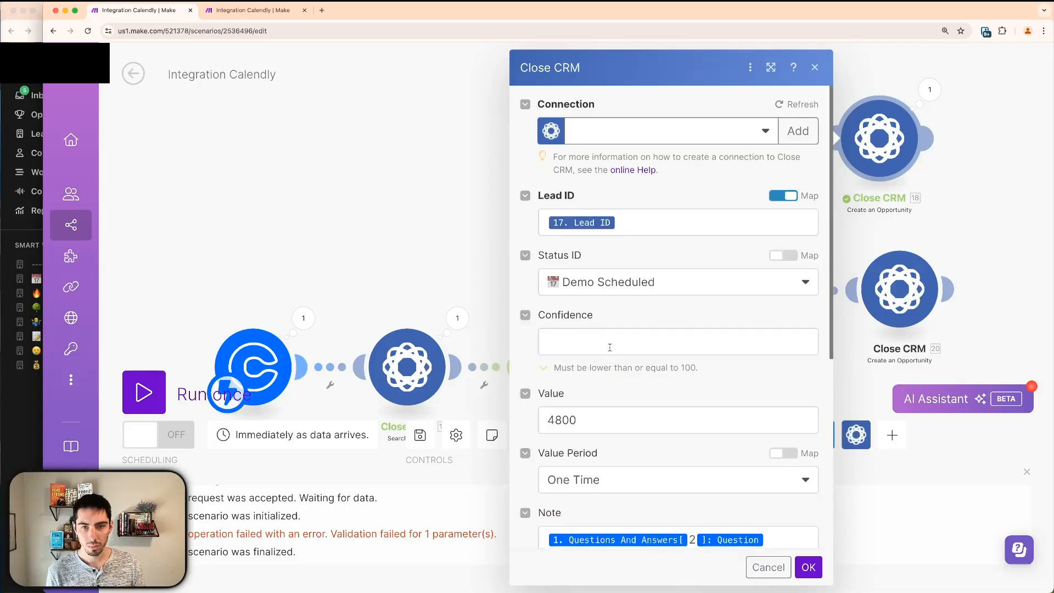
scroll(612, 360, down, 3)
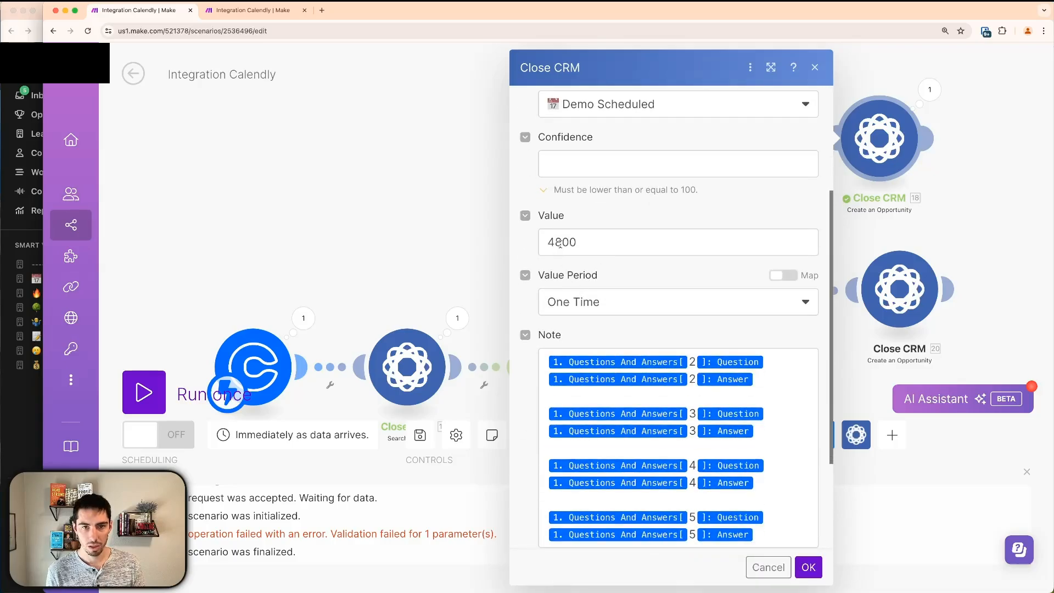
click(586, 242)
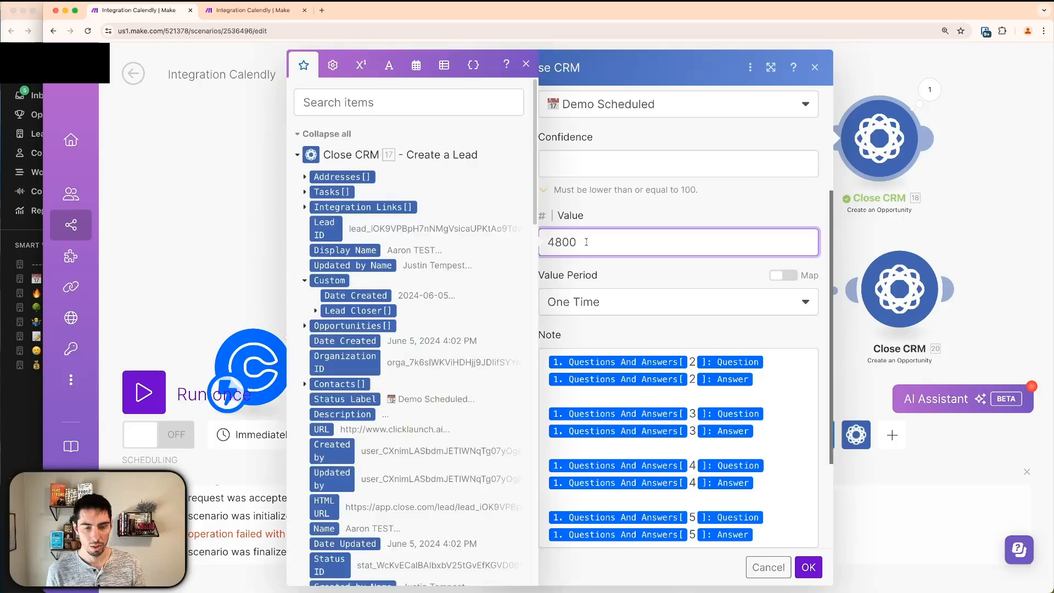
text(0)
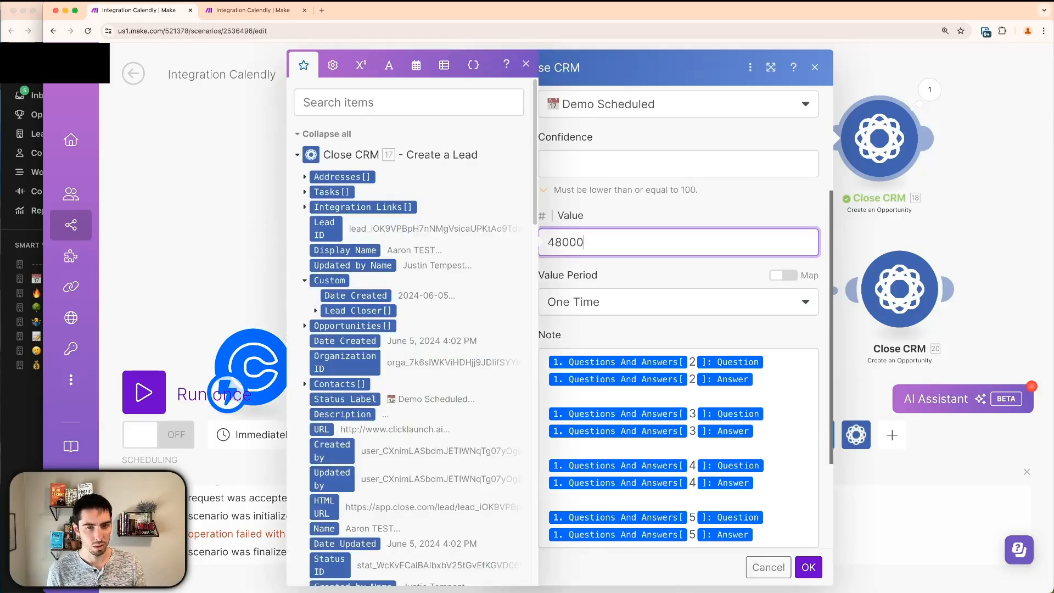
text(00)
scroll(622, 298, up, 2)
scroll(621, 297, down, 5)
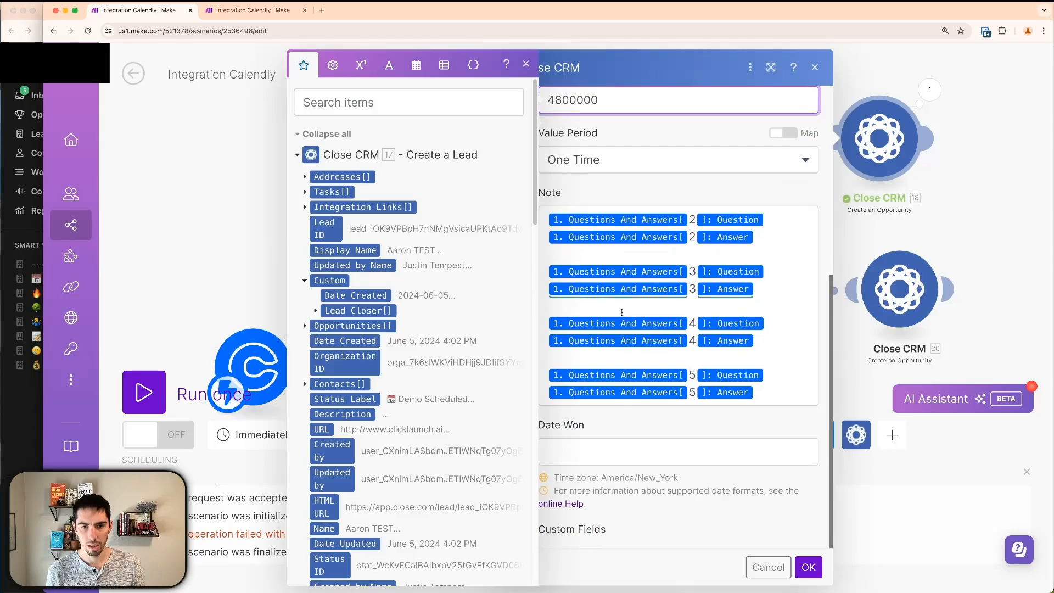
Map Date Won to Calendly's Created At, checking the opportunity's Estimated Close field in Close, and save the module.
click(586, 454)
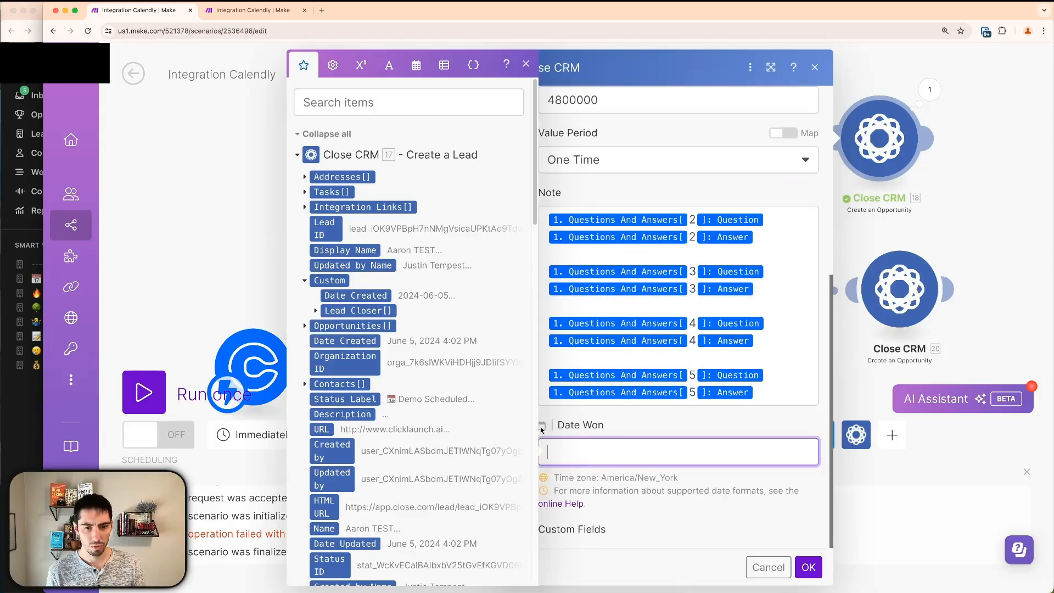
click(29, 389)
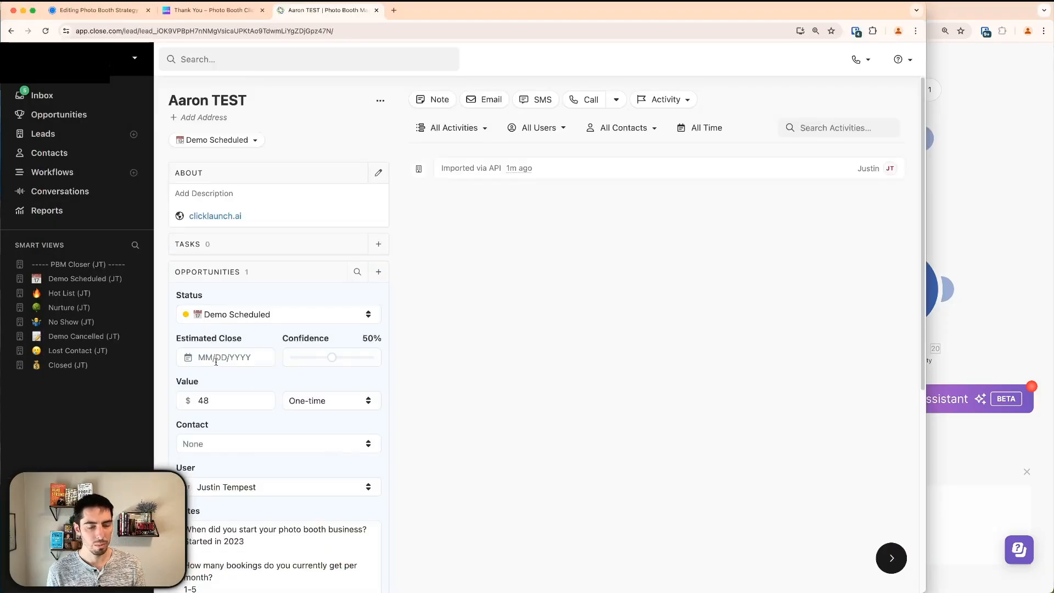
click(965, 312)
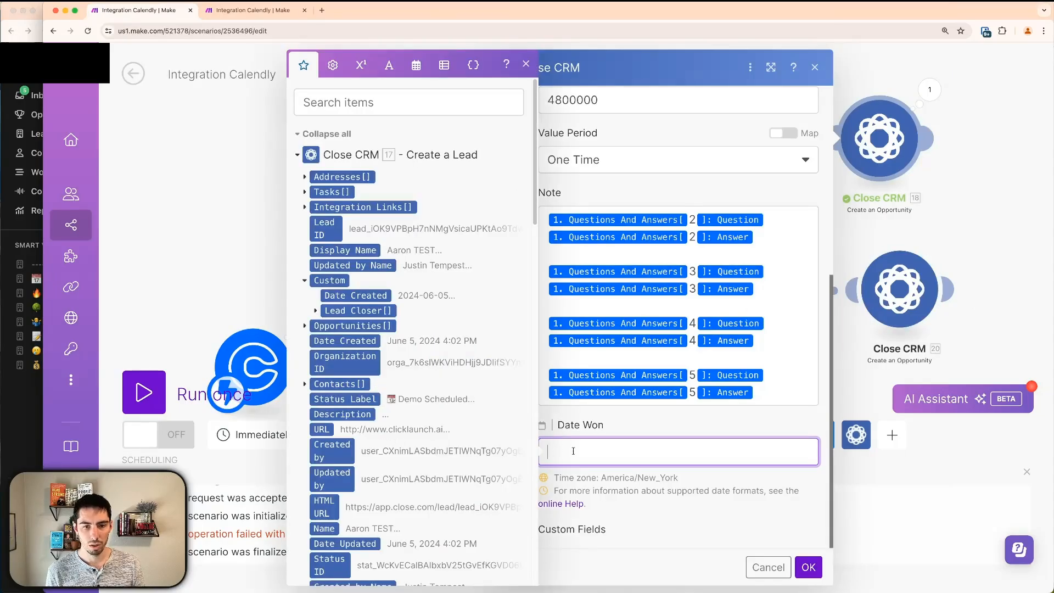
scroll(405, 409, down, 15)
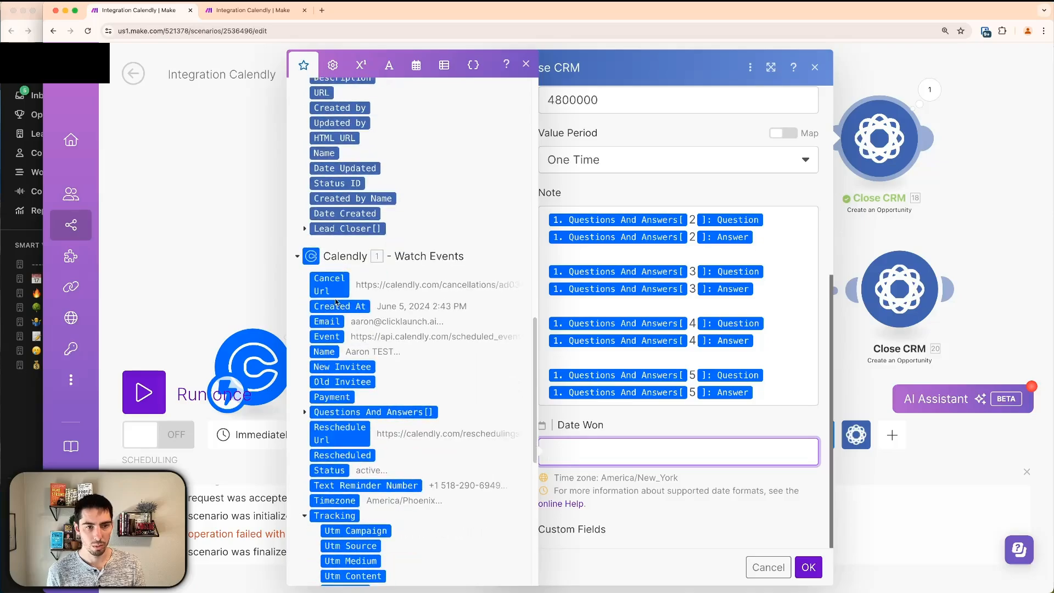
click(344, 306)
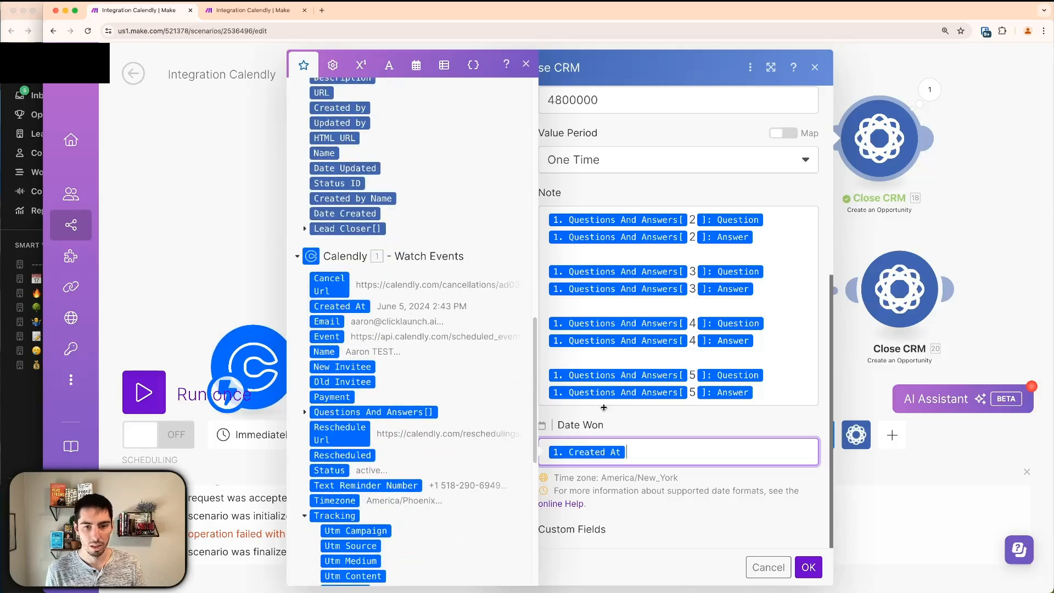
click(828, 567)
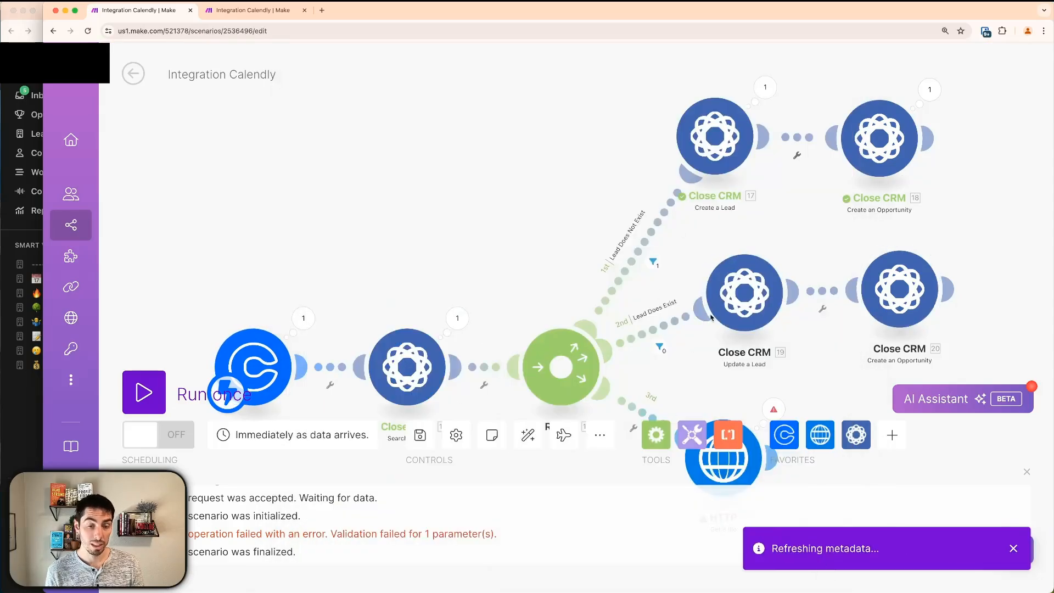
Switch to Close and delete the opportunity from the test lead.
click(23, 411)
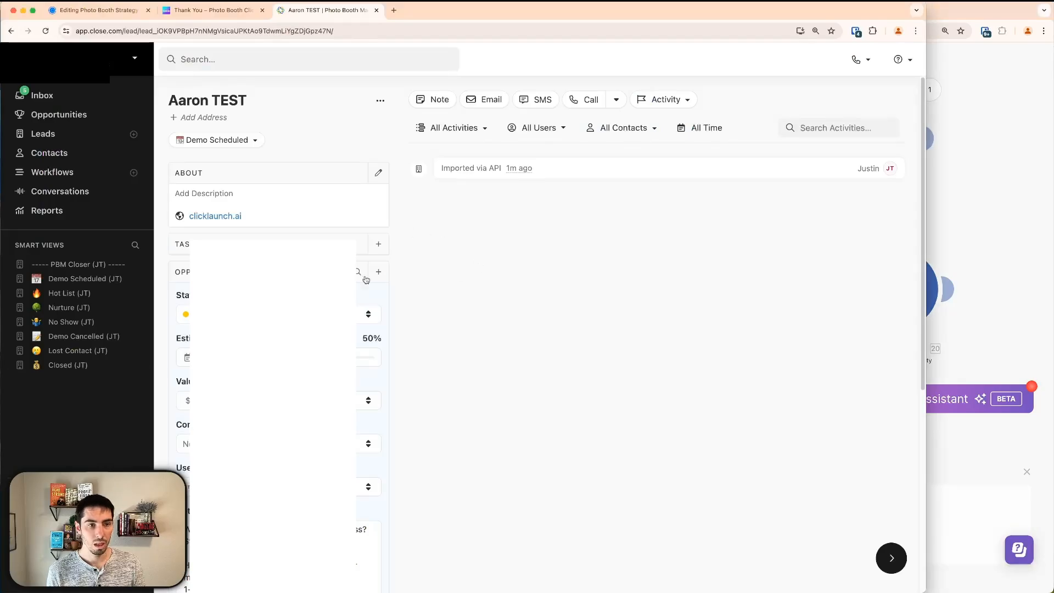
scroll(363, 292, down, 5)
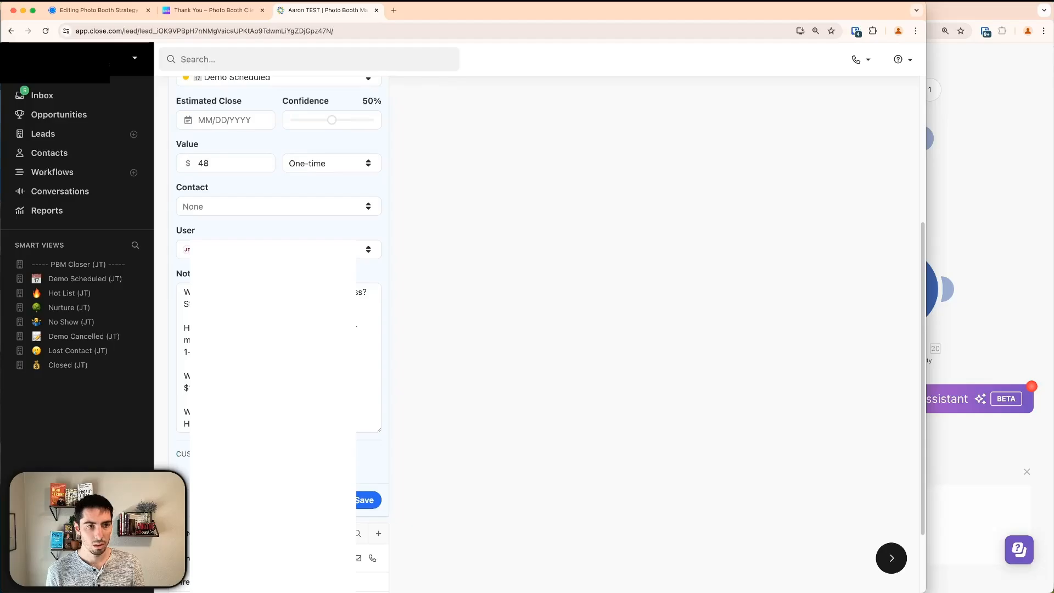
click(187, 500)
click(599, 179)
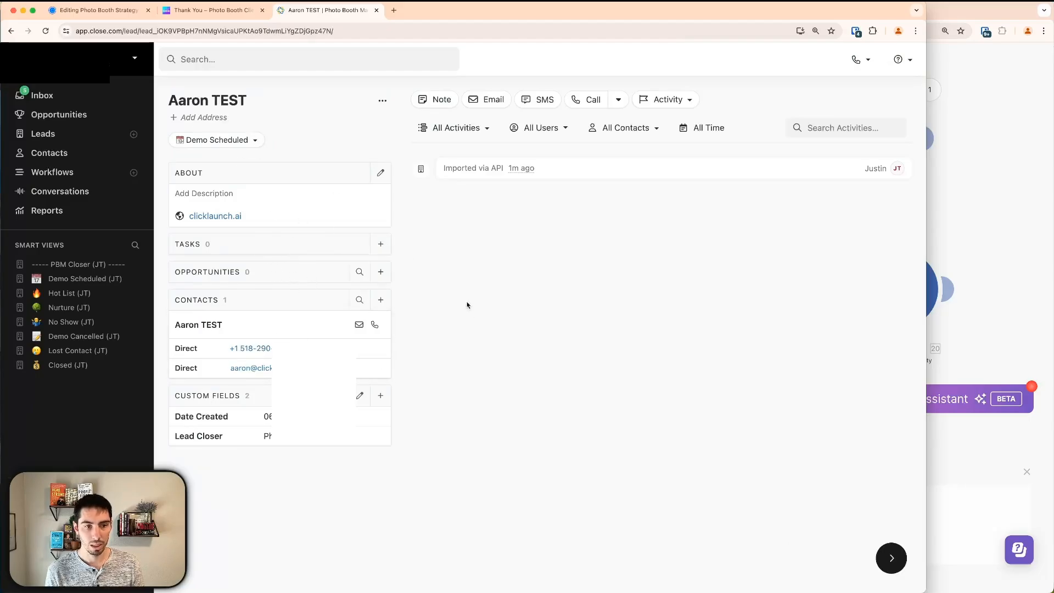
Return to Make and run the scenario again with the existing webhook data to test the Lead Does Exist route.
click(977, 267)
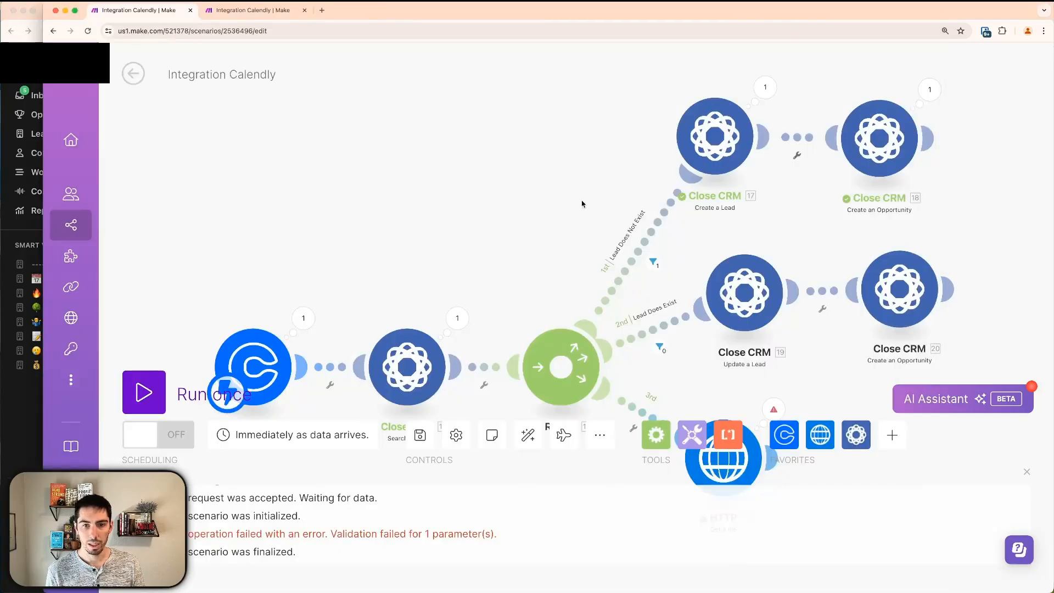
click(145, 393)
click(483, 444)
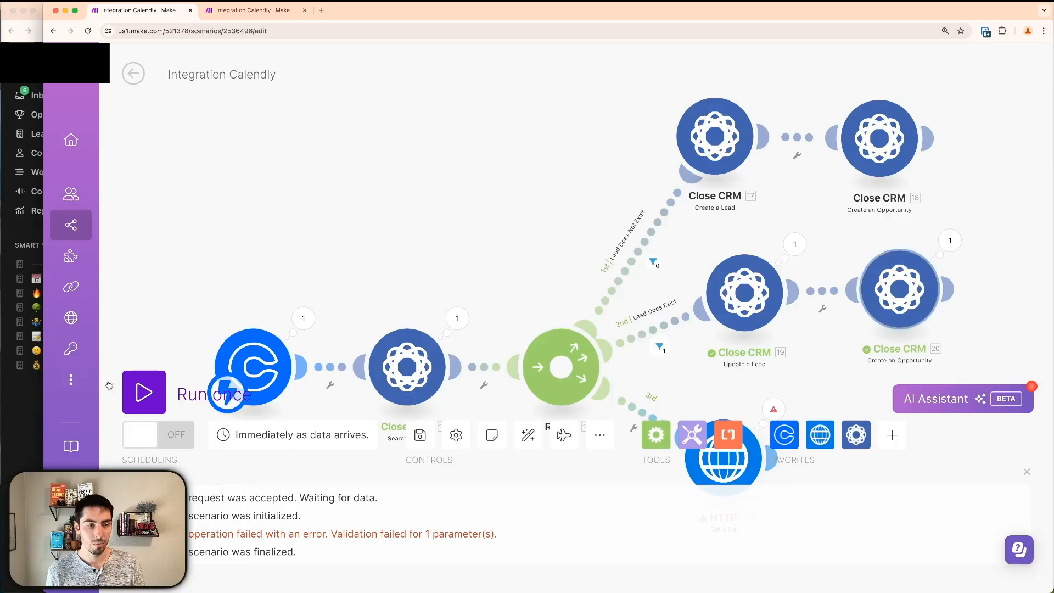
Switch to Close and open the test lead's opportunity to check its value and estimated close date.
click(24, 423)
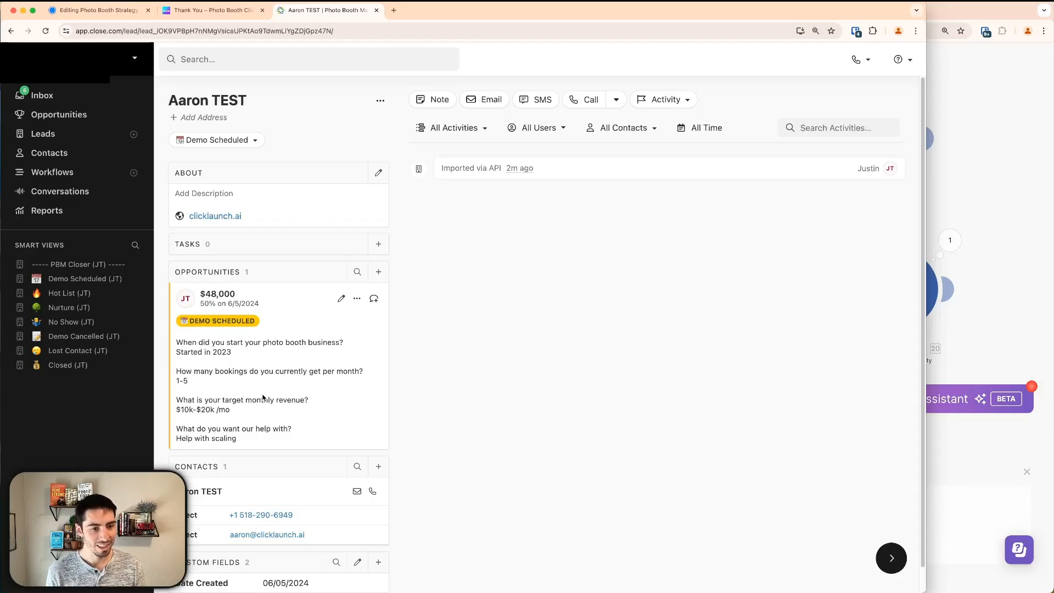
click(341, 298)
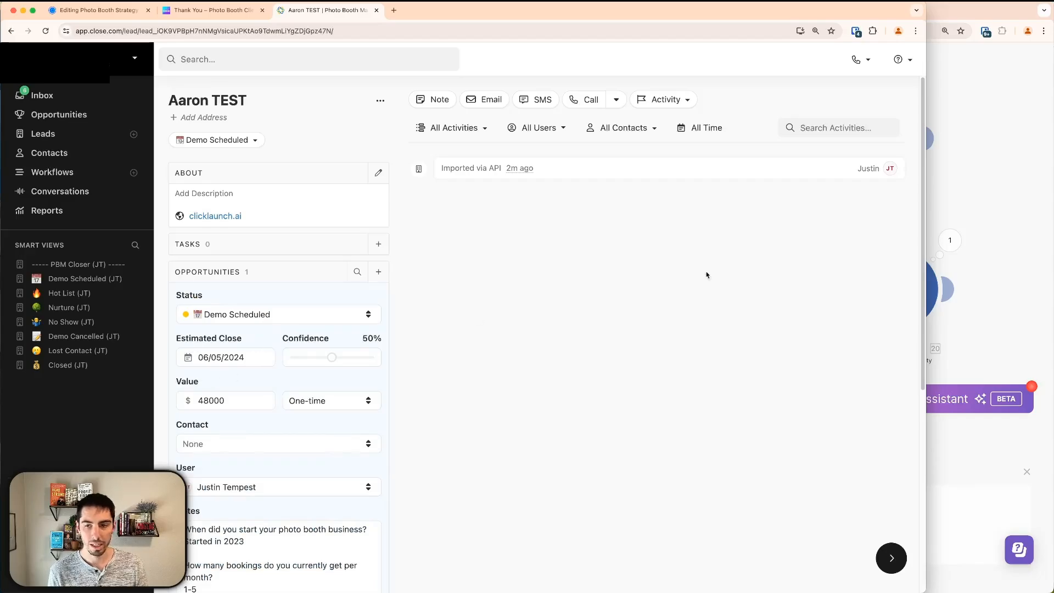
Return to Make, set Value to 480000 in the Create an Opportunity module on the Lead Does Exist route, and save it.
click(1001, 312)
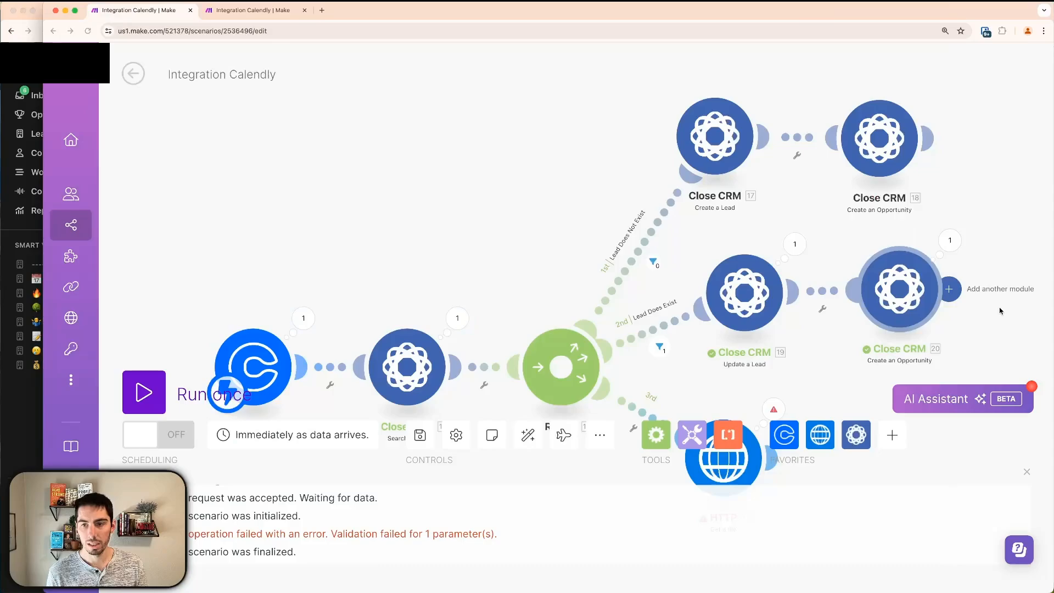
click(915, 290)
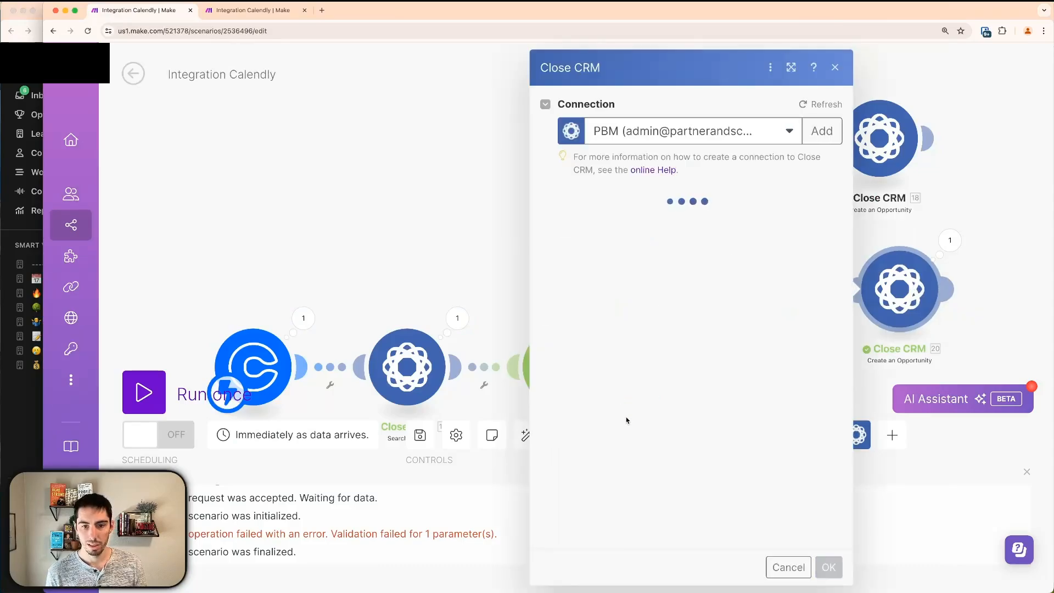
scroll(565, 432, down, 10)
scroll(647, 290, up, 3)
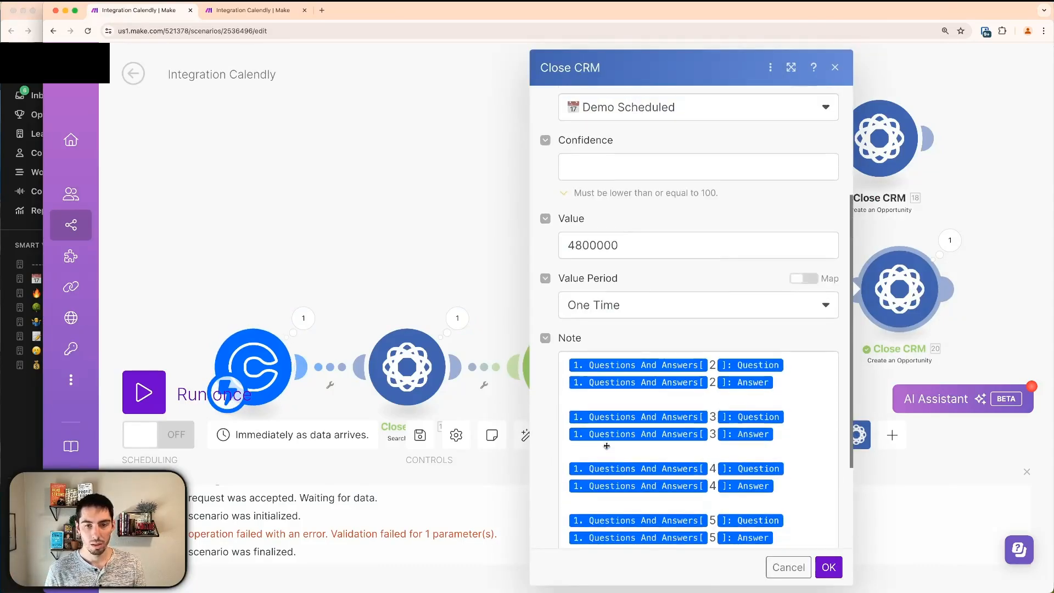
scroll(626, 489, down, 3)
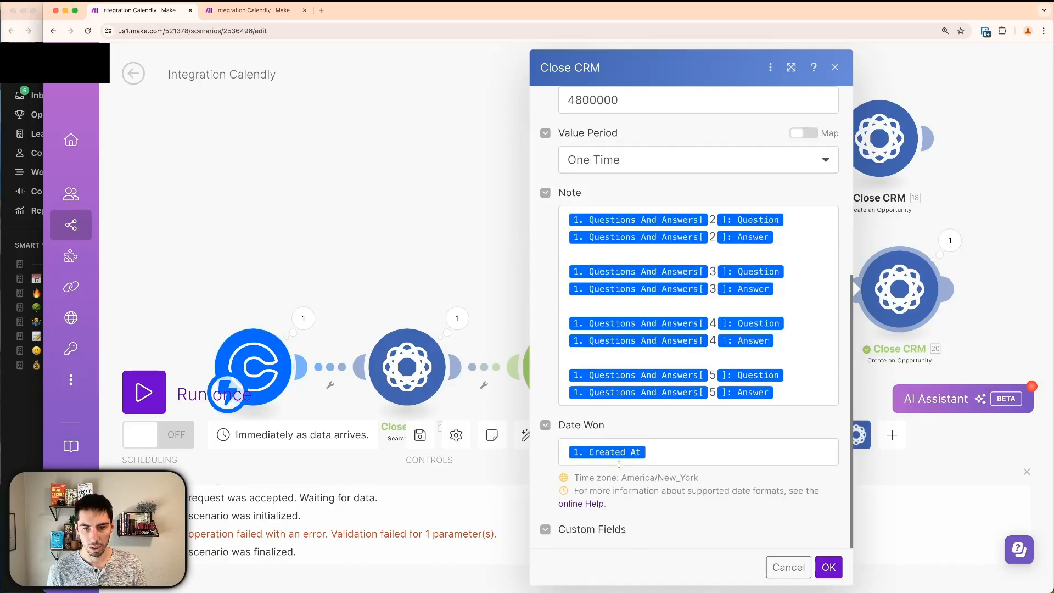
scroll(625, 475, up, 2)
scroll(625, 475, up, 1)
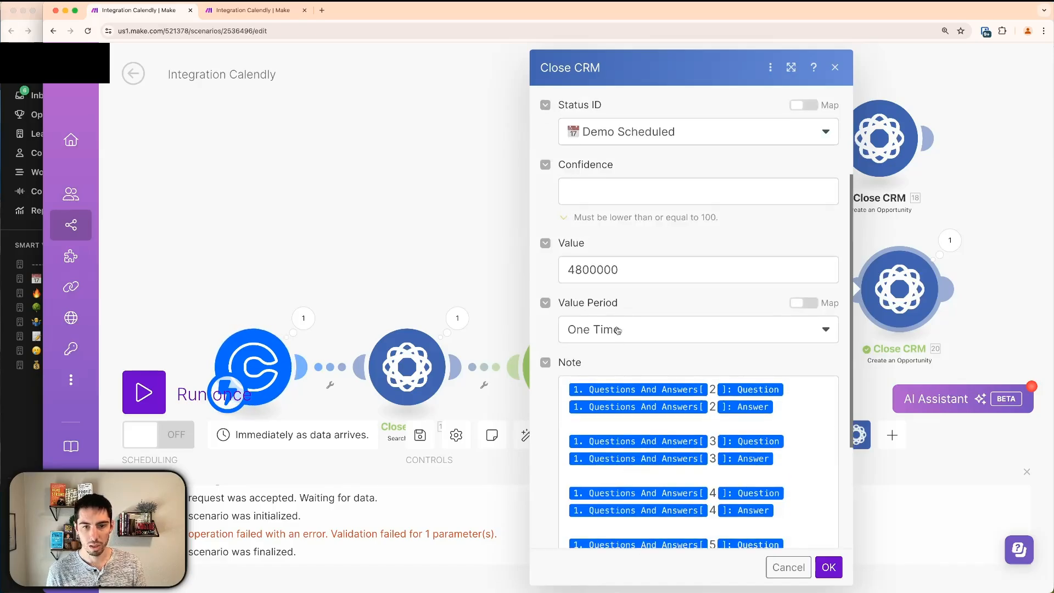
click(630, 271)
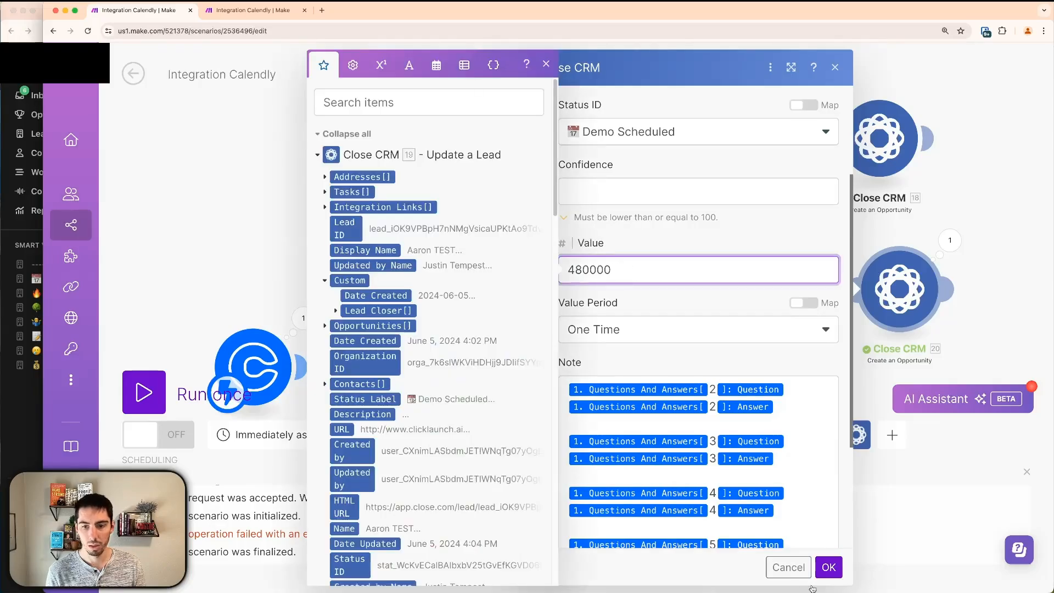
click(829, 567)
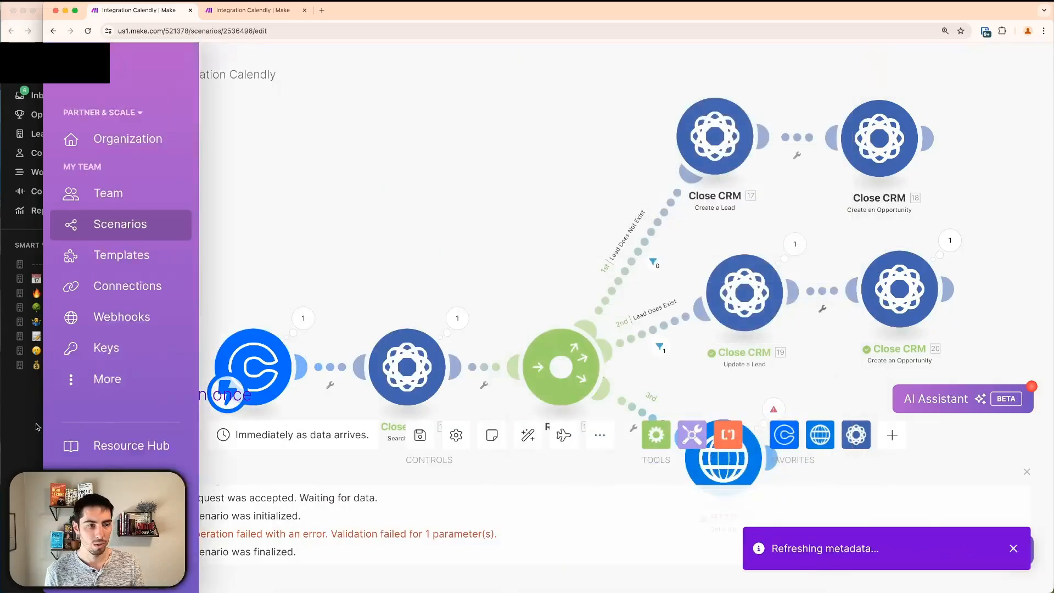
Delete the test lead's opportunity in Close, and set Value to 480000 in Make's Create an Opportunity module on the Lead Does Not Exist route.
click(36, 427)
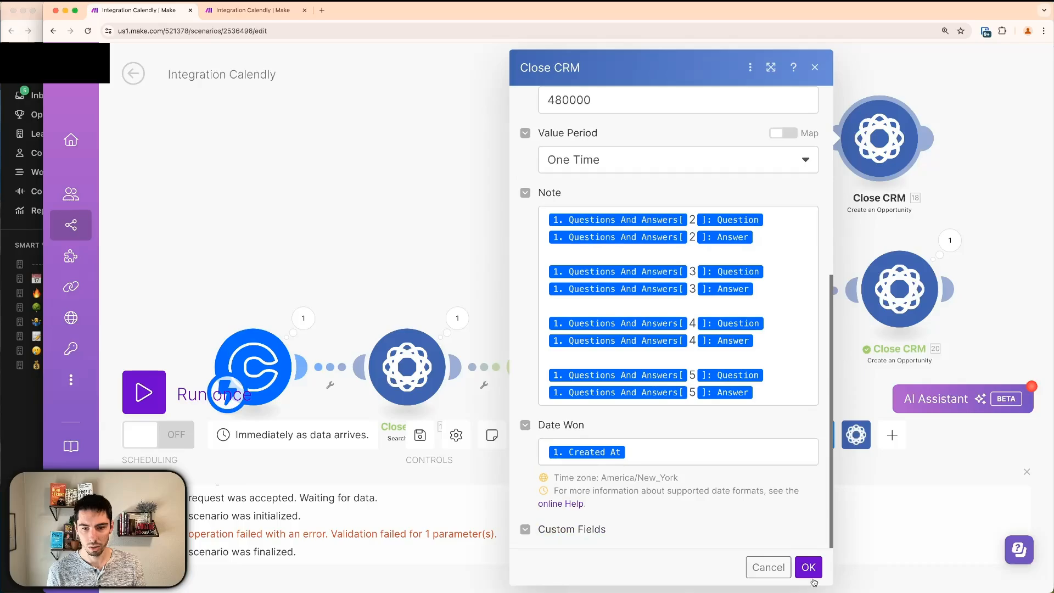
click(811, 575)
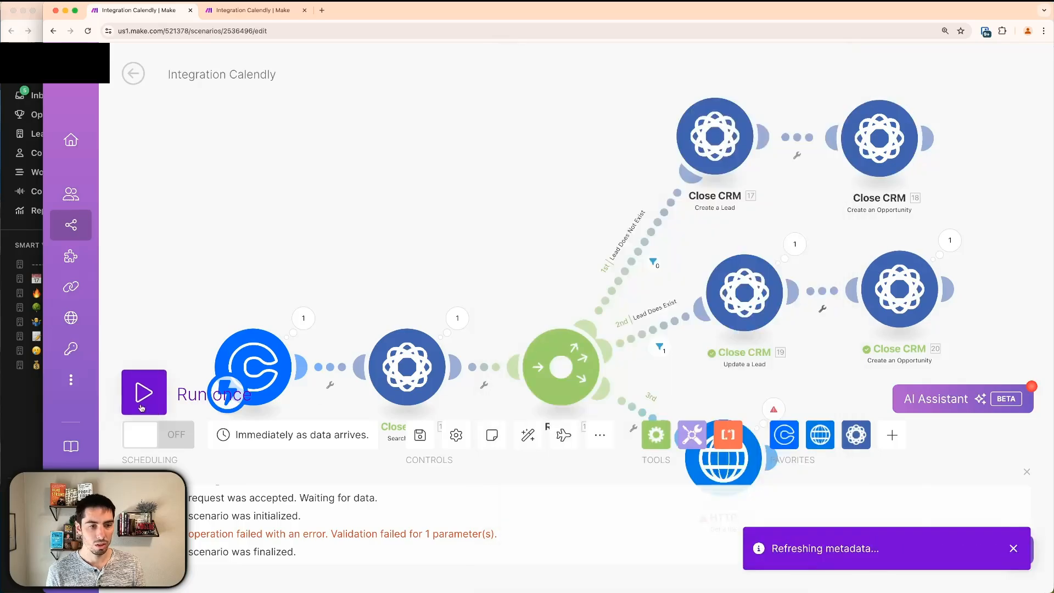
Run the scenario once with the existing webhook data and check the new opportunity's details in Close.
click(141, 398)
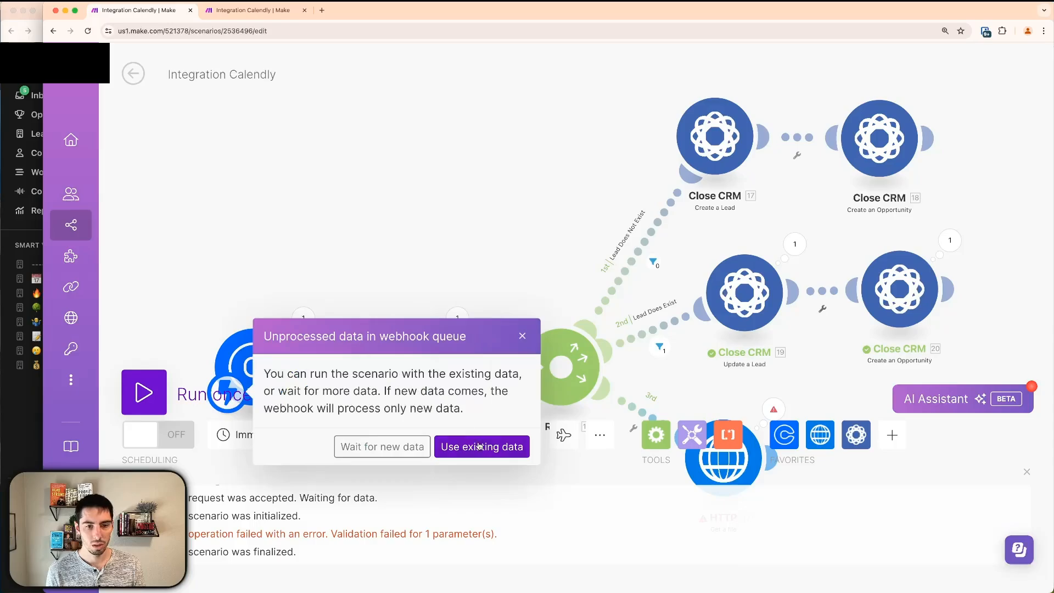
click(480, 447)
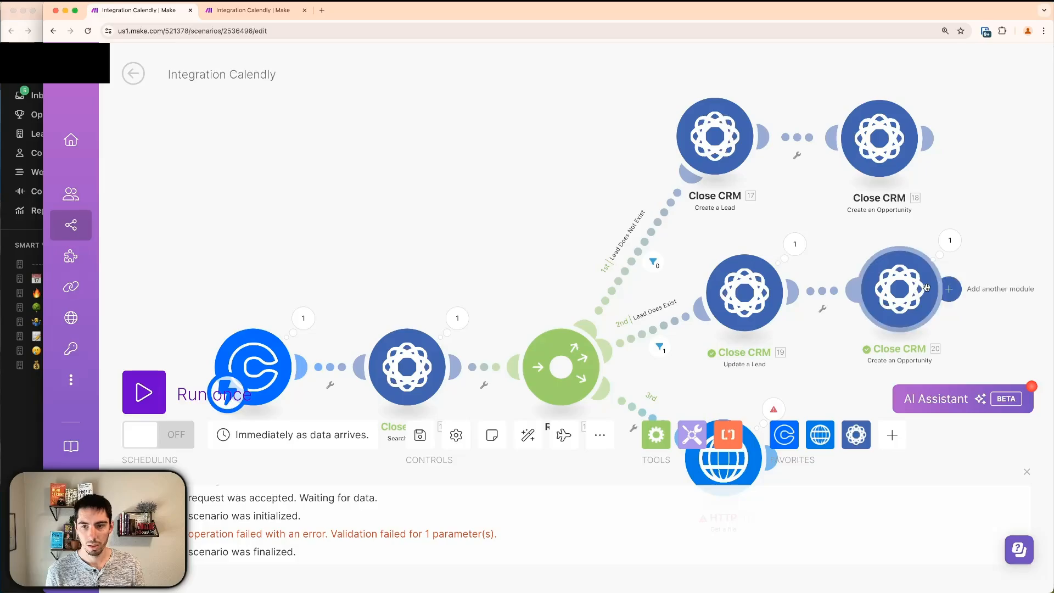
click(18, 434)
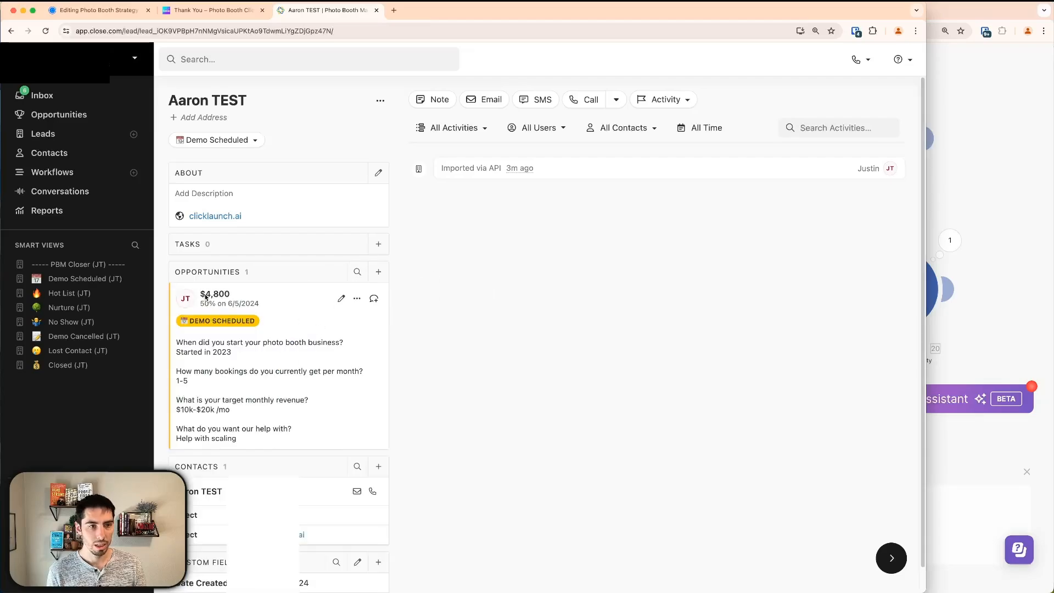
click(340, 299)
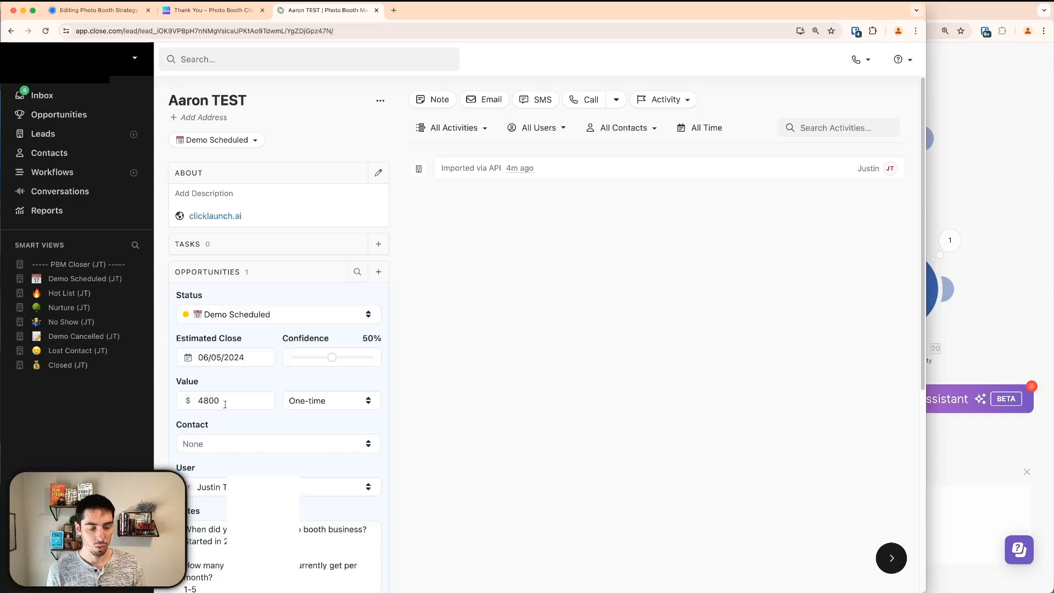
scroll(225, 405, down, 3)
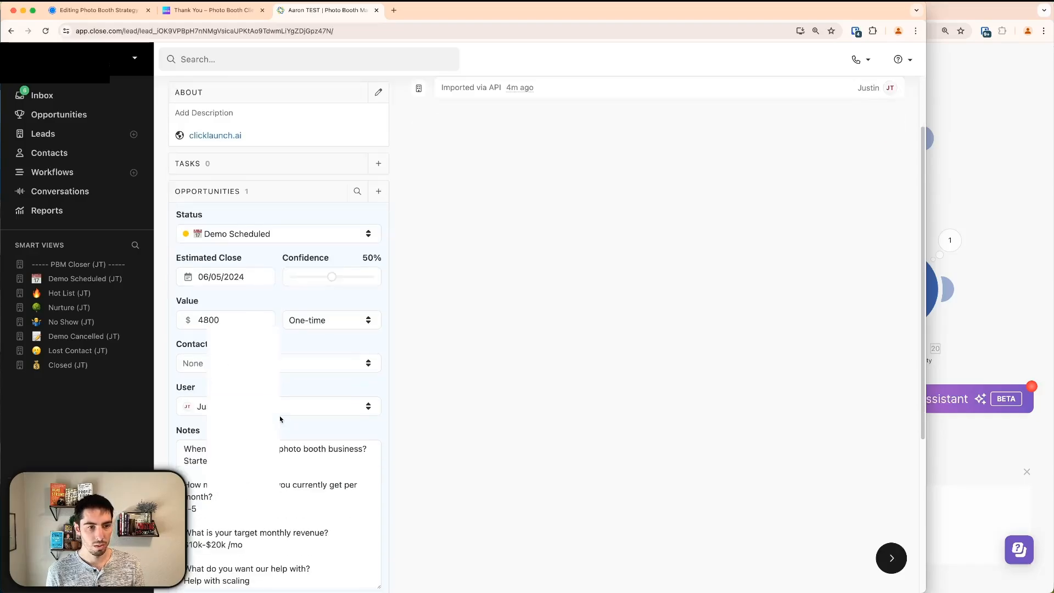
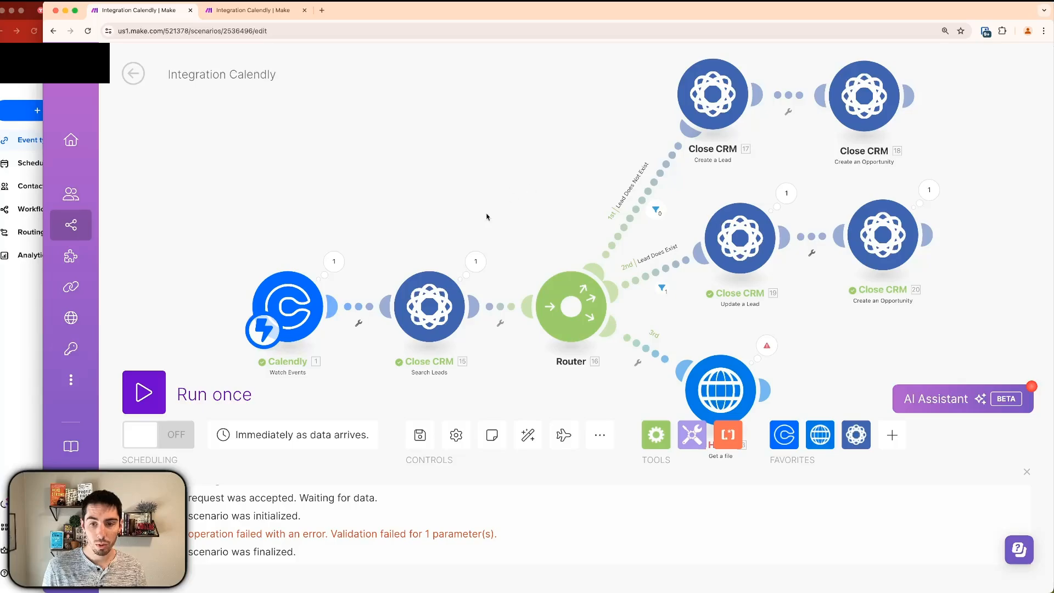
Examine the Calendly Watch Events output in Make, expanding scheduled_event to locate the event_type URL.
click(330, 262)
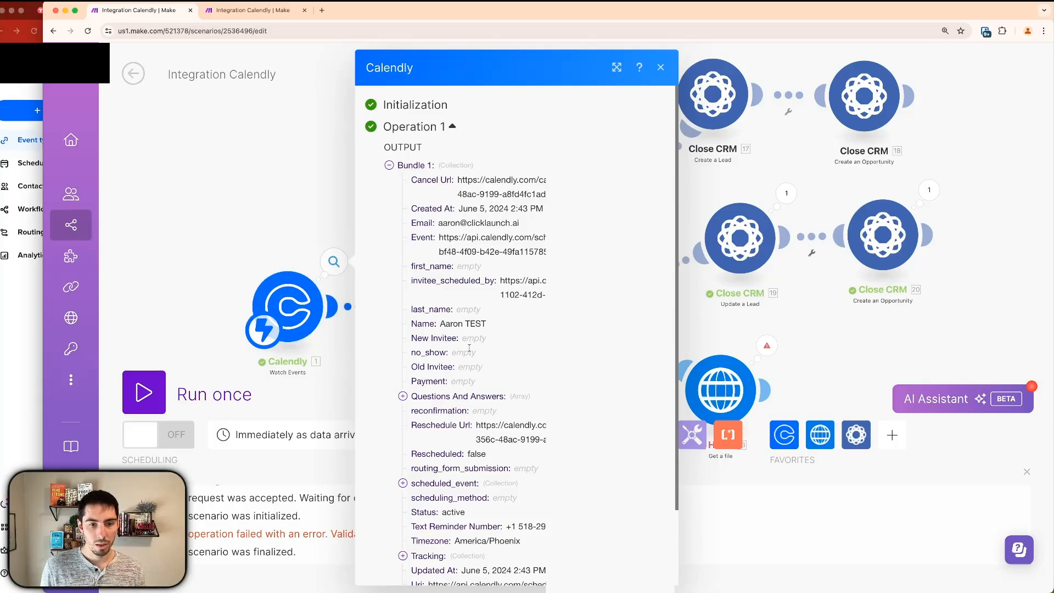
scroll(470, 348, down, 3)
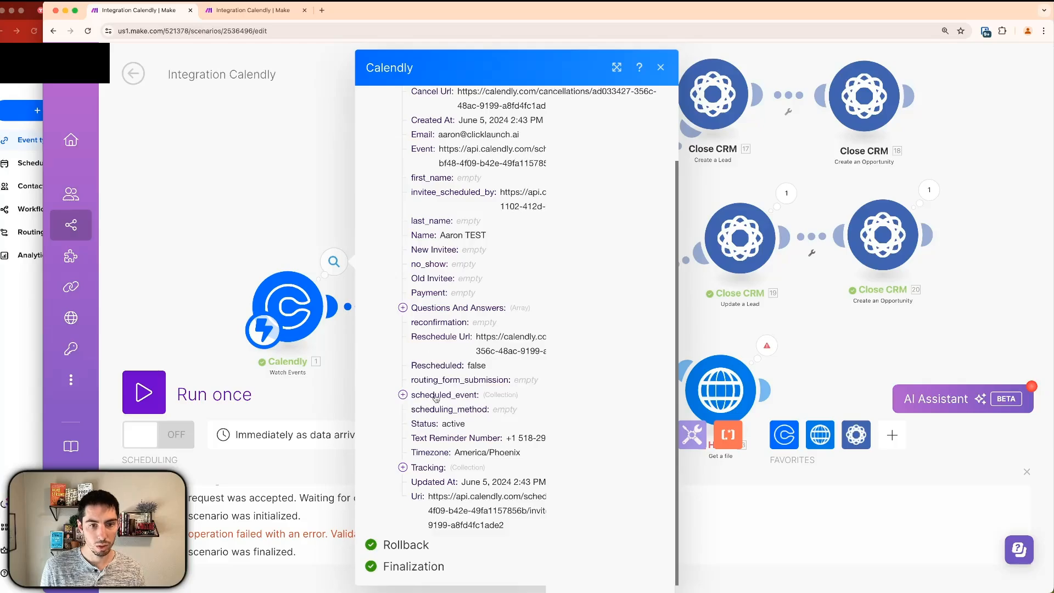
click(403, 396)
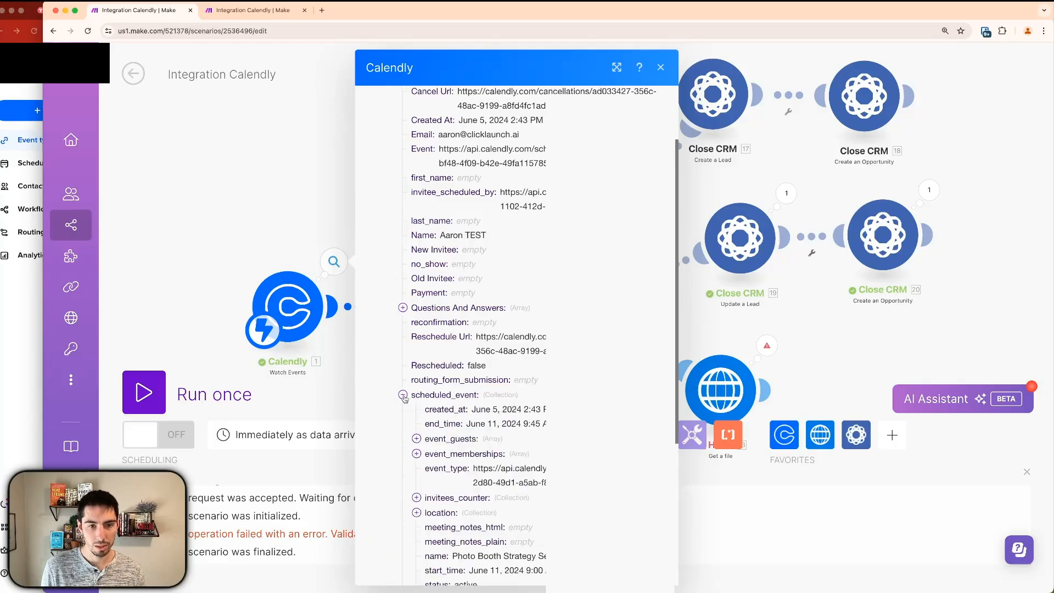
drag(425, 471, 475, 469)
triple_click(476, 469)
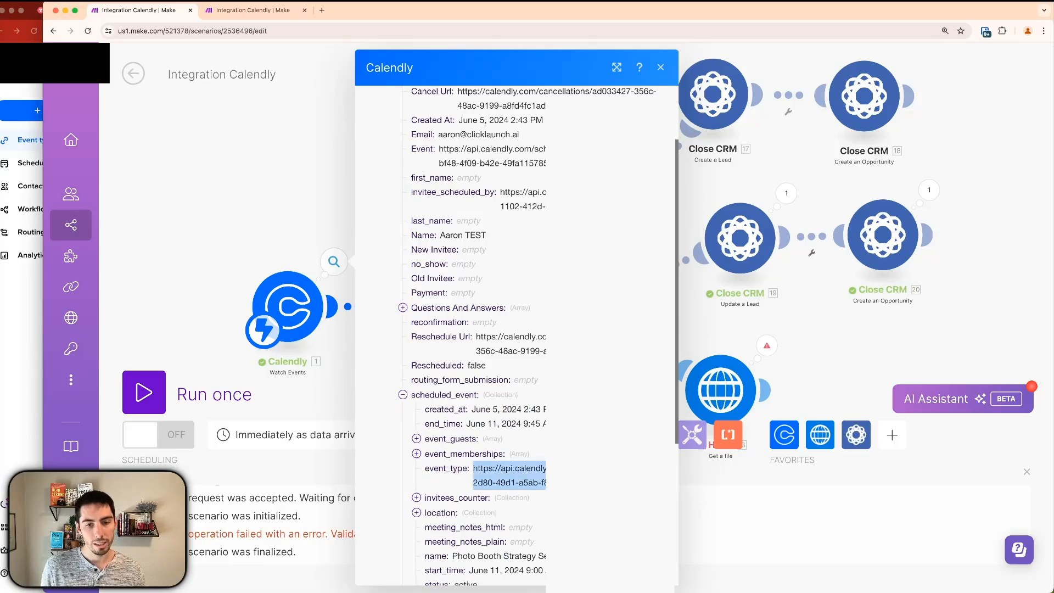
click(541, 477)
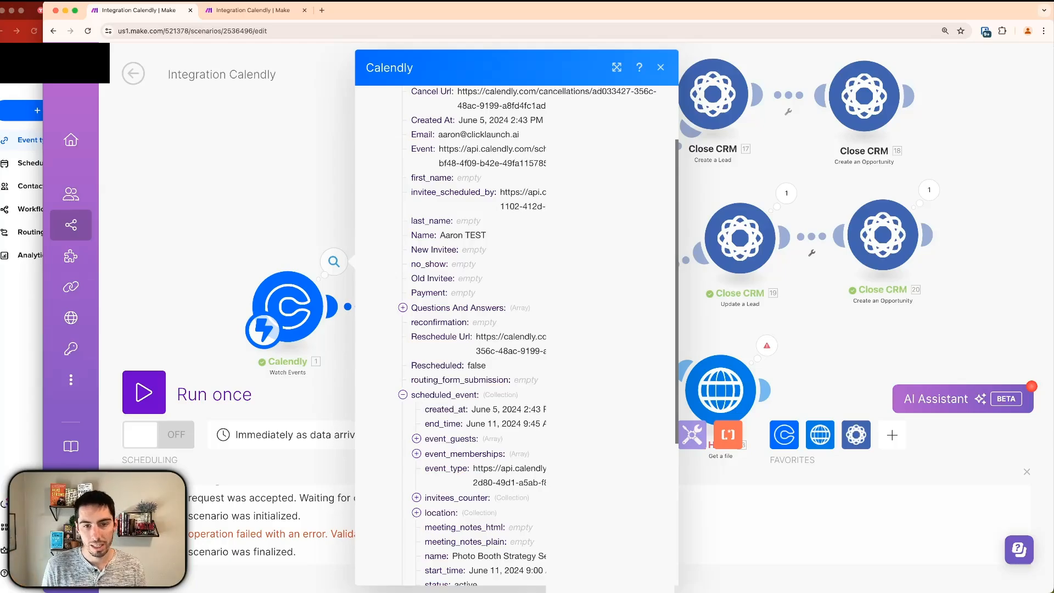
click(328, 208)
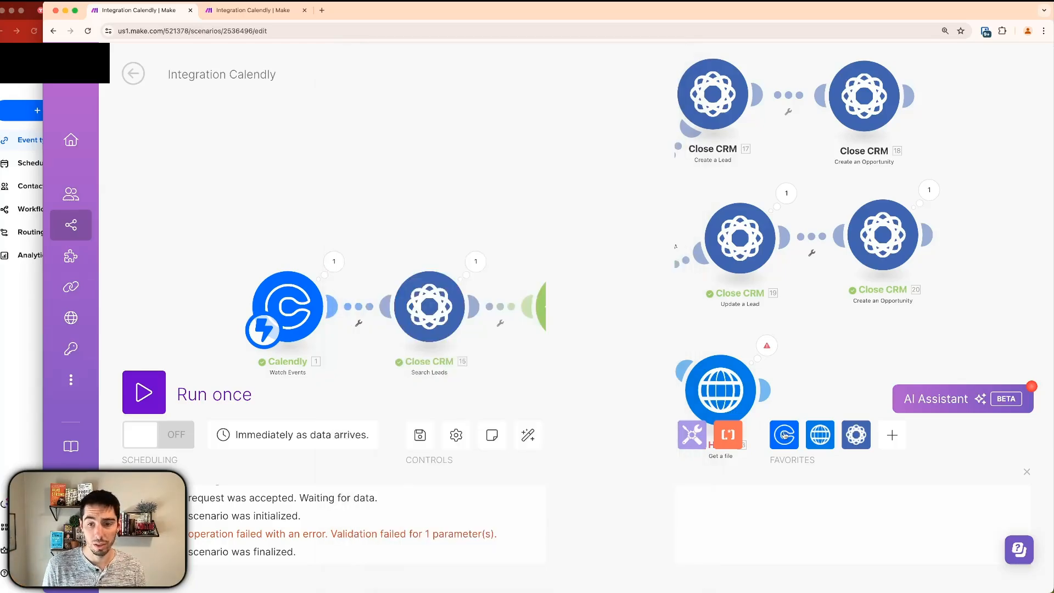
Add a Calendly Get an Event Type module after the HTTP module on the third route.
click(785, 435)
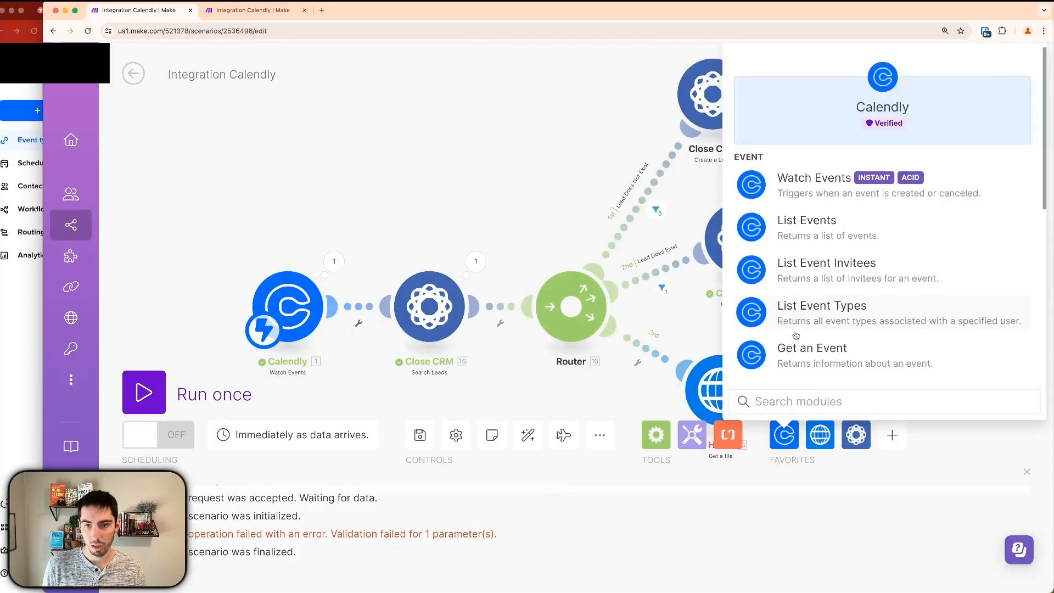
scroll(795, 334, down, 4)
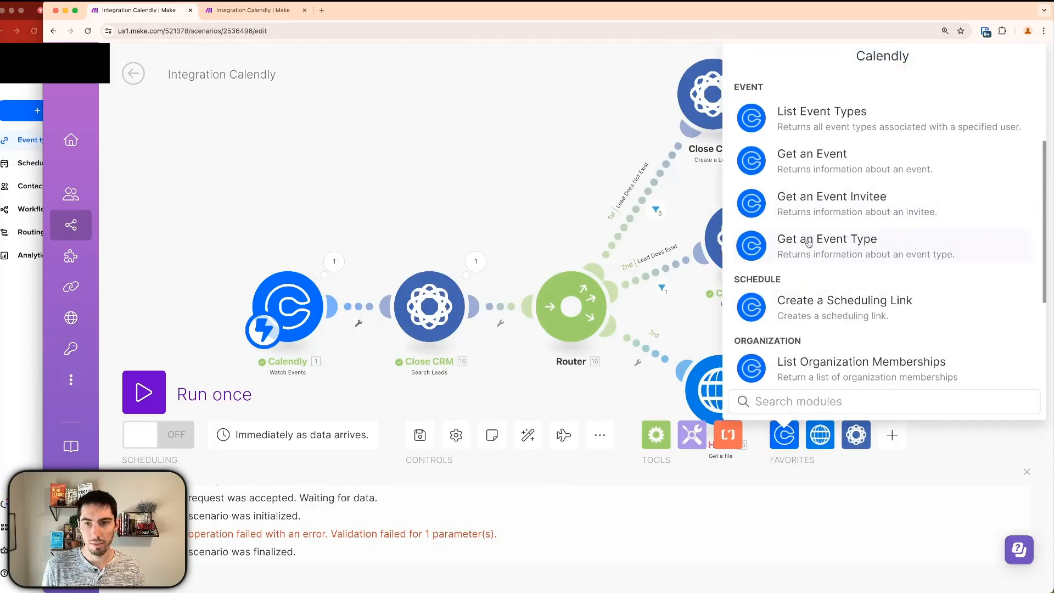
drag(808, 241, 864, 363)
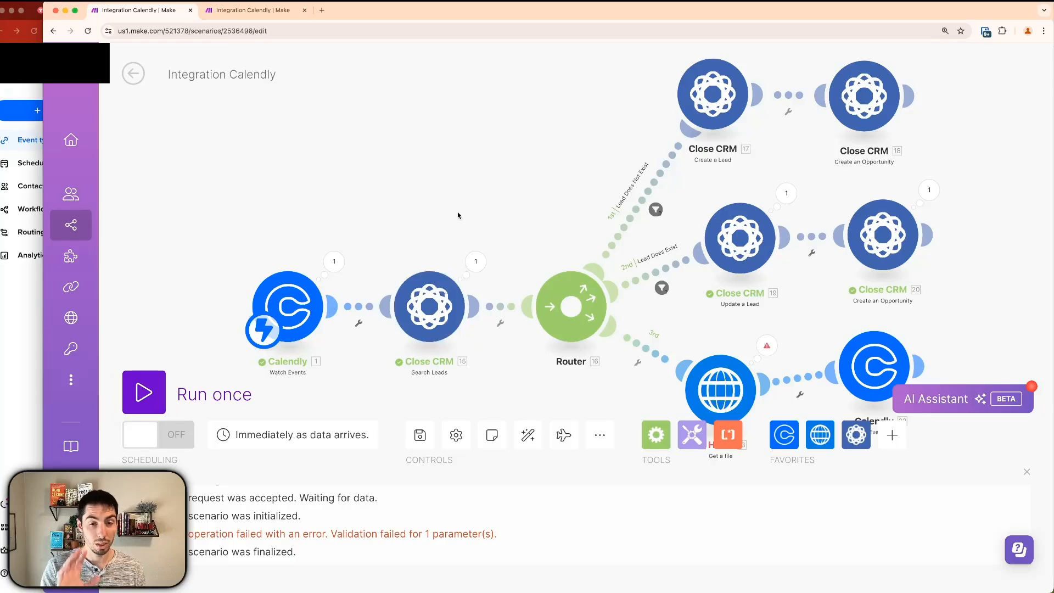
Select the Photo Booth event type in the new Calendly module and copy its event type URI using the mapped view.
click(878, 360)
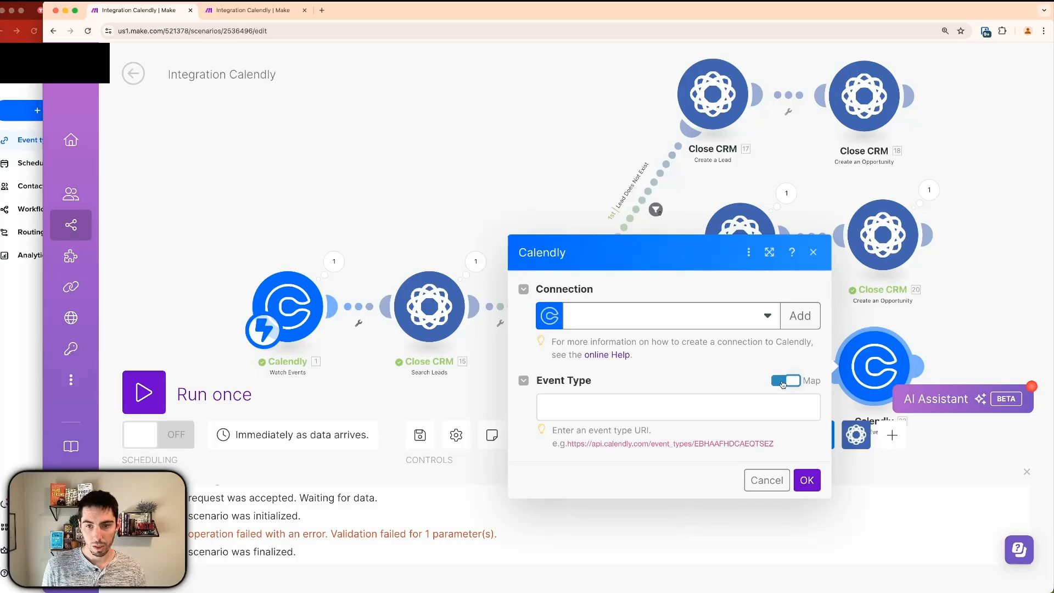
click(783, 384)
click(648, 412)
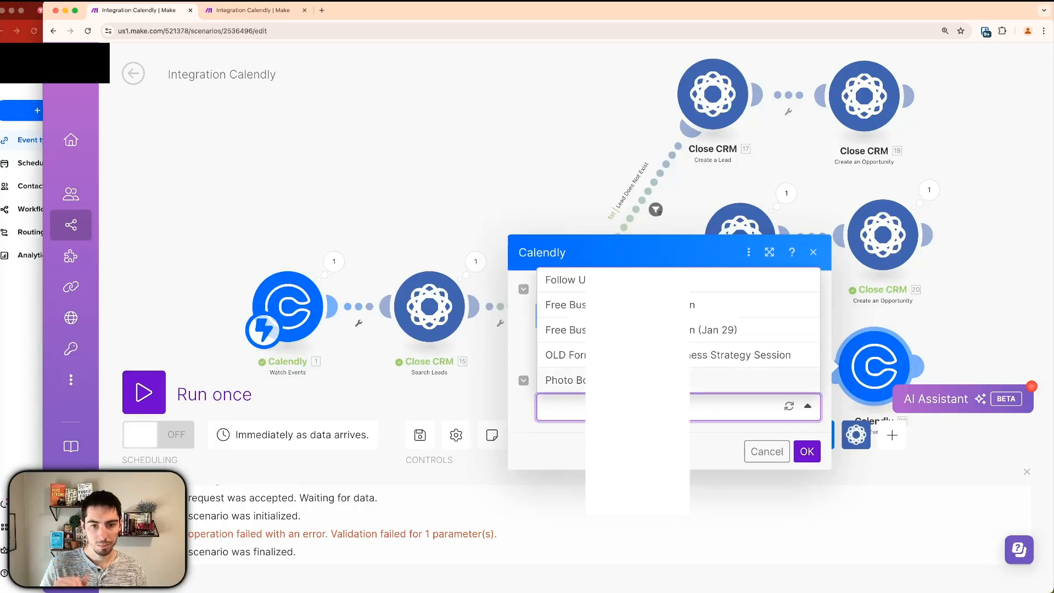
click(714, 380)
click(795, 395)
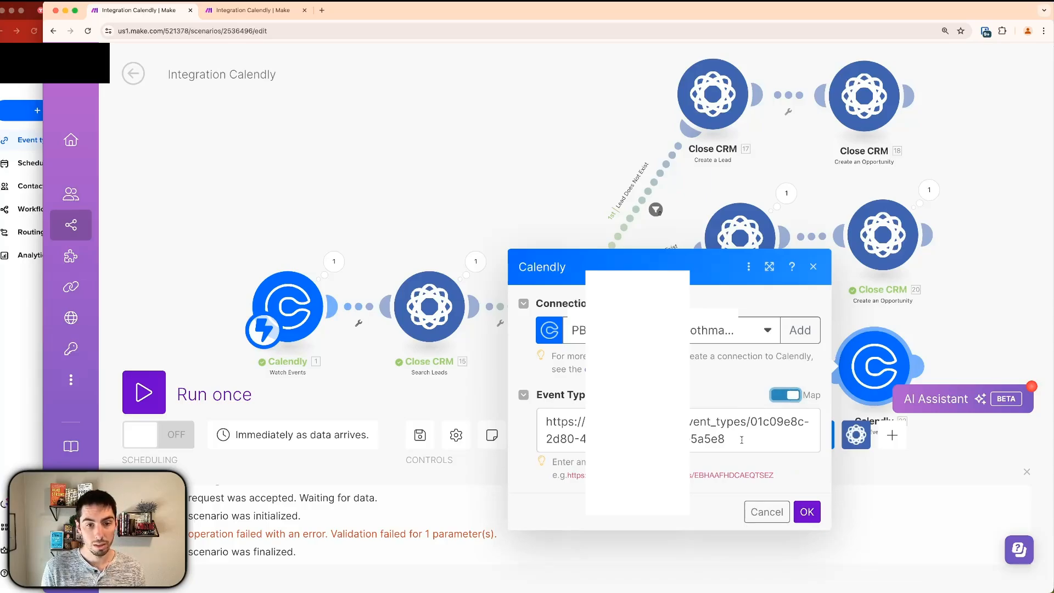
triple_click(551, 420)
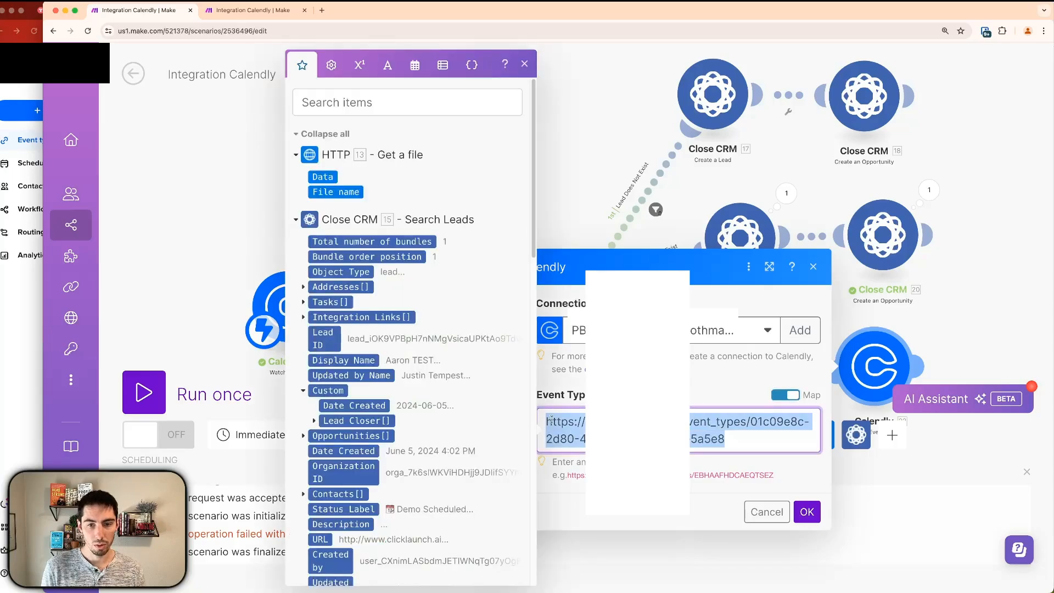
click(582, 207)
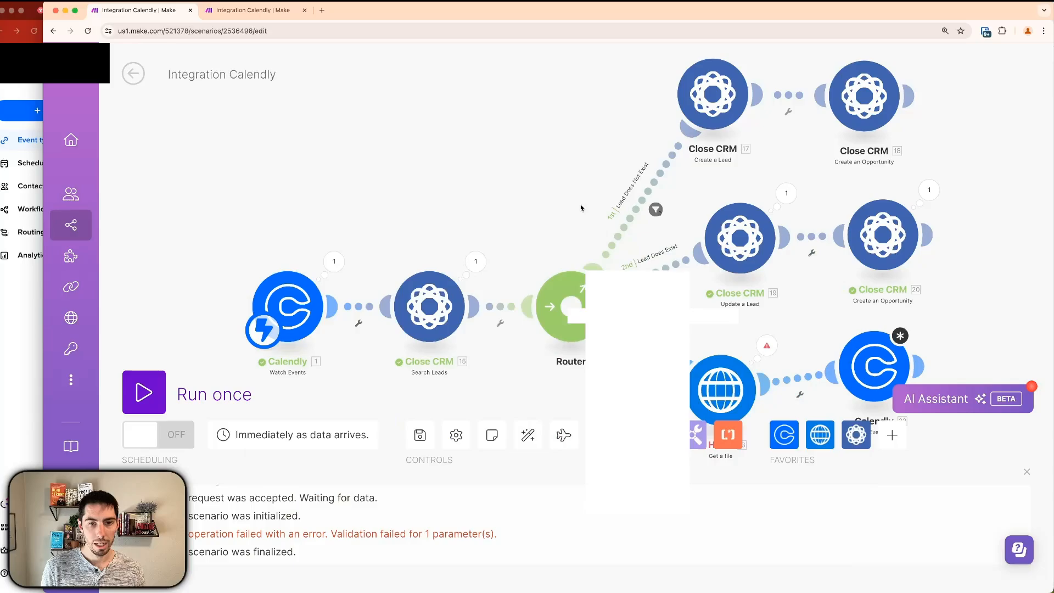
Add a filter between Calendly Watch Events and Search Leads requiring scheduled_event: event_type to equal the copied Photo Booth event type URI.
click(359, 308)
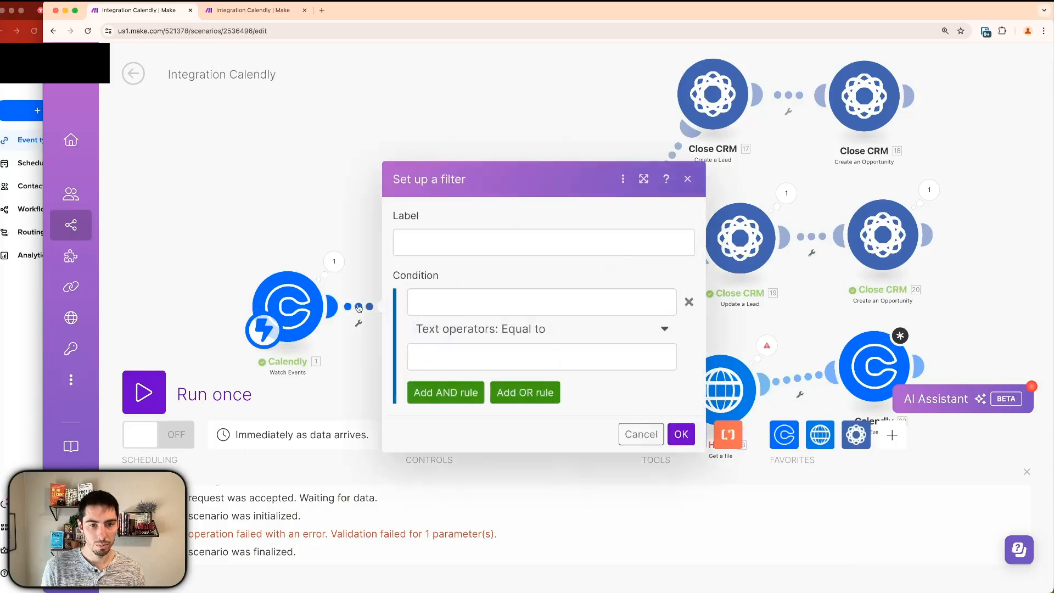
click(457, 303)
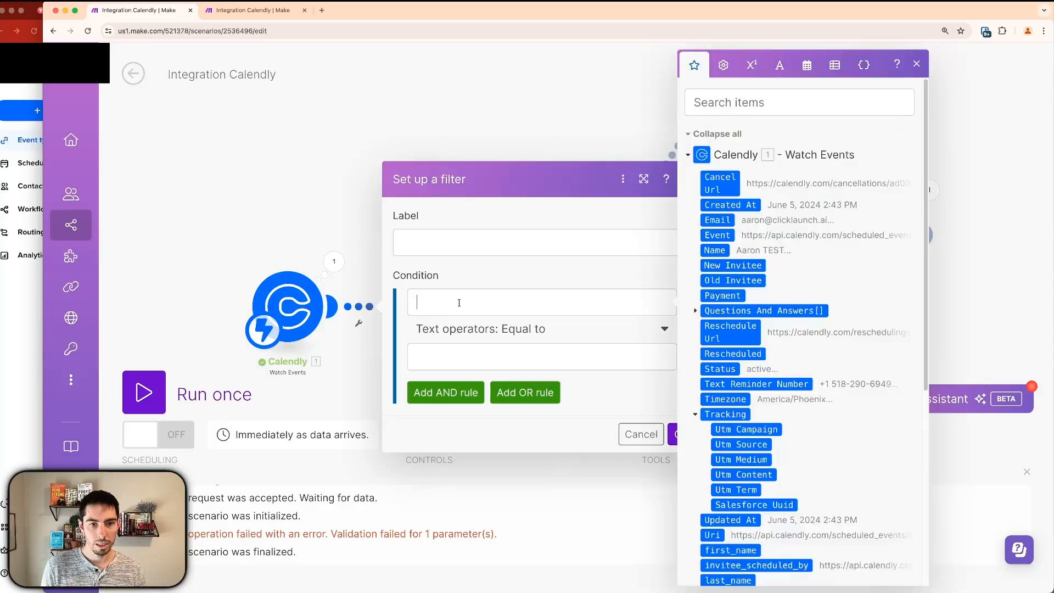
click(482, 362)
key(super+v)
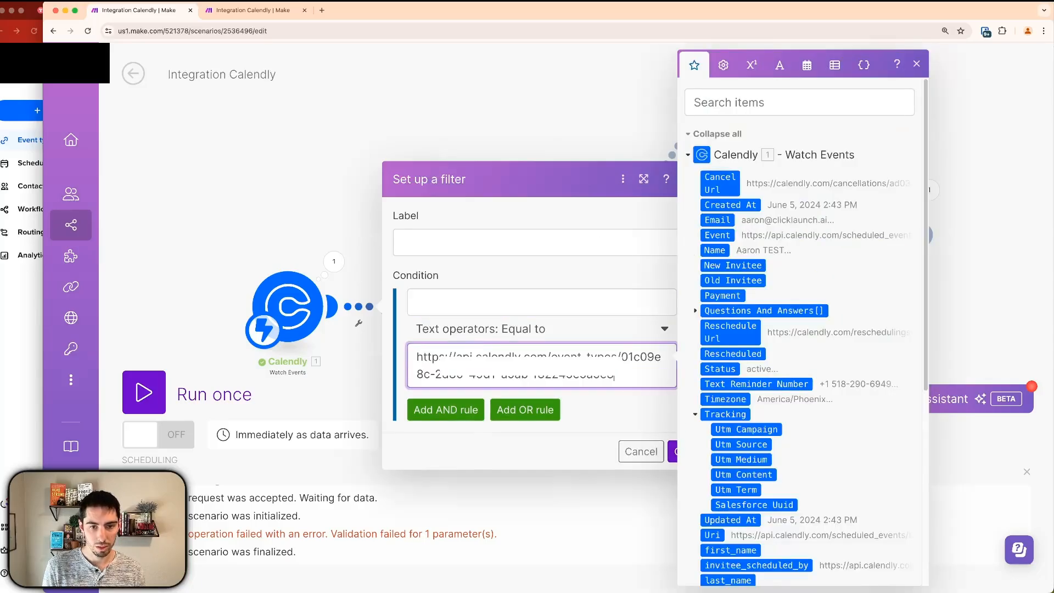
click(484, 307)
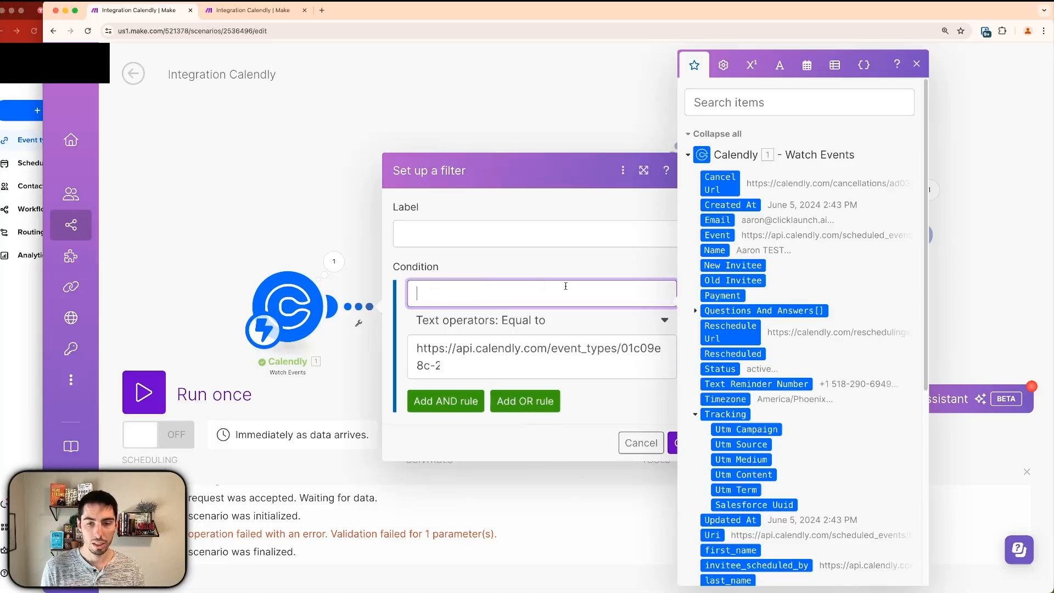
scroll(736, 357, down, 5)
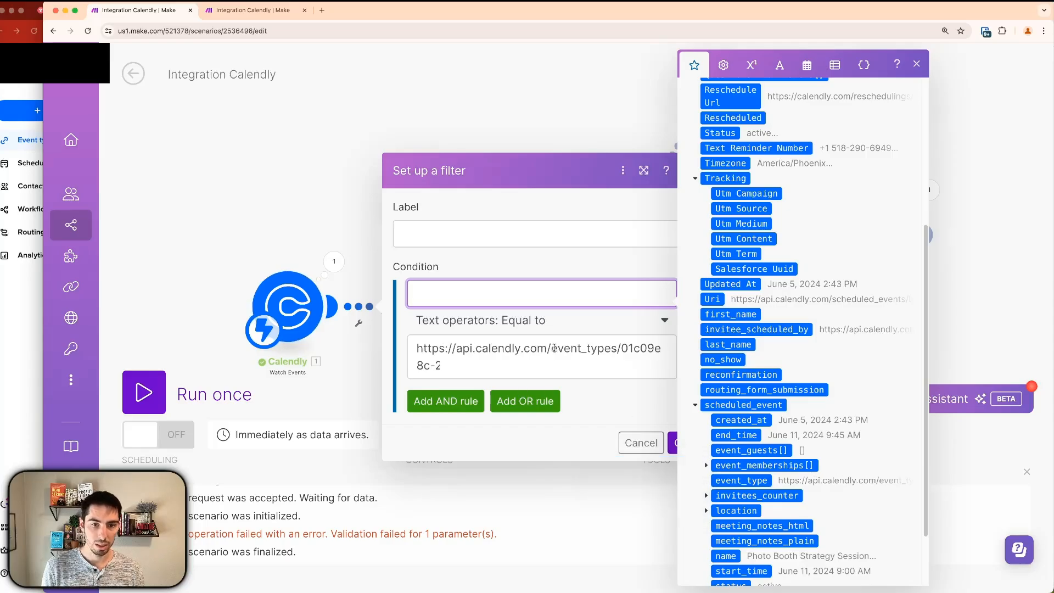
click(742, 481)
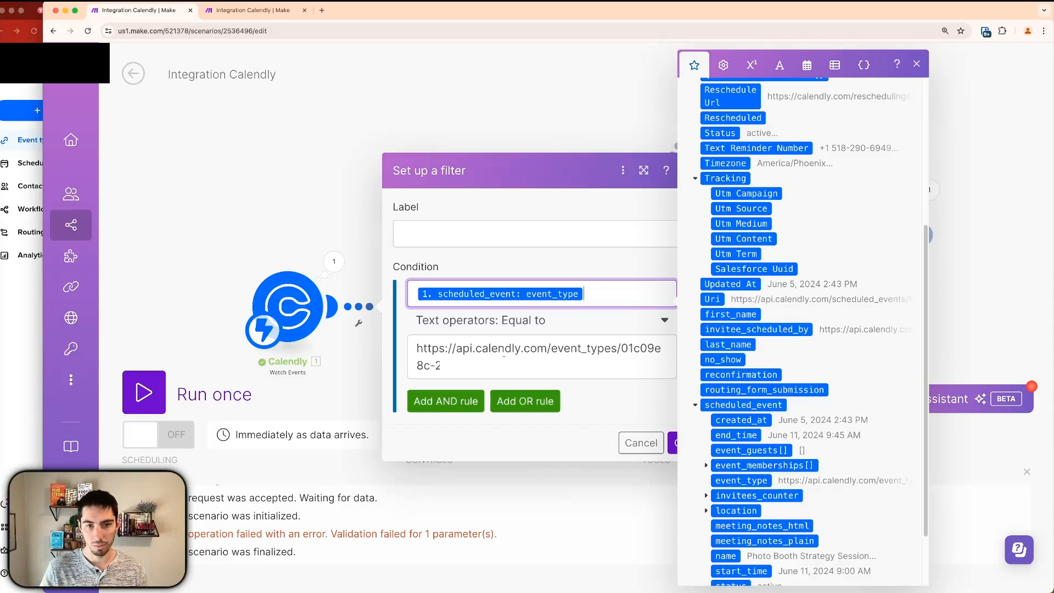
Add an OR rule to the filter with scheduled_event: event_type as its first operand, using the Equal to text operator.
click(457, 400)
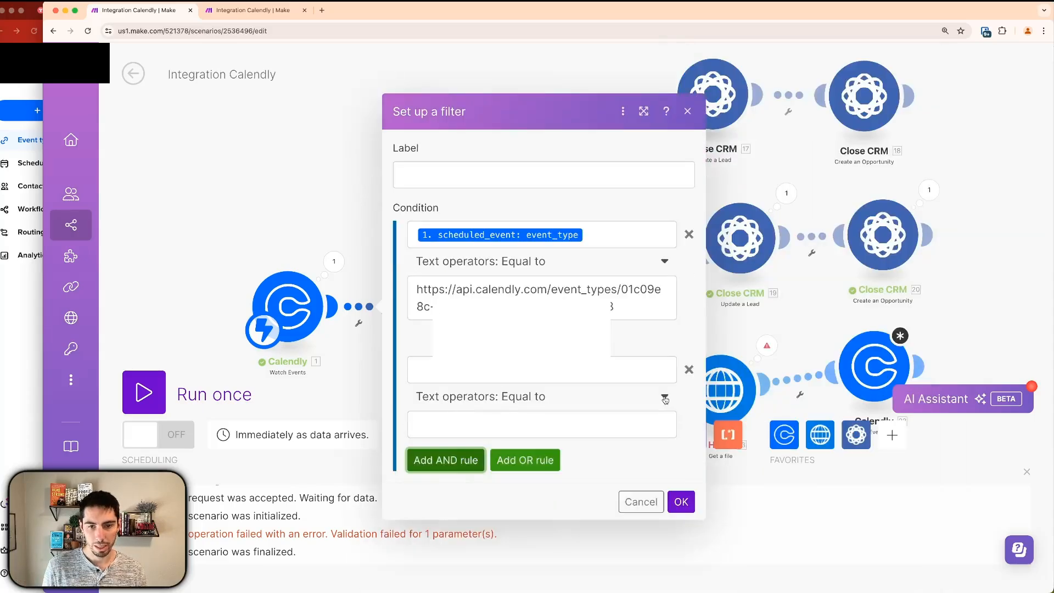
click(690, 370)
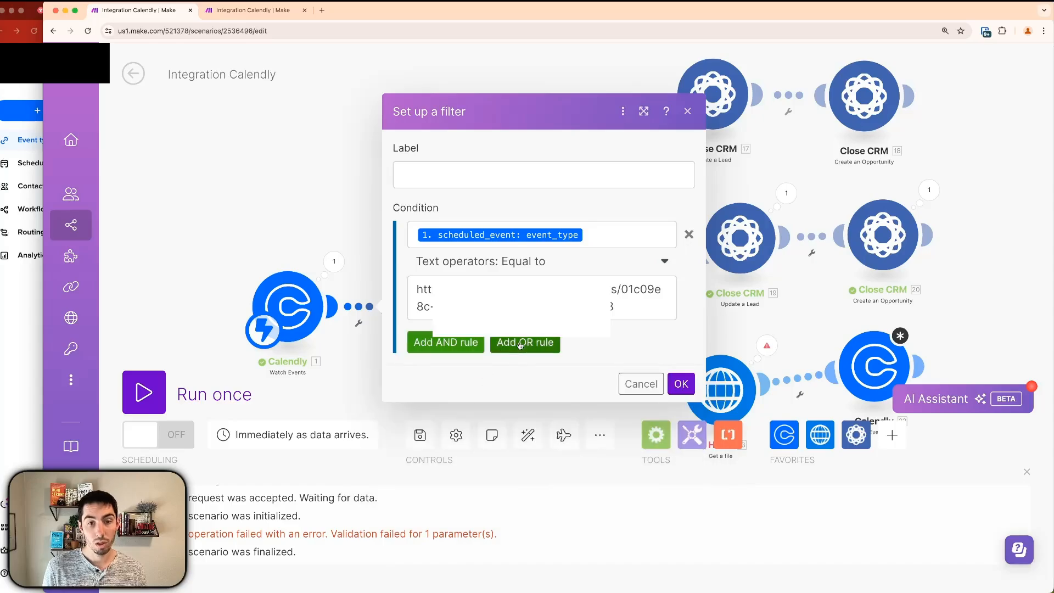
click(521, 343)
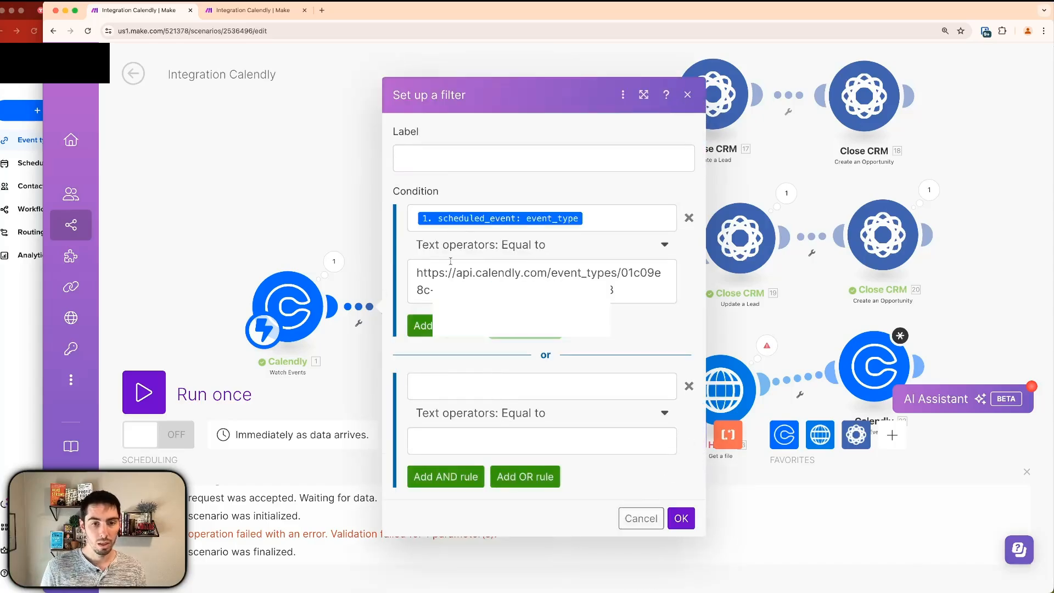
click(463, 382)
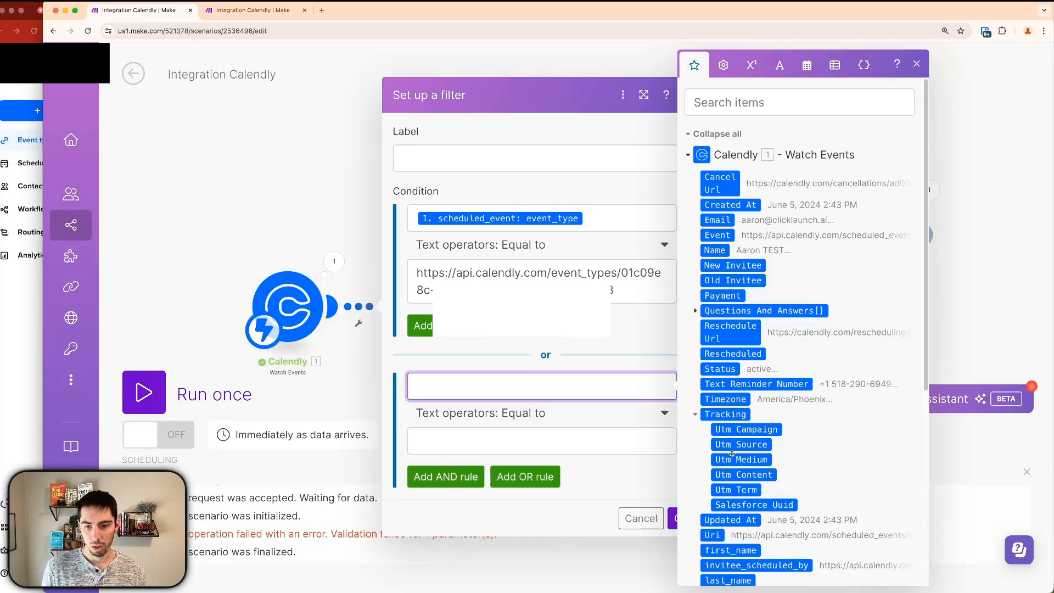
scroll(732, 454, down, 5)
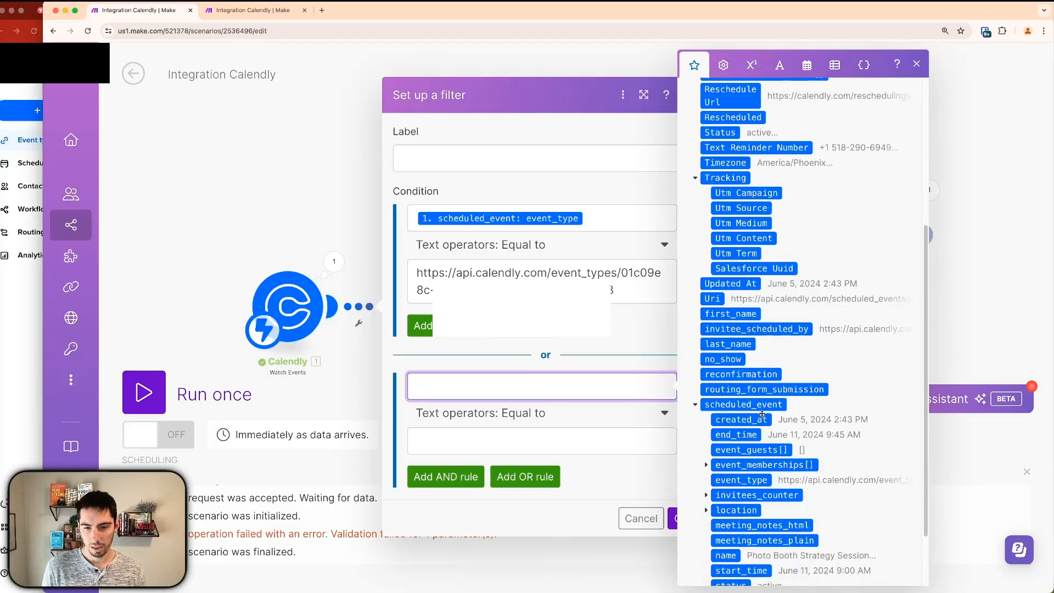
click(742, 480)
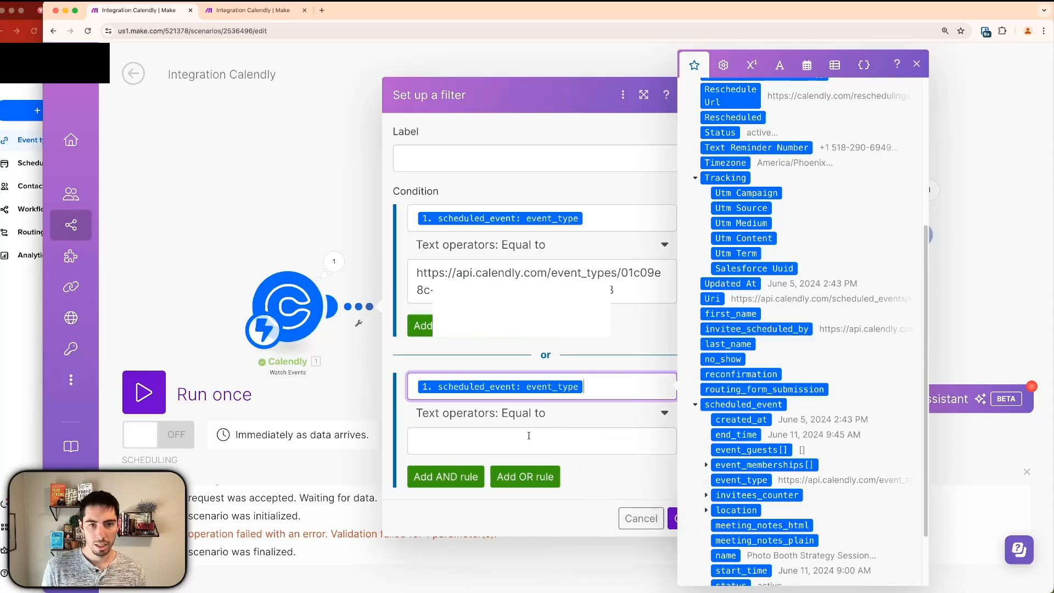
click(346, 205)
Switch the Calendly Get an Event Type module to the first Free Business event type and copy its URI from the mapped view.
click(874, 366)
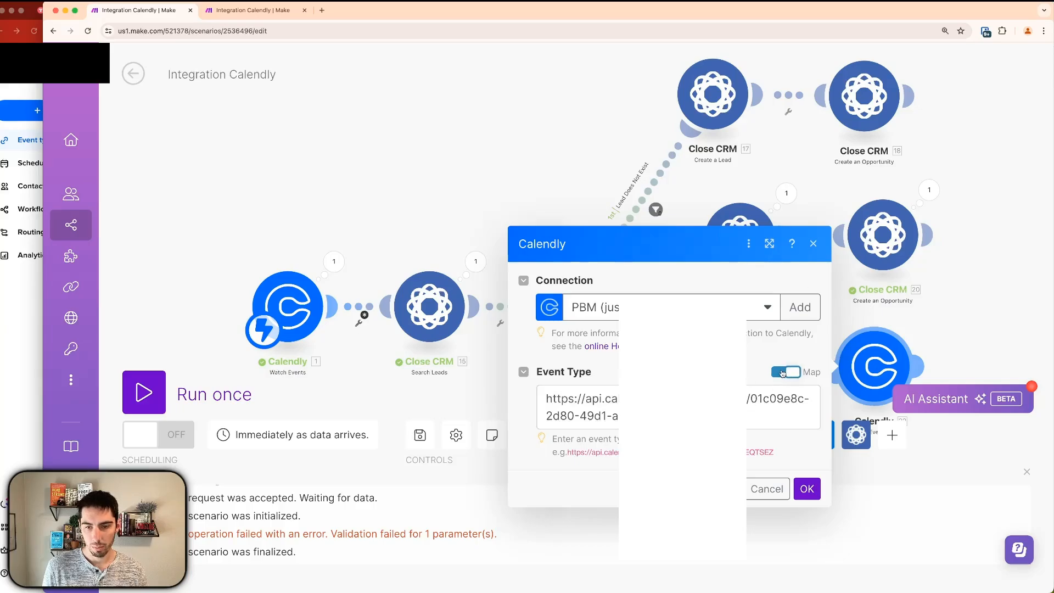
click(786, 371)
click(779, 399)
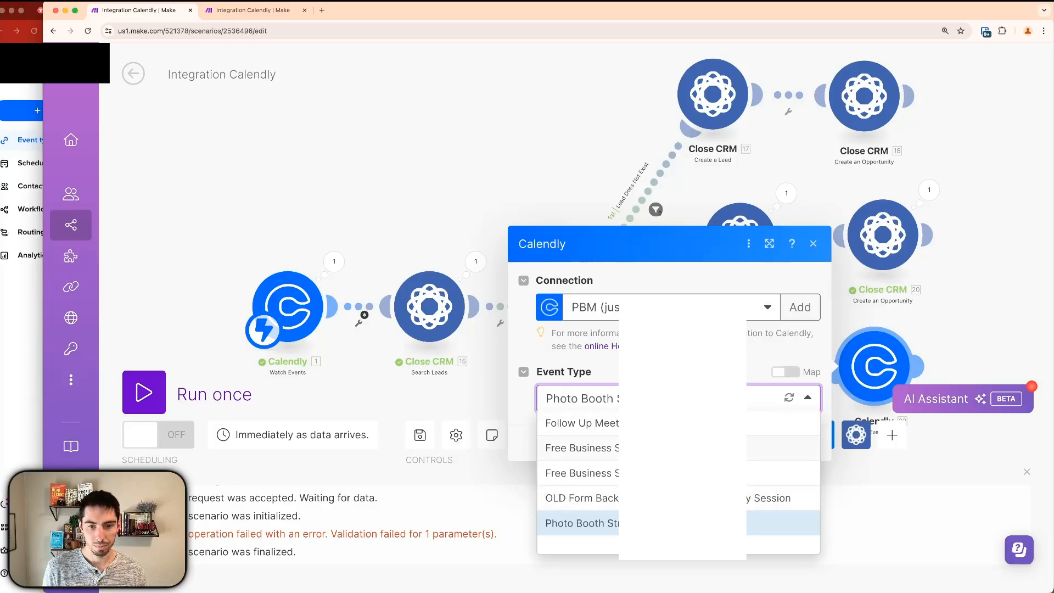
click(680, 448)
click(789, 374)
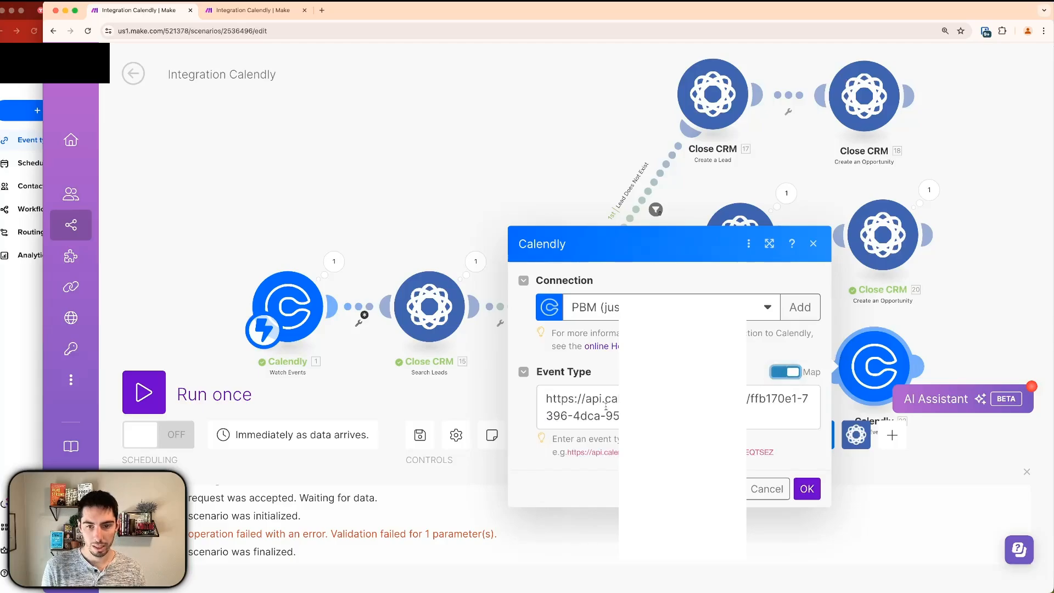
click(681, 407)
key(super+a)
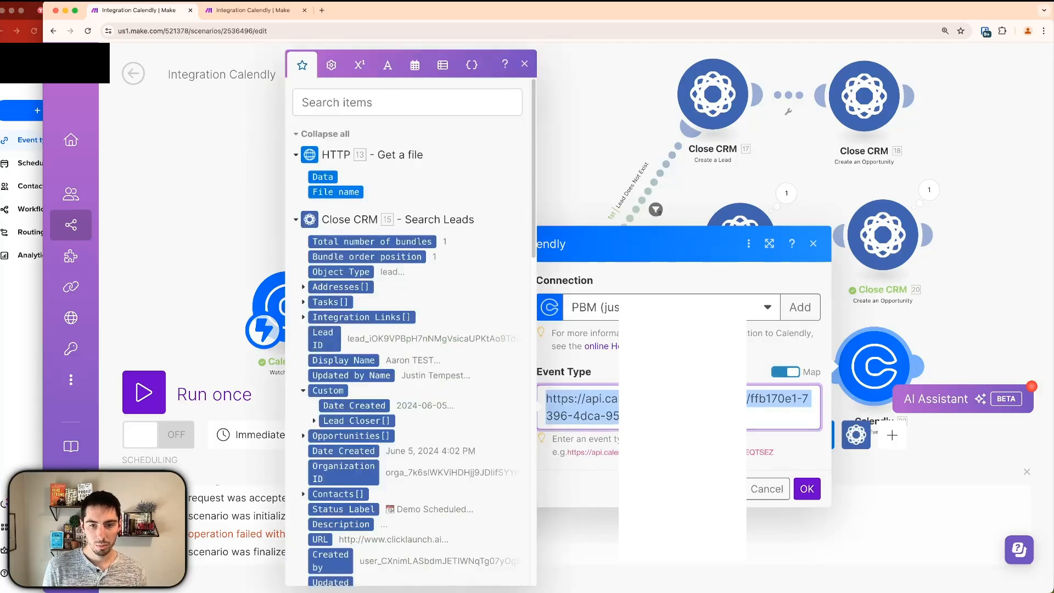
click(751, 483)
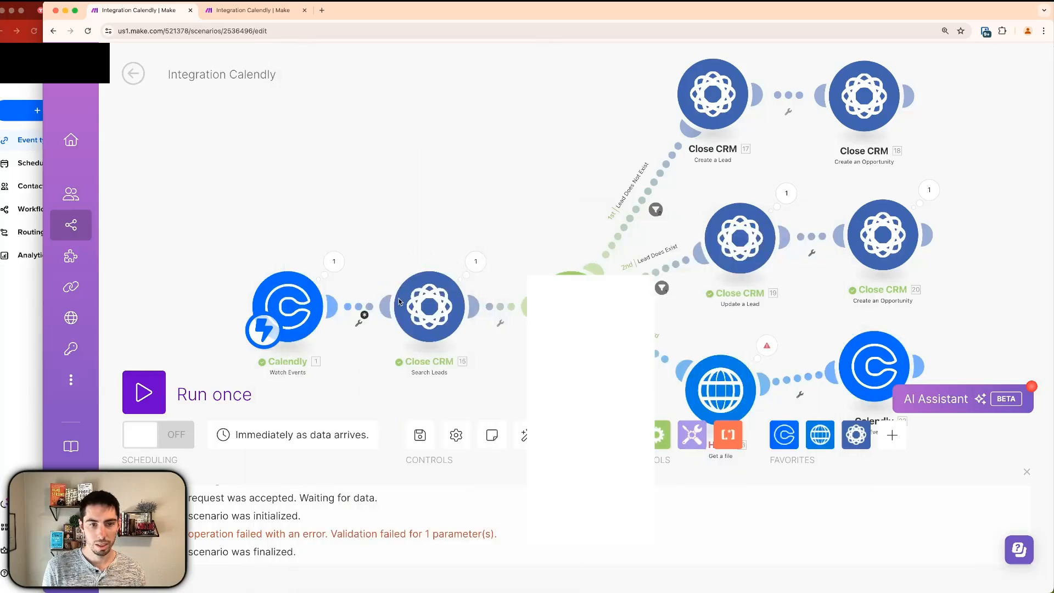
Paste the copied URI into the filter's OR rule, label the filter Main Calendars and save it.
click(363, 310)
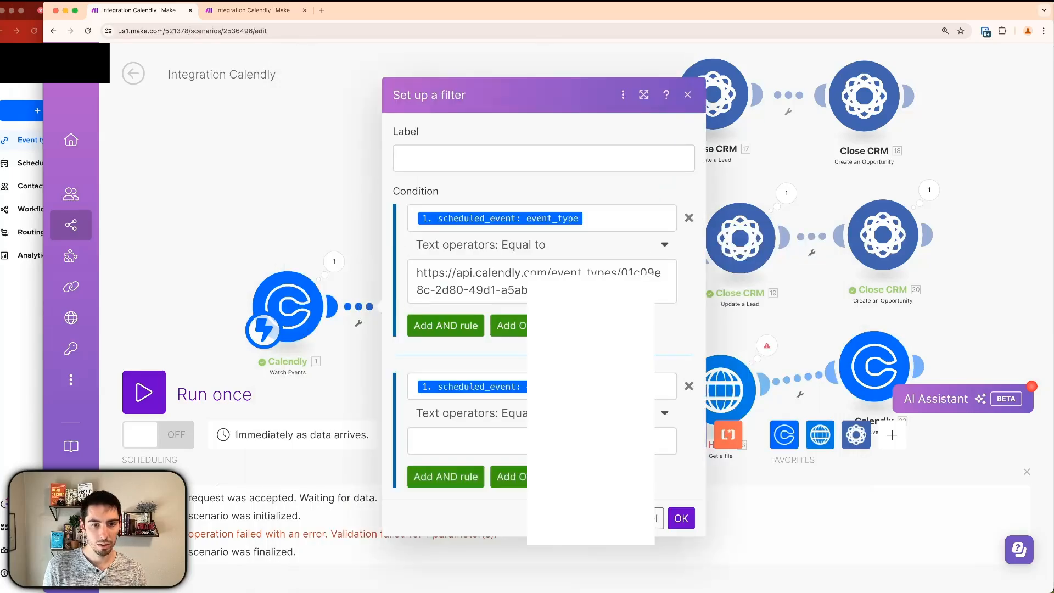
click(506, 432)
key(super+v)
click(464, 159)
text(Main Calendars)
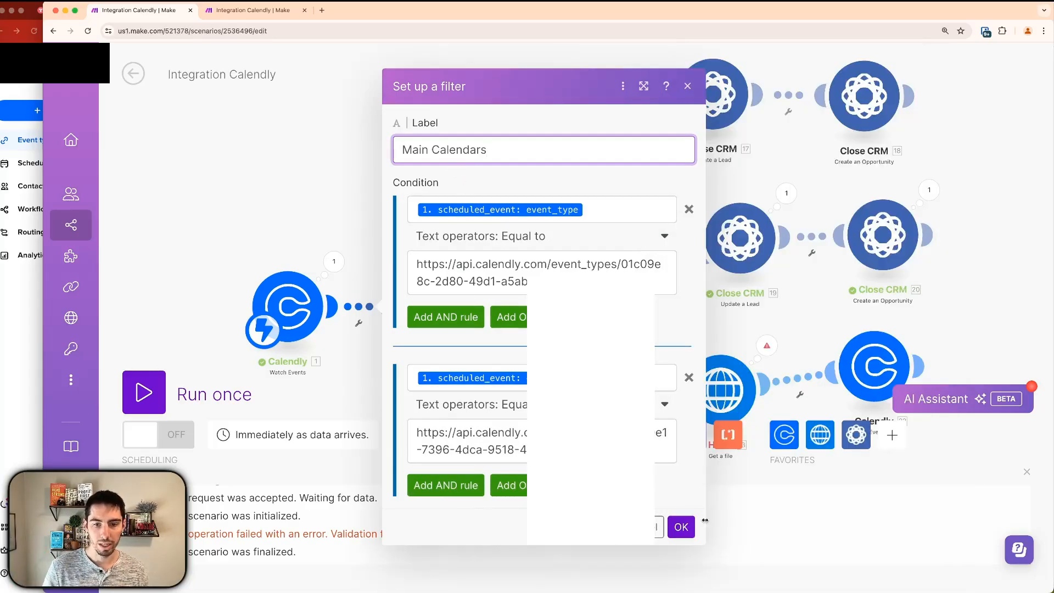
click(682, 528)
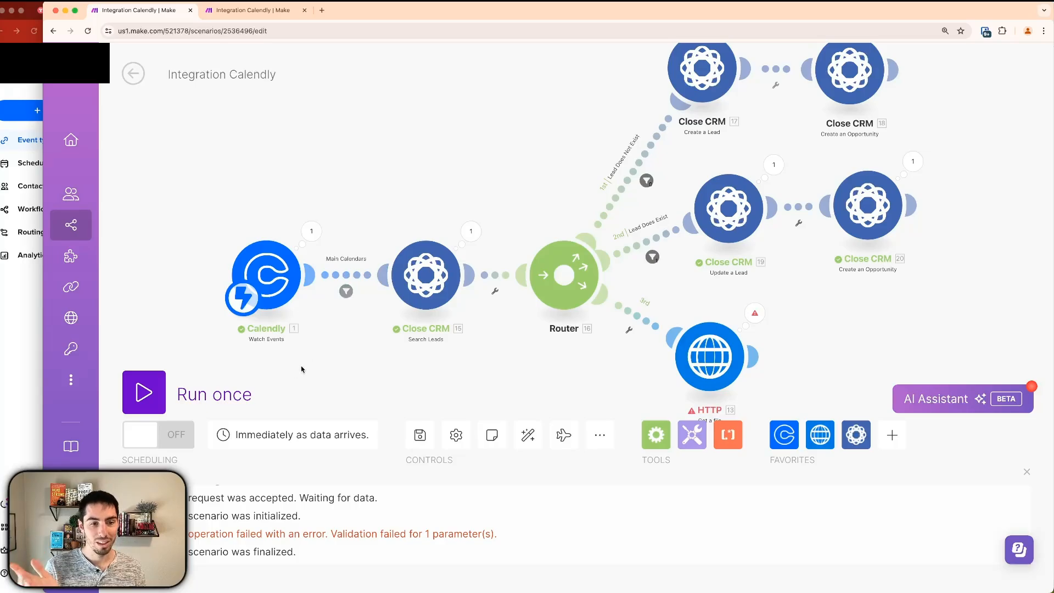
Run the scenario once with the existing webhook data to test the Main Calendars filter.
click(144, 392)
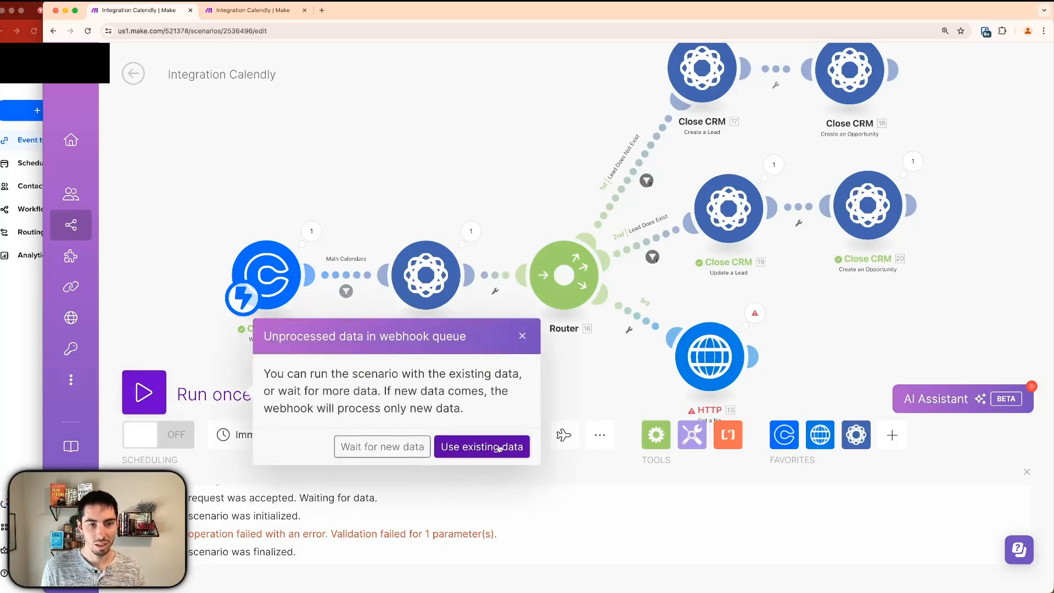
click(499, 447)
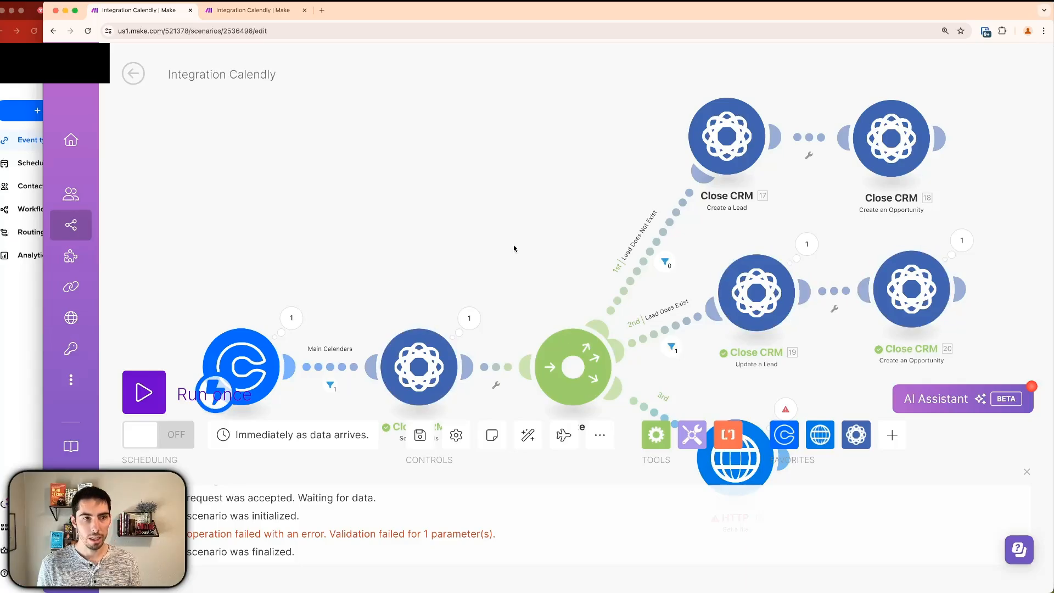
scroll(512, 245, down, 1)
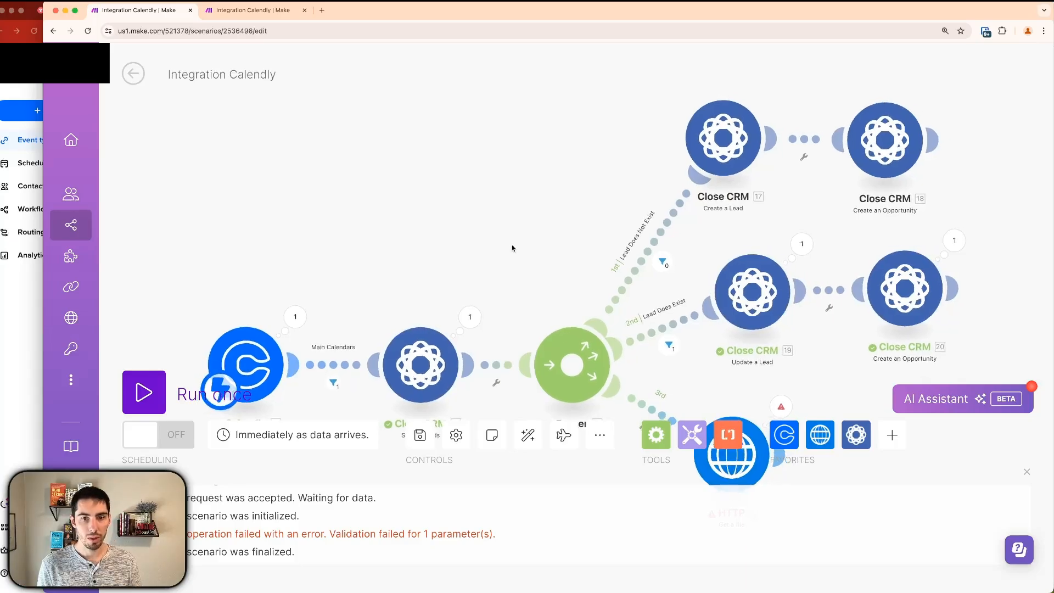
Rename the scenario as "Calendly -> Close".
click(219, 74)
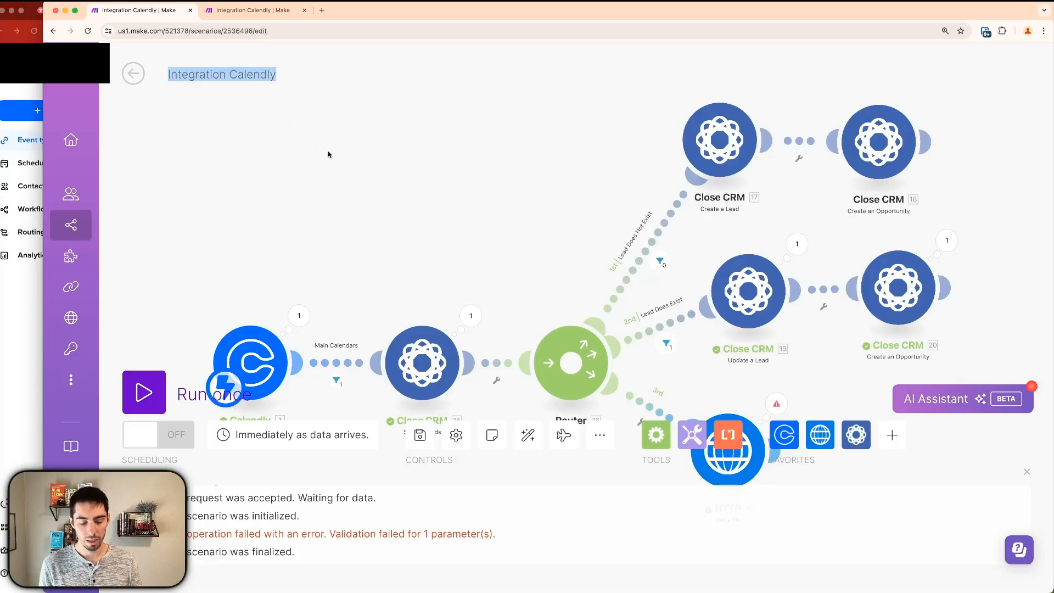
text(Calendly)
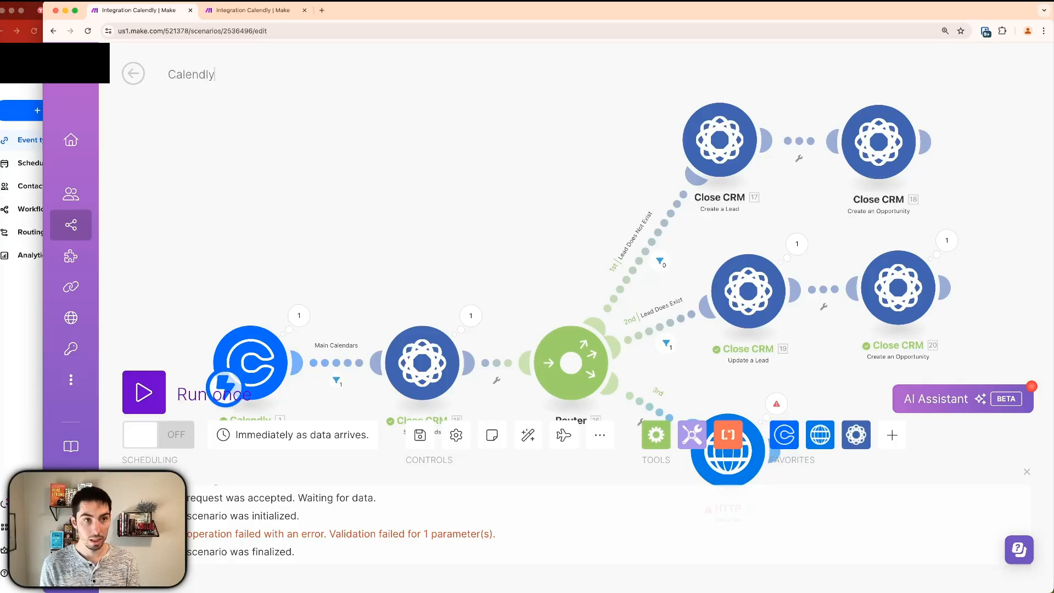
text( -> Close)
key(Return)
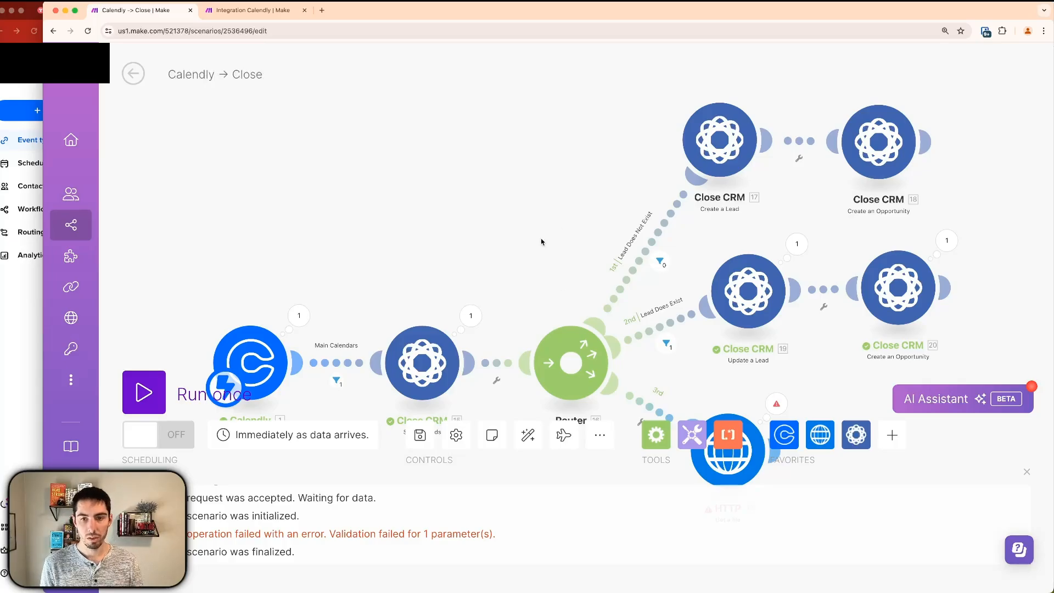
Auto-align the scenario's modules, keeping the two Close CRM routes after the router.
scroll(540, 249, down, 2)
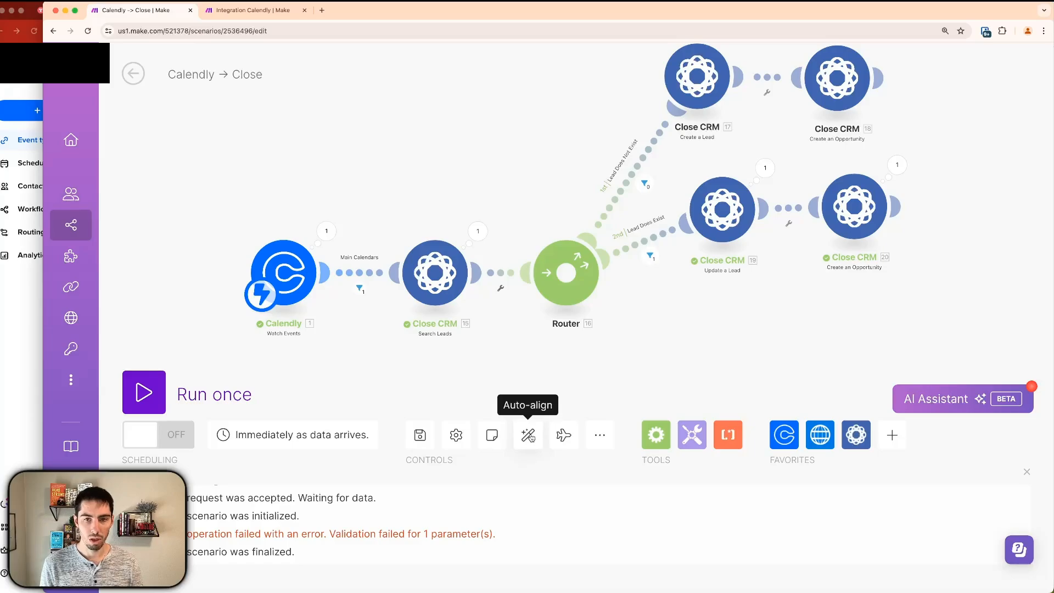
click(527, 435)
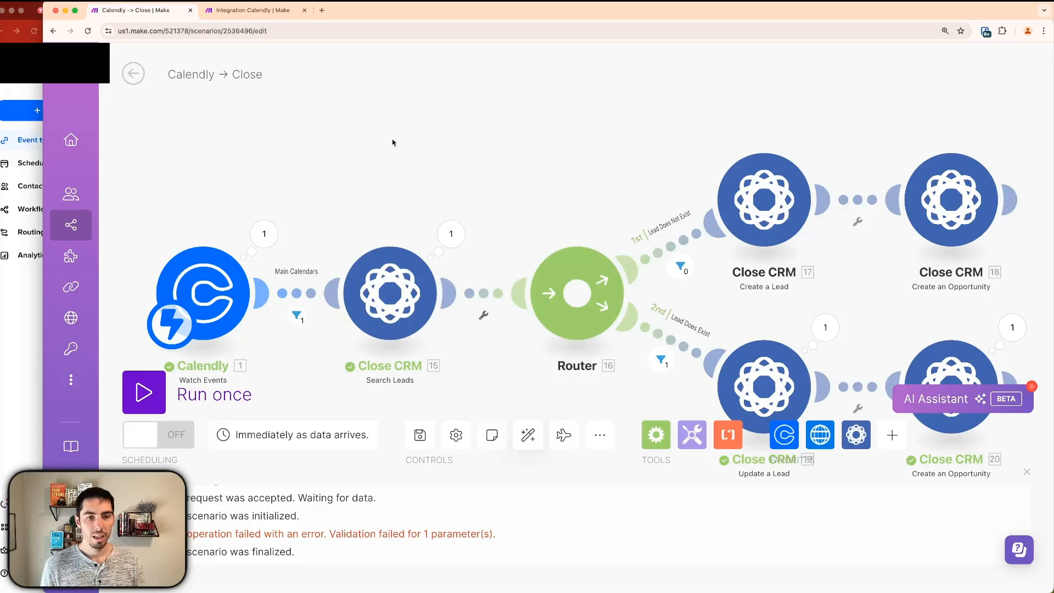
scroll(456, 137, down, 3)
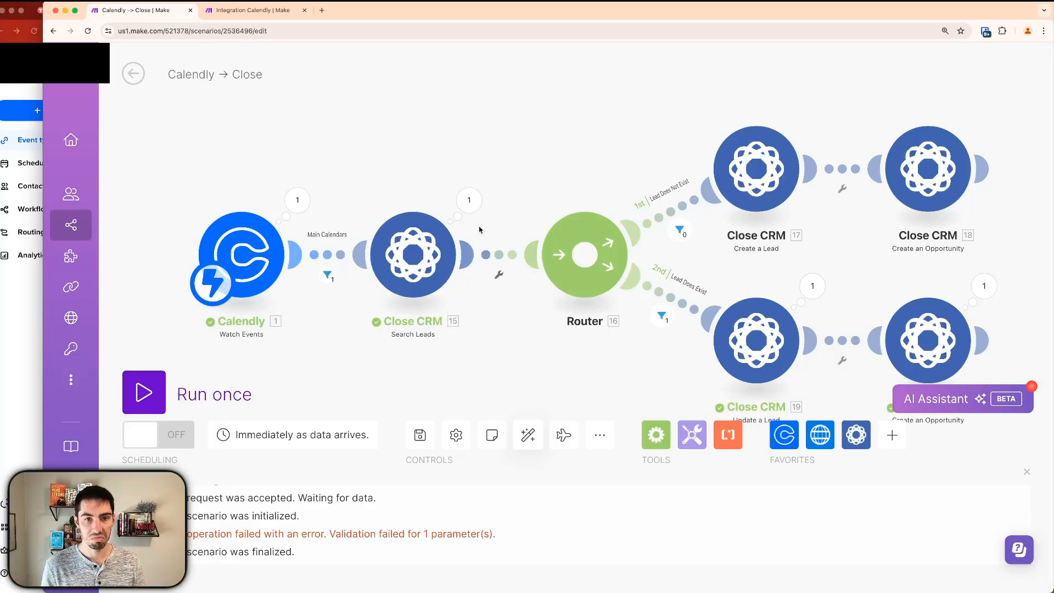
Add a Break error handler to the Close CRM Search Leads module.
right_click(428, 249)
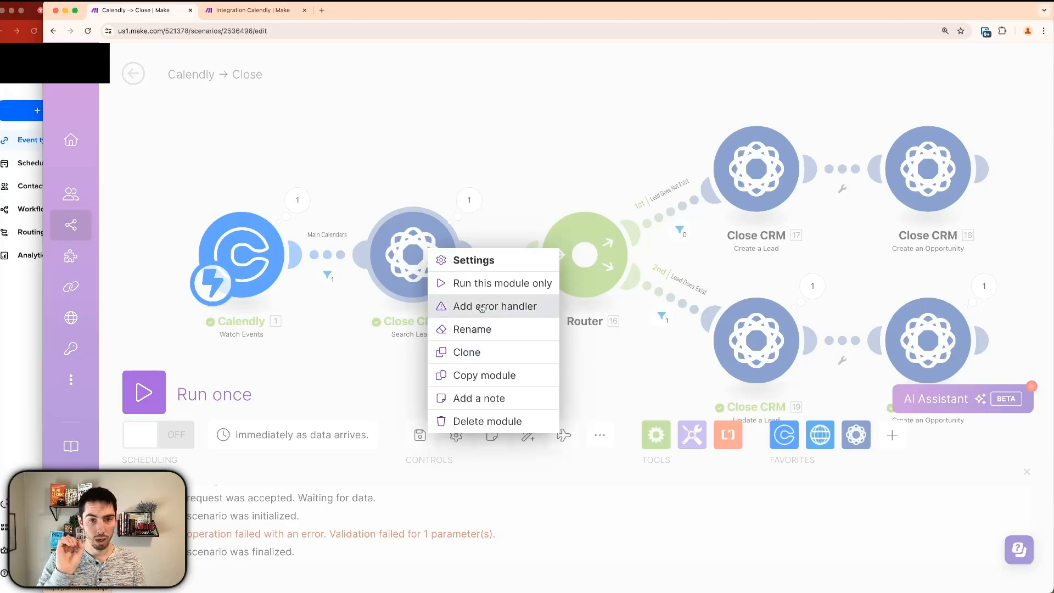
click(482, 307)
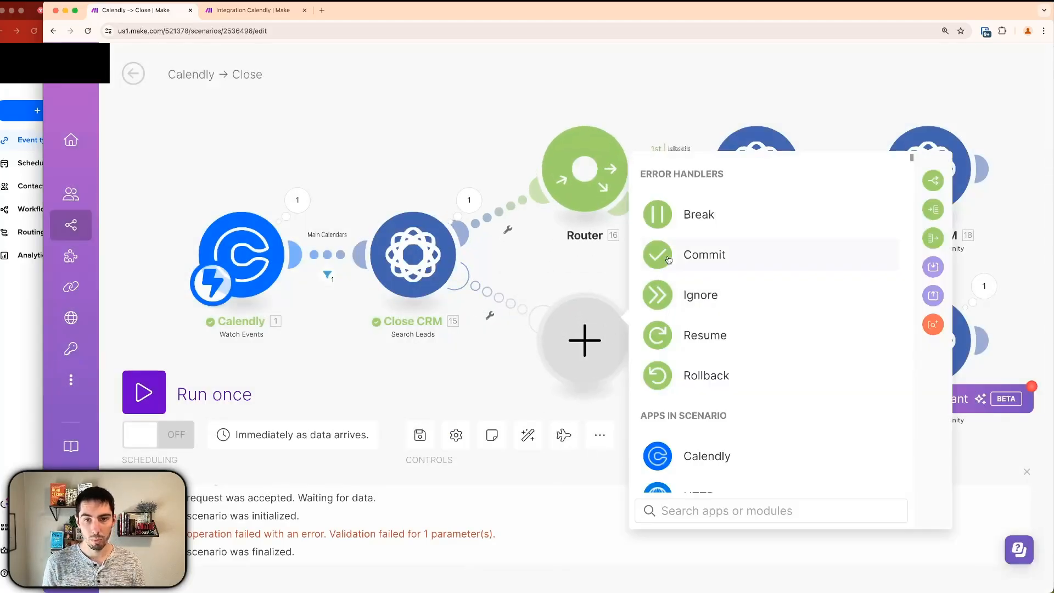
click(656, 213)
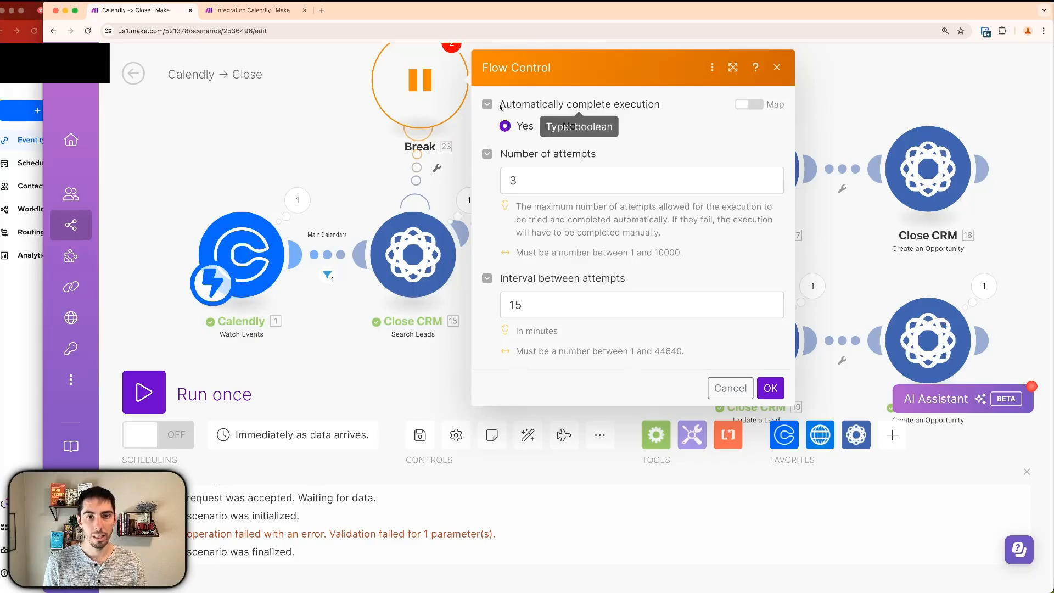
Accept the Search Leads Break handler with automatic completion, 3 attempts and a 15-minute interval.
drag(501, 157, 599, 157)
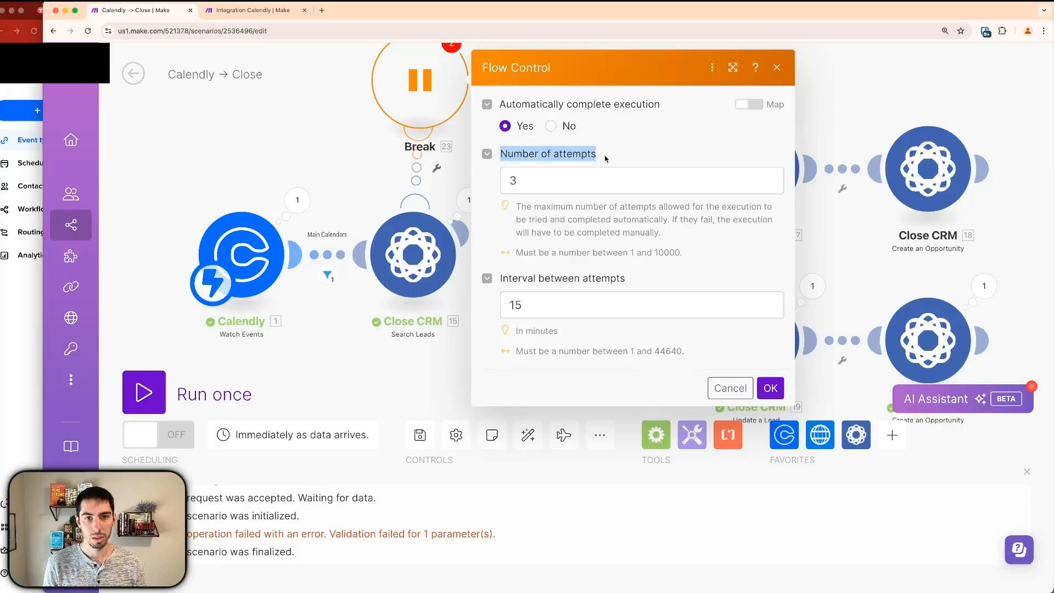
click(527, 181)
click(538, 379)
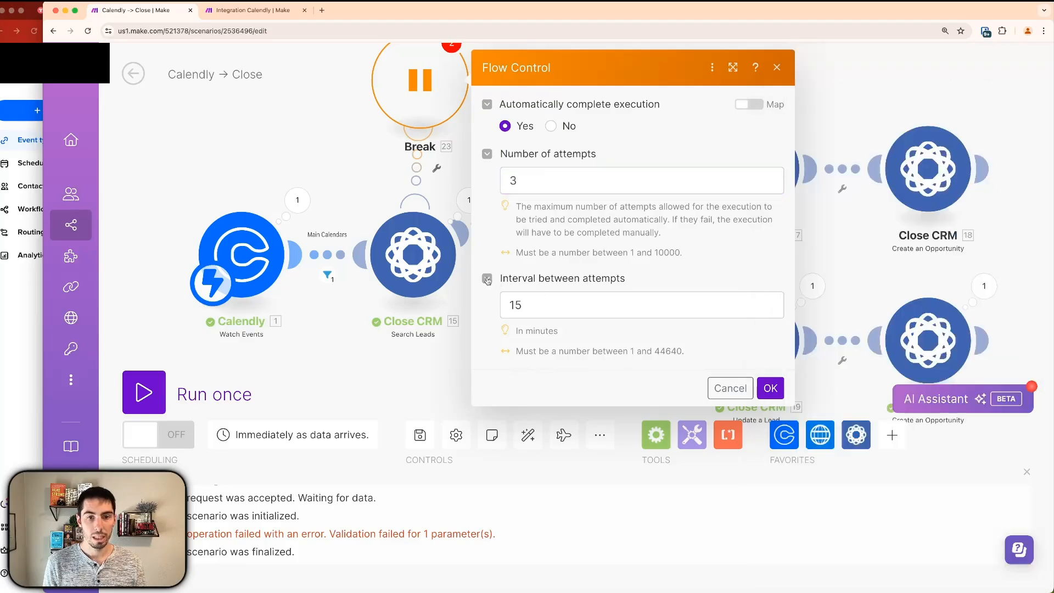
click(540, 311)
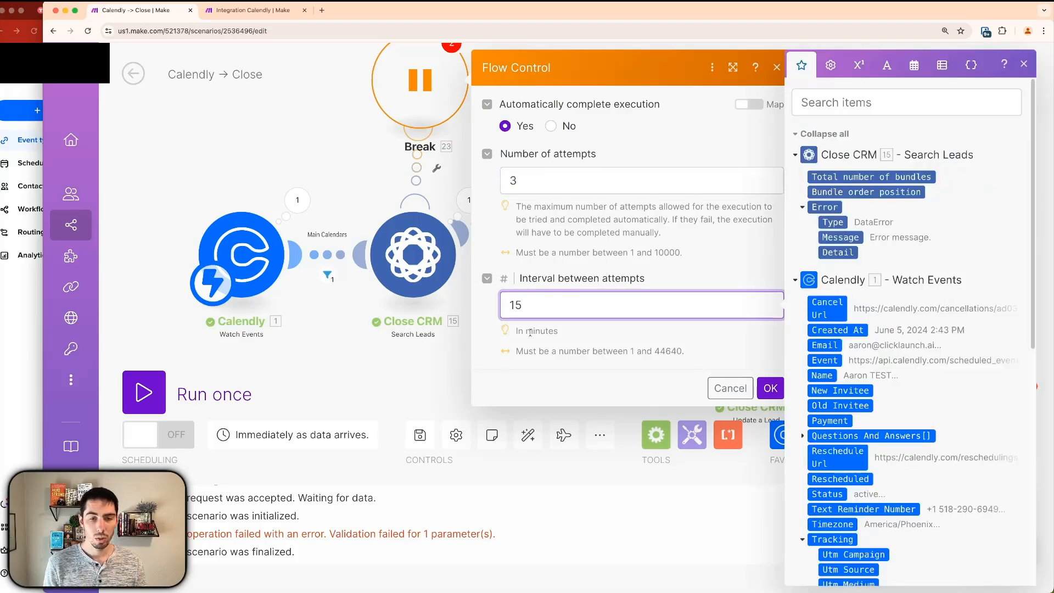
click(523, 380)
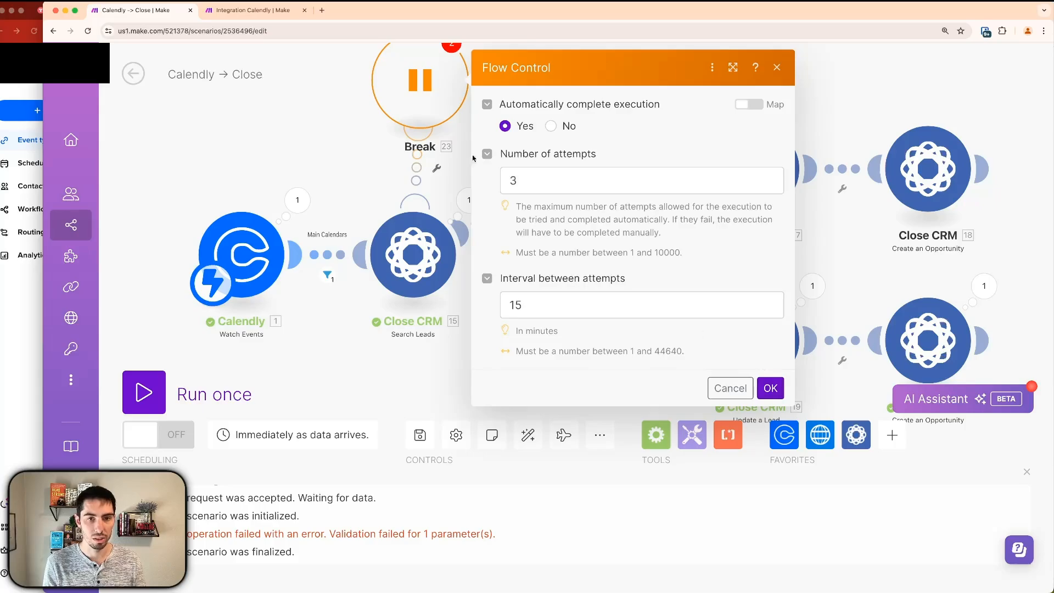
click(770, 389)
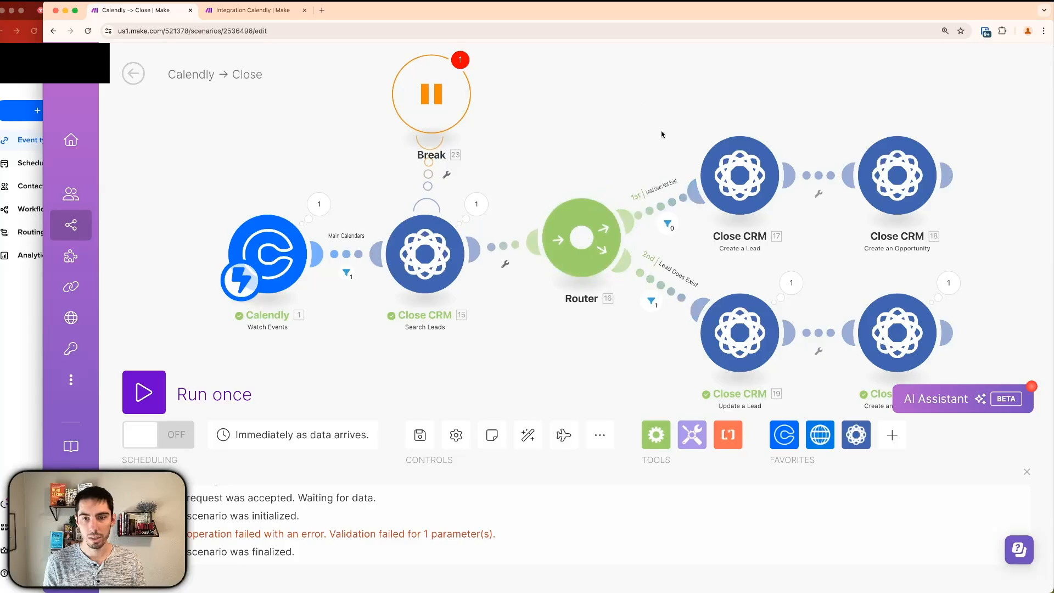
Add a Break error handler to the Close CRM Create a Lead module on the Lead Does Not Exist route.
right_click(751, 178)
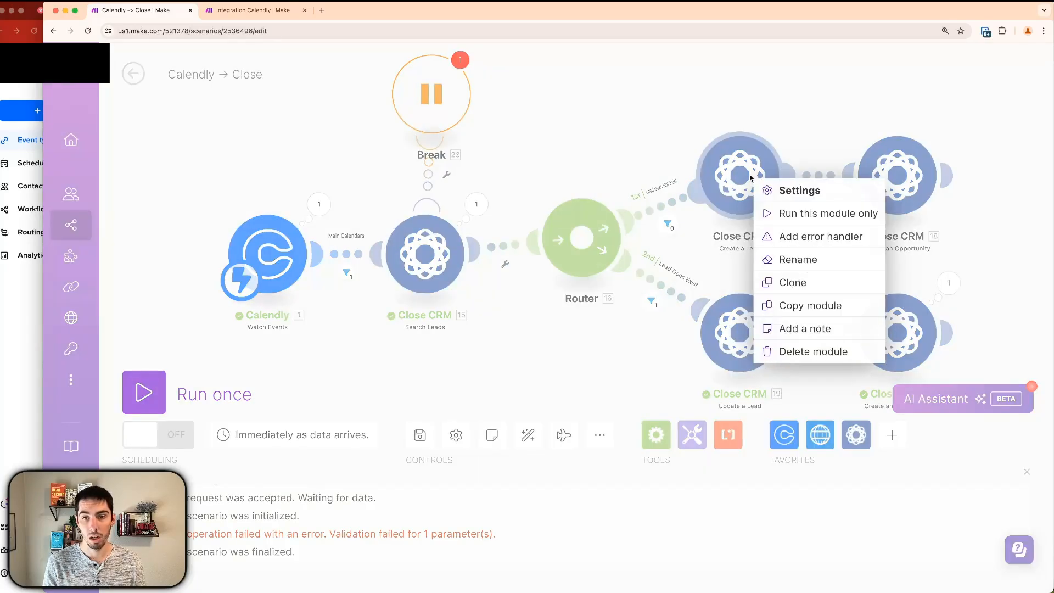
click(792, 234)
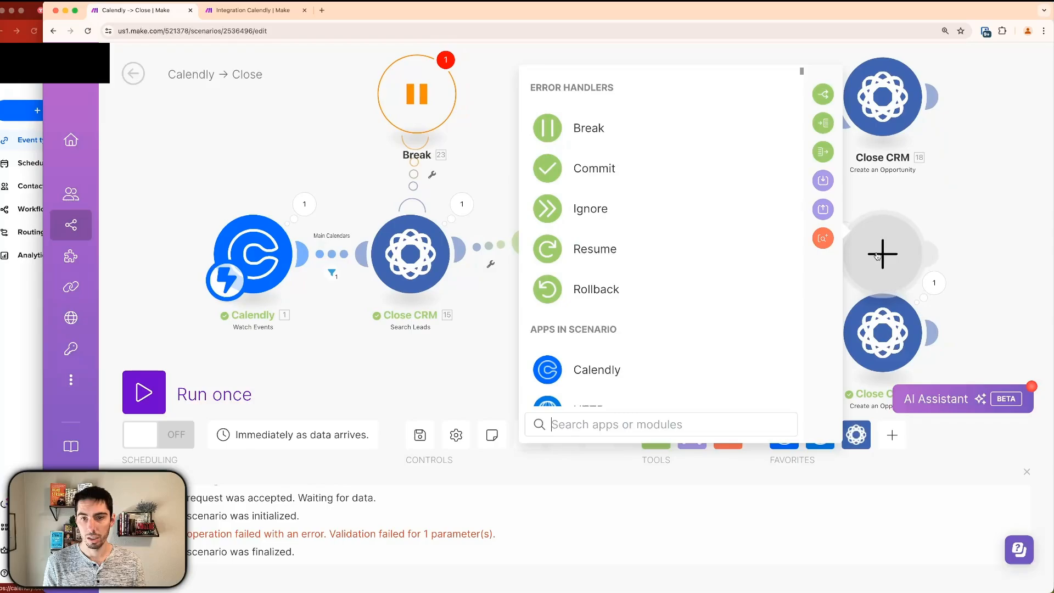
click(574, 125)
scroll(667, 117, down, 3)
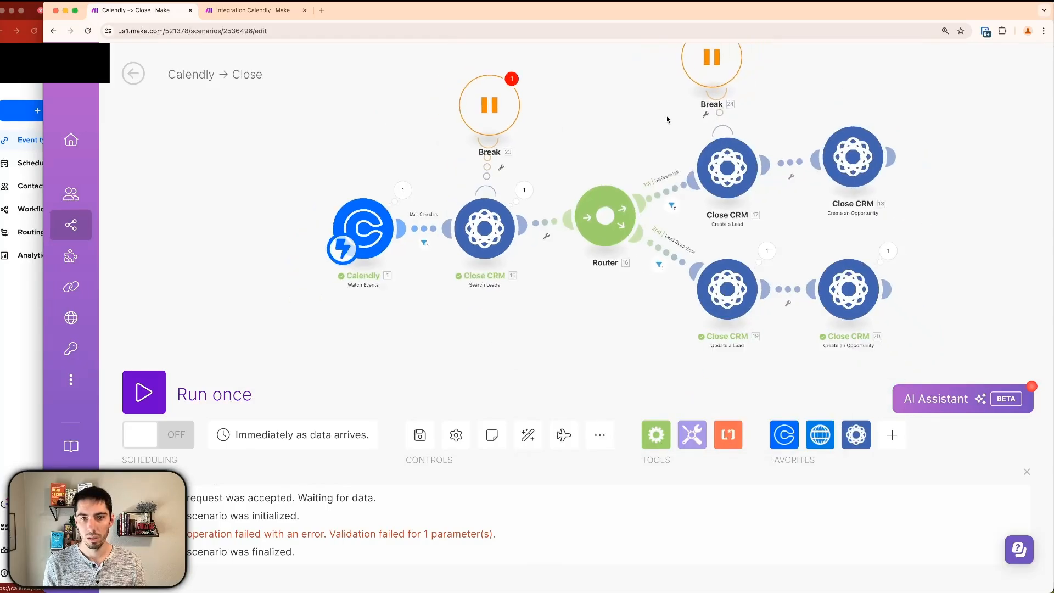
drag(666, 117, 637, 180)
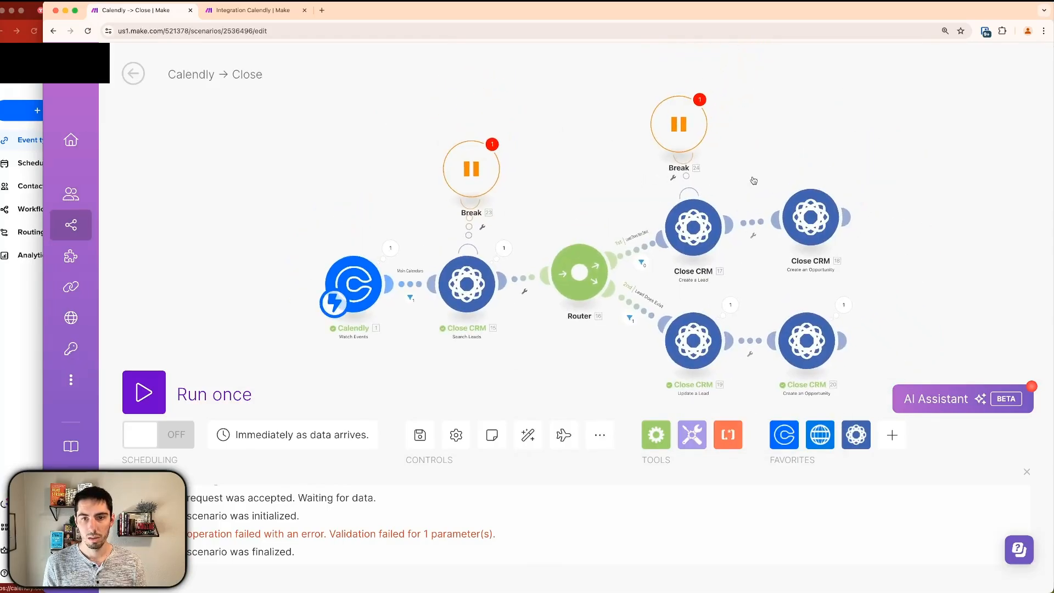
Add a Break error handler with 3 attempts at 15-minute intervals to Create an Opportunity on the Lead Does Not Exist route.
right_click(811, 215)
click(855, 271)
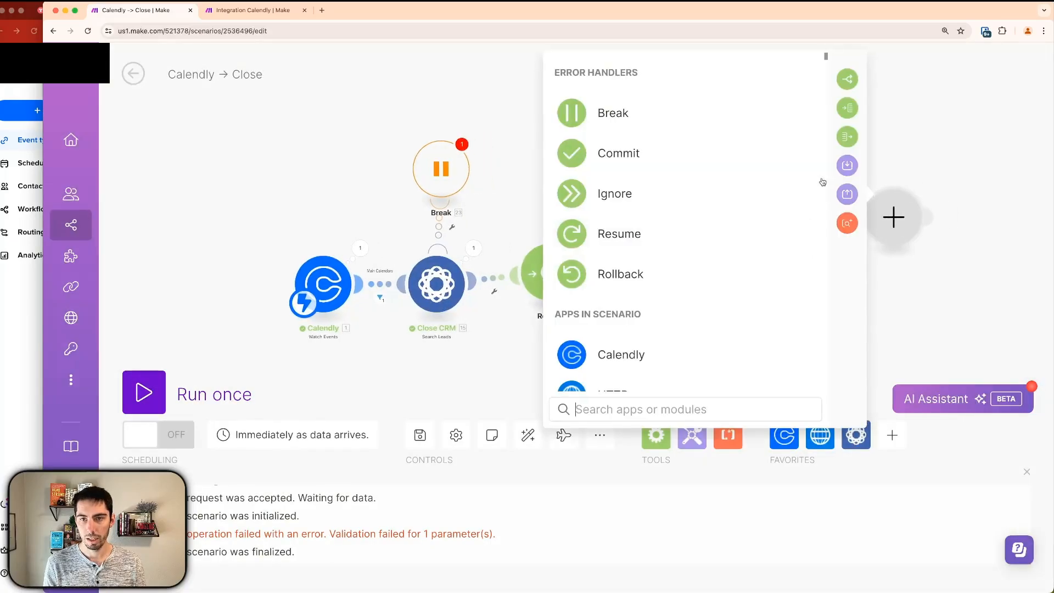
click(584, 111)
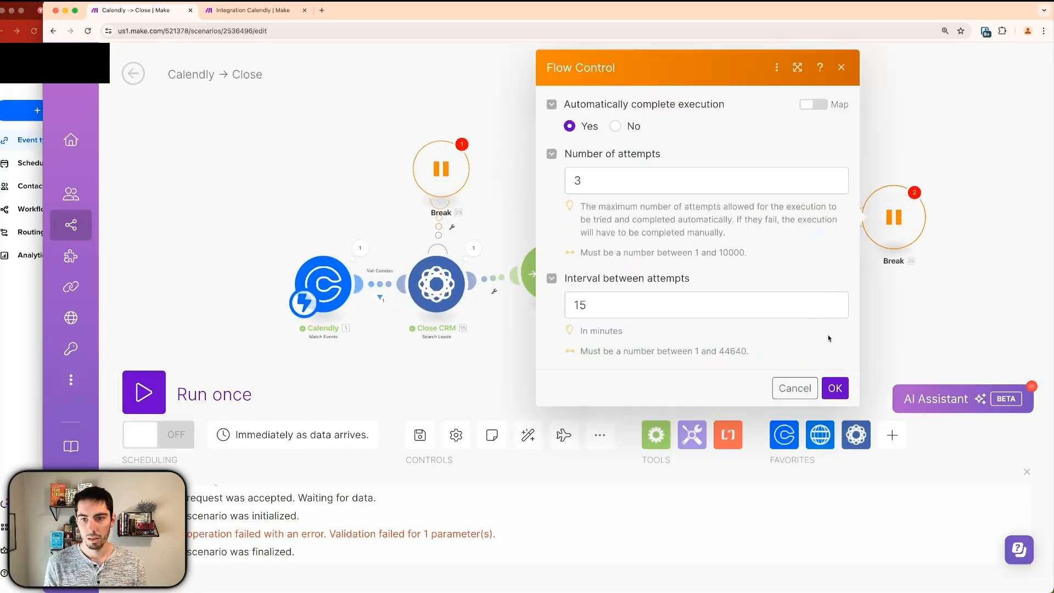
click(836, 387)
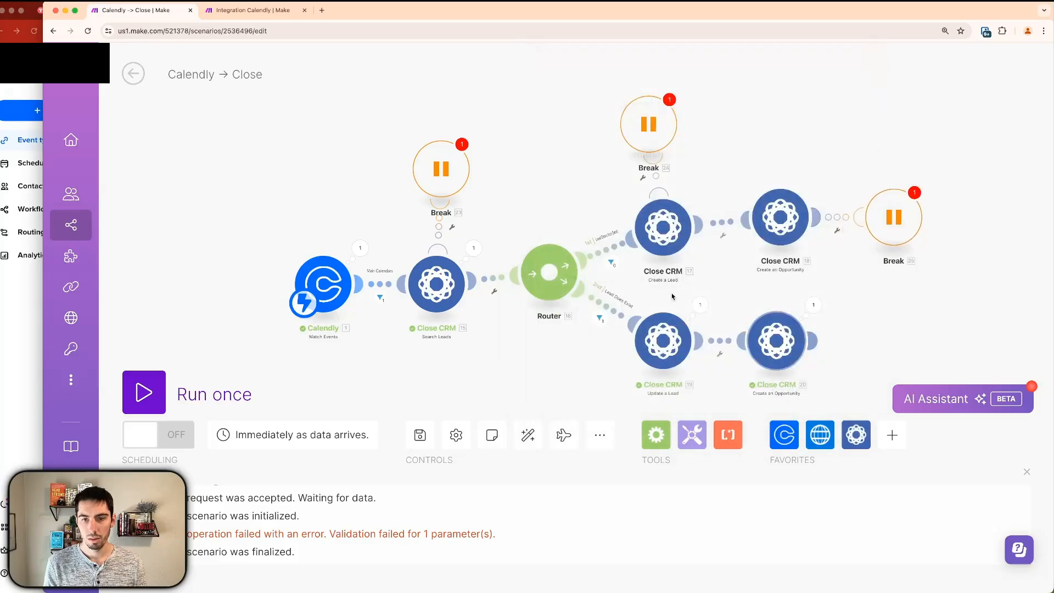
Add a Break error handler with 3 attempts at 15-minute intervals to the Close CRM Update a Lead module.
scroll(659, 247, down, 5)
right_click(659, 225)
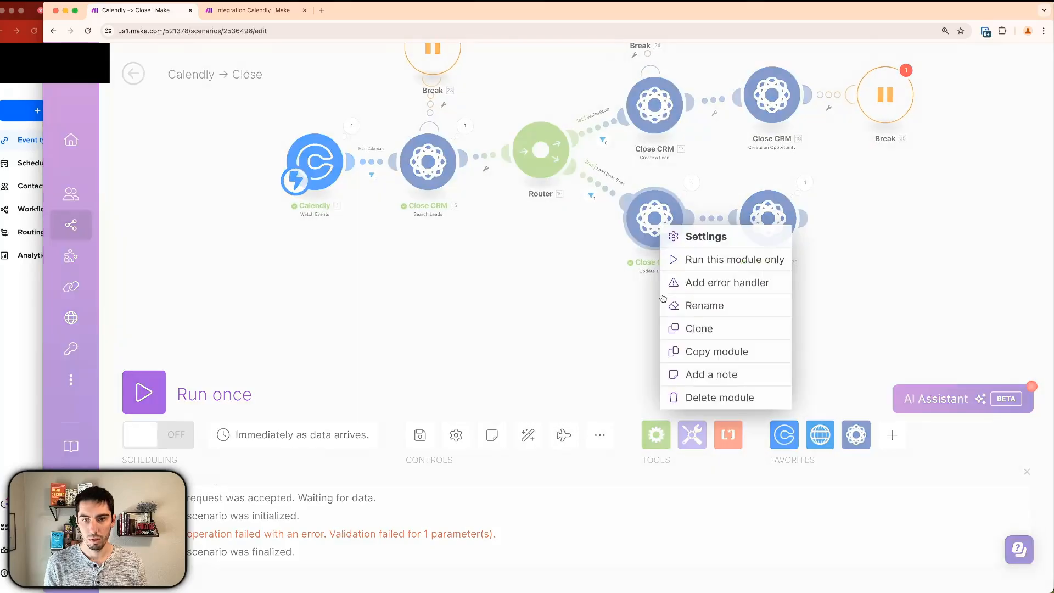
click(702, 282)
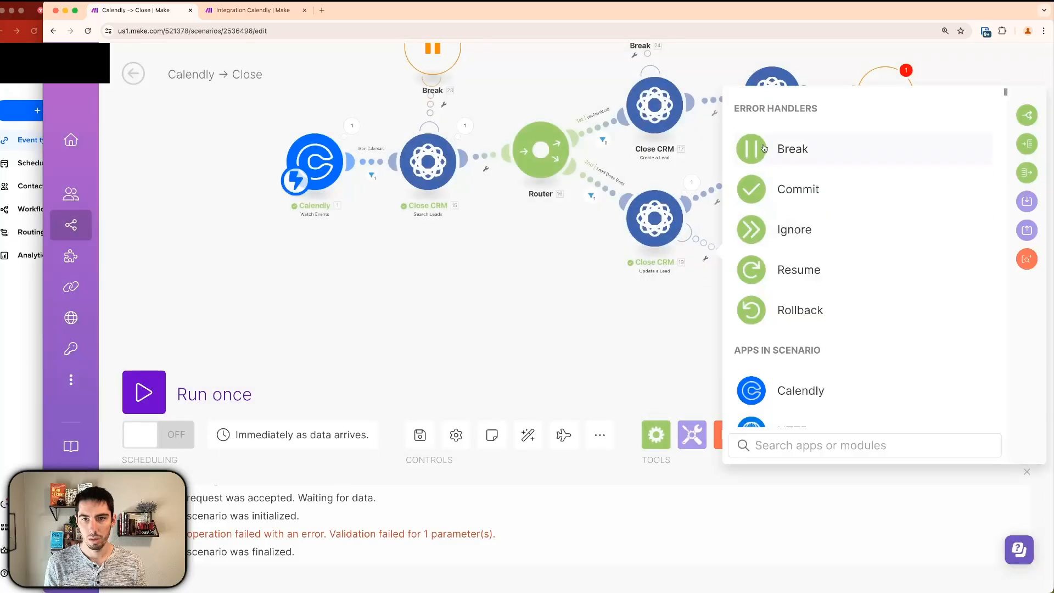
click(780, 148)
click(709, 434)
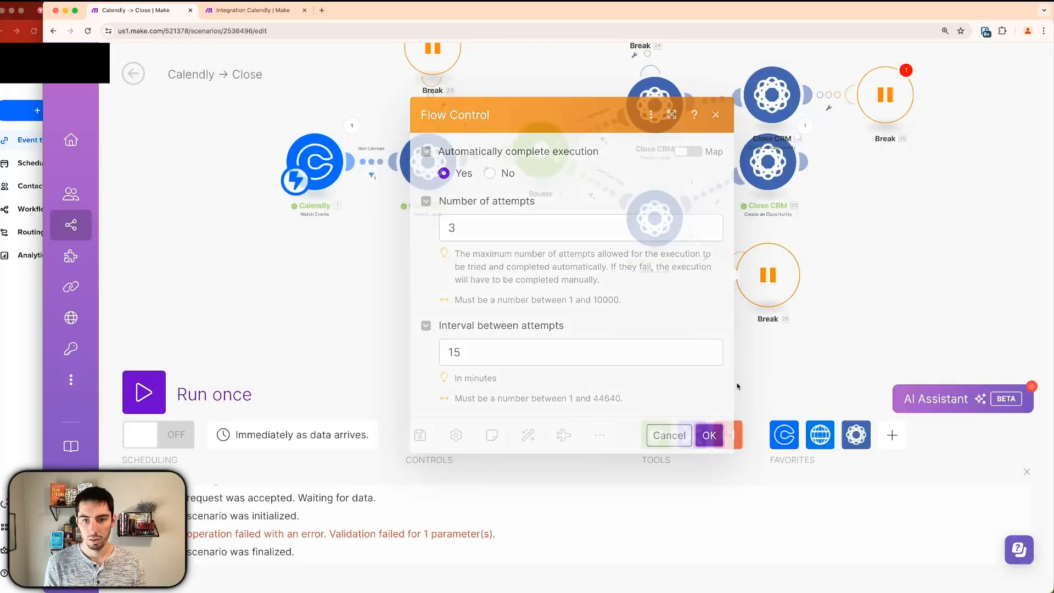
Add a Break handler with 3 attempts, 15 minutes apart, to Create an Opportunity on the Lead Does Exist route and place it below the module.
right_click(769, 168)
click(812, 231)
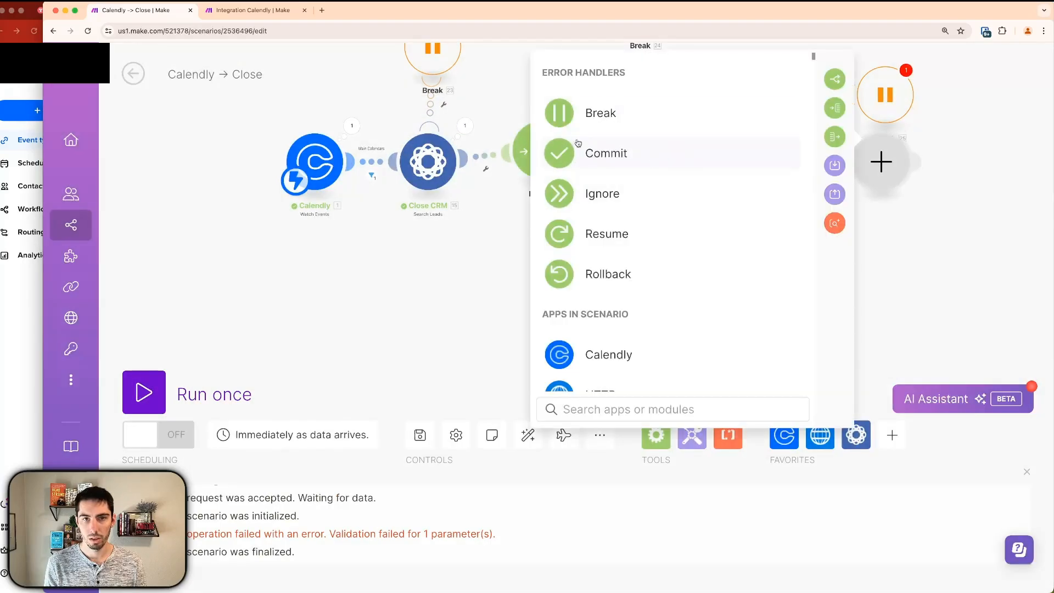
click(631, 113)
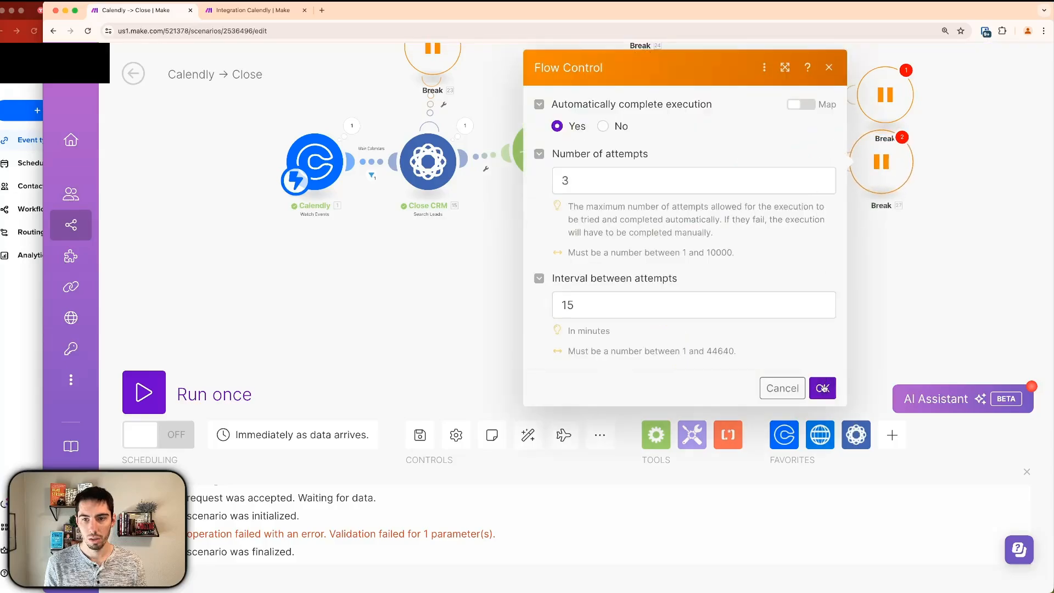
click(823, 388)
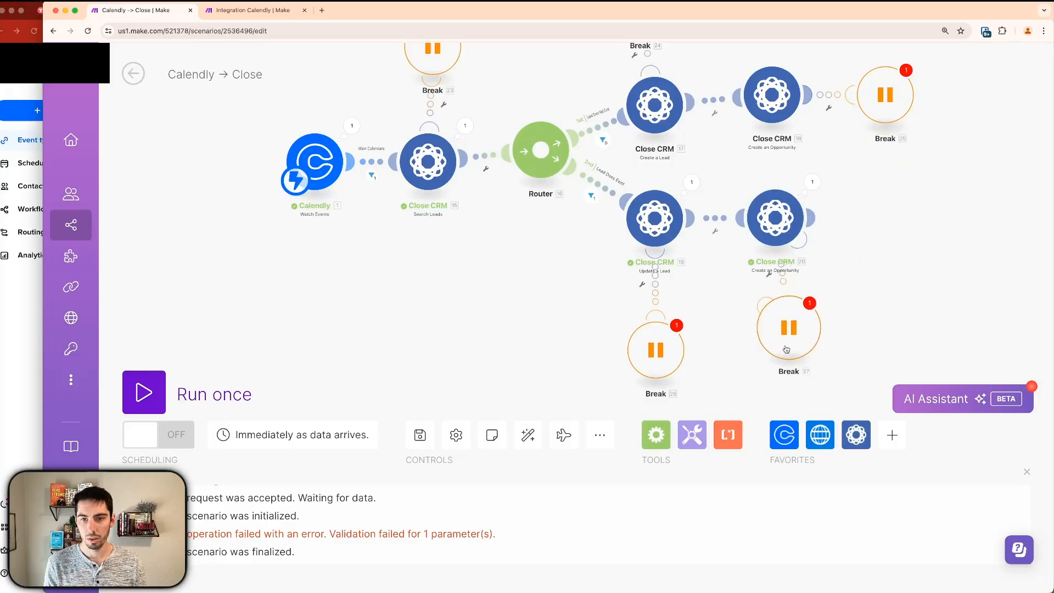
drag(787, 349, 784, 377)
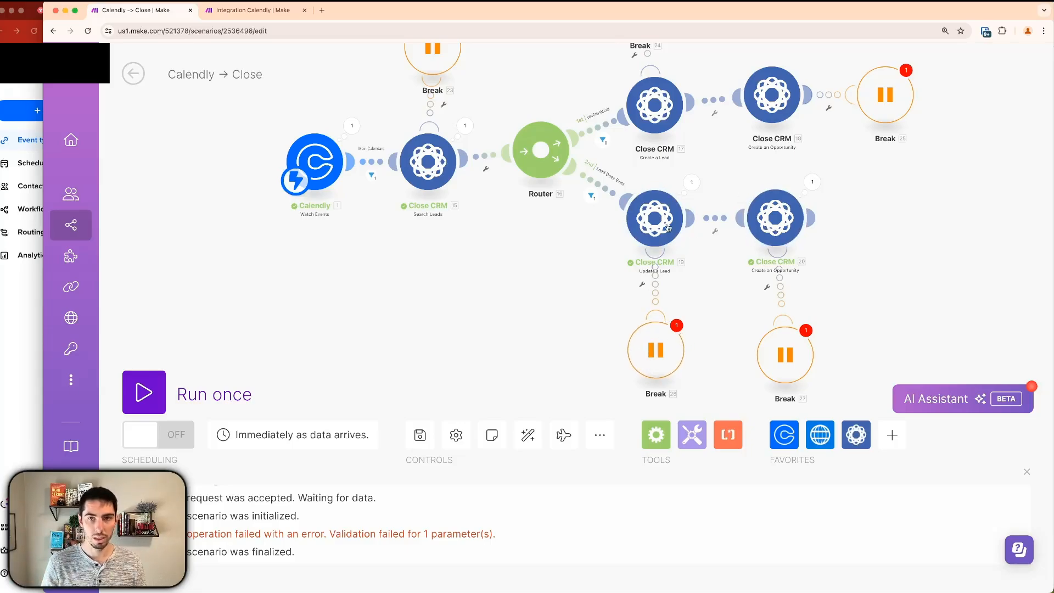
Tidy the layout by placing the first route's last Break handler above its Create an Opportunity module and lowering the Router slightly.
drag(567, 283, 567, 295)
scroll(575, 291, down, 2)
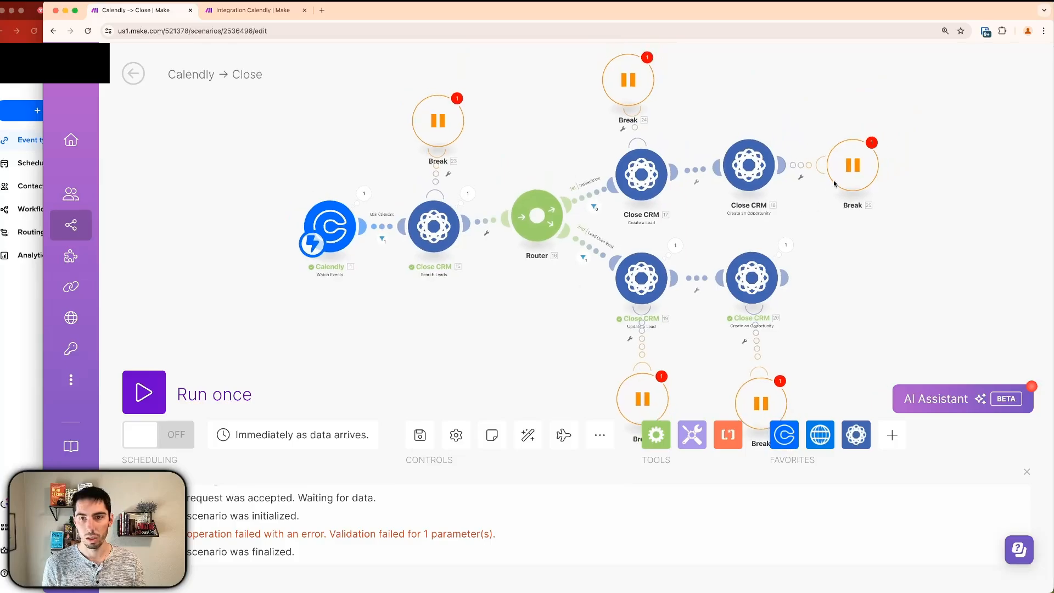
drag(834, 183, 723, 90)
scroll(574, 311, down, 1)
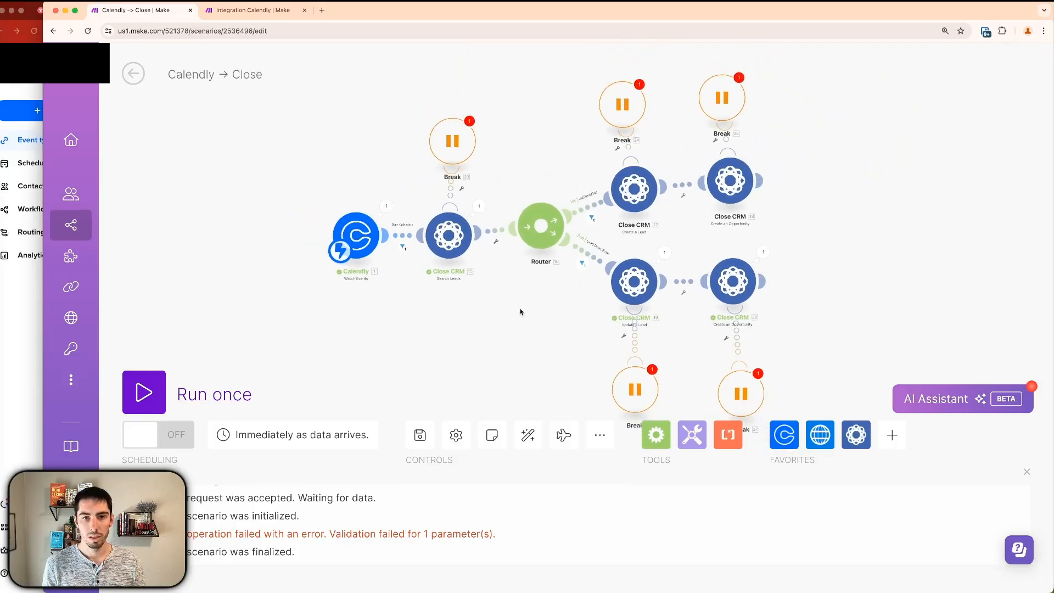
drag(534, 239, 535, 251)
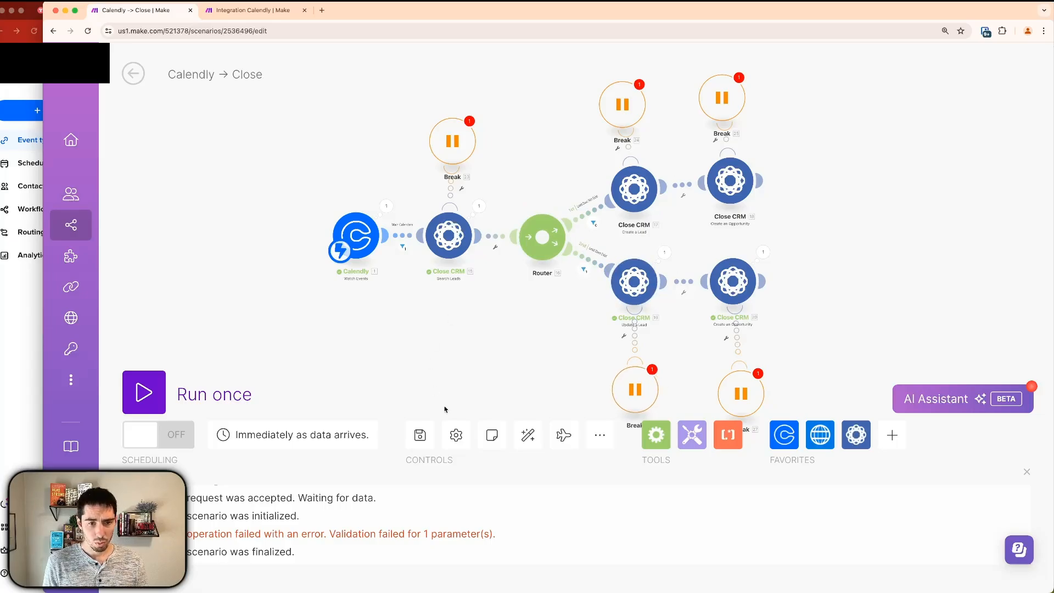
Allow storing of incomplete executions in the scenario settings.
click(457, 436)
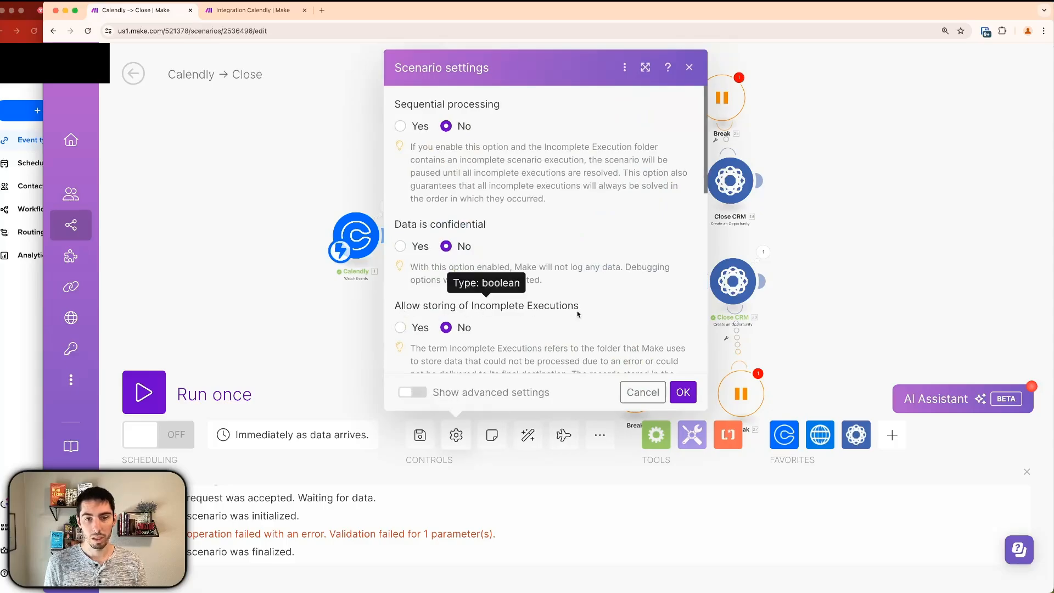
click(401, 327)
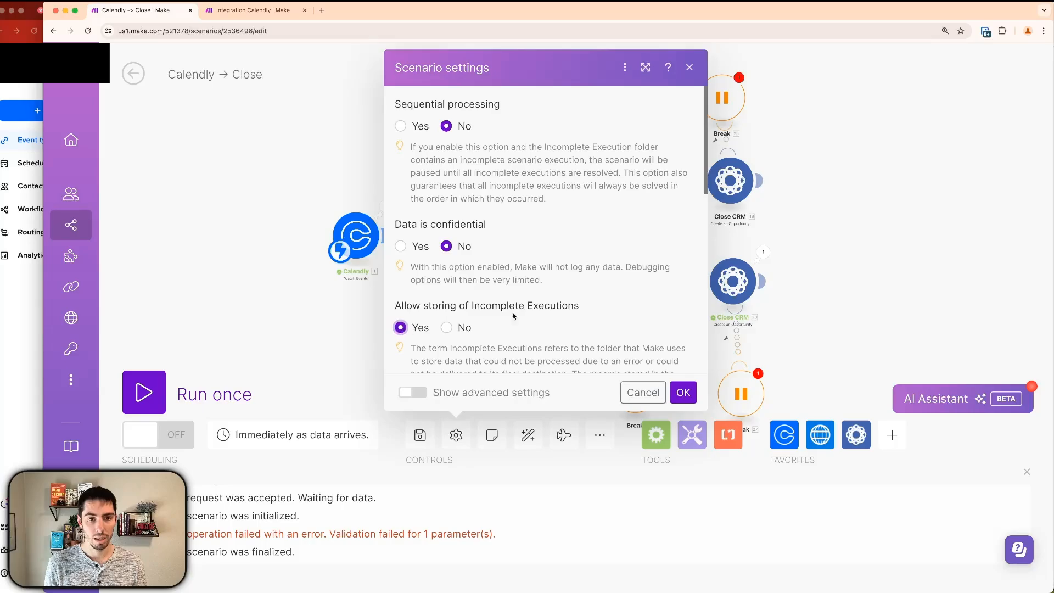
click(684, 392)
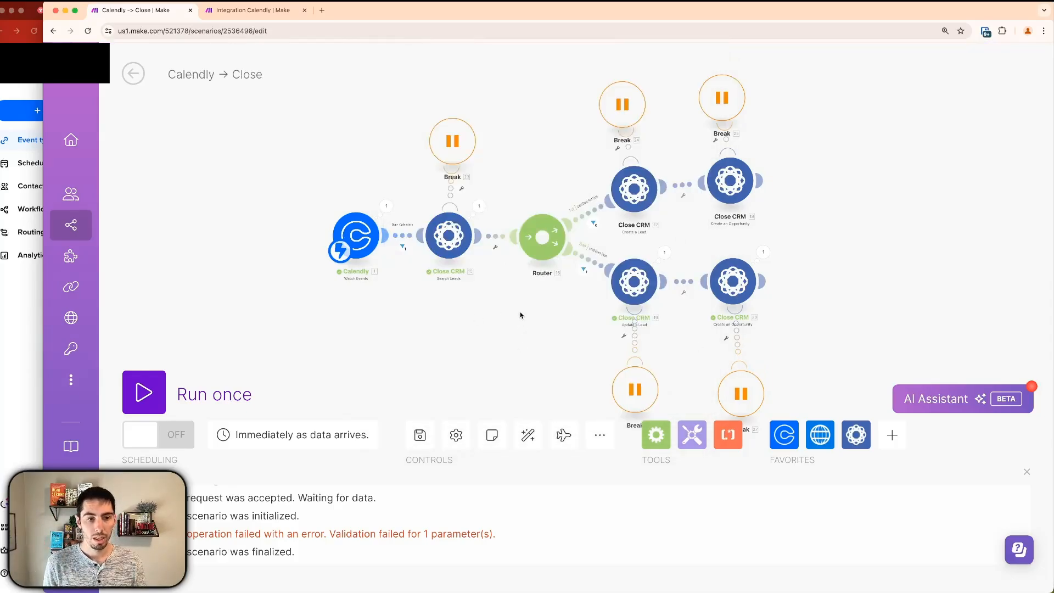
Save the scenario and activate its scheduling, choosing to process the old data in the webhook queue.
scroll(520, 315, down, 5)
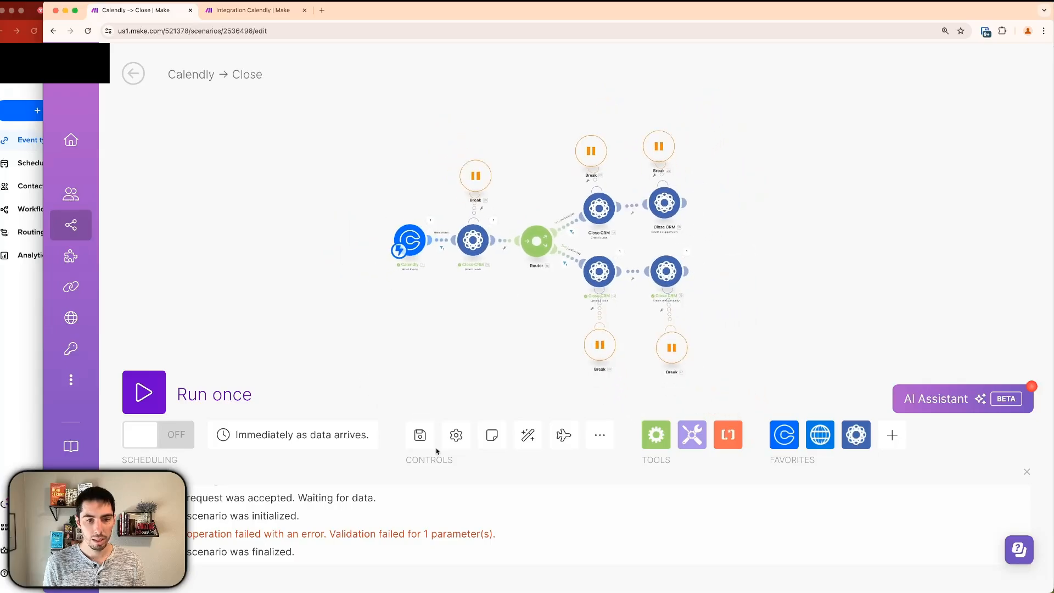
click(420, 435)
scroll(526, 325, up, 3)
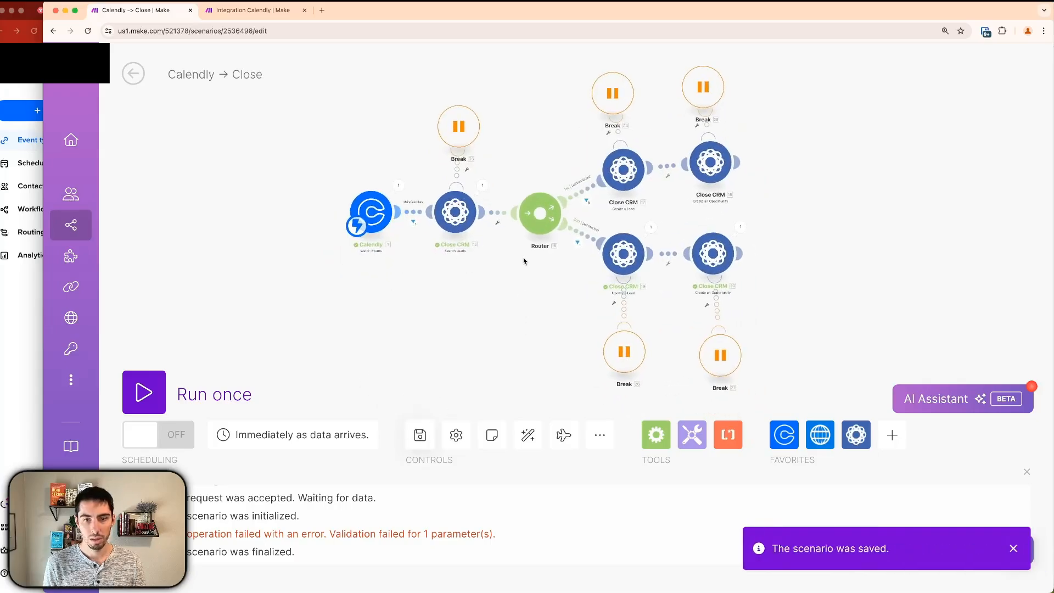
drag(524, 259, 513, 267)
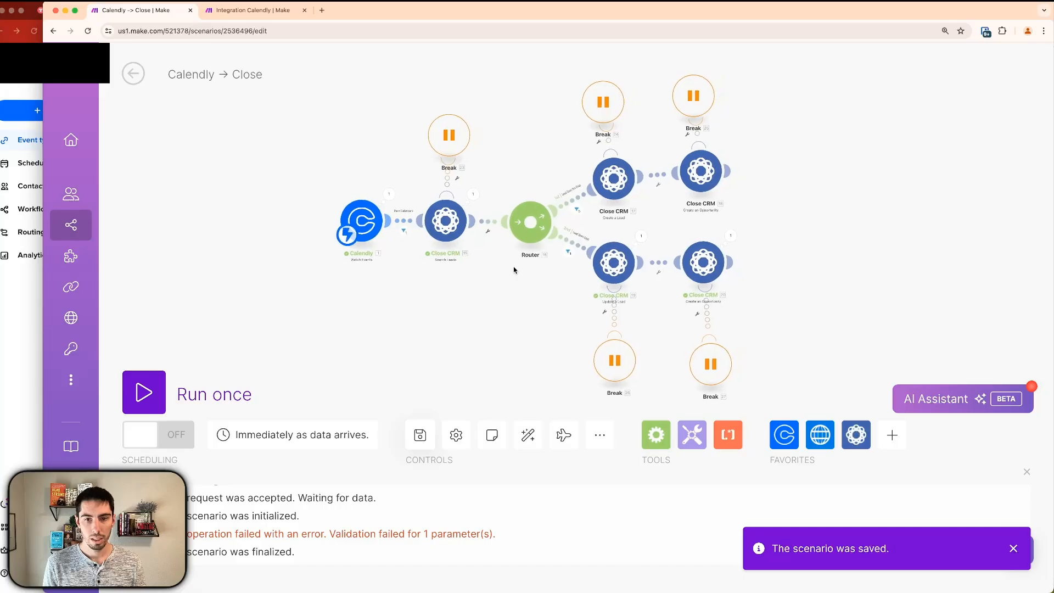
click(183, 437)
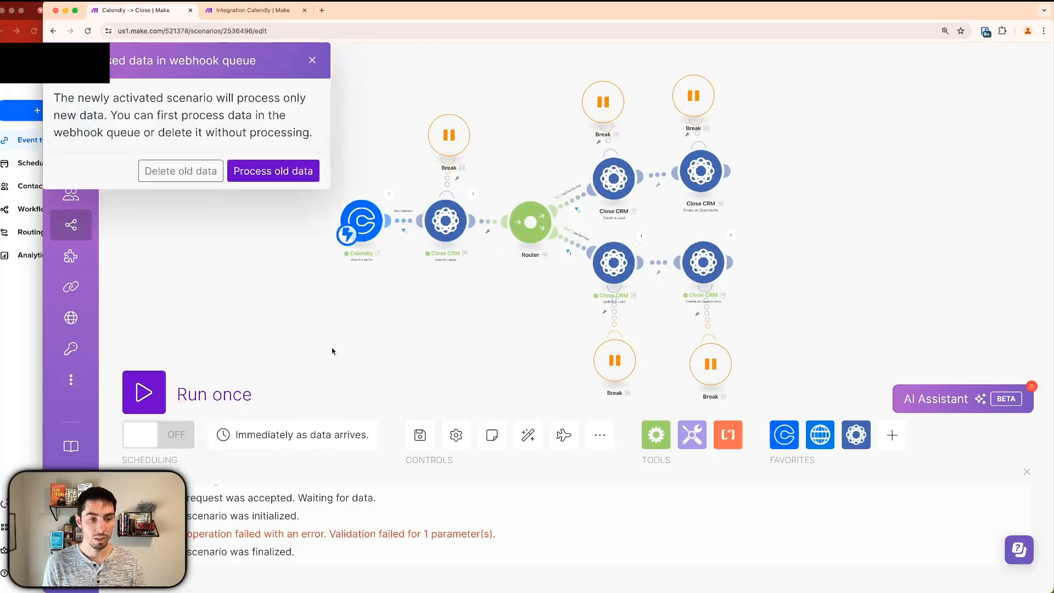
click(277, 172)
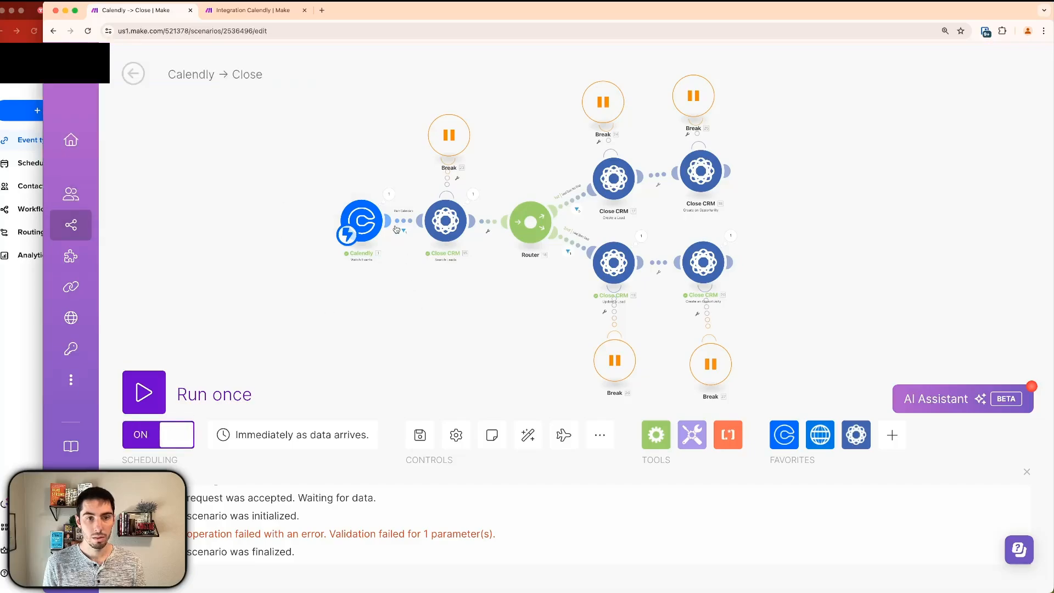